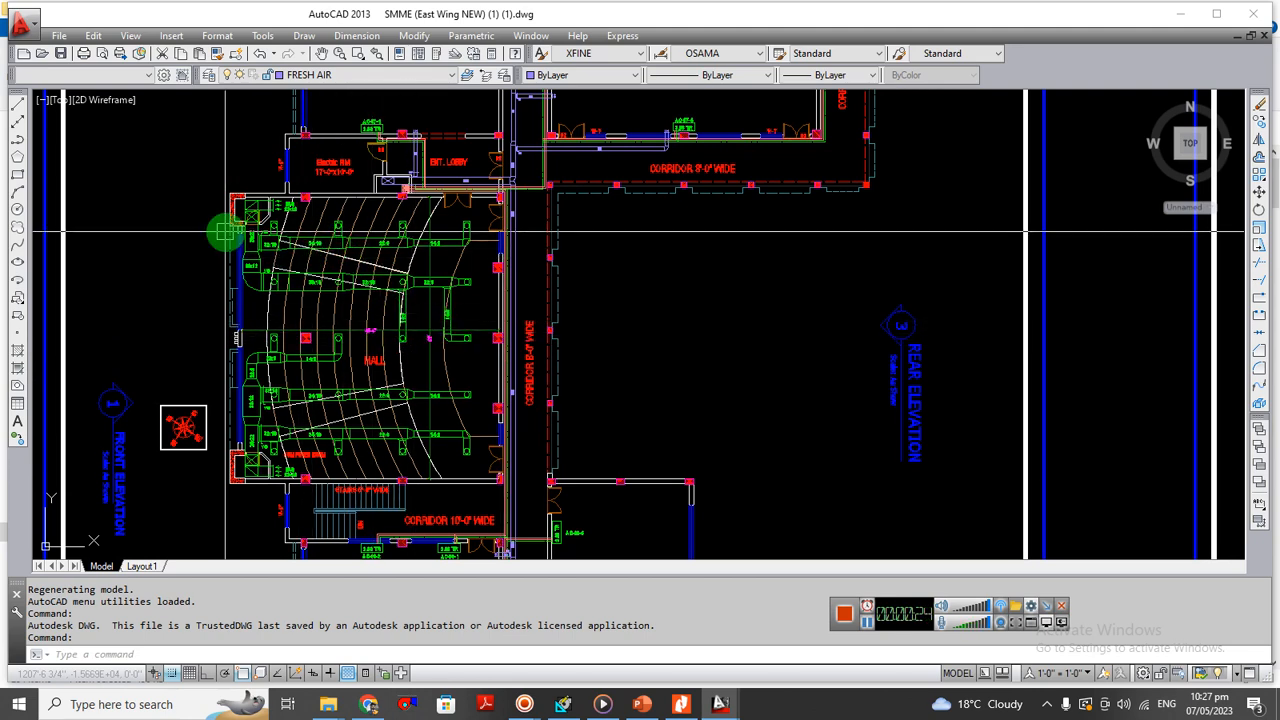
- Examine the hall's supply duct layout and corner return-air shaft on the East Wing floor plan
{"action": "scroll", "coordinate": [400, 270], "scroll_direction": "up", "scroll_amount": 4}
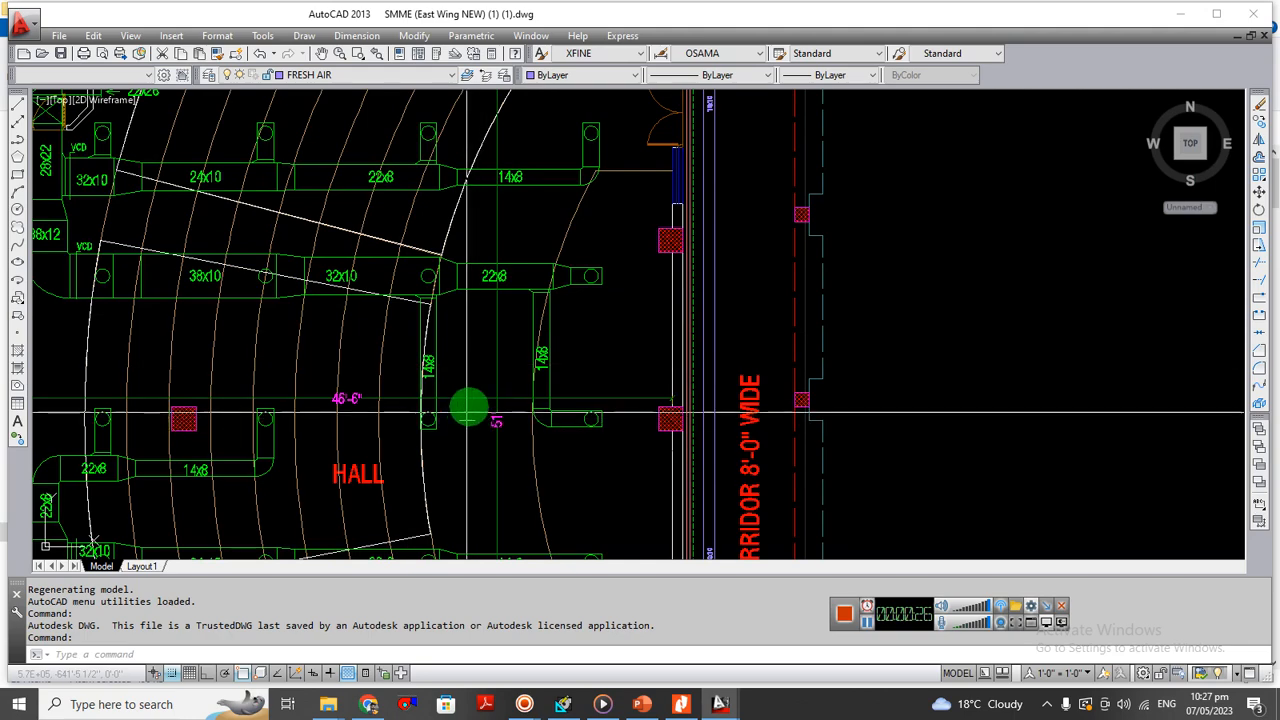
{"action": "scroll", "coordinate": [468, 410], "scroll_direction": "down", "scroll_amount": 5}
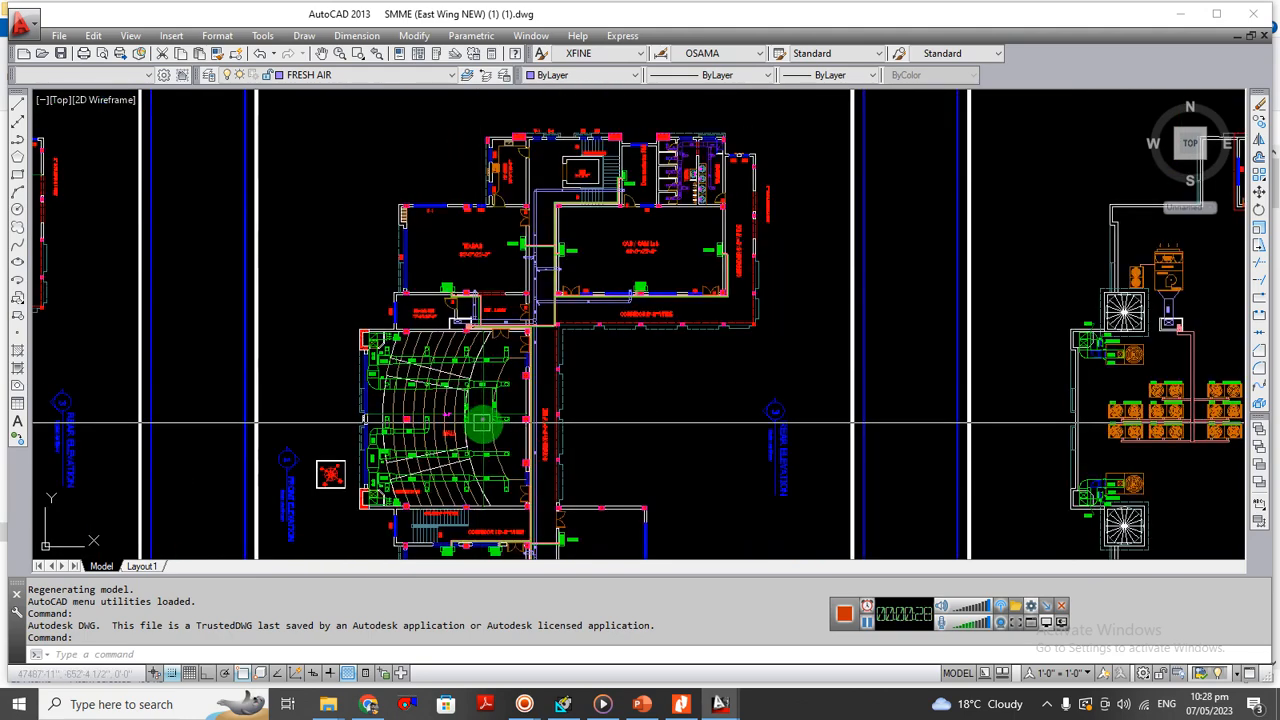
{"action": "scroll", "coordinate": [557, 214], "scroll_direction": "up", "scroll_amount": 3}
{"action": "scroll", "coordinate": [509, 286], "scroll_direction": "down", "scroll_amount": 3}
{"action": "scroll", "coordinate": [400, 259], "scroll_direction": "up", "scroll_amount": 4}
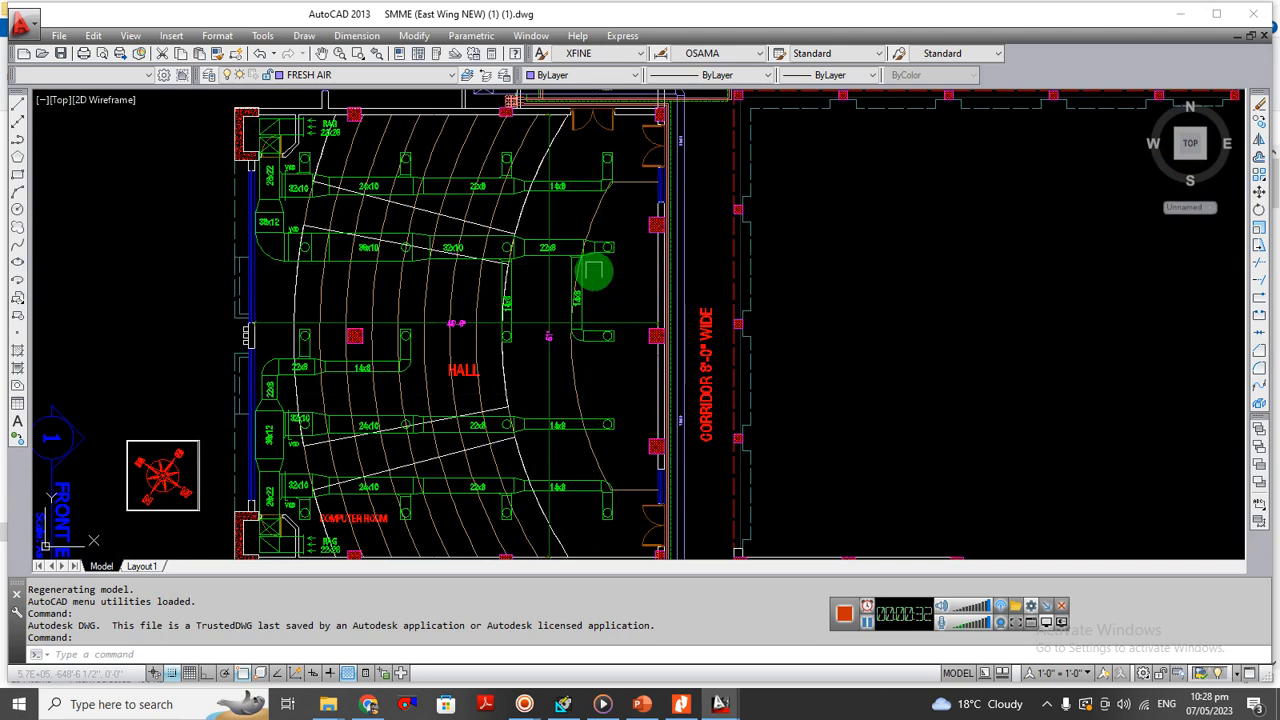
{"action": "scroll", "coordinate": [594, 285], "scroll_direction": "down", "scroll_amount": 2}
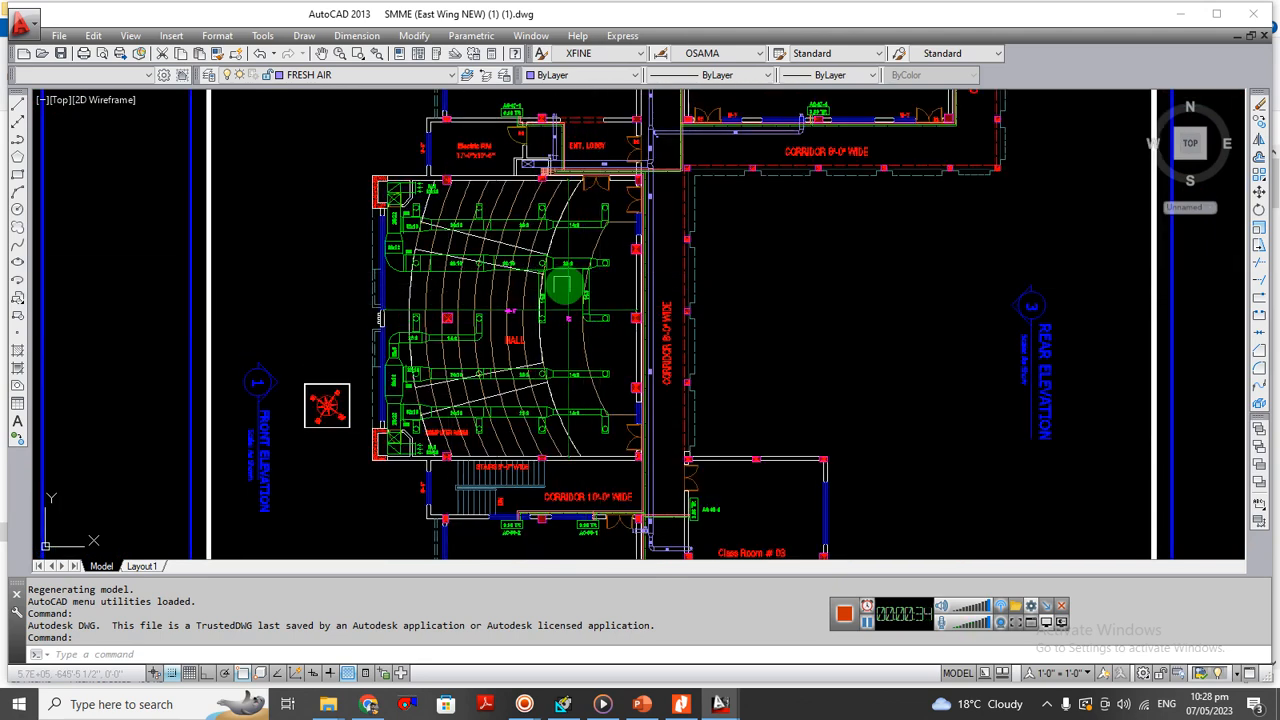
{"action": "scroll", "coordinate": [397, 234], "scroll_direction": "up", "scroll_amount": 2}
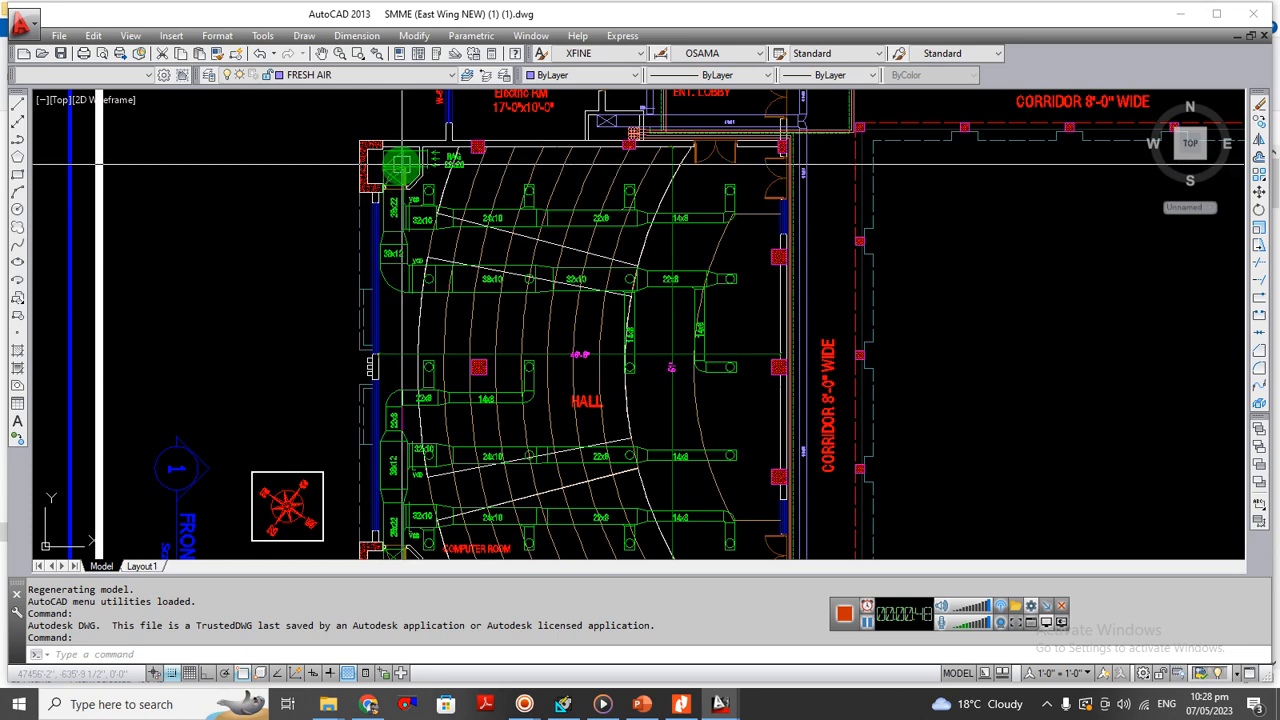
{"action": "scroll", "coordinate": [384, 153], "scroll_direction": "up", "scroll_amount": 4}
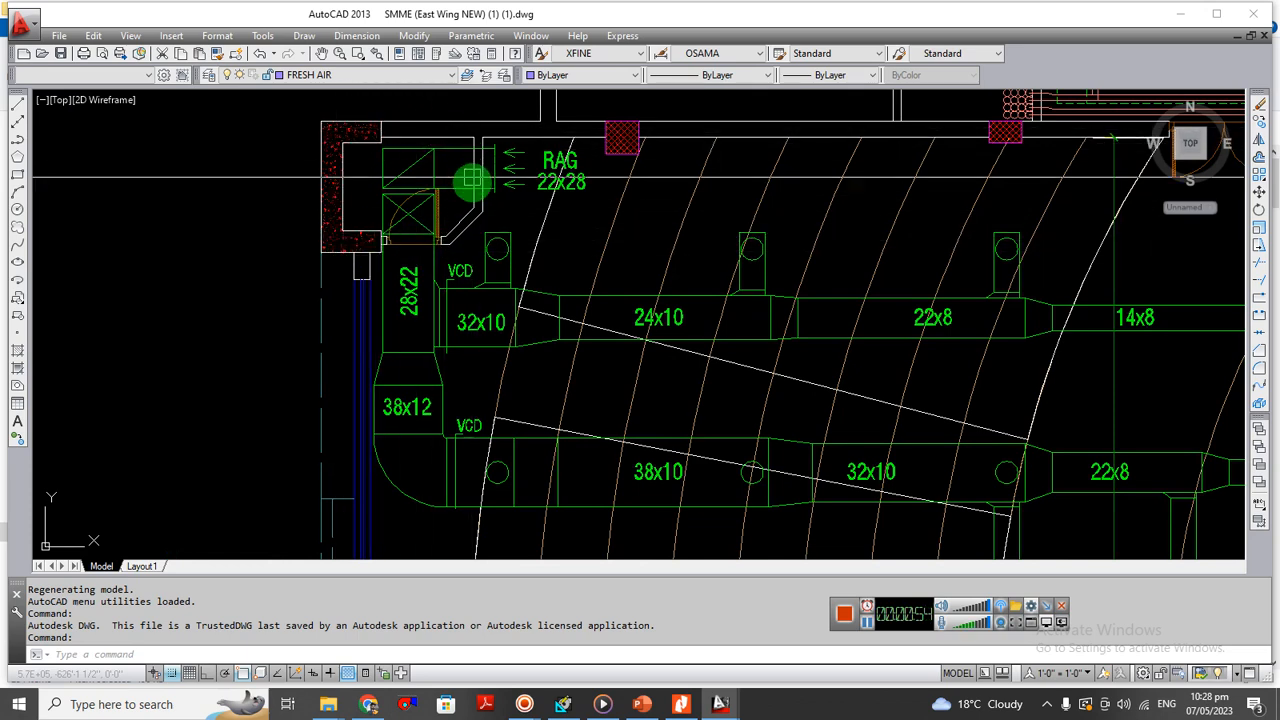
{"action": "scroll", "coordinate": [440, 234], "scroll_direction": "down", "scroll_amount": 2}
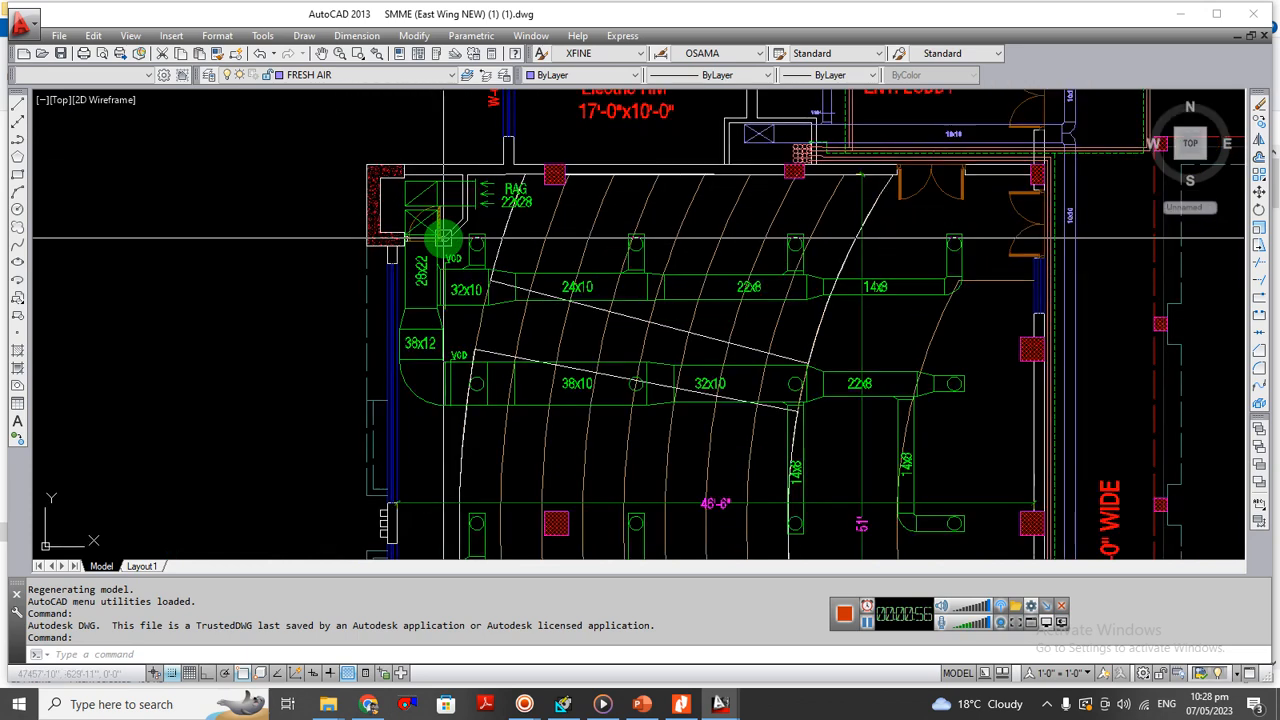
{"action": "scroll", "coordinate": [450, 250], "scroll_direction": "down", "scroll_amount": 2}
{"action": "scroll", "coordinate": [488, 314], "scroll_direction": "down", "scroll_amount": 2}
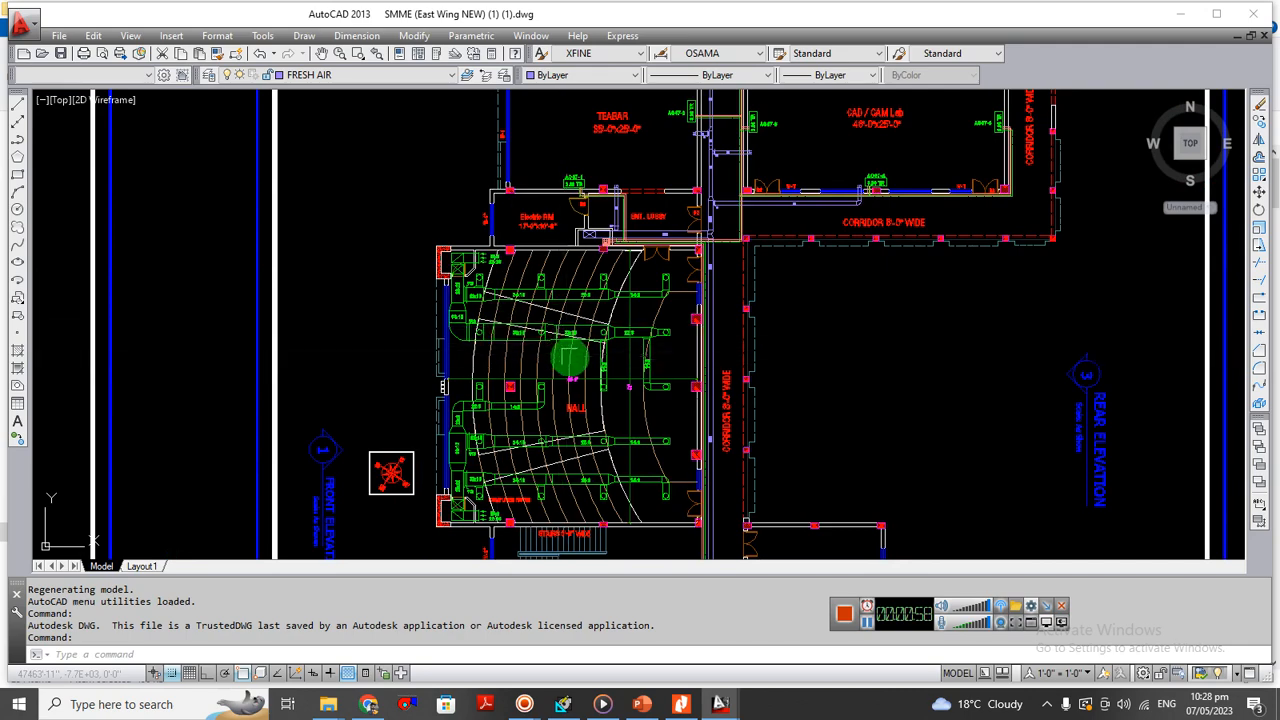
{"action": "scroll", "coordinate": [641, 388], "scroll_direction": "down", "scroll_amount": 4}
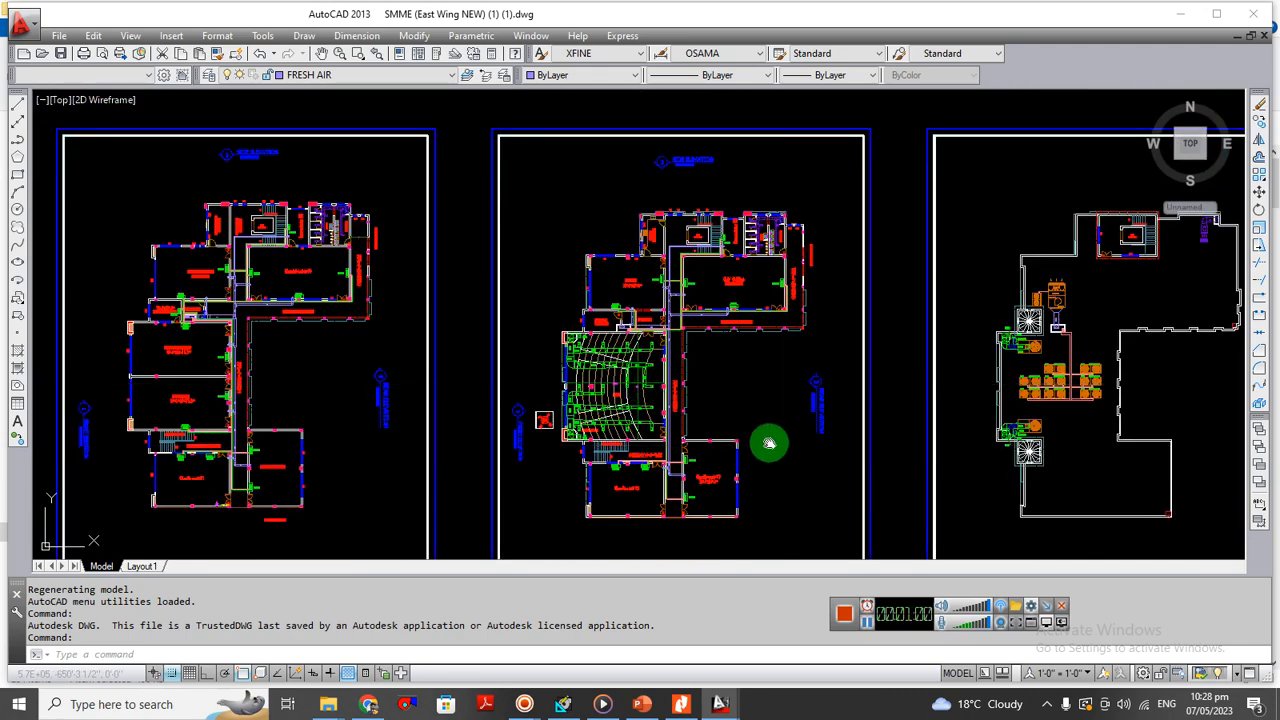
- Examine the rooftop packaged units, their fresh air ducts and the condensing units on the roof plan
{"action": "left_click_drag", "start_coordinate": [769, 443], "coordinate": [443, 406]}
{"action": "scroll", "coordinate": [670, 340], "scroll_direction": "up", "scroll_amount": 5}
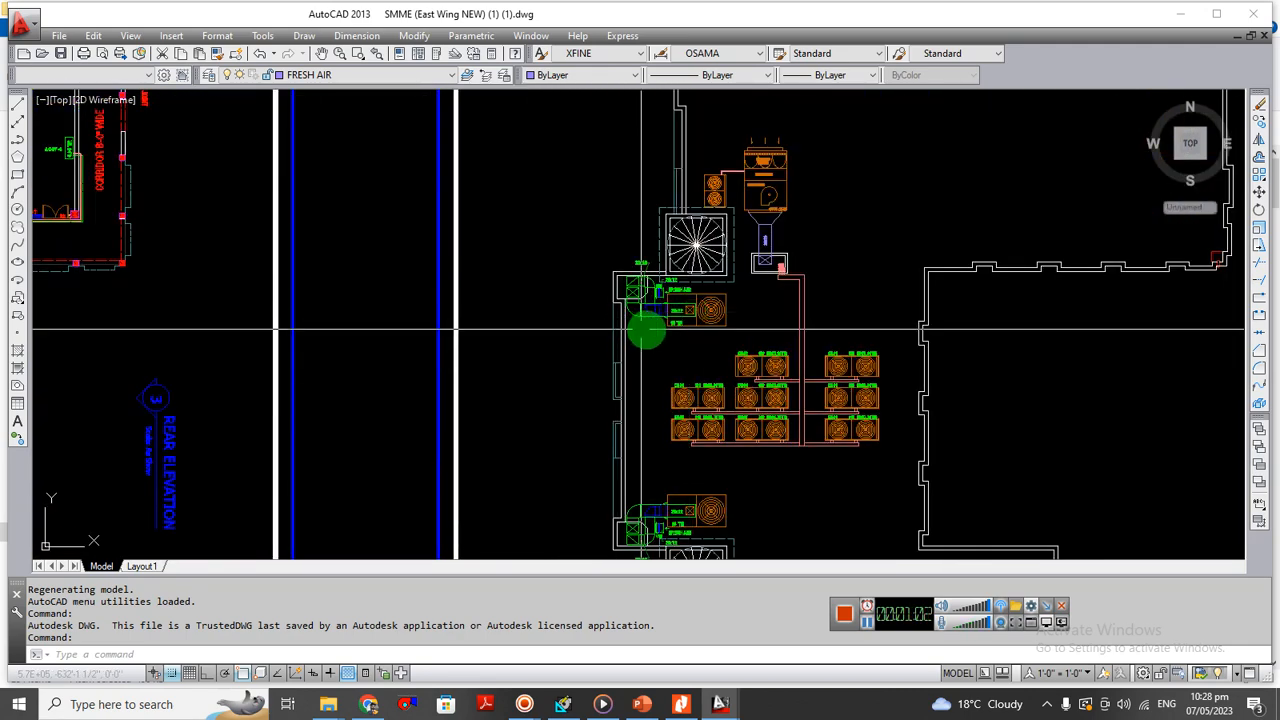
{"action": "scroll", "coordinate": [645, 330], "scroll_direction": "up", "scroll_amount": 3}
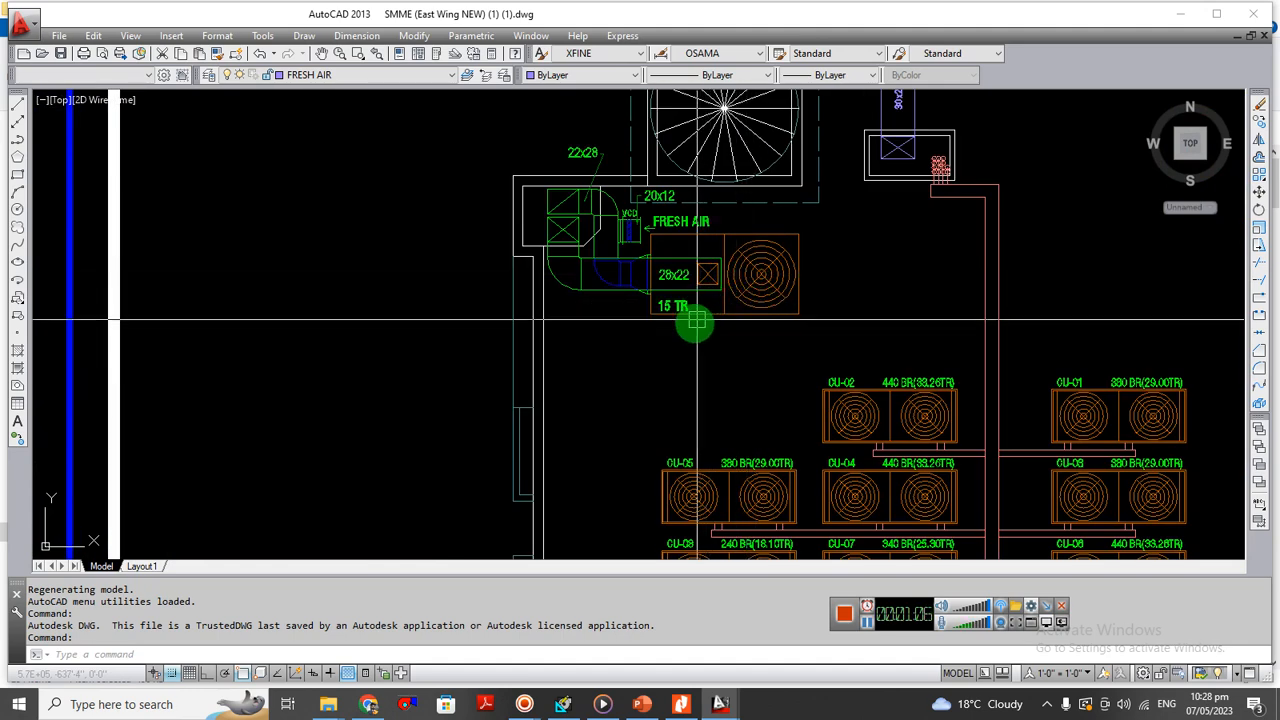
{"action": "scroll", "coordinate": [640, 300], "scroll_direction": "down", "scroll_amount": 3}
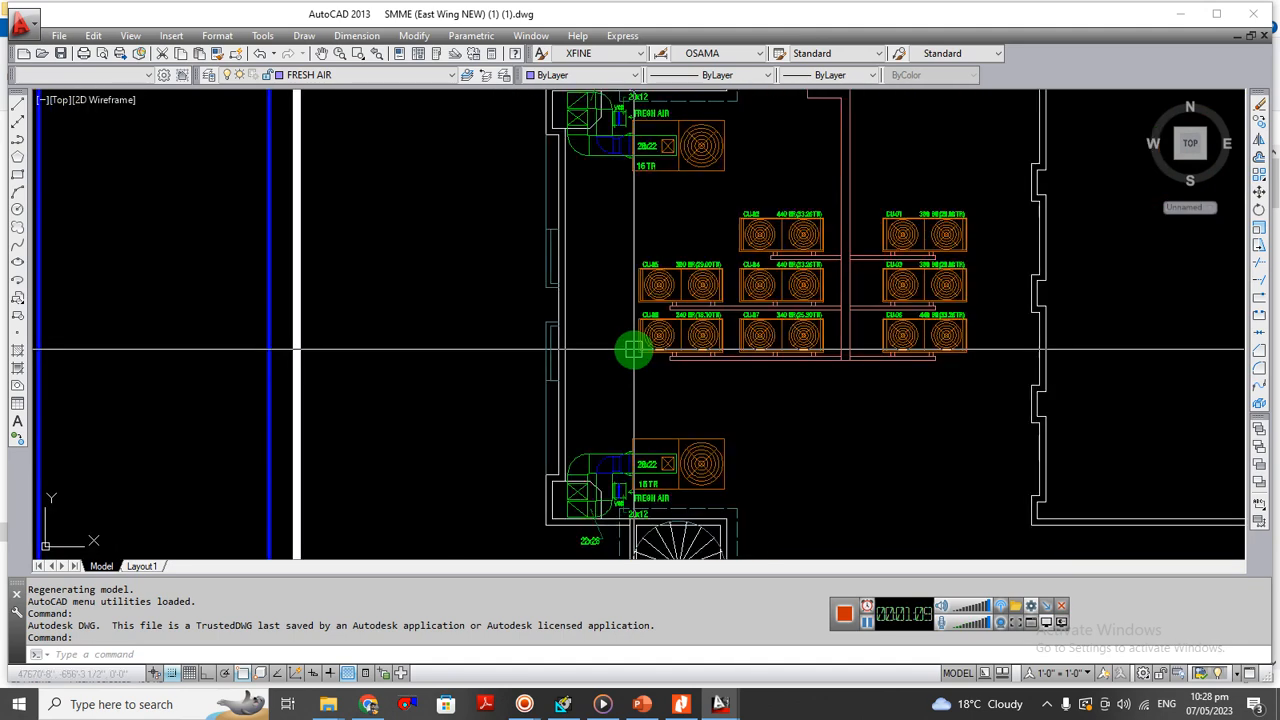
{"action": "mouse_move", "coordinate": [589, 254]}
{"action": "left_mouse_down"}
{"action": "mouse_move", "coordinate": [614, 346]}
{"action": "mouse_move", "coordinate": [741, 264]}
{"action": "left_mouse_up"}
- Examine the hall's overall length and width dimensions on the floor plan
{"action": "scroll", "coordinate": [690, 285], "scroll_direction": "down", "scroll_amount": 4}
{"action": "left_click_drag", "start_coordinate": [483, 325], "coordinate": [753, 293]}
{"action": "scroll", "coordinate": [311, 266], "scroll_direction": "up", "scroll_amount": 6}
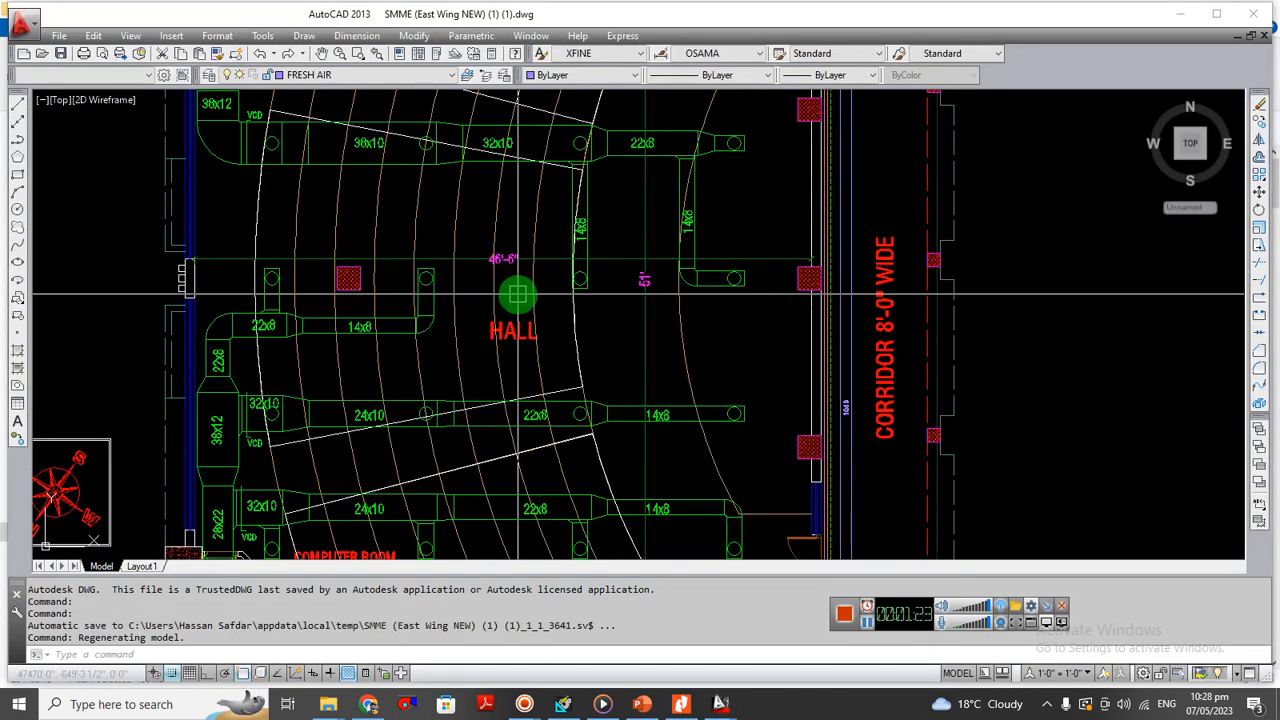
{"action": "scroll", "coordinate": [505, 285], "scroll_direction": "down", "scroll_amount": 3}
{"action": "scroll", "coordinate": [509, 285], "scroll_direction": "up", "scroll_amount": 3}
{"action": "scroll", "coordinate": [505, 282], "scroll_direction": "up", "scroll_amount": 2}
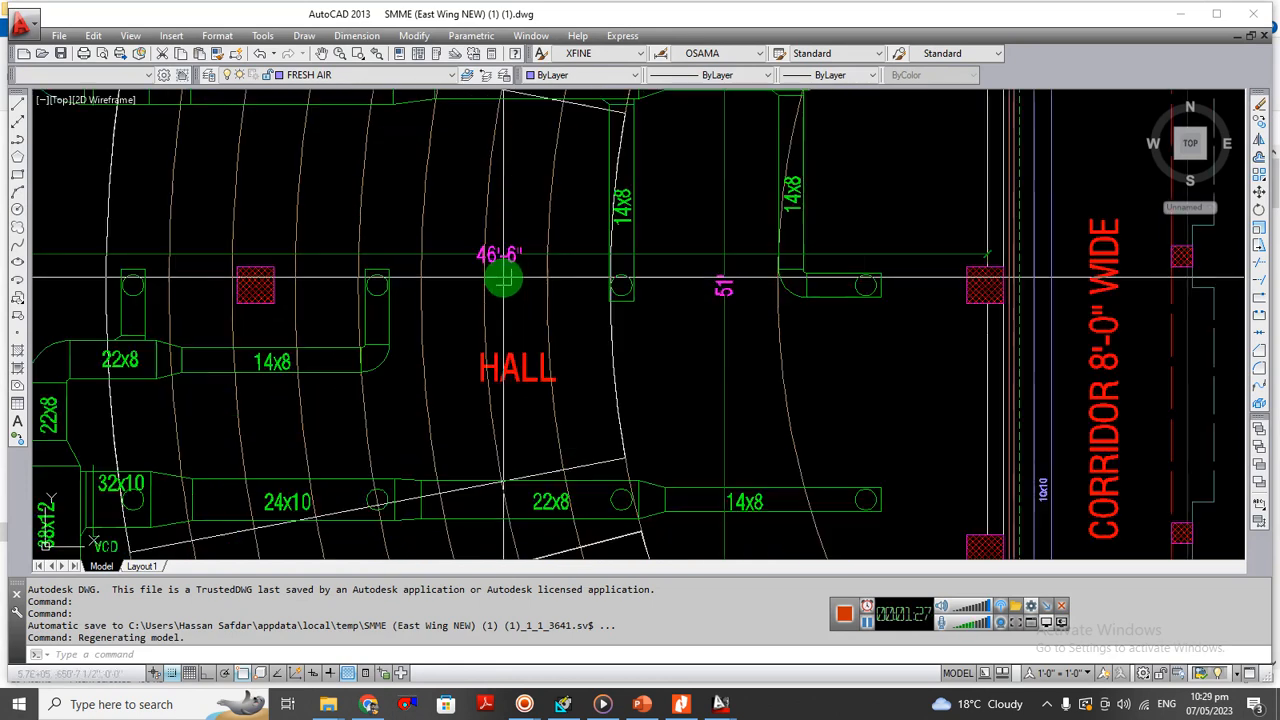
{"action": "scroll", "coordinate": [503, 280], "scroll_direction": "down", "scroll_amount": 2}
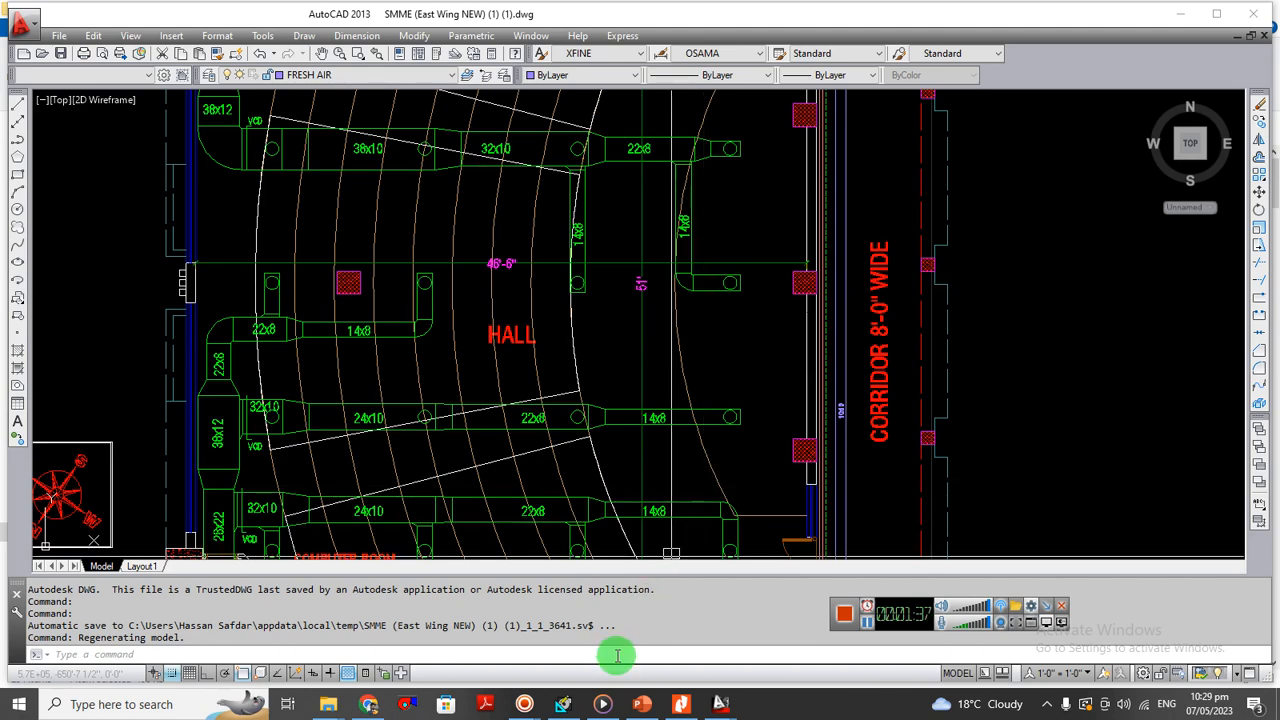
- Switch to HAP and open the project preferences of the NUST SMME Auditorium project
{"action": "mouse_move", "coordinate": [566, 706]}
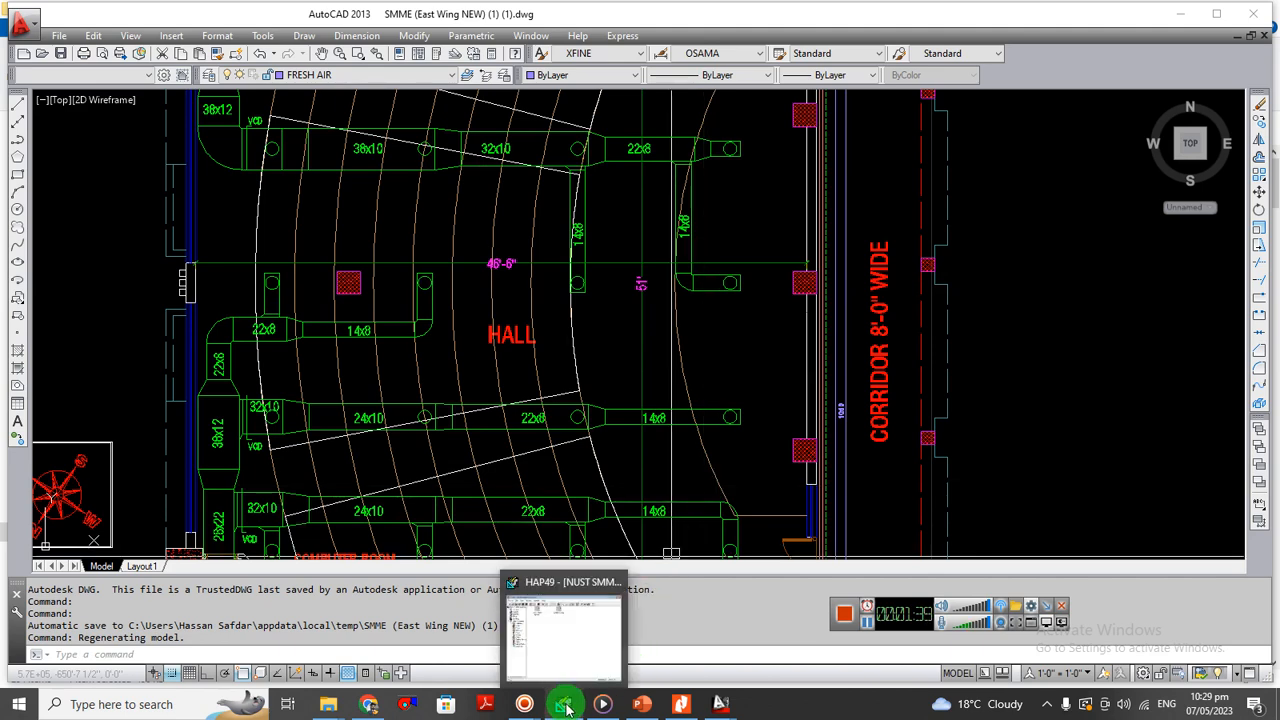
{"action": "left_click", "coordinate": [566, 706]}
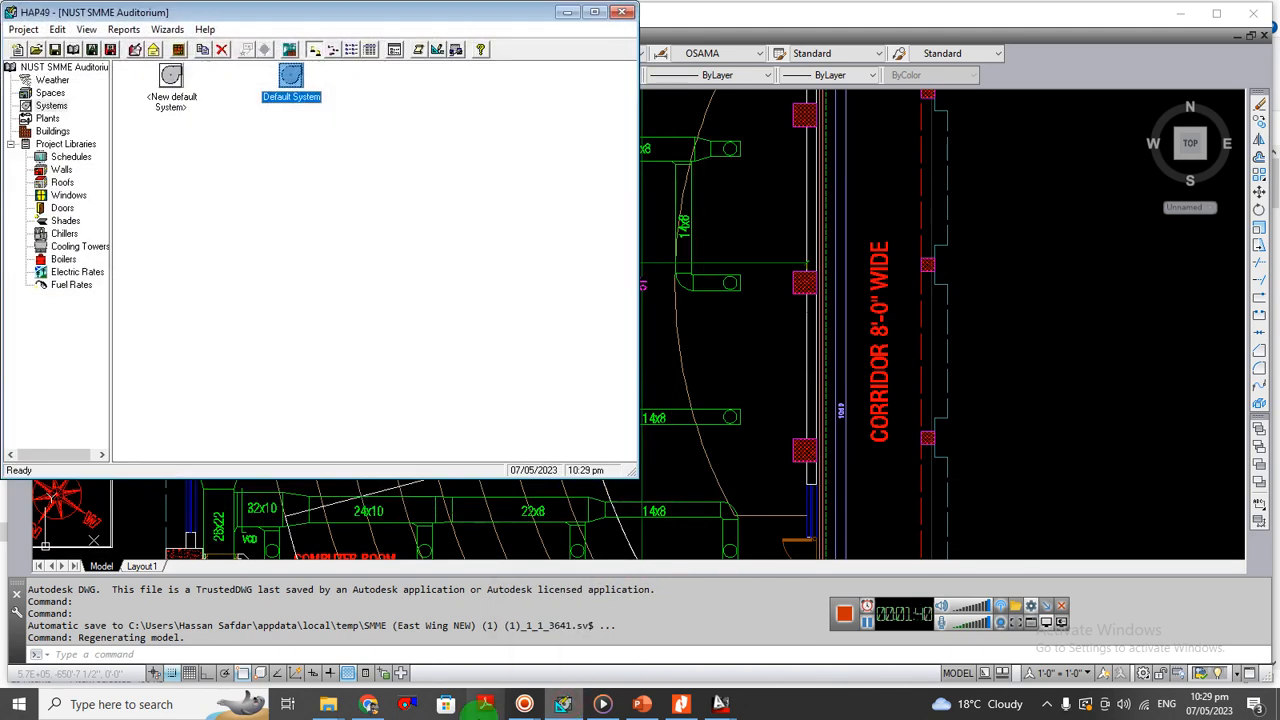
{"action": "left_click", "coordinate": [58, 66]}
{"action": "left_click", "coordinate": [122, 29]}
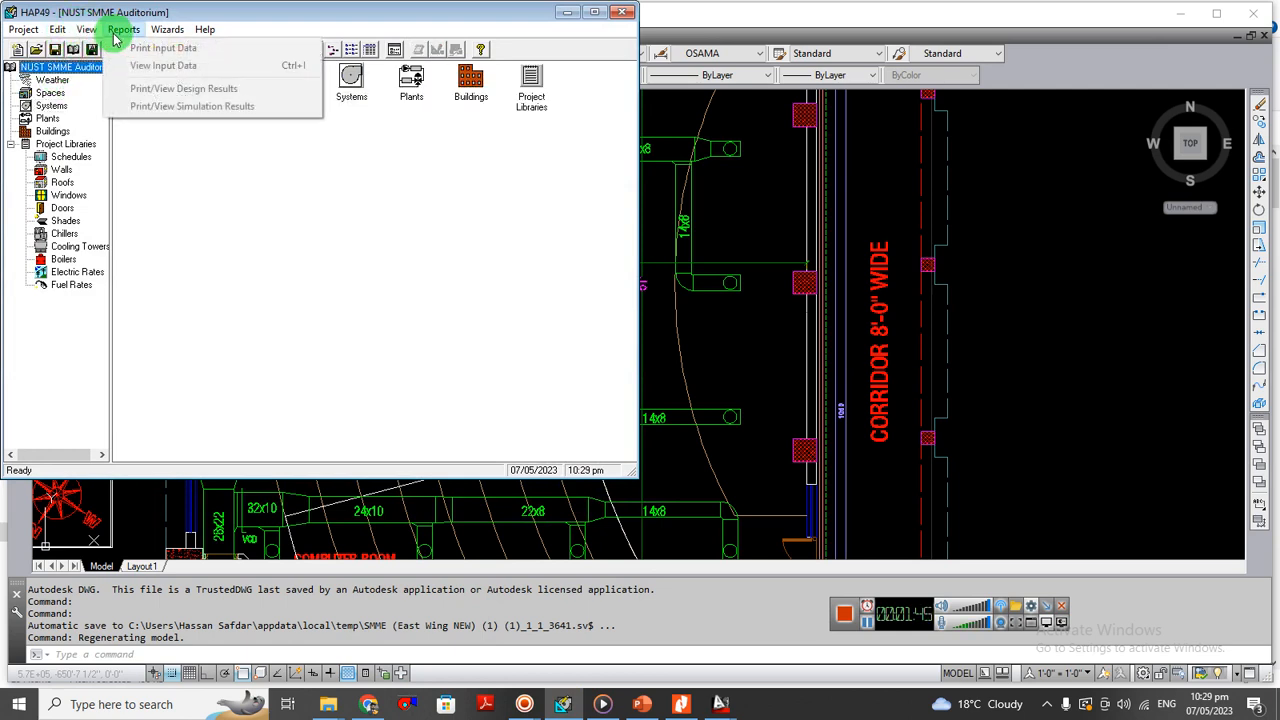
{"action": "left_click", "coordinate": [87, 29]}
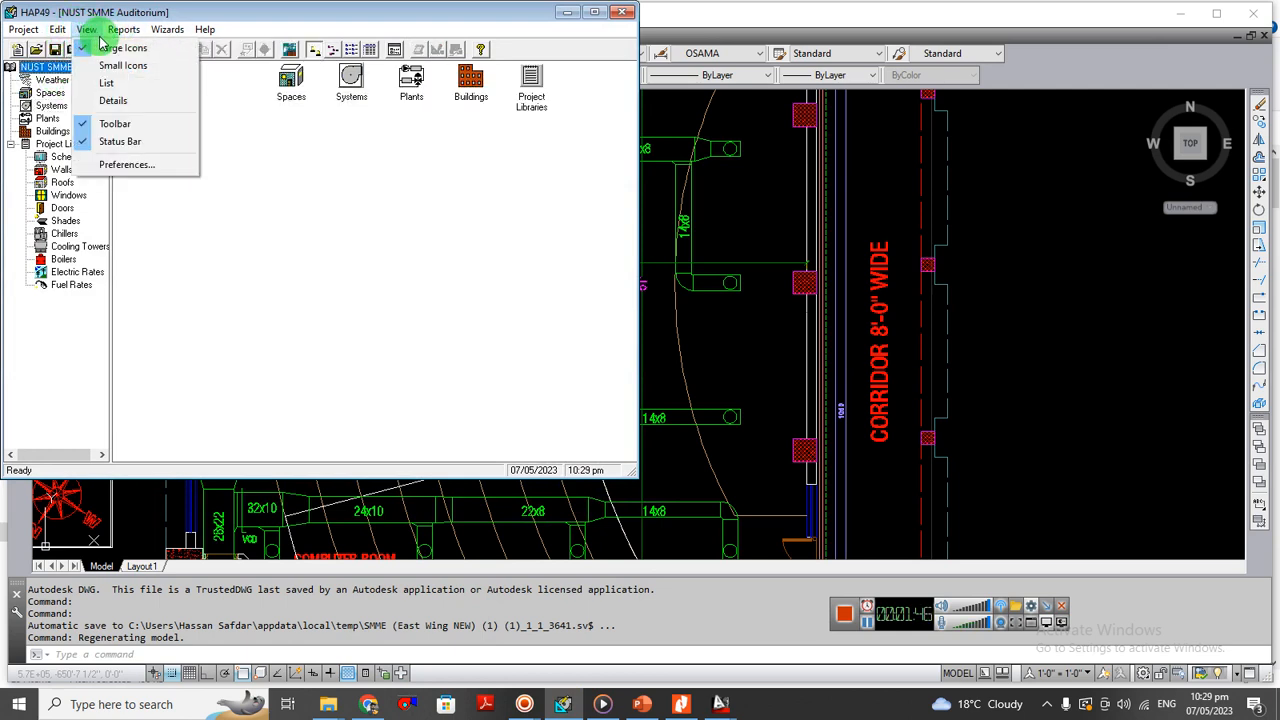
{"action": "left_click", "coordinate": [104, 164]}
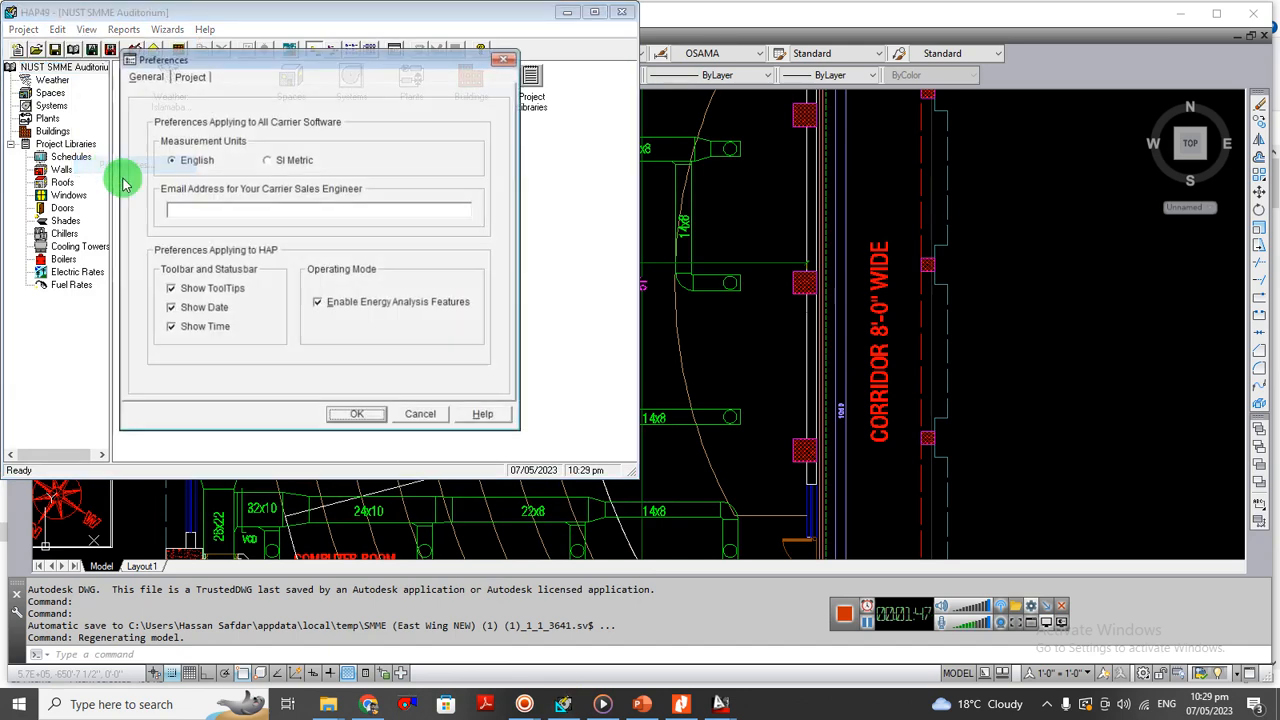
{"action": "left_click", "coordinate": [190, 77]}
{"action": "left_click", "coordinate": [163, 78]}
{"action": "left_click", "coordinate": [182, 77]}
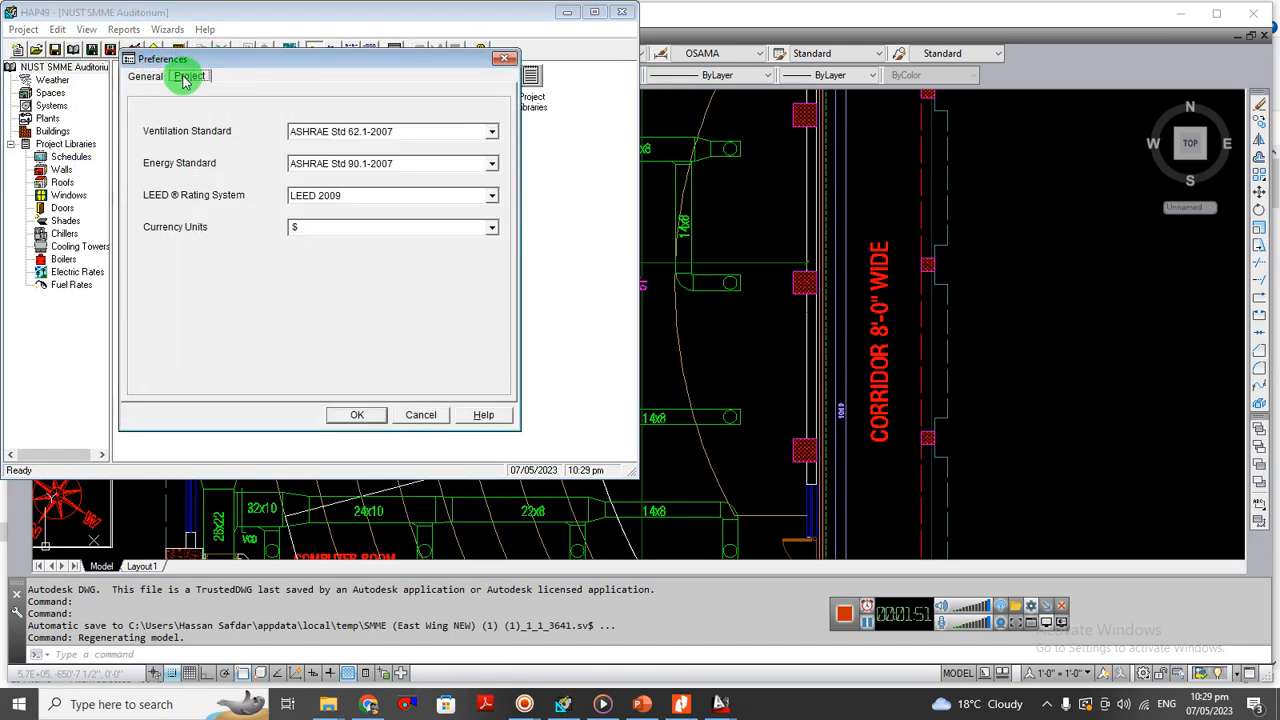
- Set the energy standard to ASHRAE Std 90.1-2010 and the ventilation standard to ASHRAE Std 62.1-2010, and accept the changes
{"action": "left_click", "coordinate": [395, 170]}
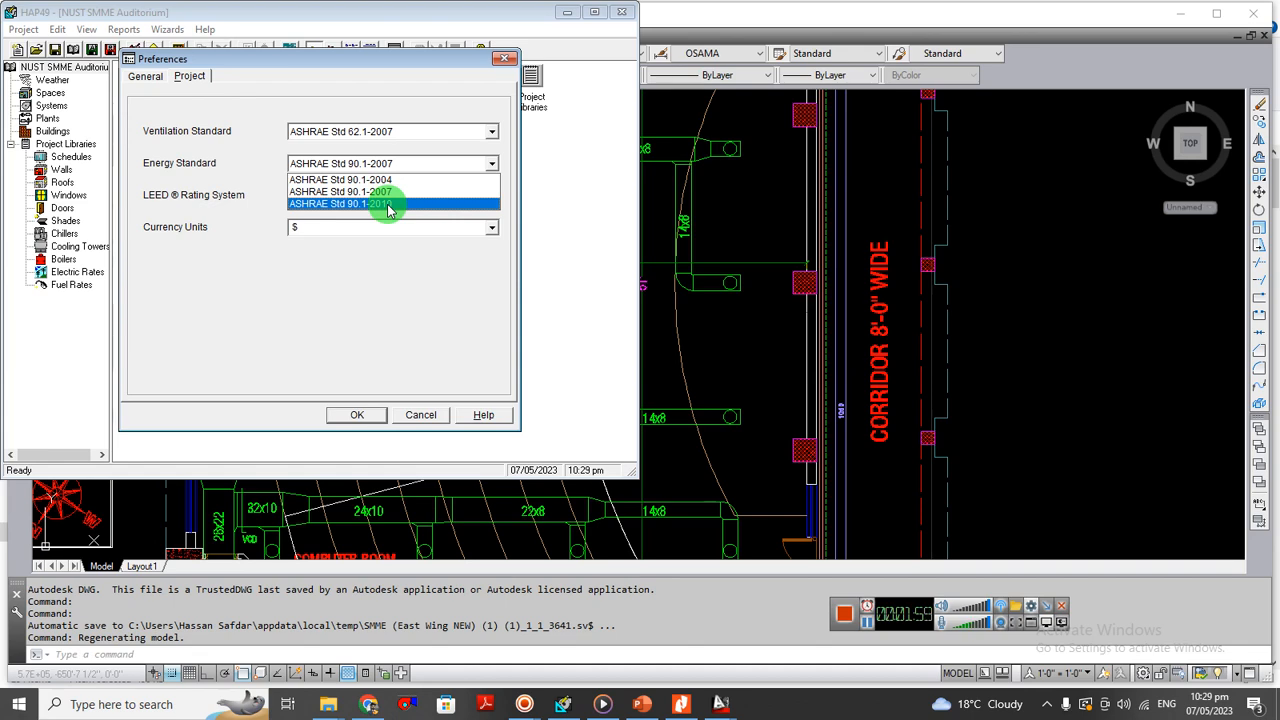
{"action": "left_click", "coordinate": [390, 205]}
{"action": "left_click", "coordinate": [408, 131]}
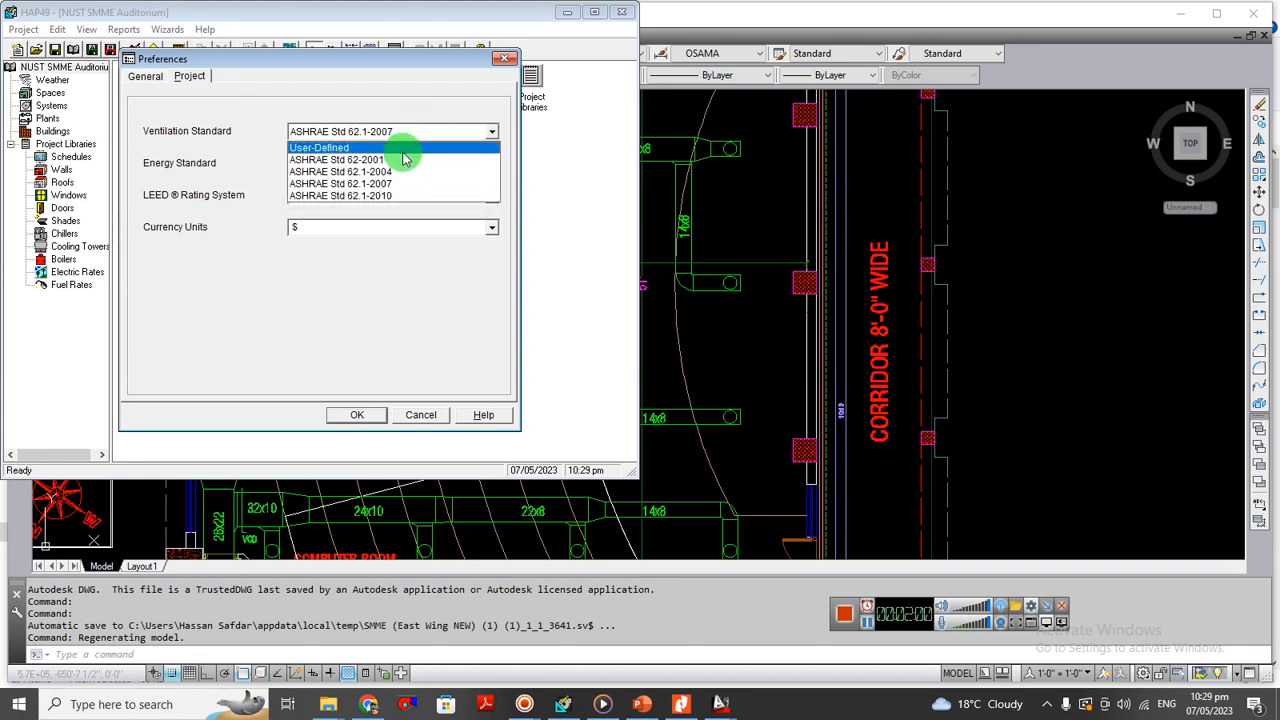
{"action": "left_click", "coordinate": [380, 195]}
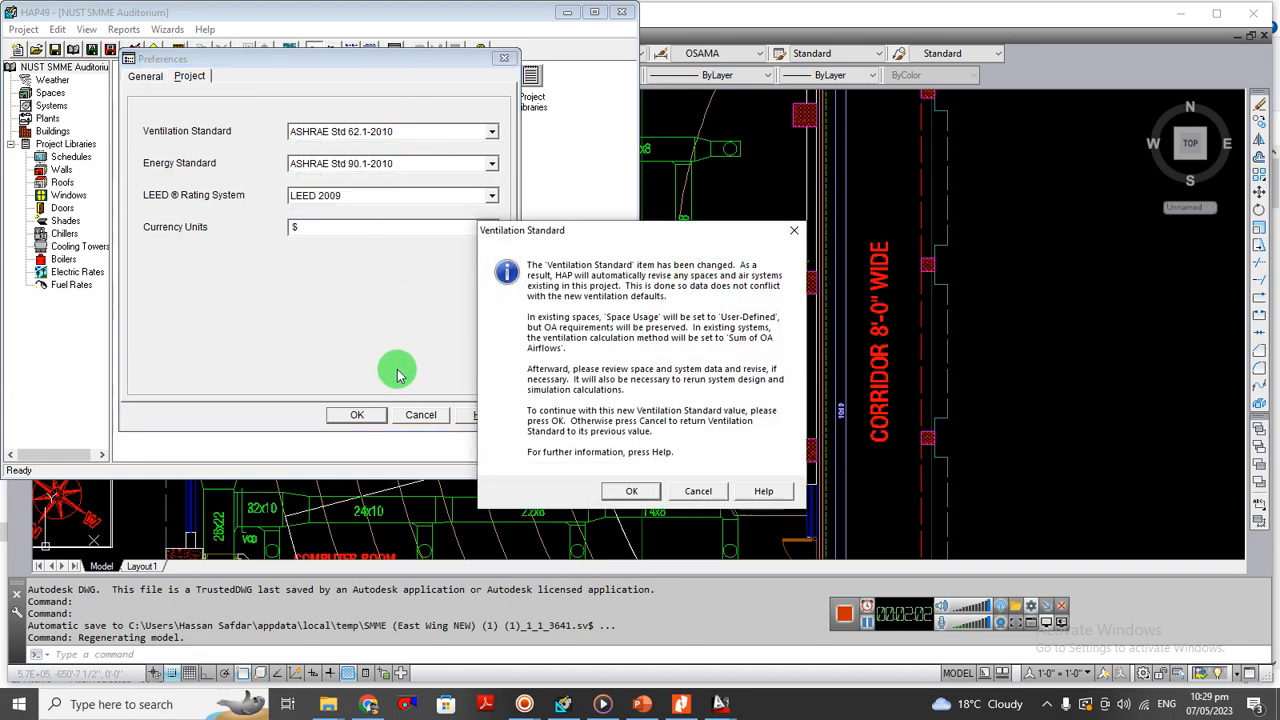
{"action": "left_click", "coordinate": [628, 493]}
{"action": "left_click", "coordinate": [362, 415]}
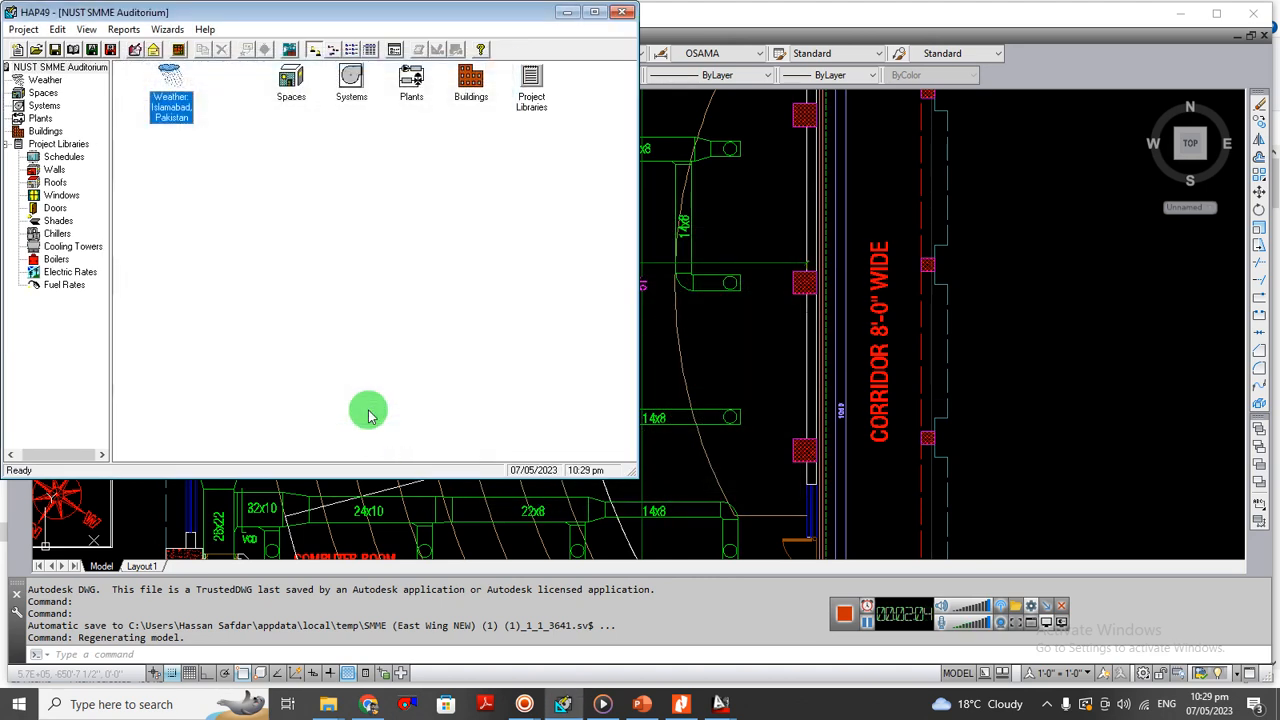
- Maximize the HAP window and open the project's weather properties
{"action": "left_click", "coordinate": [594, 13]}
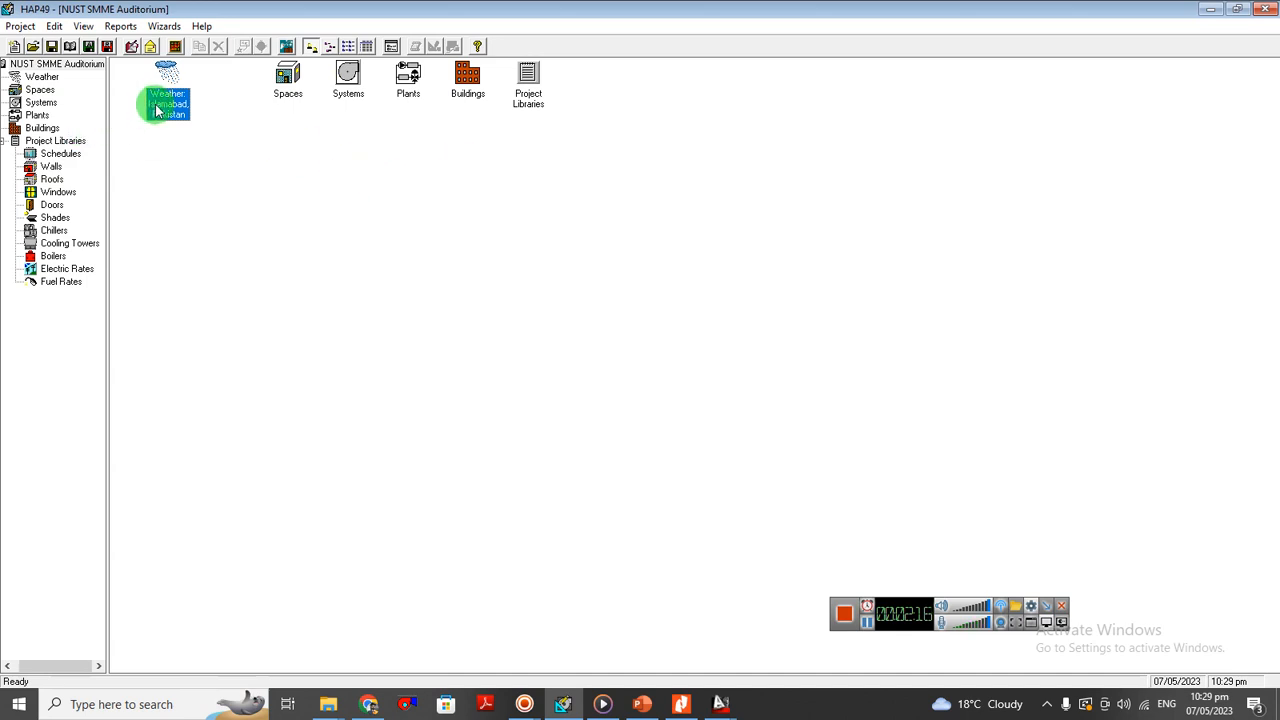
{"action": "left_click", "coordinate": [43, 77]}
{"action": "left_click", "coordinate": [57, 64]}
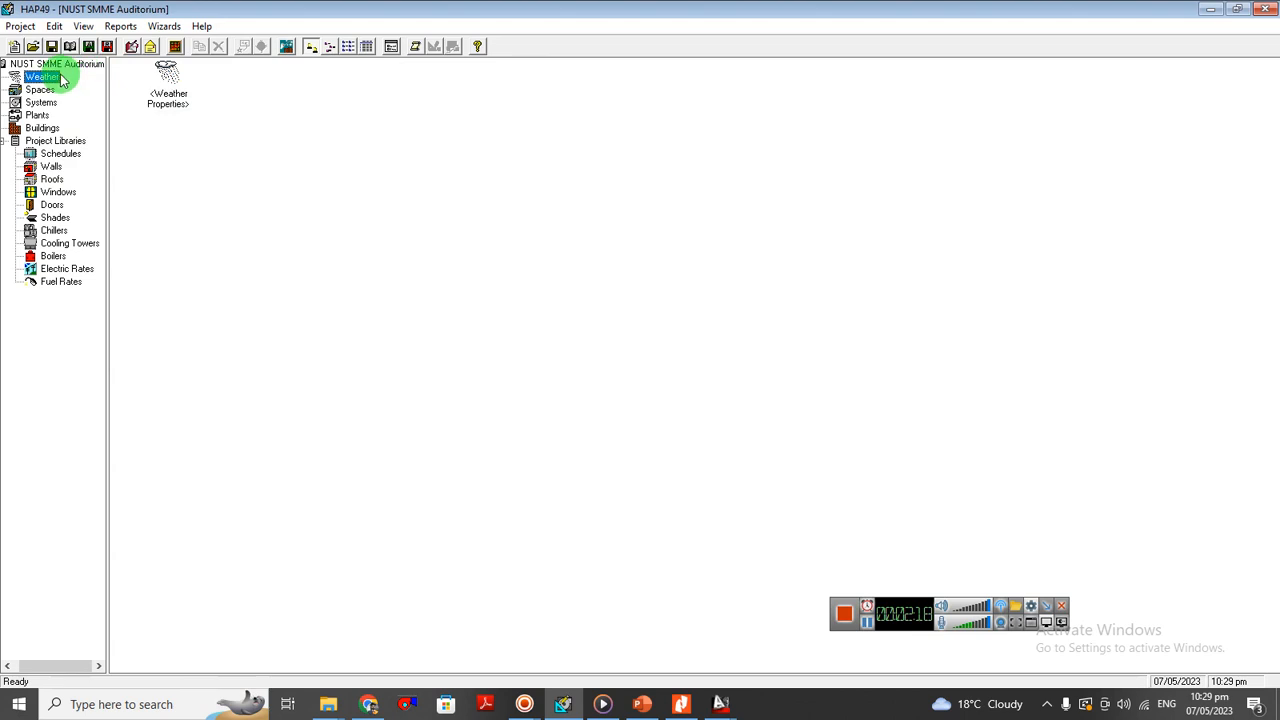
{"action": "double_click", "coordinate": [167, 104]}
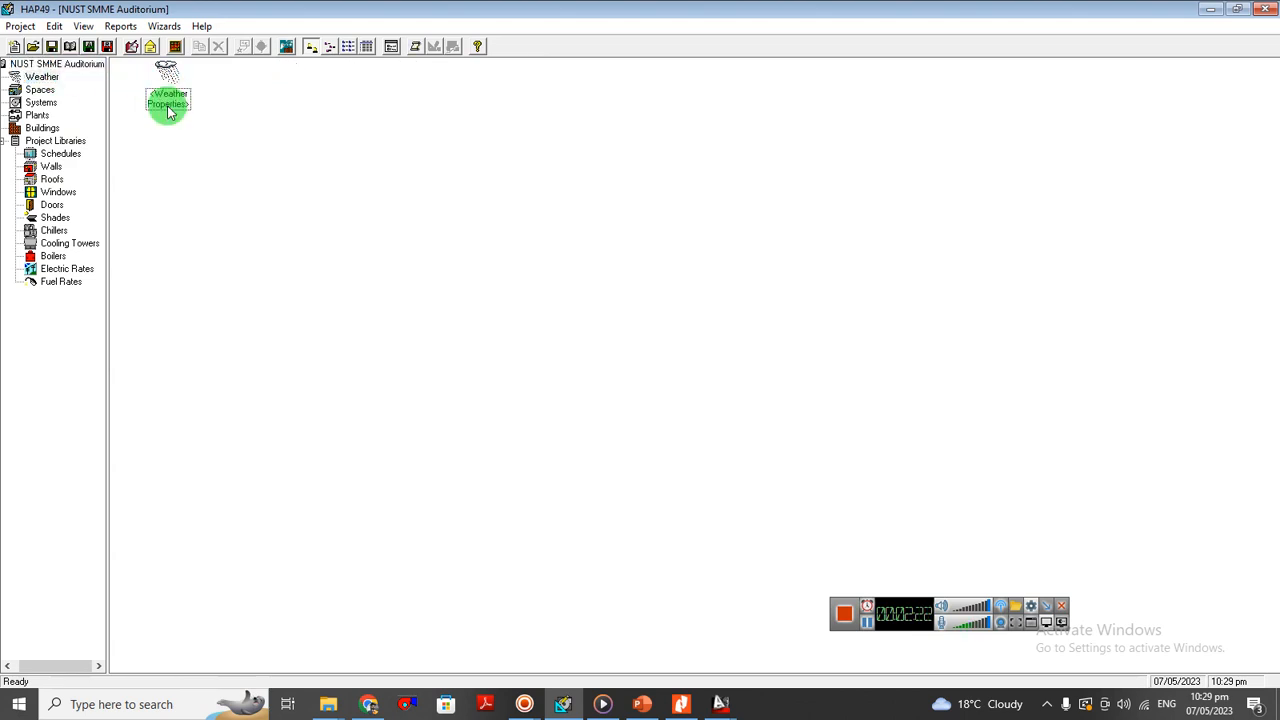
{"action": "double_click", "coordinate": [168, 106]}
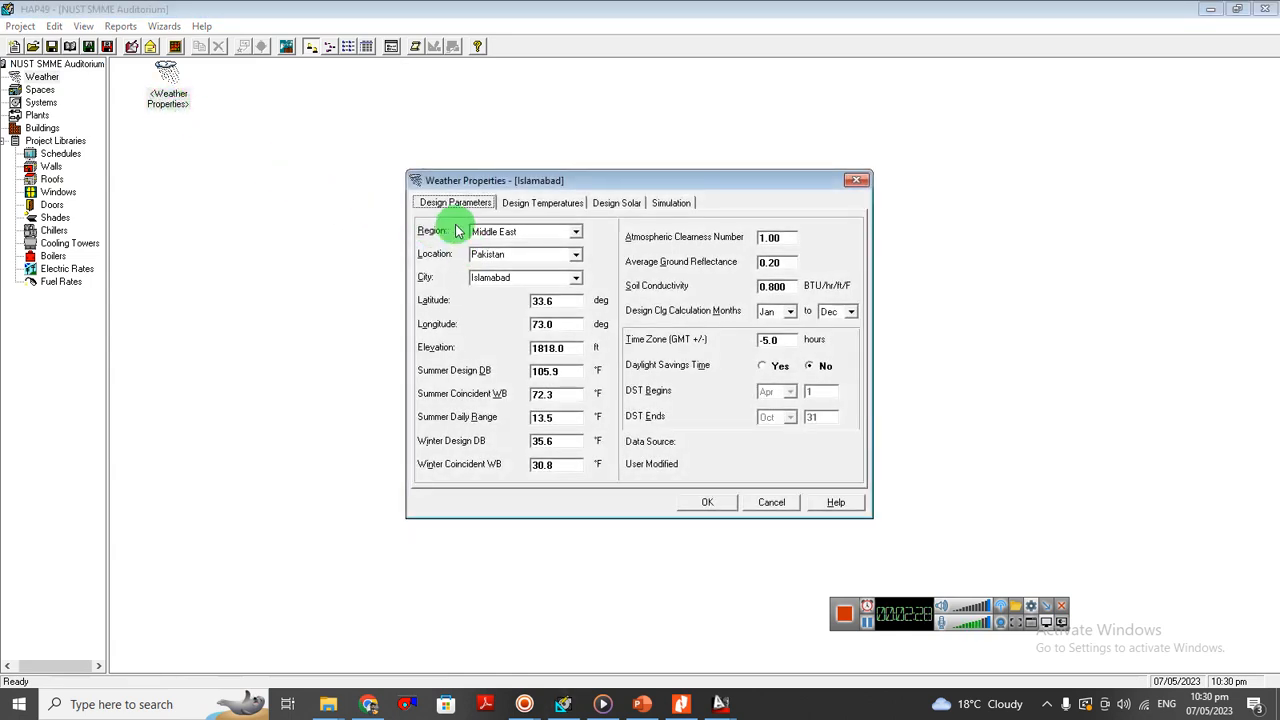
- Set the weather region to Middle East, the location to Pakistan and the city to Islamabad
{"action": "left_click", "coordinate": [527, 239]}
{"action": "left_click", "coordinate": [527, 239]}
{"action": "left_click", "coordinate": [527, 239]}
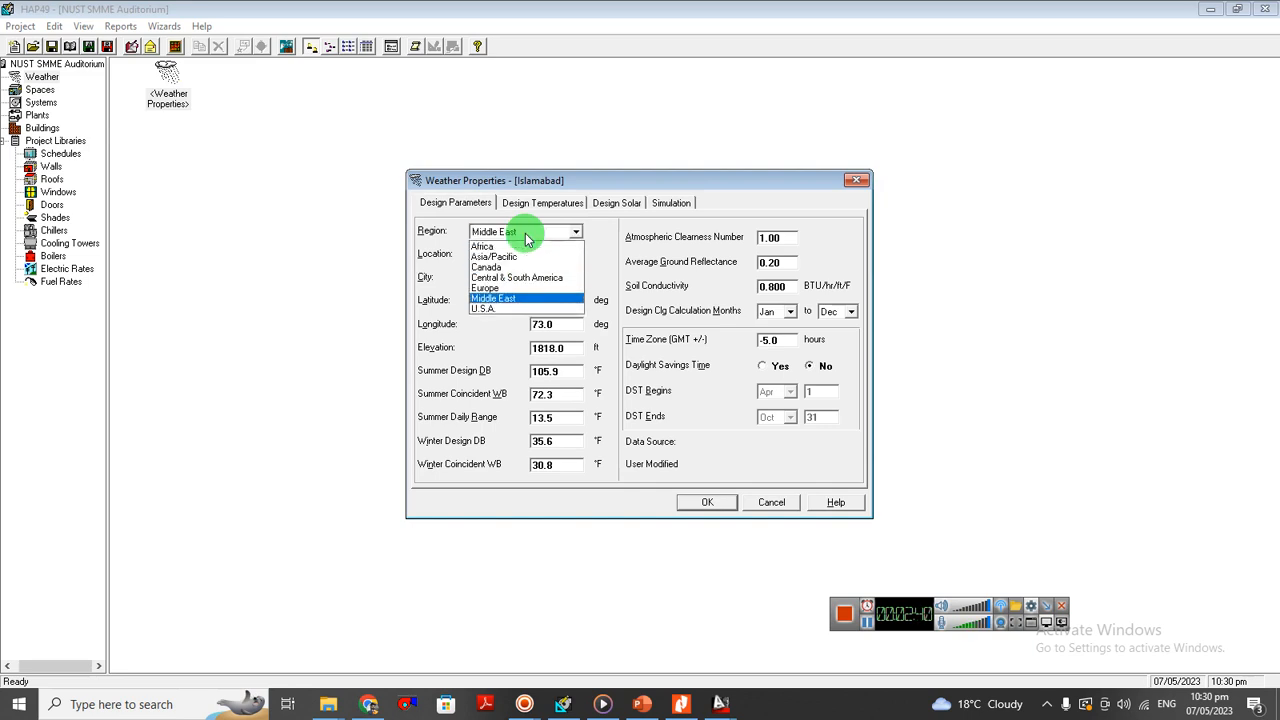
{"action": "left_click", "coordinate": [519, 300]}
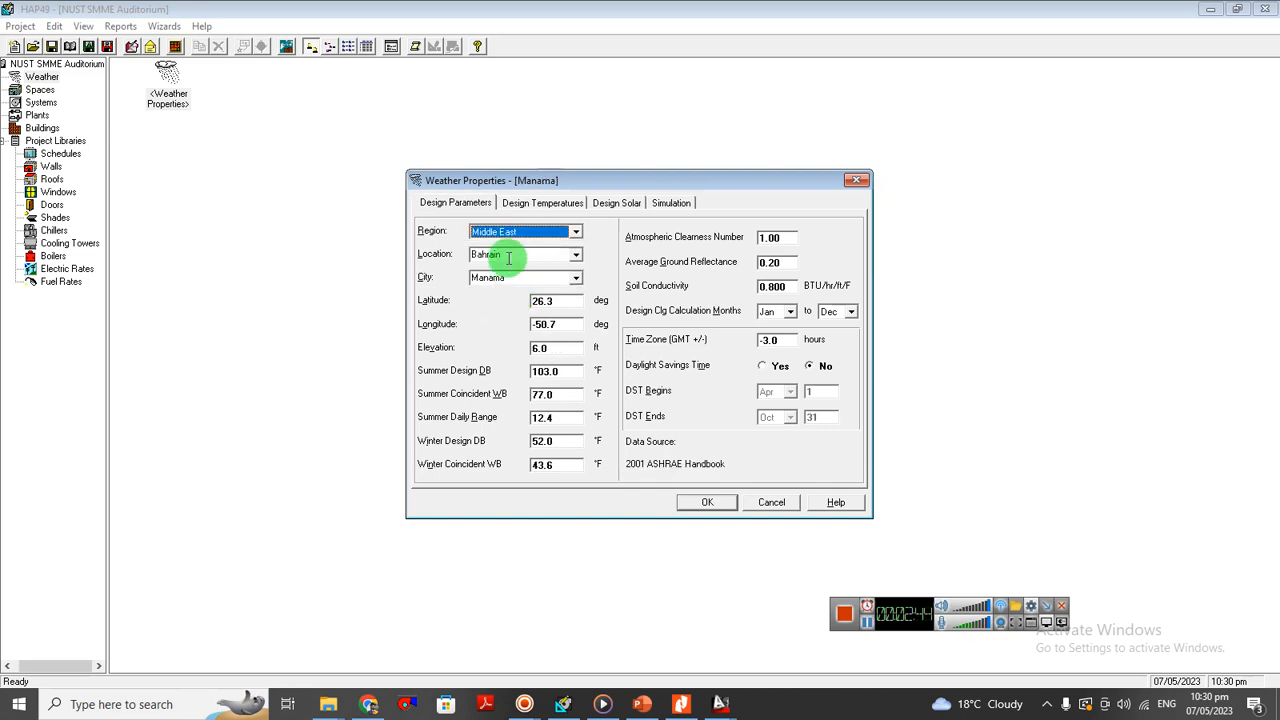
{"action": "left_click", "coordinate": [575, 260]}
{"action": "scroll", "coordinate": [500, 330], "scroll_direction": "down", "scroll_amount": 2}
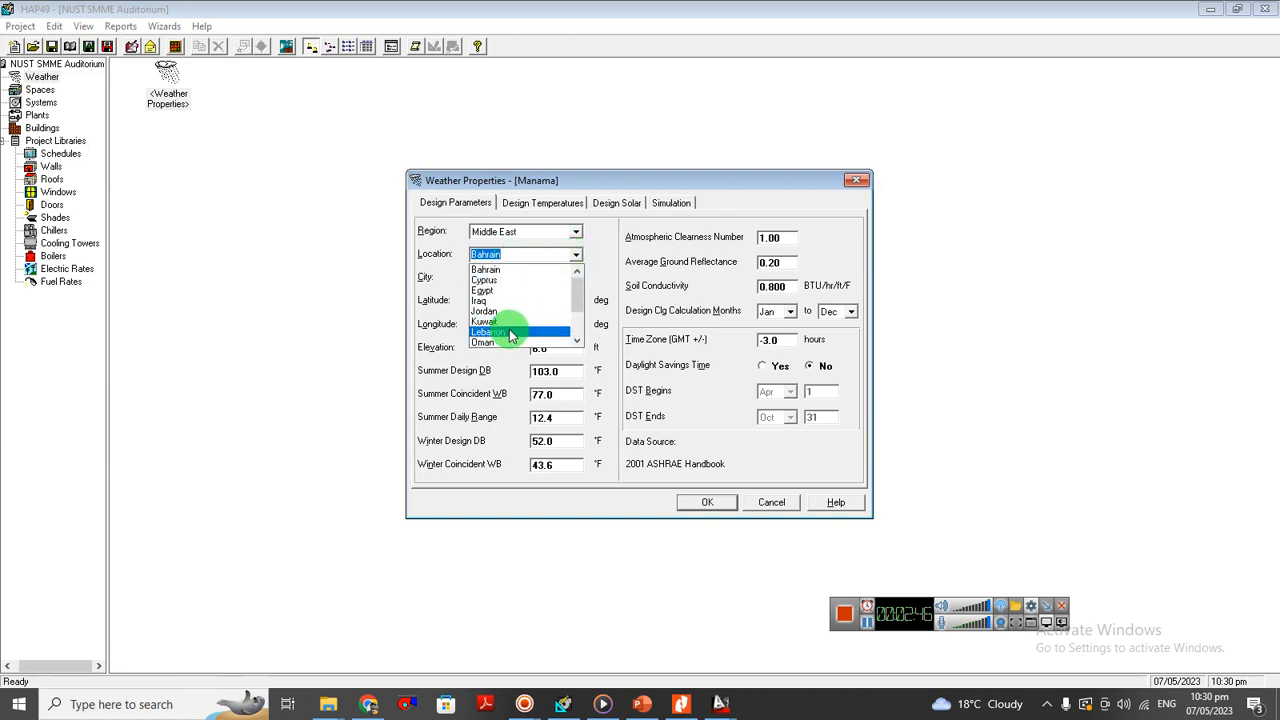
{"action": "left_click", "coordinate": [500, 300]}
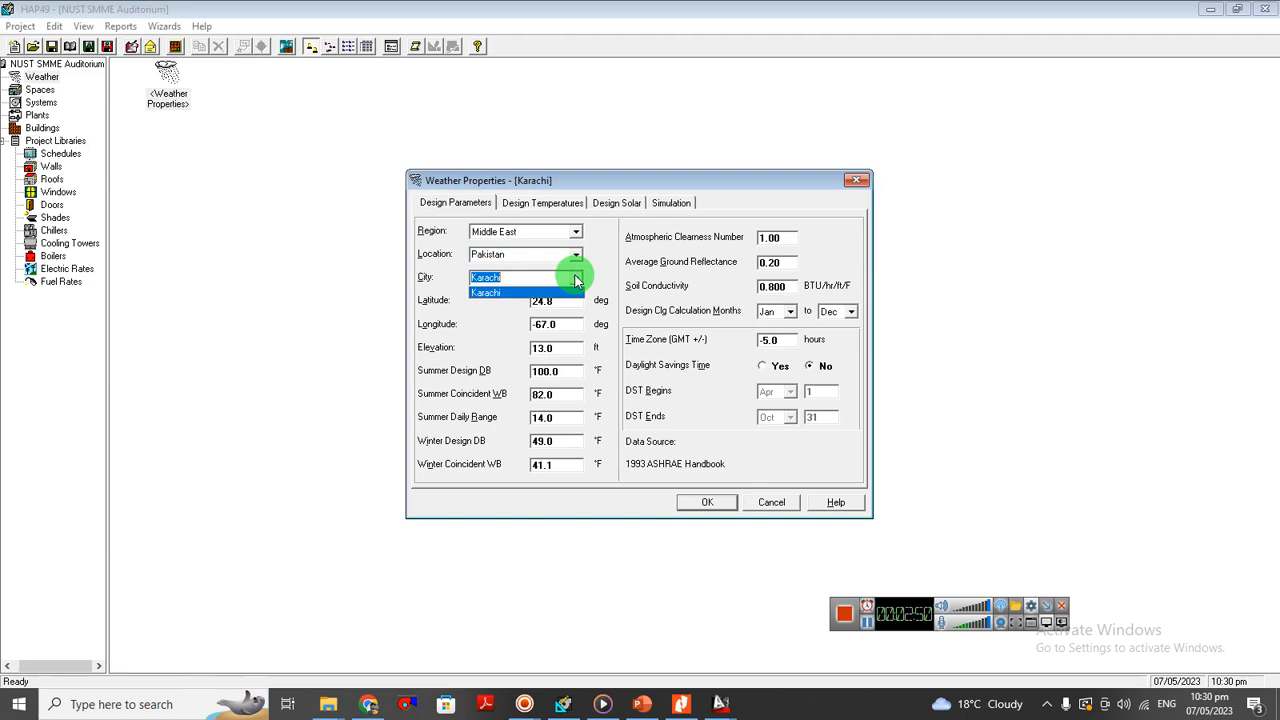
{"action": "left_click", "coordinate": [559, 280]}
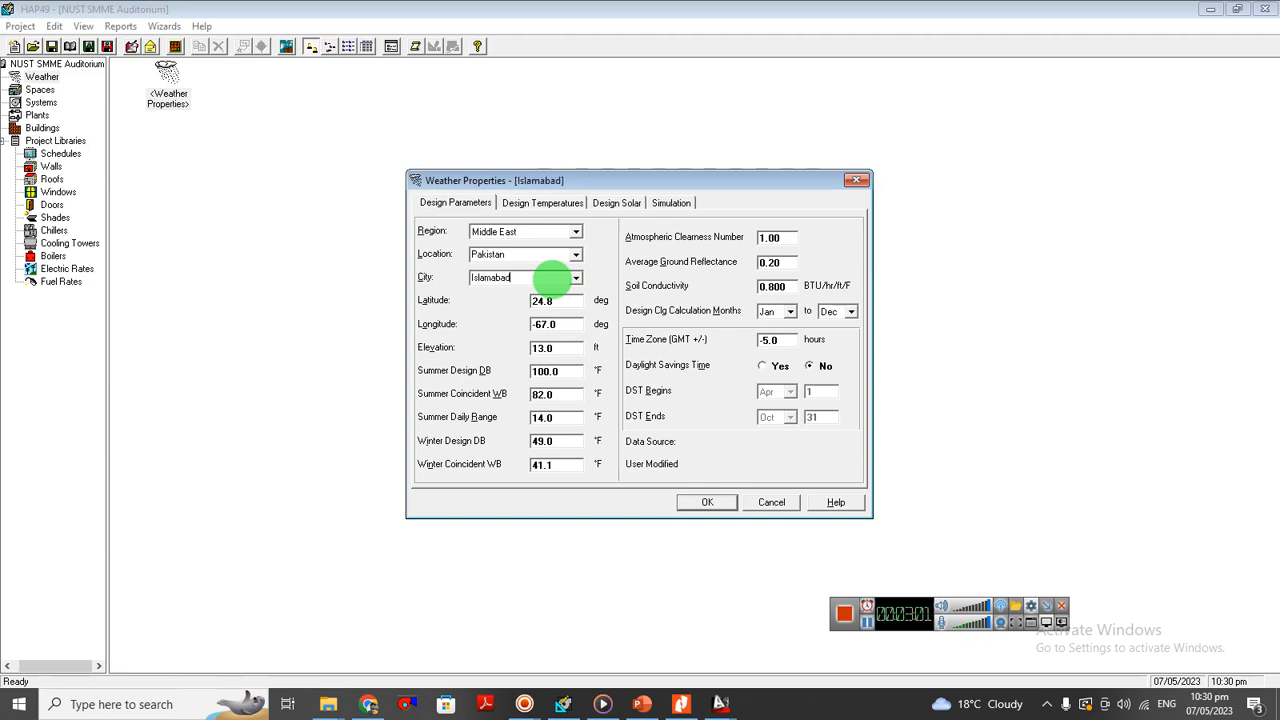
{"action": "left_click", "coordinate": [551, 278]}
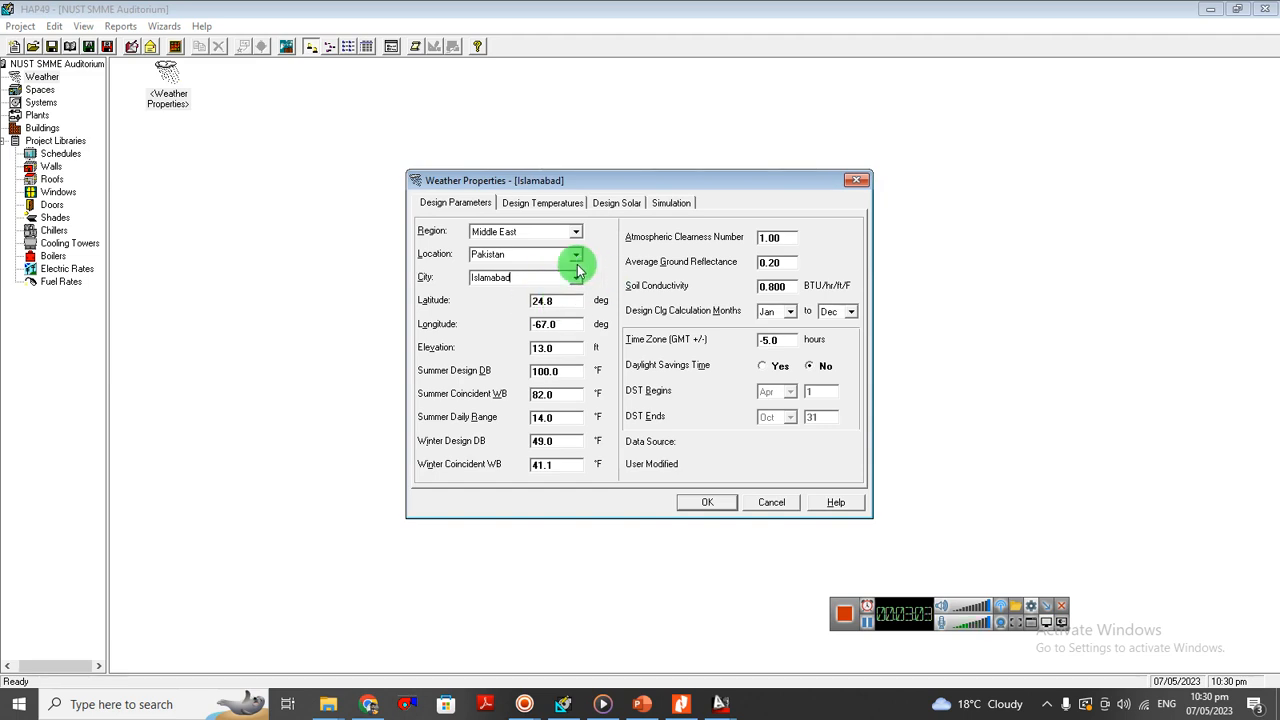
- Switch to PowerPoint and copy the auditorium's bracketed coordinates, 33.63617956634888, 72.98976177762994, from the second slide
{"action": "left_click", "coordinate": [541, 301]}
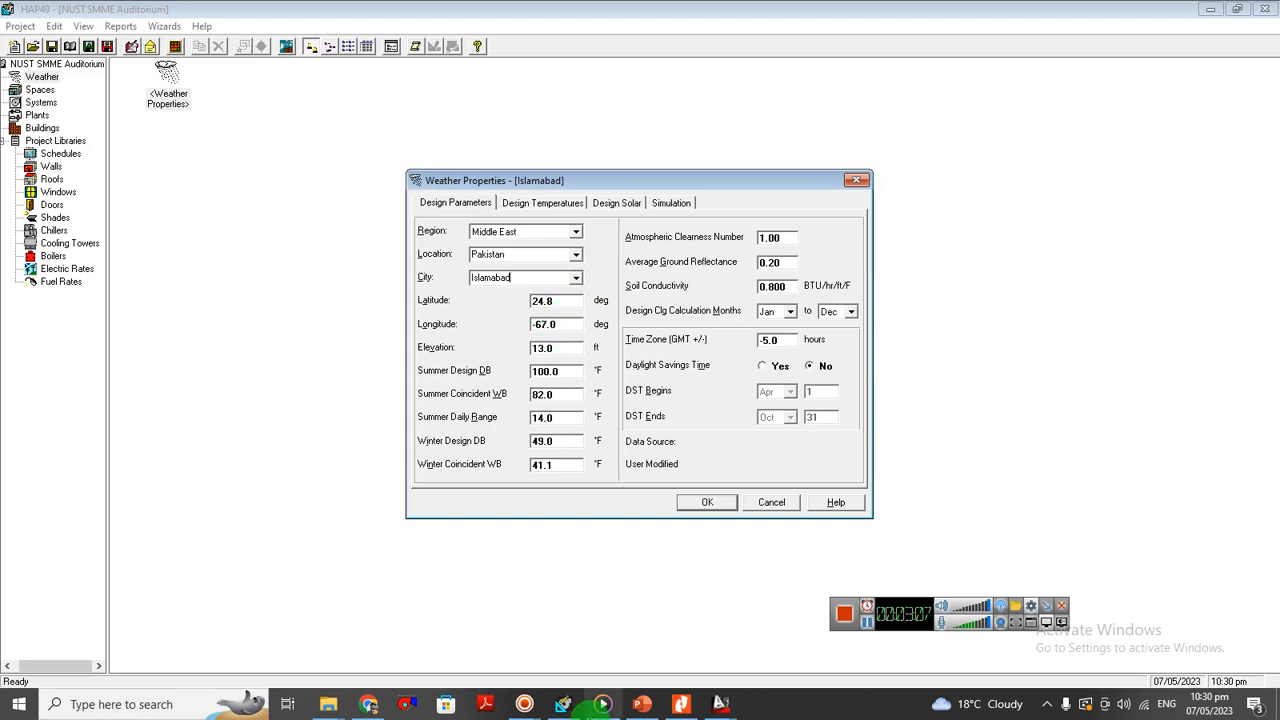
{"action": "left_click", "coordinate": [641, 704]}
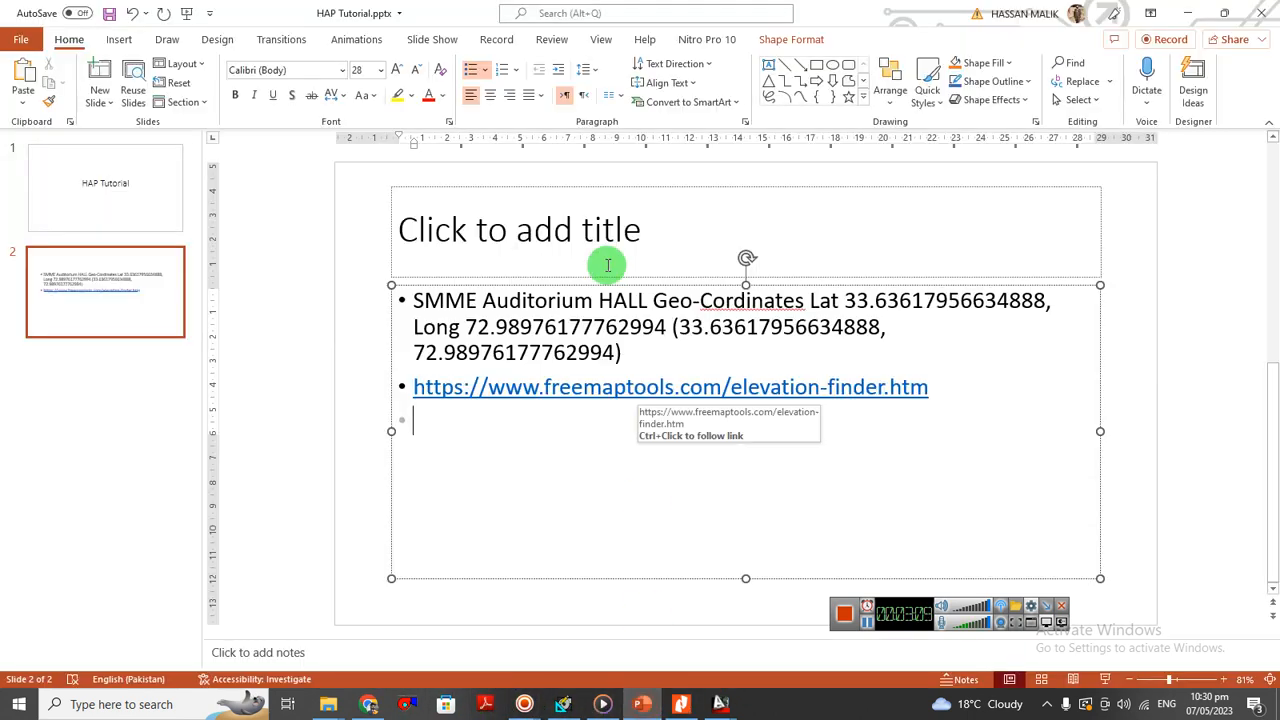
{"action": "left_click_drag", "start_coordinate": [683, 326], "coordinate": [623, 356]}
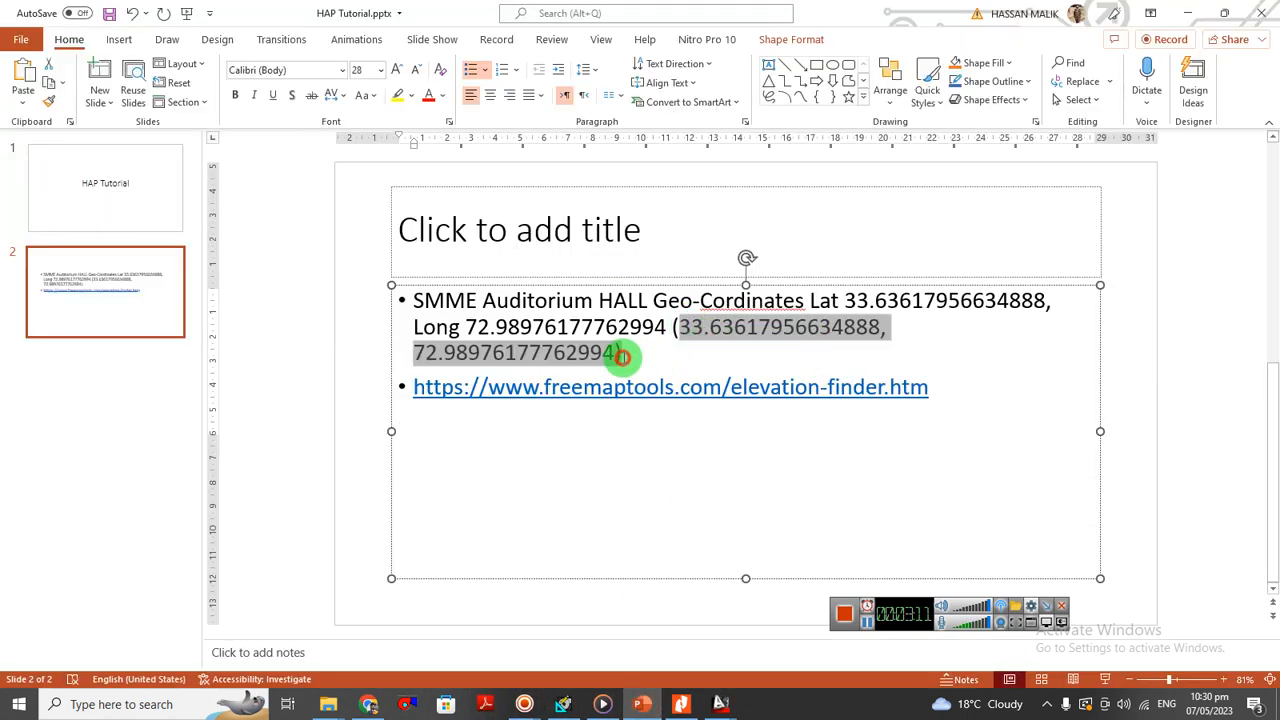
{"action": "right_click", "coordinate": [600, 358]}
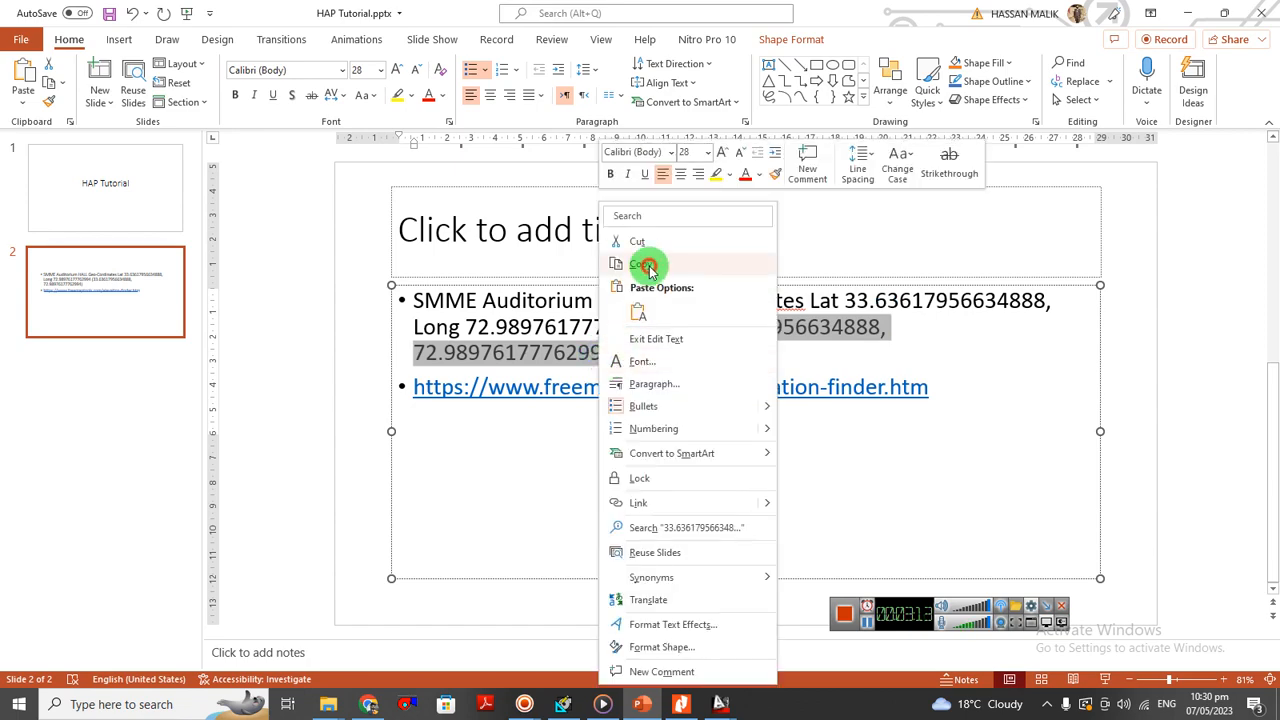
{"action": "left_click", "coordinate": [640, 260]}
{"action": "left_click", "coordinate": [1187, 13]}
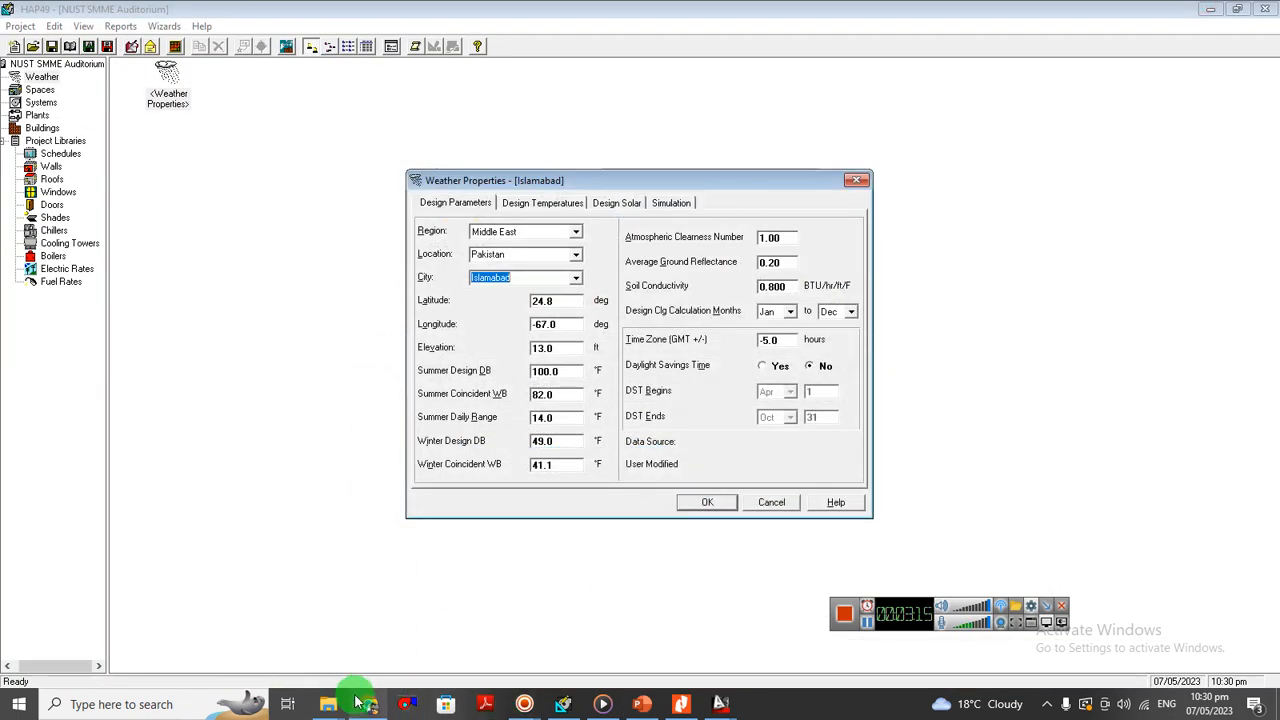
- Switch to Chrome, search for the copied coordinates in a new tab and open the location in Google Maps
{"action": "left_click", "coordinate": [368, 704]}
{"action": "left_click", "coordinate": [992, 13]}
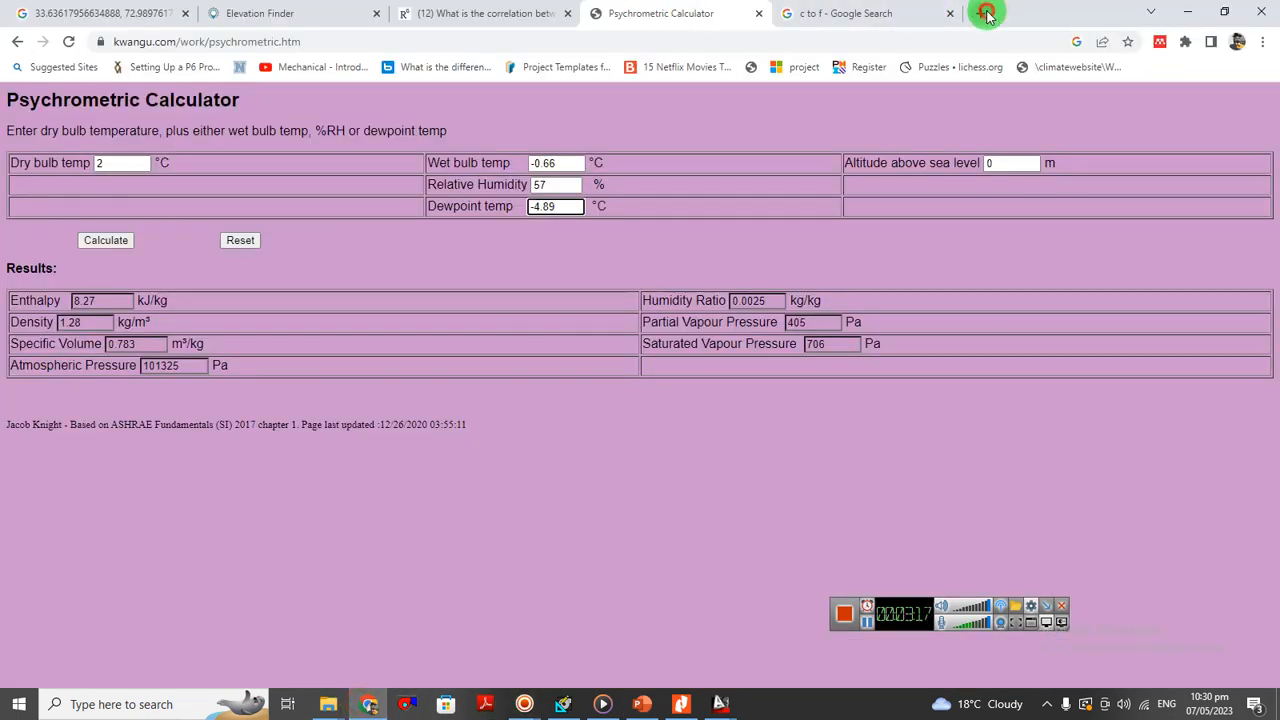
{"action": "key", "text": "ctrl+v"}
{"action": "key", "text": "Return"}
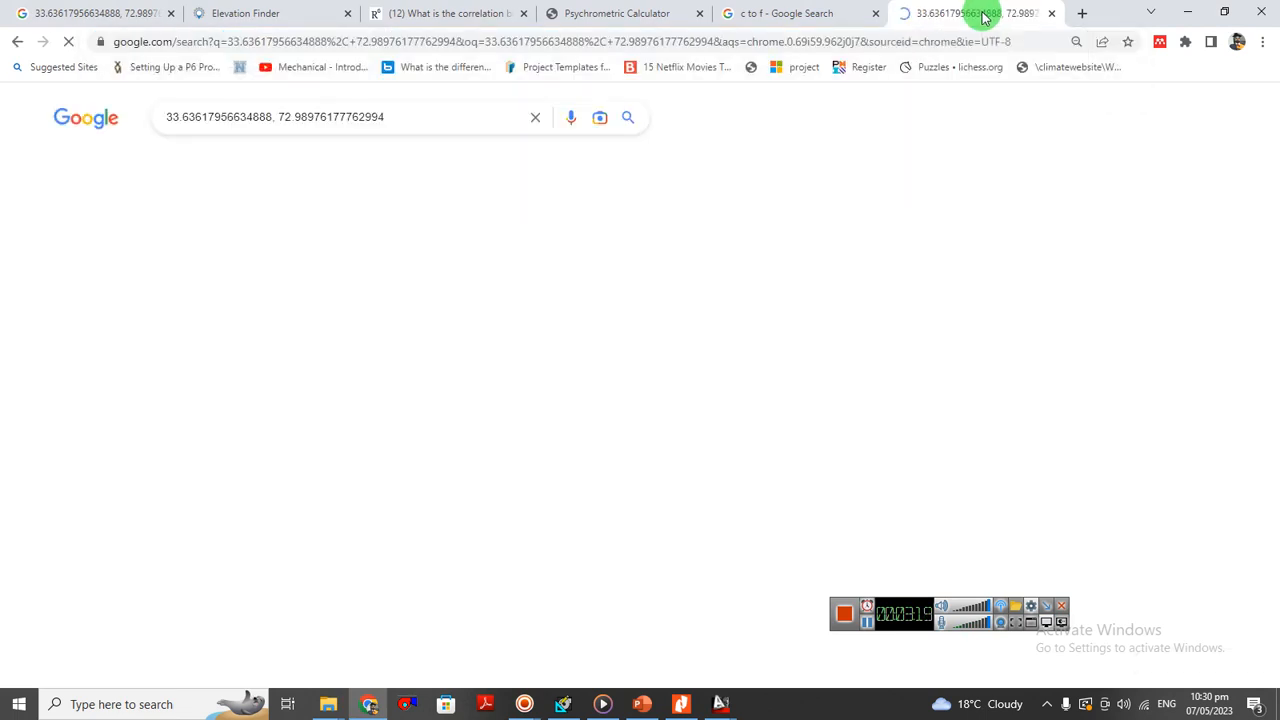
{"action": "left_click", "coordinate": [430, 320]}
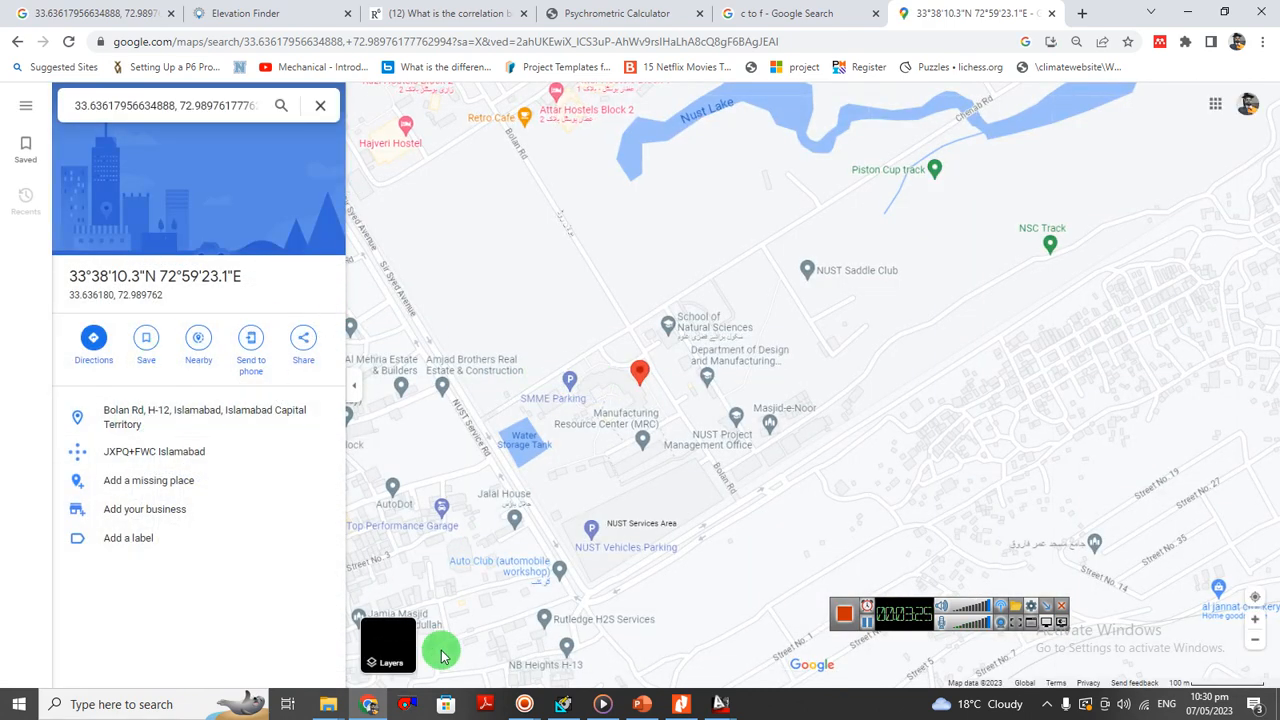
- Show the satellite imagery and examine the auditorium building at the marker up close, then return to HAP
{"action": "mouse_move", "coordinate": [391, 655]}
{"action": "left_click", "coordinate": [389, 650]}
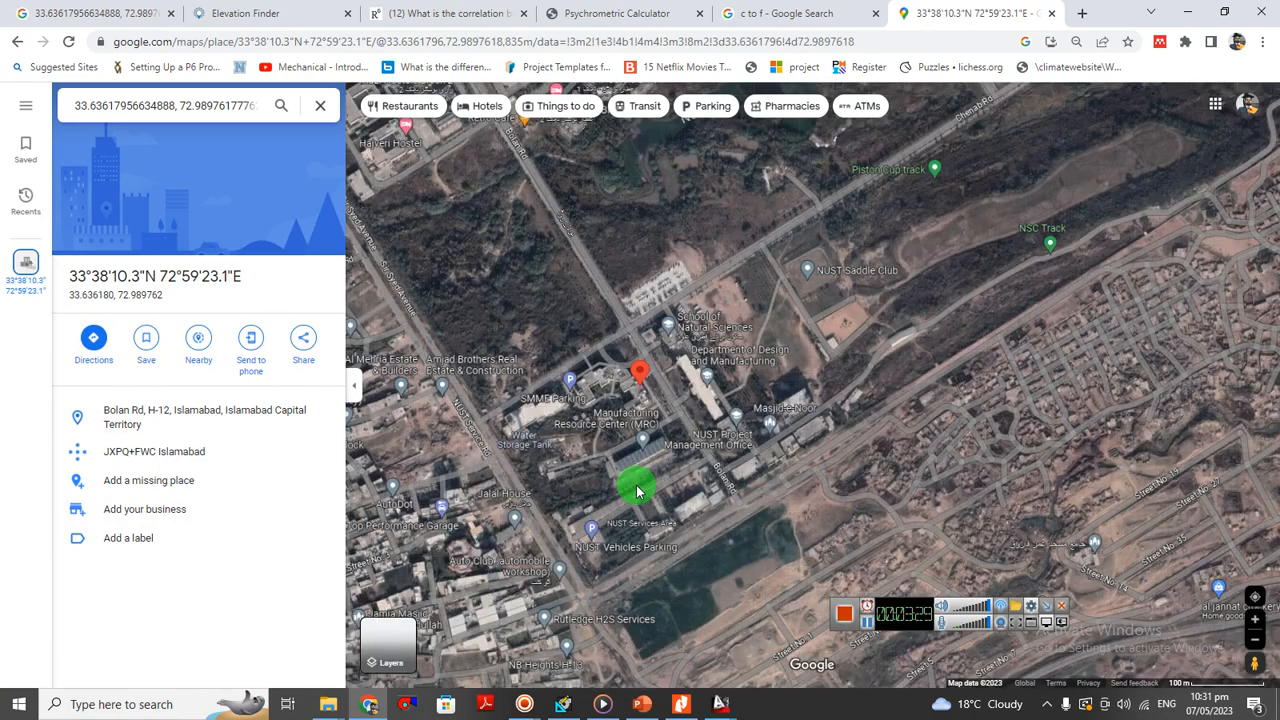
{"action": "scroll", "coordinate": [668, 415], "scroll_direction": "up", "scroll_amount": 5}
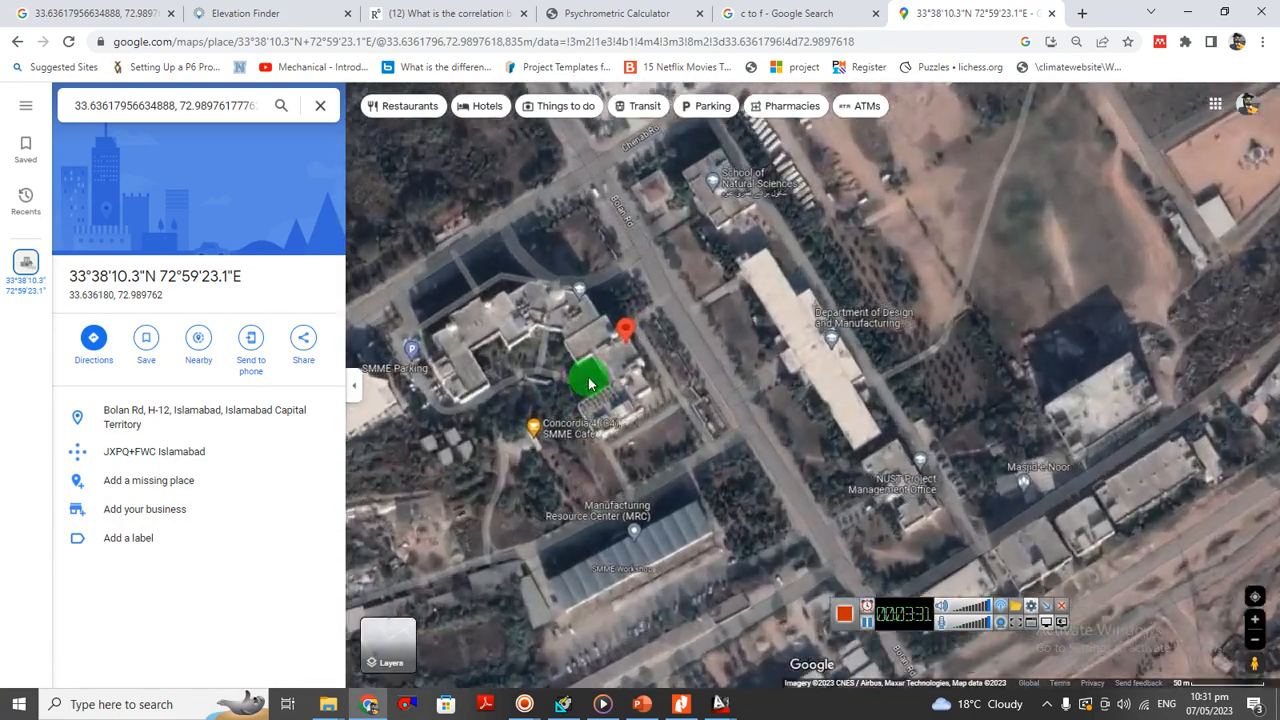
{"action": "scroll", "coordinate": [621, 357], "scroll_direction": "up", "scroll_amount": 1}
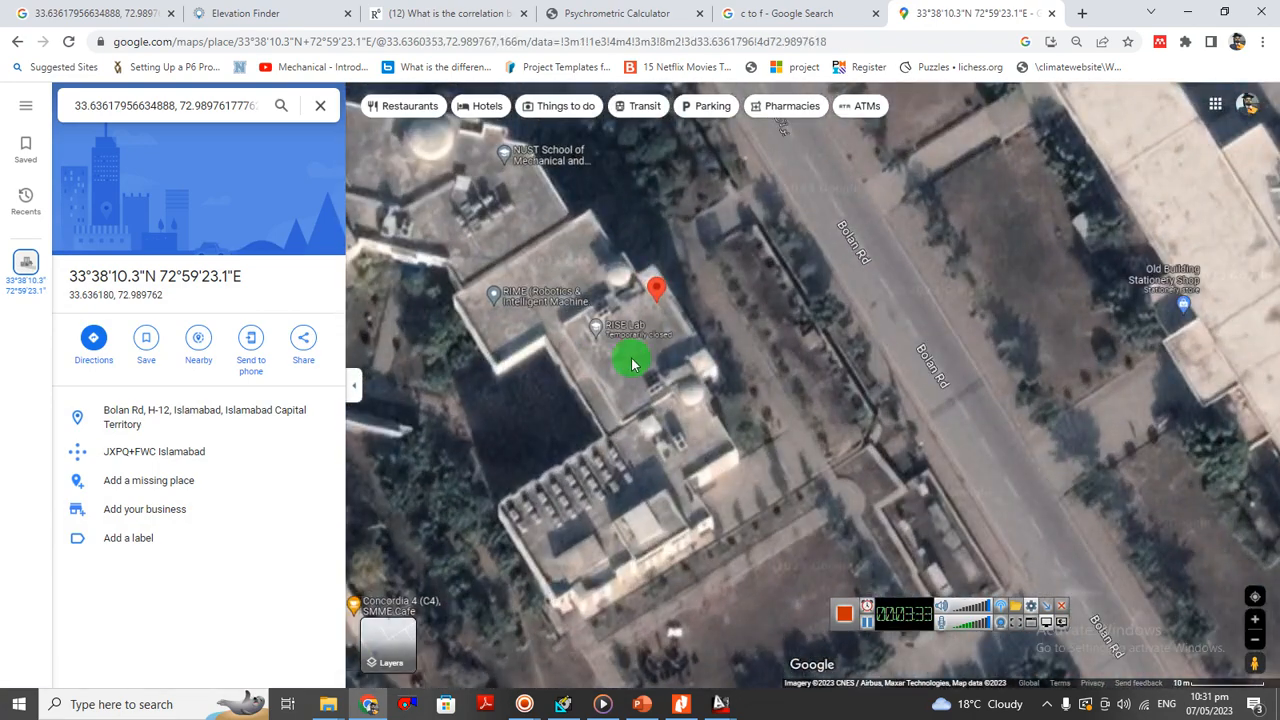
{"action": "scroll", "coordinate": [662, 333], "scroll_direction": "up", "scroll_amount": 1}
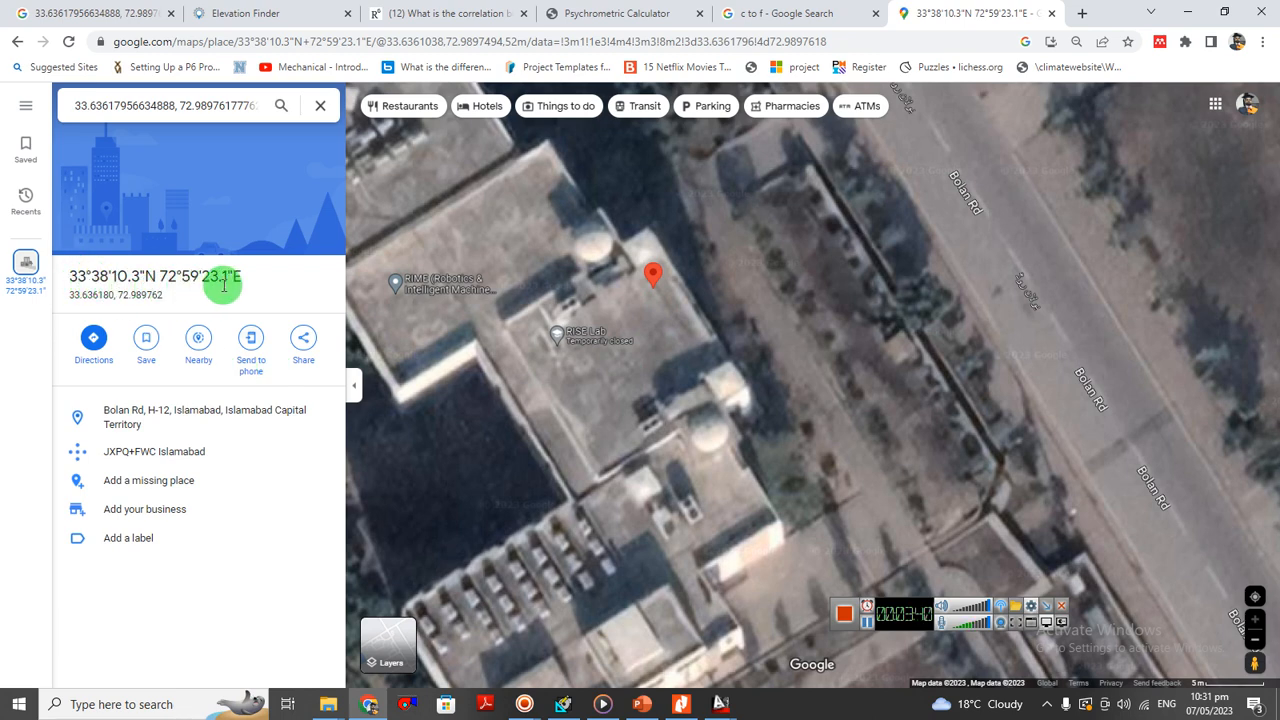
{"action": "left_click", "coordinate": [1189, 12]}
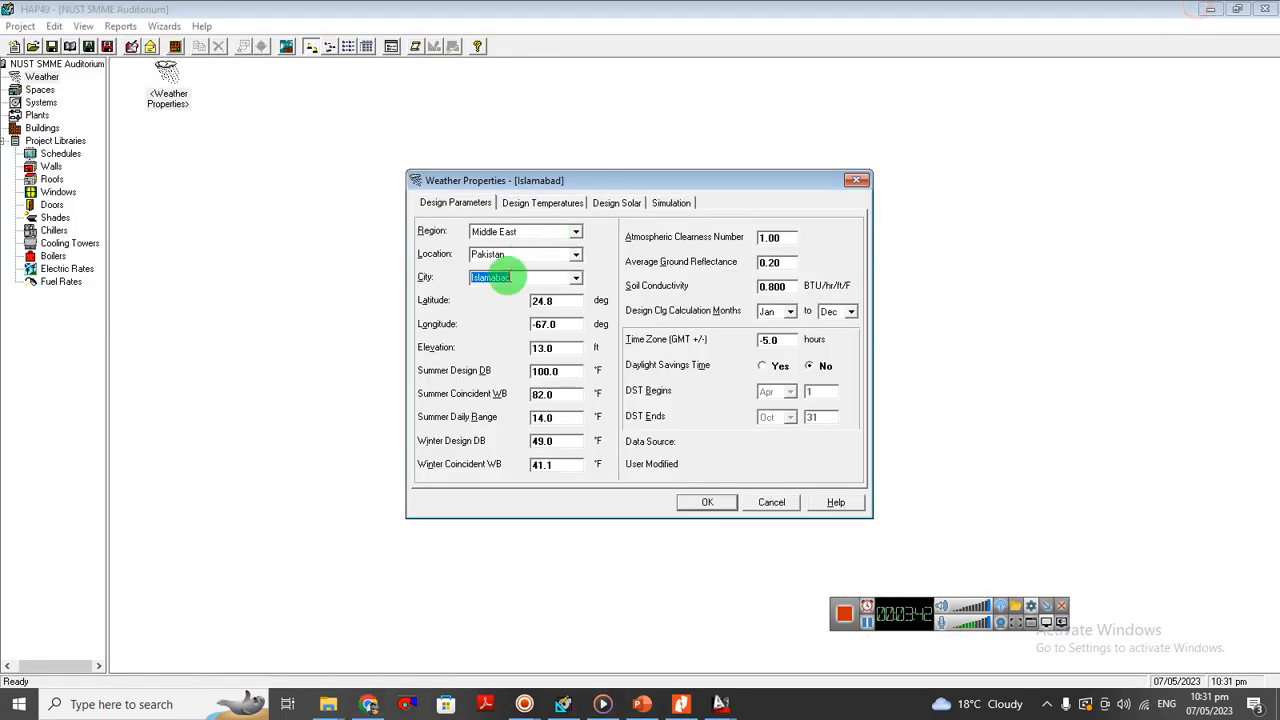
- Copy the latitude 33.63617956634888 from the PowerPoint slide into the latitude of the HAP weather properties
{"action": "left_click", "coordinate": [681, 704]}
{"action": "left_click", "coordinate": [694, 324]}
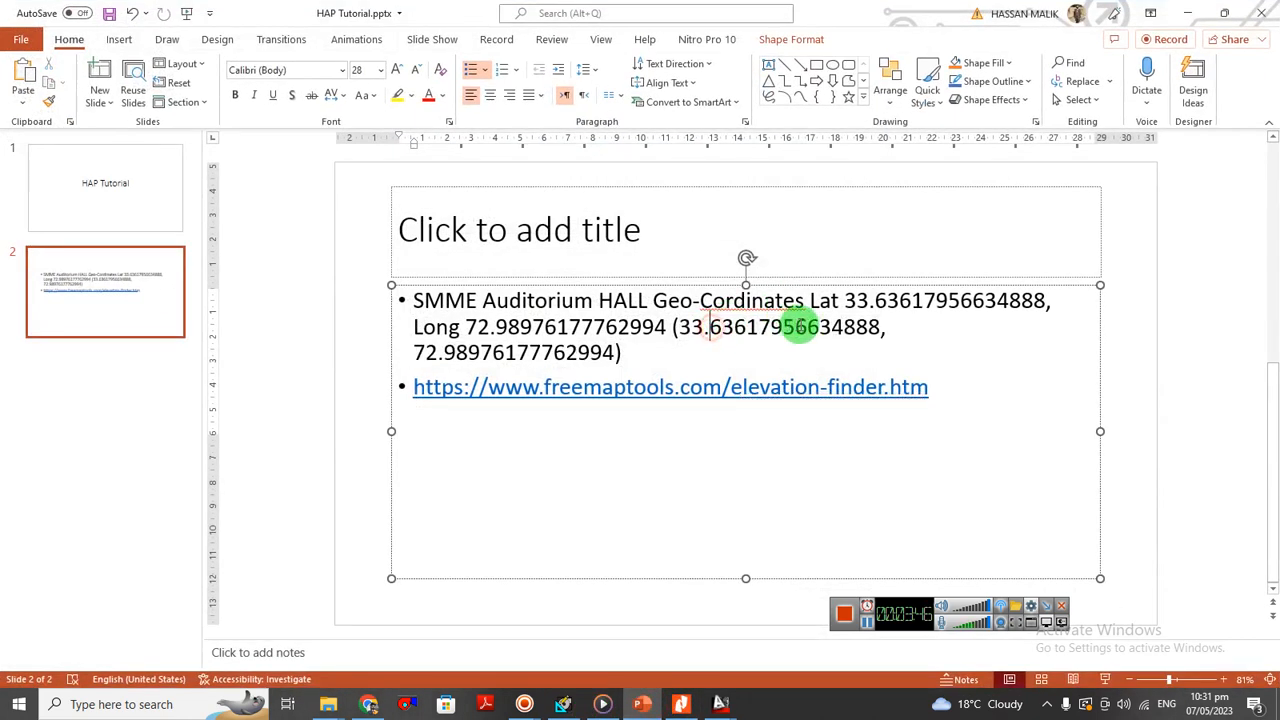
{"action": "left_click_drag", "start_coordinate": [880, 326], "coordinate": [686, 330]}
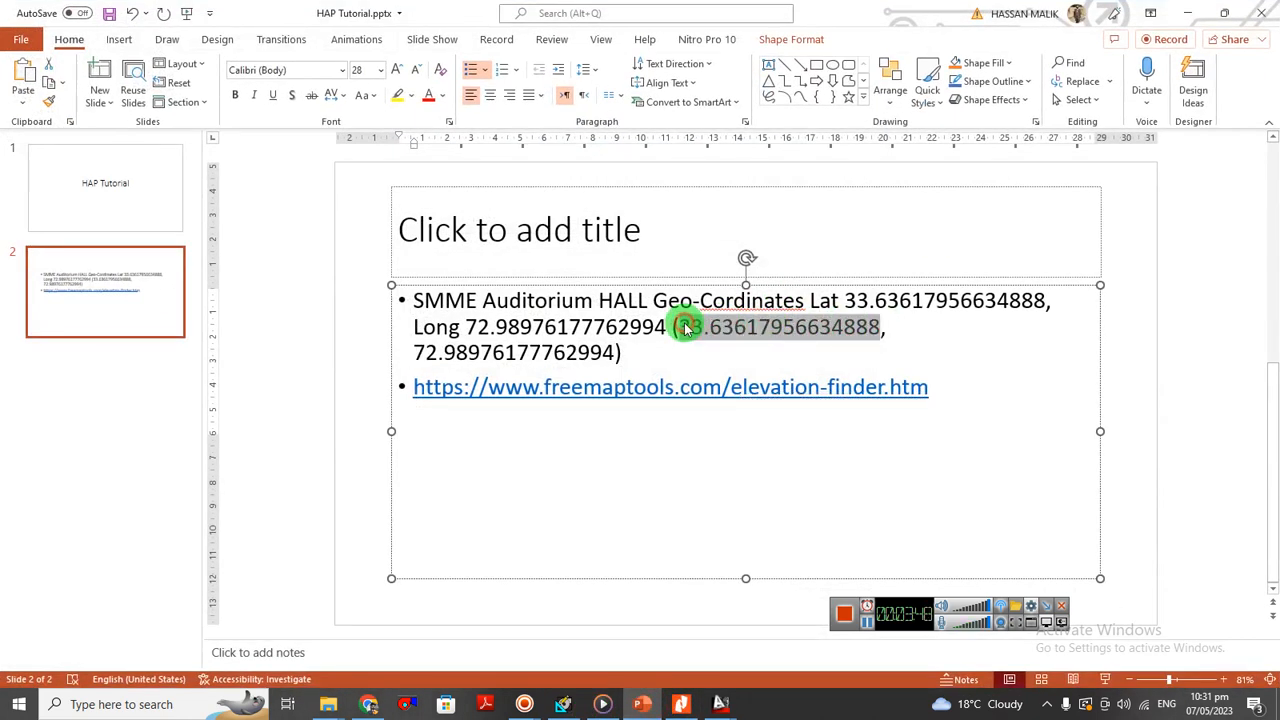
{"action": "key", "text": "alt+Tab"}
{"action": "left_click_drag", "start_coordinate": [555, 297], "coordinate": [529, 298]}
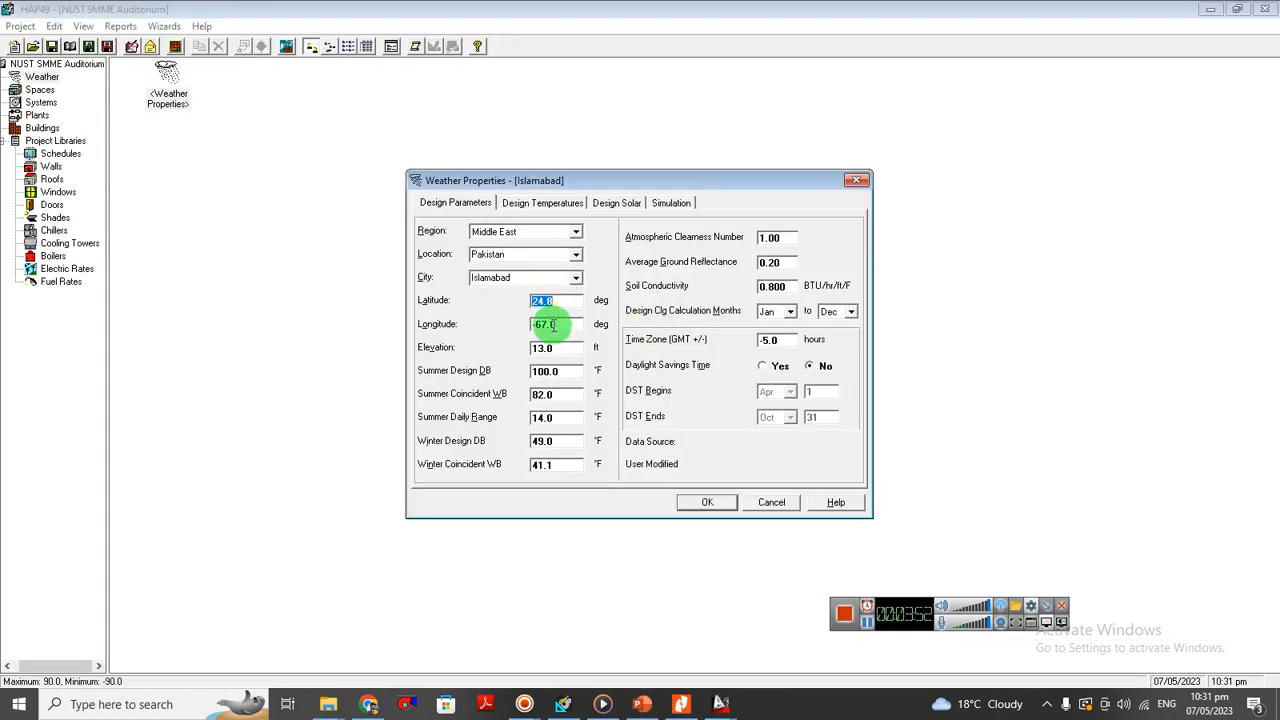
{"action": "key", "text": "alt+Tab"}
{"action": "left_click_drag", "start_coordinate": [689, 323], "coordinate": [743, 329]}
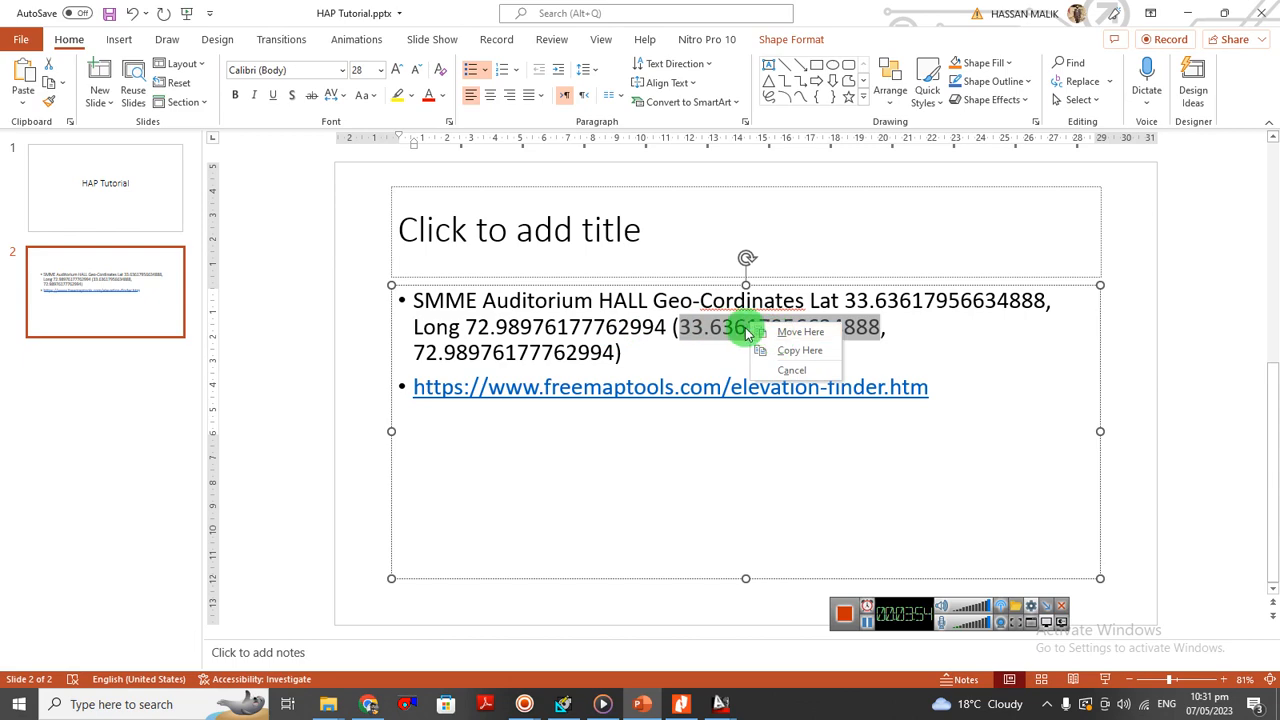
{"action": "right_click", "coordinate": [745, 330]}
{"action": "left_click", "coordinate": [789, 264]}
{"action": "key", "text": "alt+Tab"}
{"action": "key", "text": "ctrl+v"}
- Copy the longitude 72.98976177762994 from the PowerPoint slide into the longitude of the HAP weather properties
{"action": "left_click", "coordinate": [577, 324]}
{"action": "key", "text": "alt+Tab"}
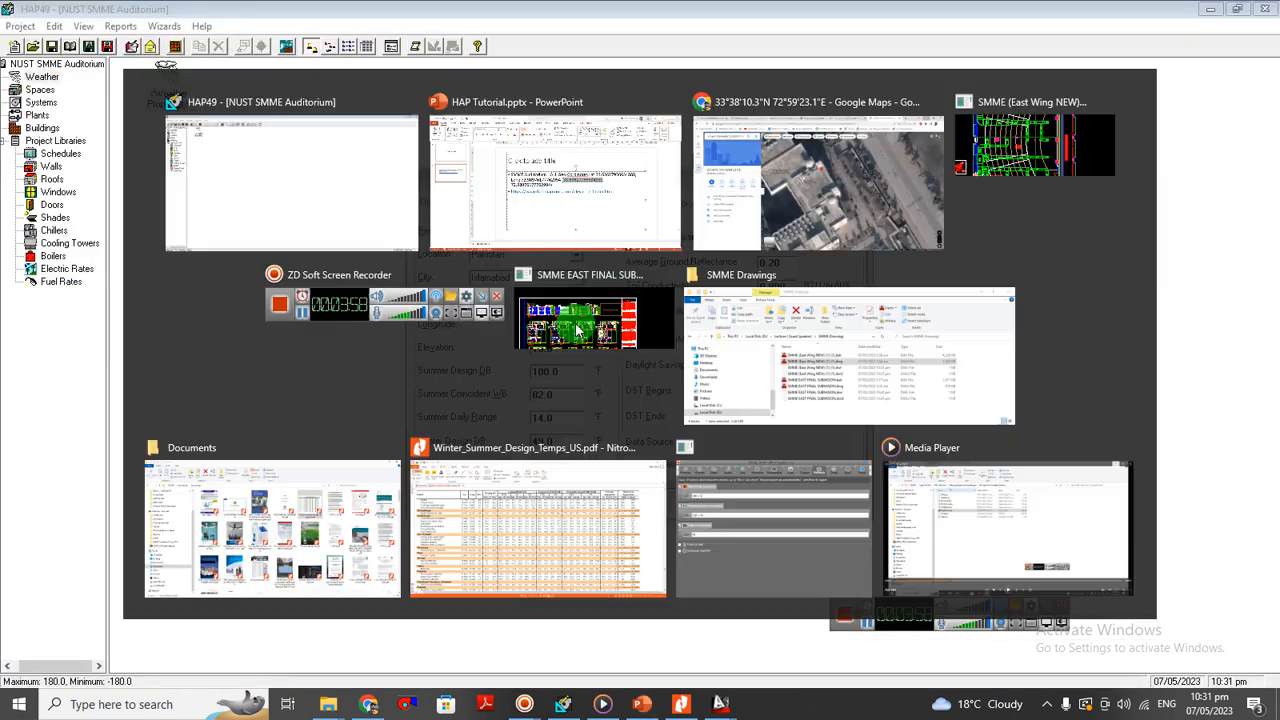
{"action": "left_click_drag", "start_coordinate": [418, 353], "coordinate": [604, 351]}
{"action": "key", "text": "ctrl+c"}
{"action": "key", "text": "alt+Tab"}
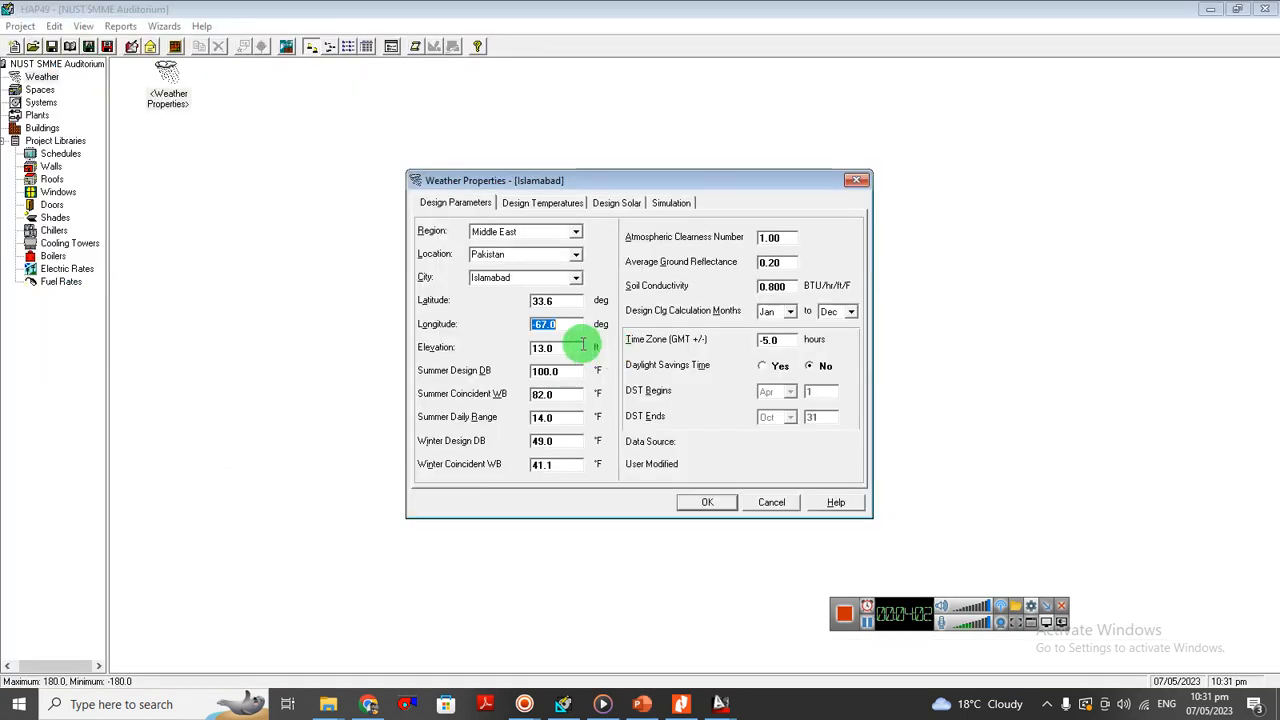
{"action": "key", "text": "ctrl+v"}
{"action": "left_click", "coordinate": [572, 349]}
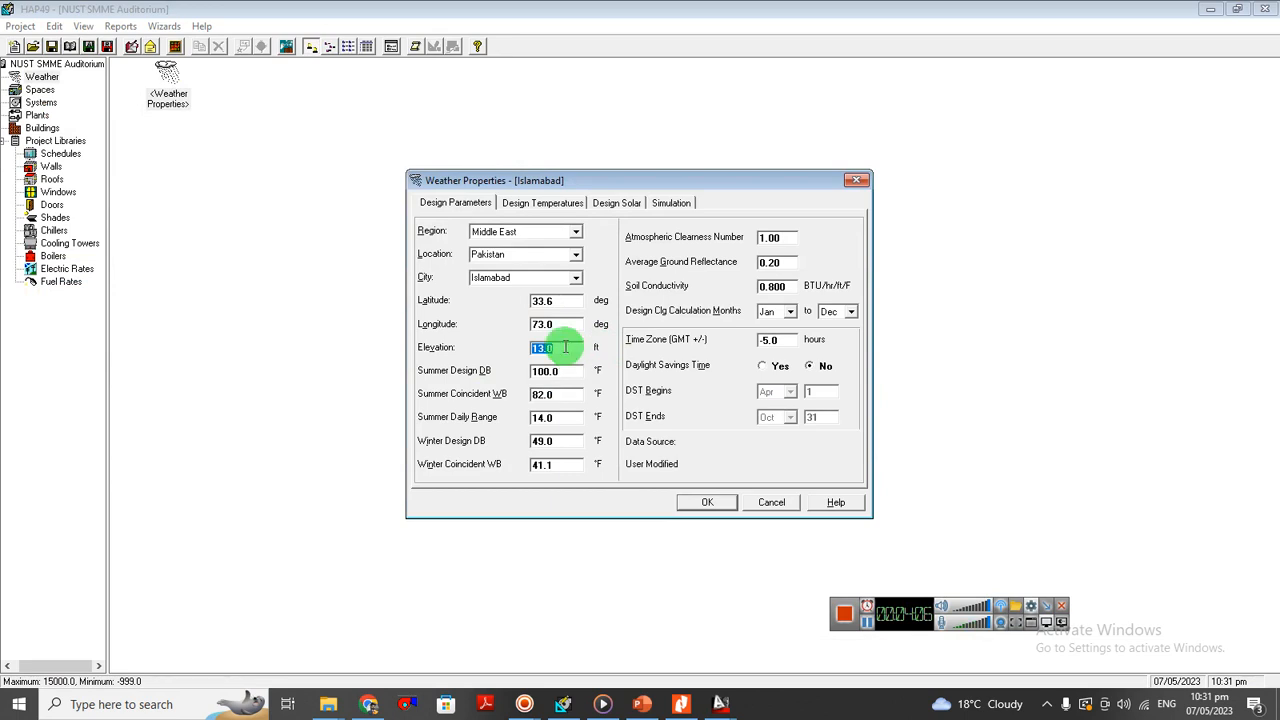
{"action": "left_click", "coordinate": [572, 325]}
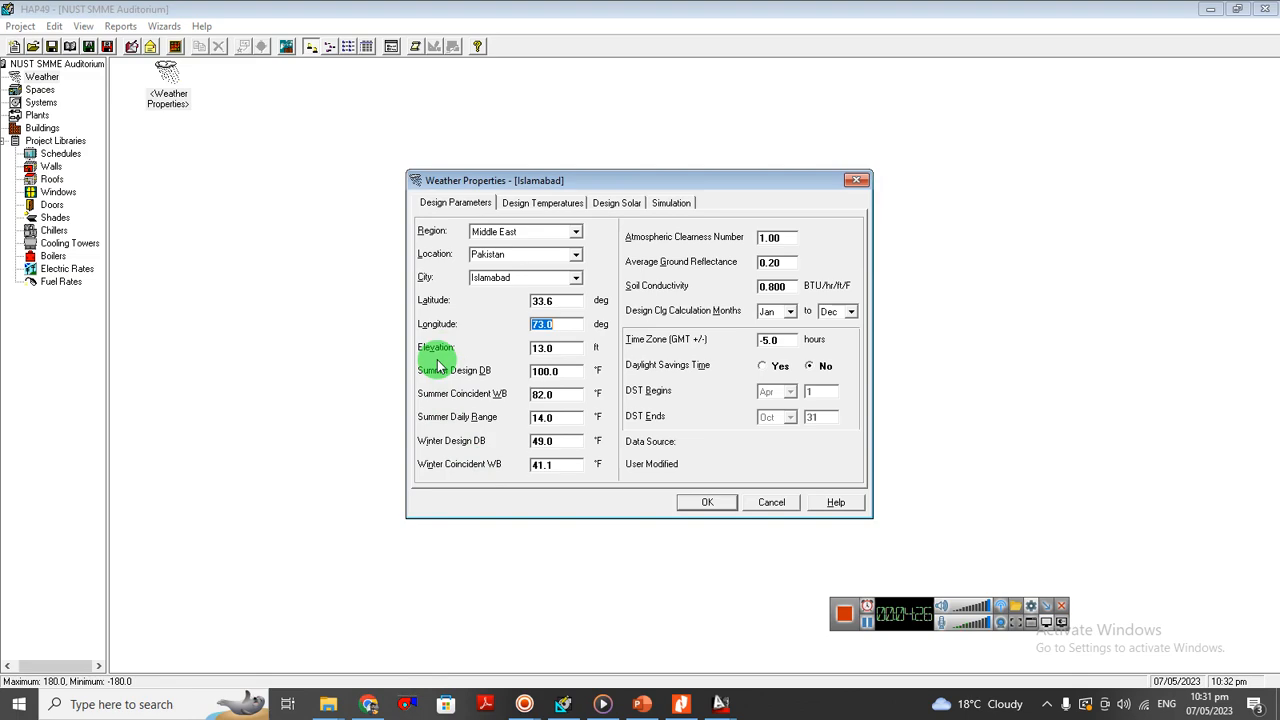
- Switch to Chrome and check the elevation for the auditorium's coordinates in the Elevation Finder
{"action": "left_click", "coordinate": [381, 707]}
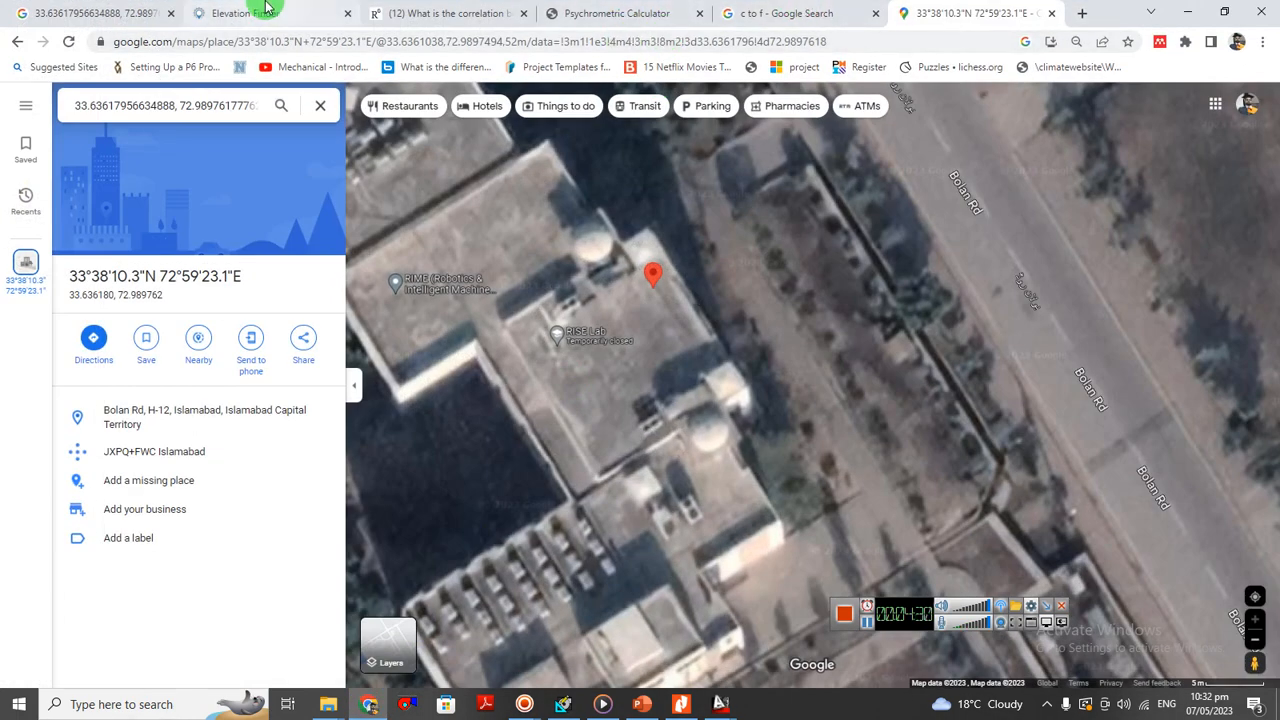
{"action": "left_click", "coordinate": [265, 8]}
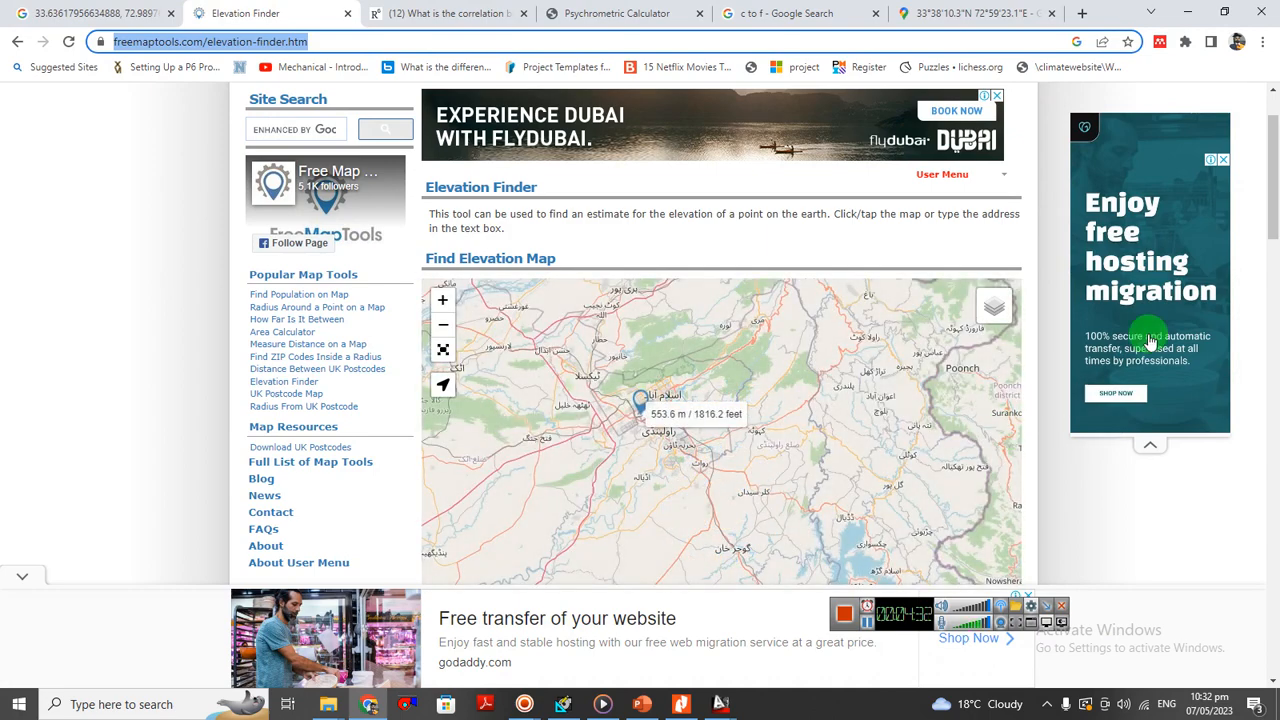
{"action": "left_click_drag", "start_coordinate": [1272, 205], "coordinate": [1273, 321]}
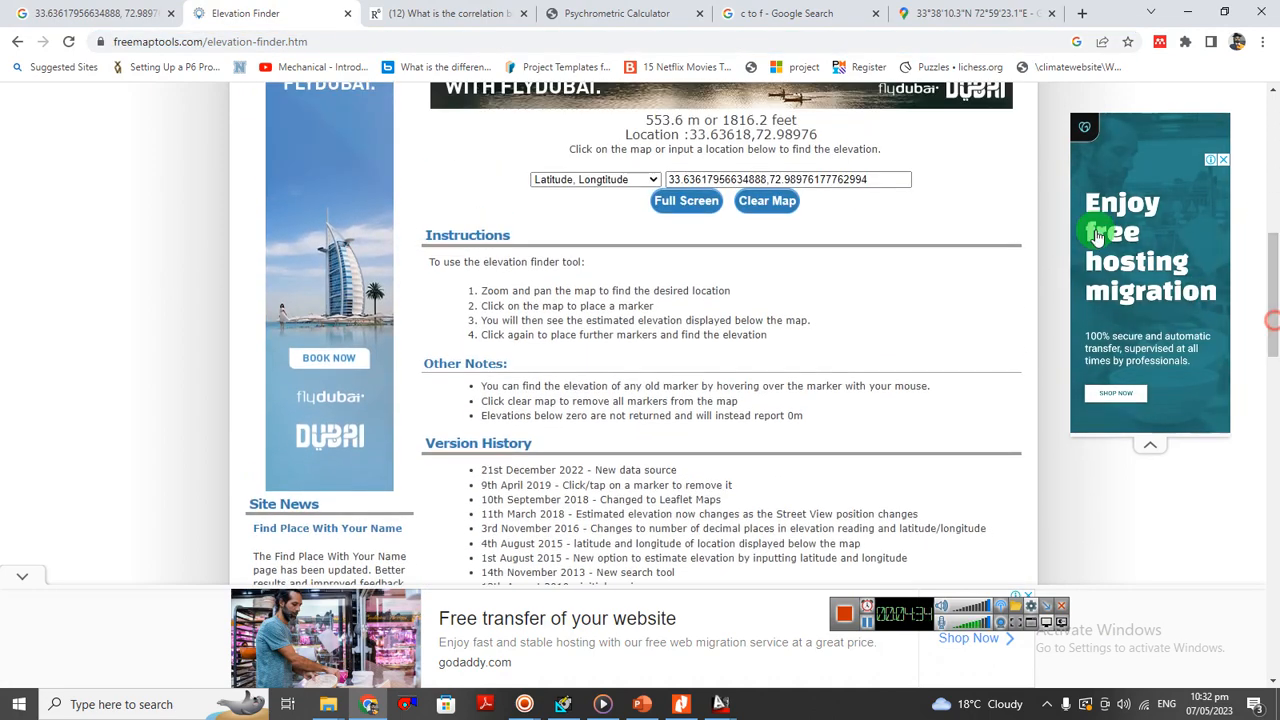
{"action": "left_click", "coordinate": [885, 180]}
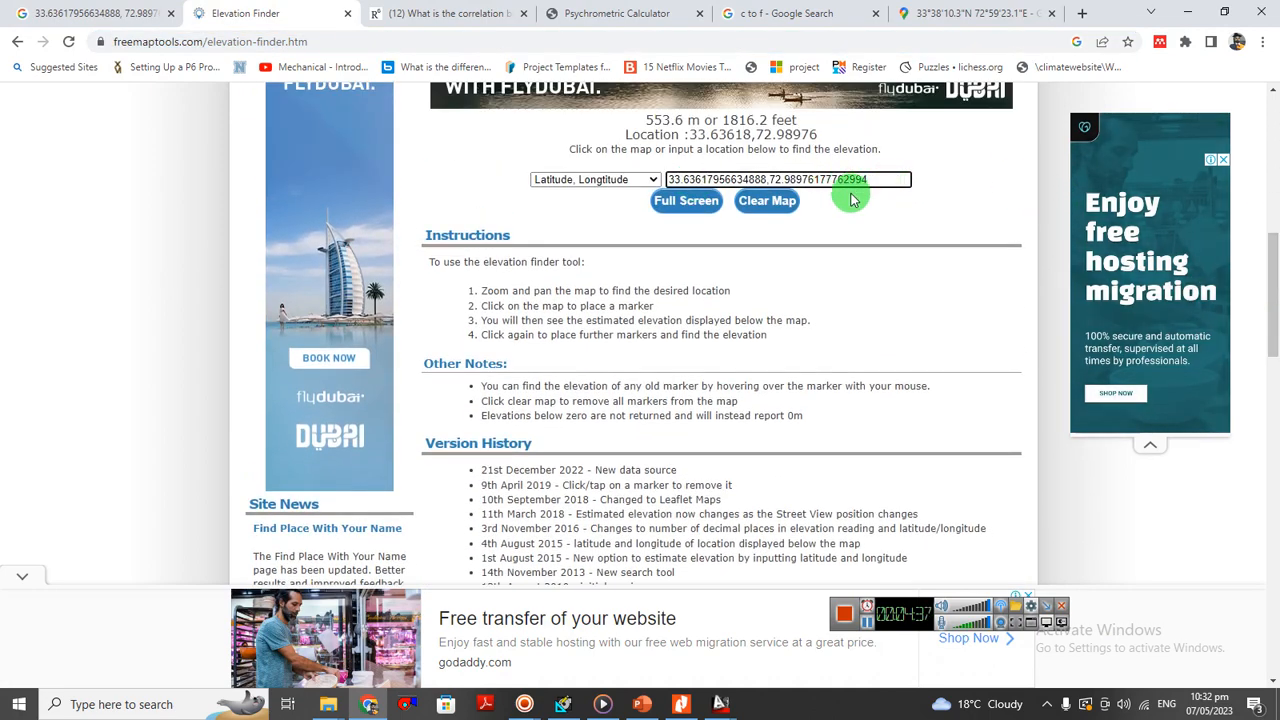
{"action": "left_click_drag", "start_coordinate": [1270, 350], "coordinate": [1272, 220]}
{"action": "scroll", "coordinate": [600, 225], "scroll_direction": "up", "scroll_amount": 1}
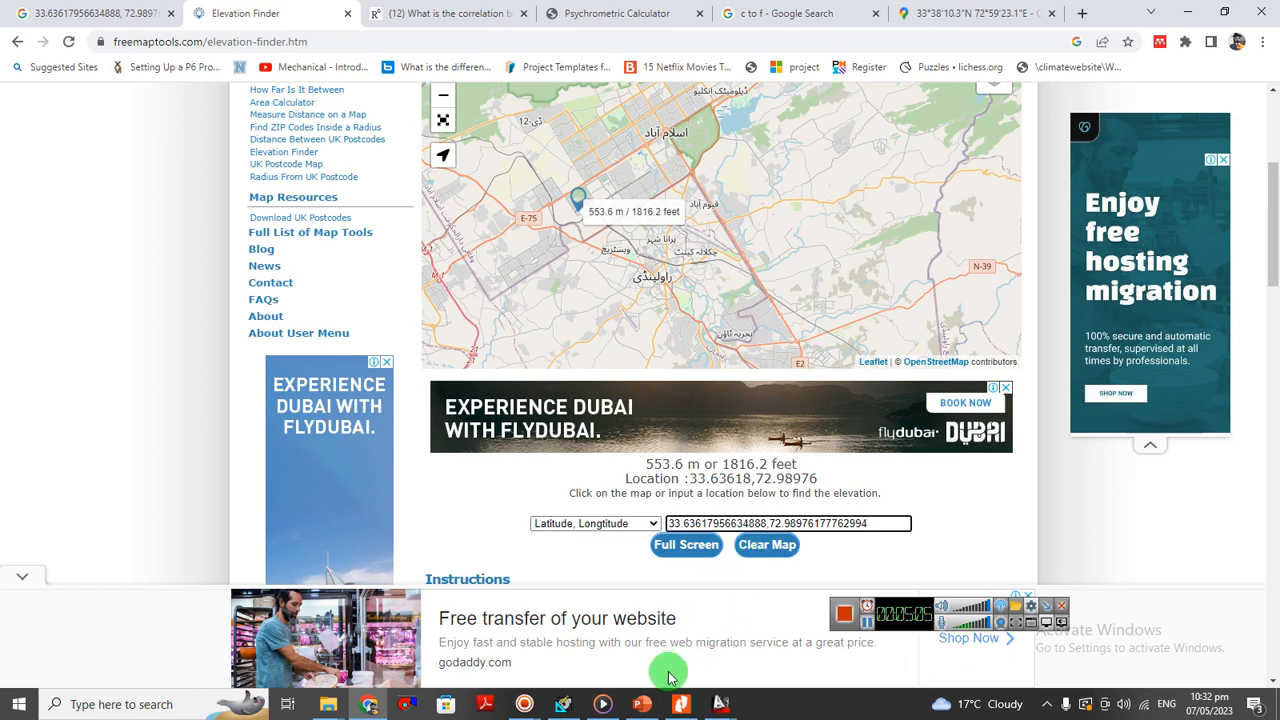
{"action": "mouse_move", "coordinate": [652, 703]}
- Set the elevation in the HAP weather properties to 1816.2 ft, checking it against the Elevation Finder in Chrome
{"action": "left_click", "coordinate": [563, 703]}
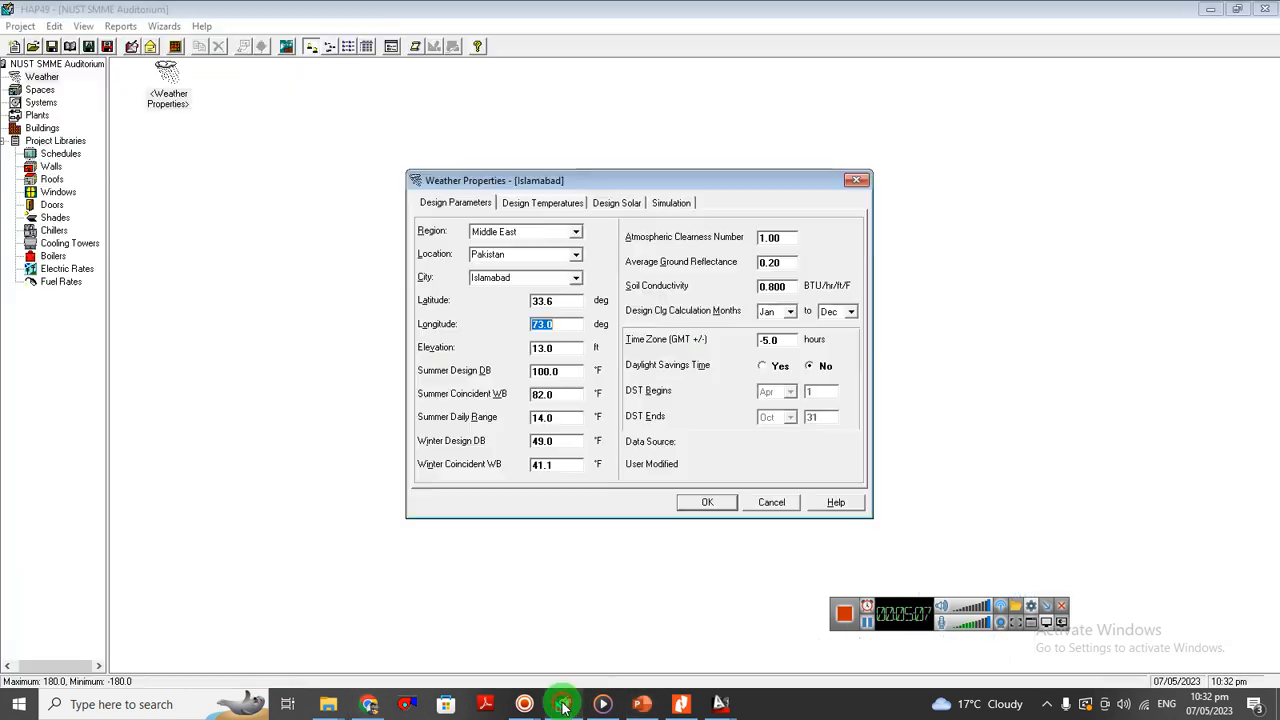
{"action": "left_click", "coordinate": [566, 347]}
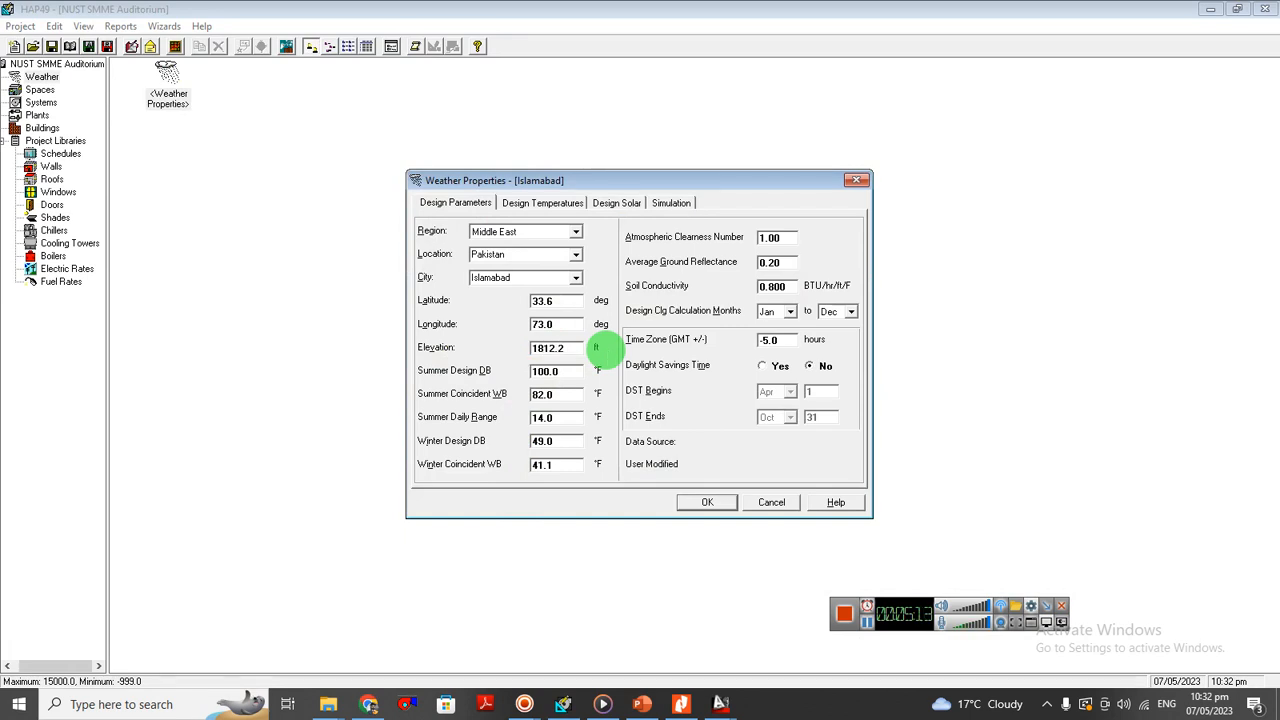
{"action": "left_click", "coordinate": [368, 704]}
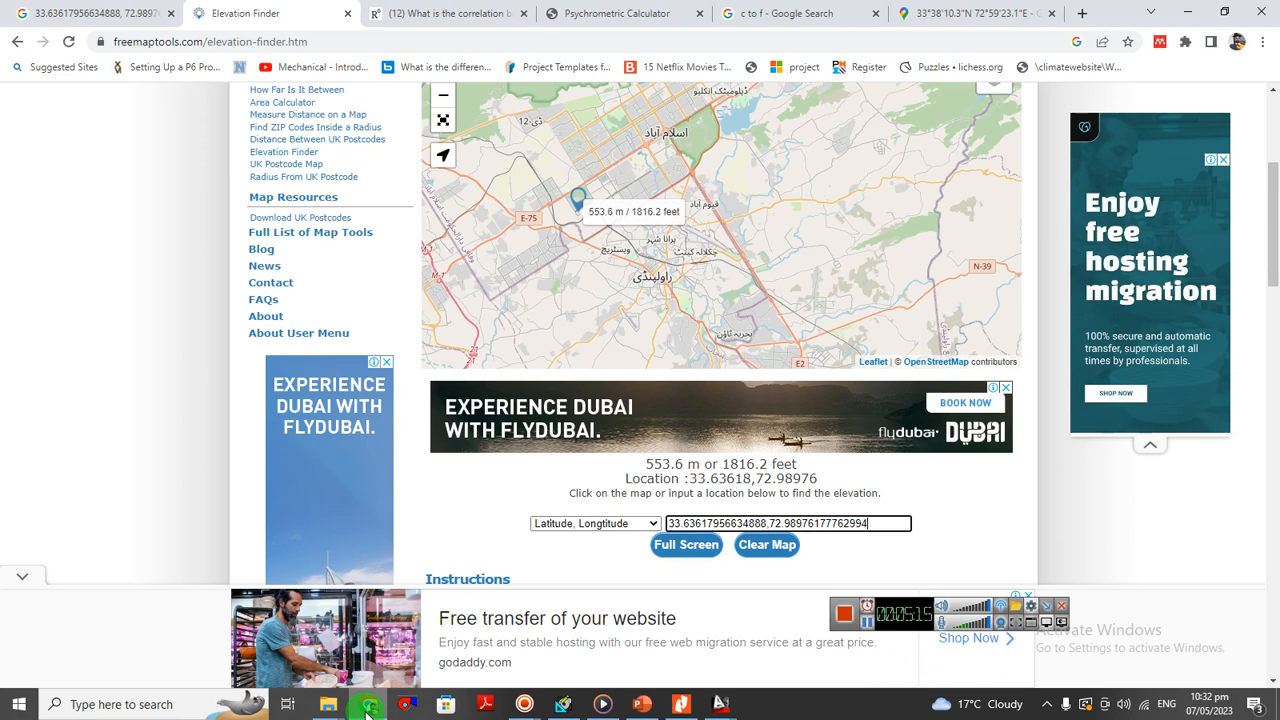
{"action": "left_click", "coordinate": [368, 704]}
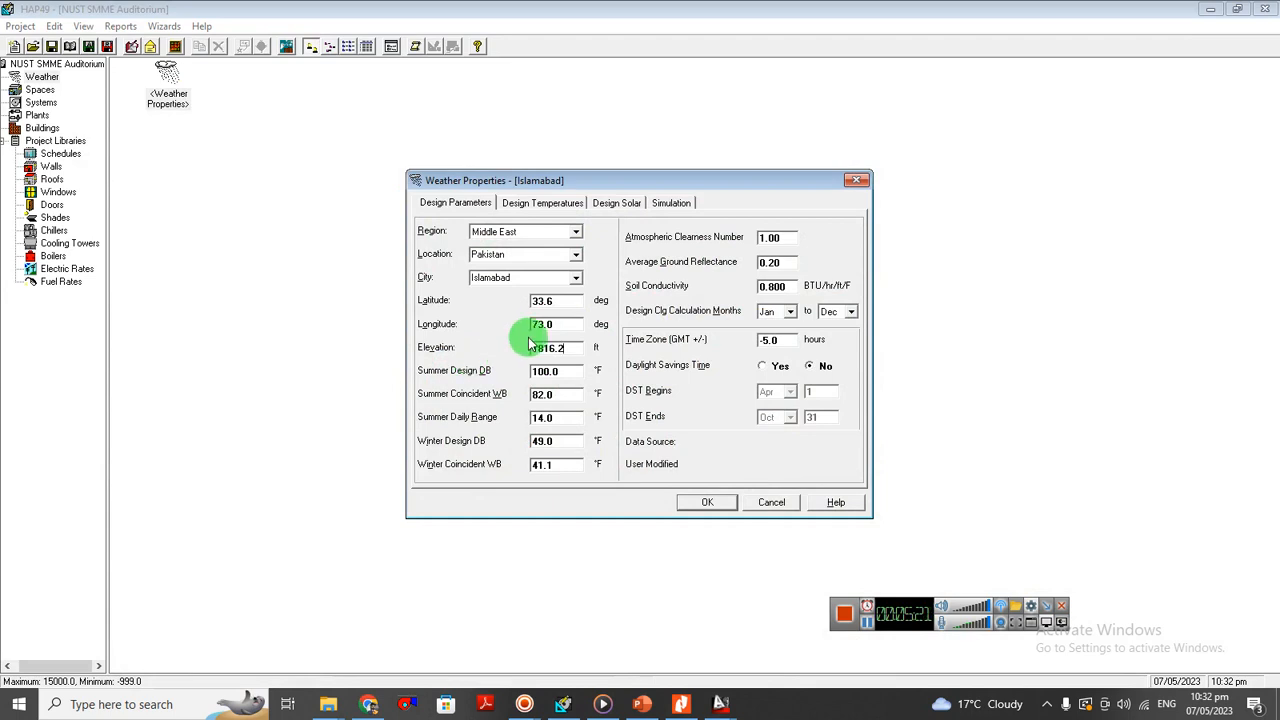
- Switch to Nitro Pro and look up the summer design dry-bulb temperature in Islamabad.pdf
{"action": "left_click", "coordinate": [572, 371]}
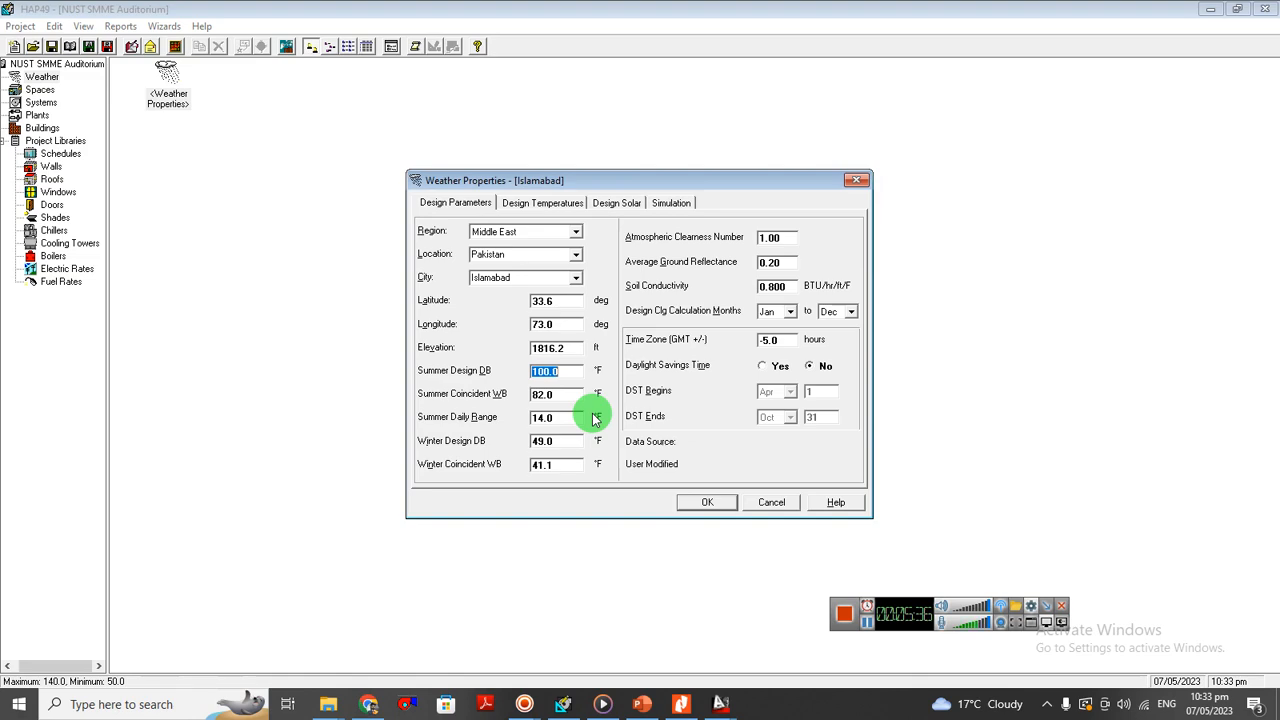
{"action": "left_click", "coordinate": [680, 703]}
{"action": "left_click", "coordinate": [48, 128]}
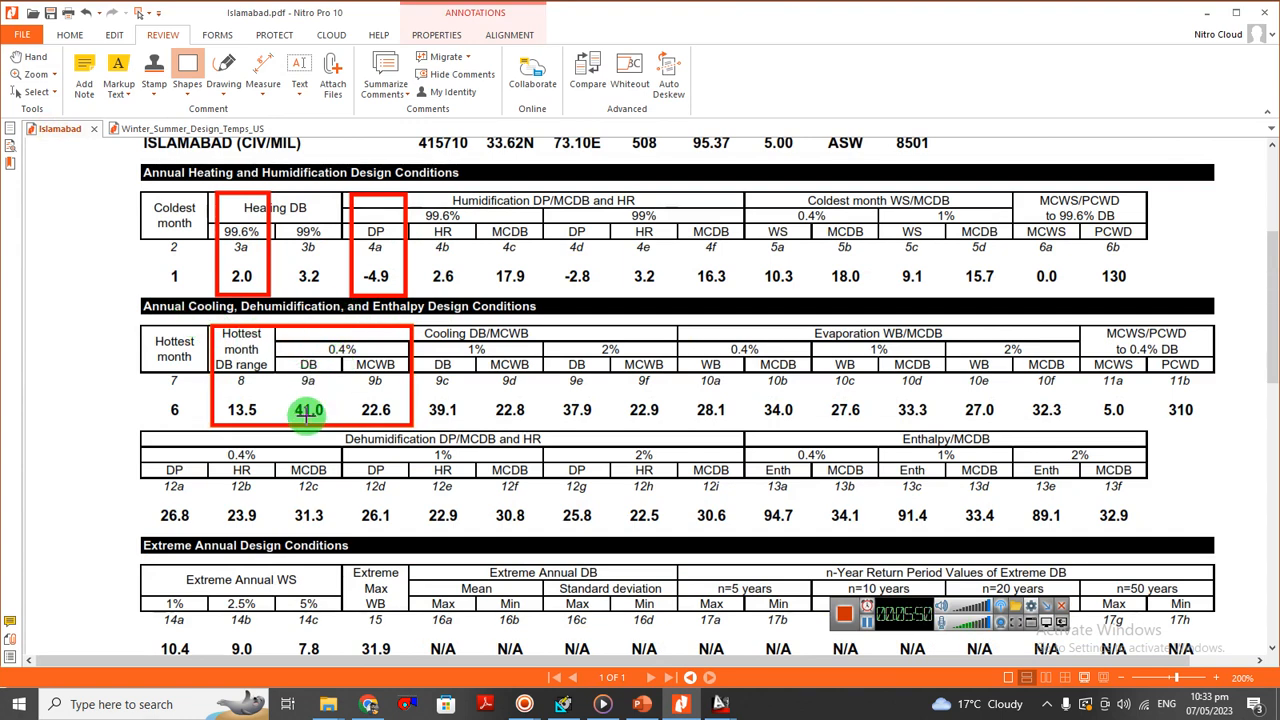
- Switch to Chrome and convert 41 degrees Celsius to Fahrenheit in the Google unit converter
{"action": "left_click", "coordinate": [366, 703]}
{"action": "left_click", "coordinate": [815, 10]}
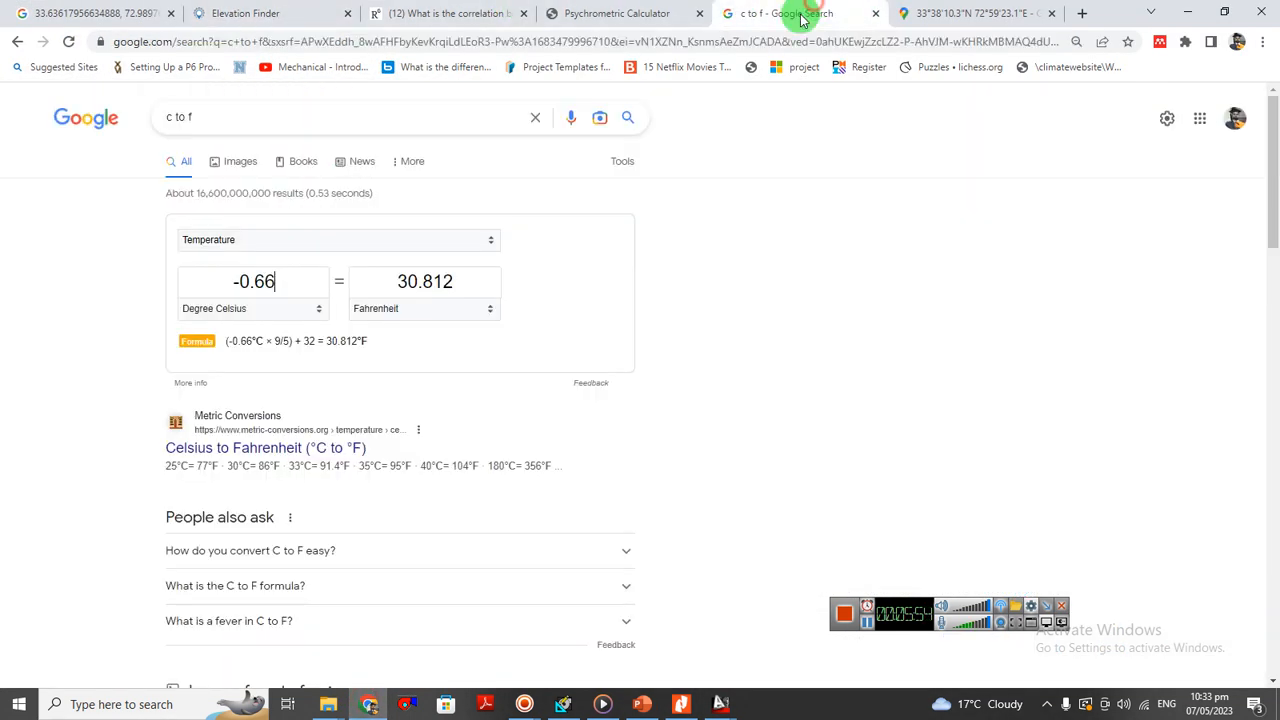
{"action": "left_click_drag", "start_coordinate": [272, 279], "coordinate": [134, 237]}
{"action": "type", "text": "4"}
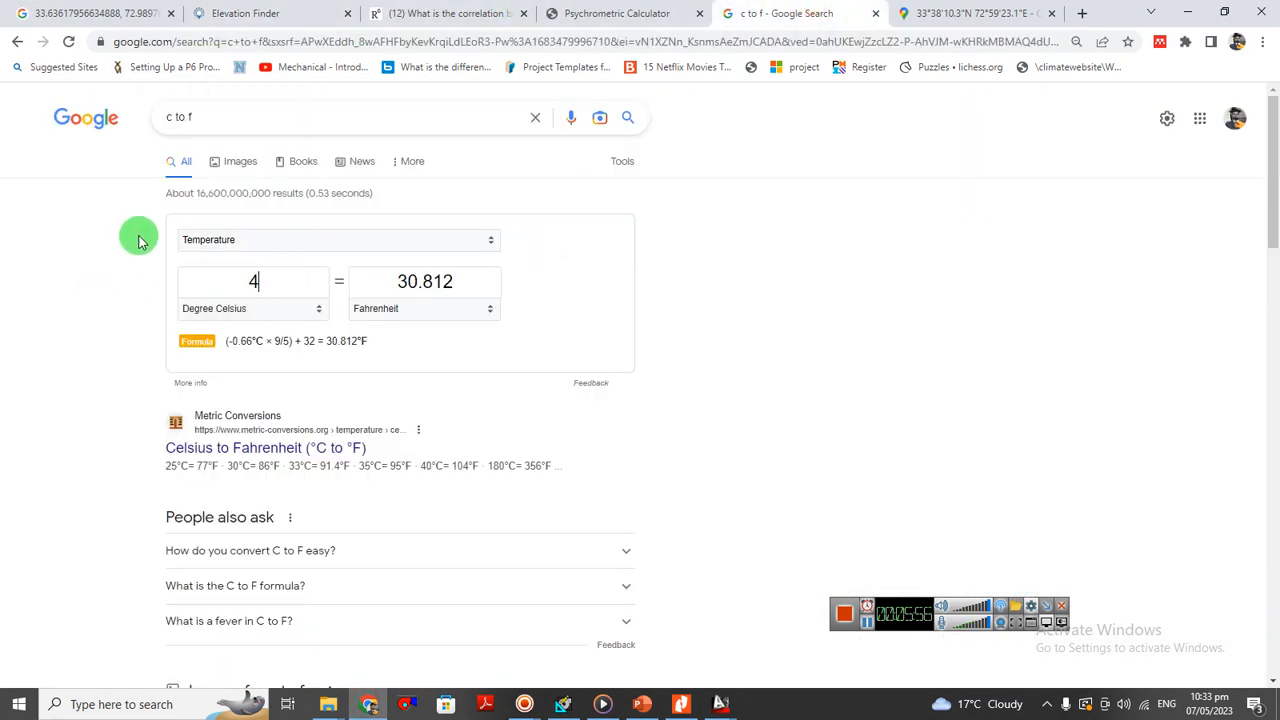
{"action": "type", "text": "1"}
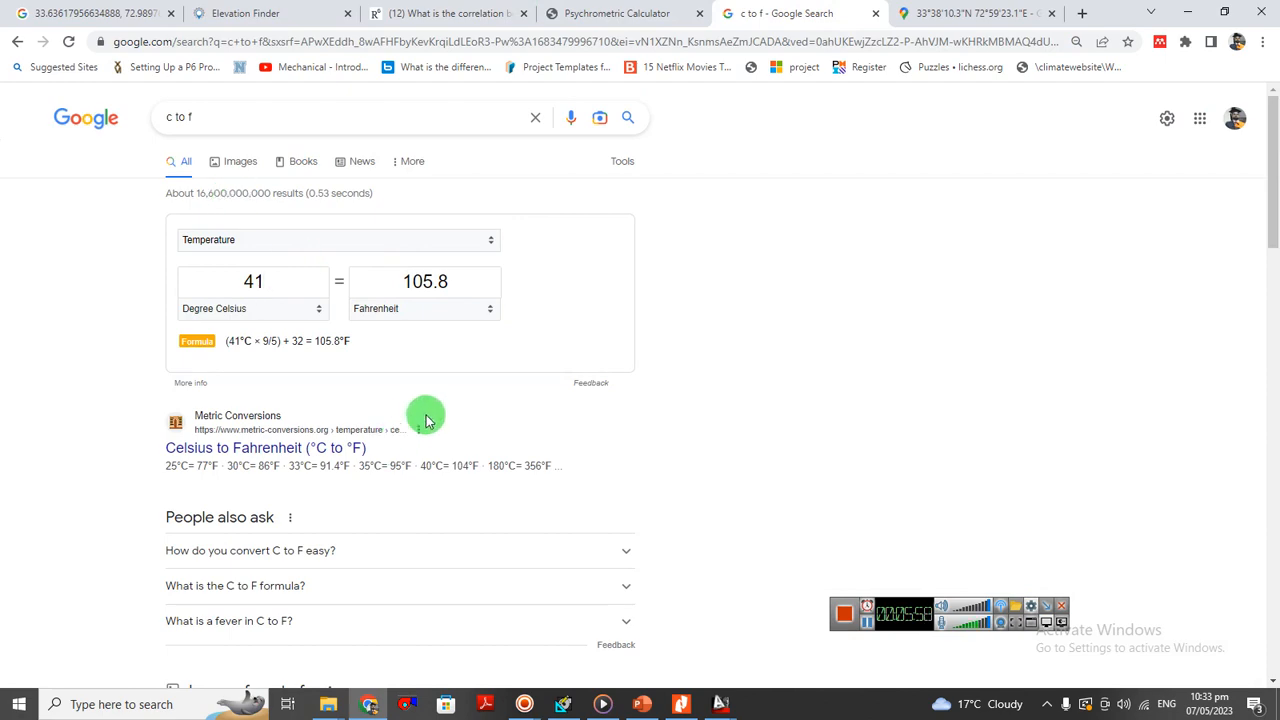
- Switch to HAP and set the Summer Design DB in the weather properties to 105.8 °F
{"action": "key", "text": "alt+Tab"}
{"action": "key", "text": "alt+Tab"}
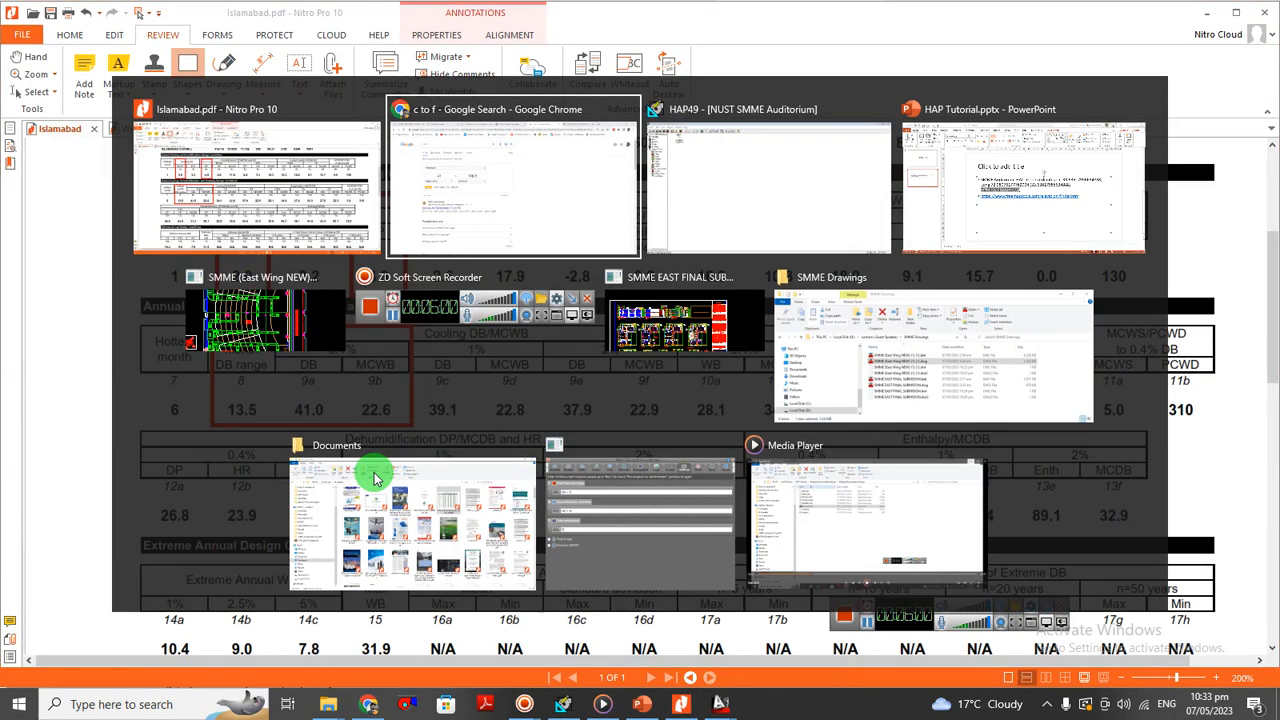
{"action": "key", "text": "alt+Tab"}
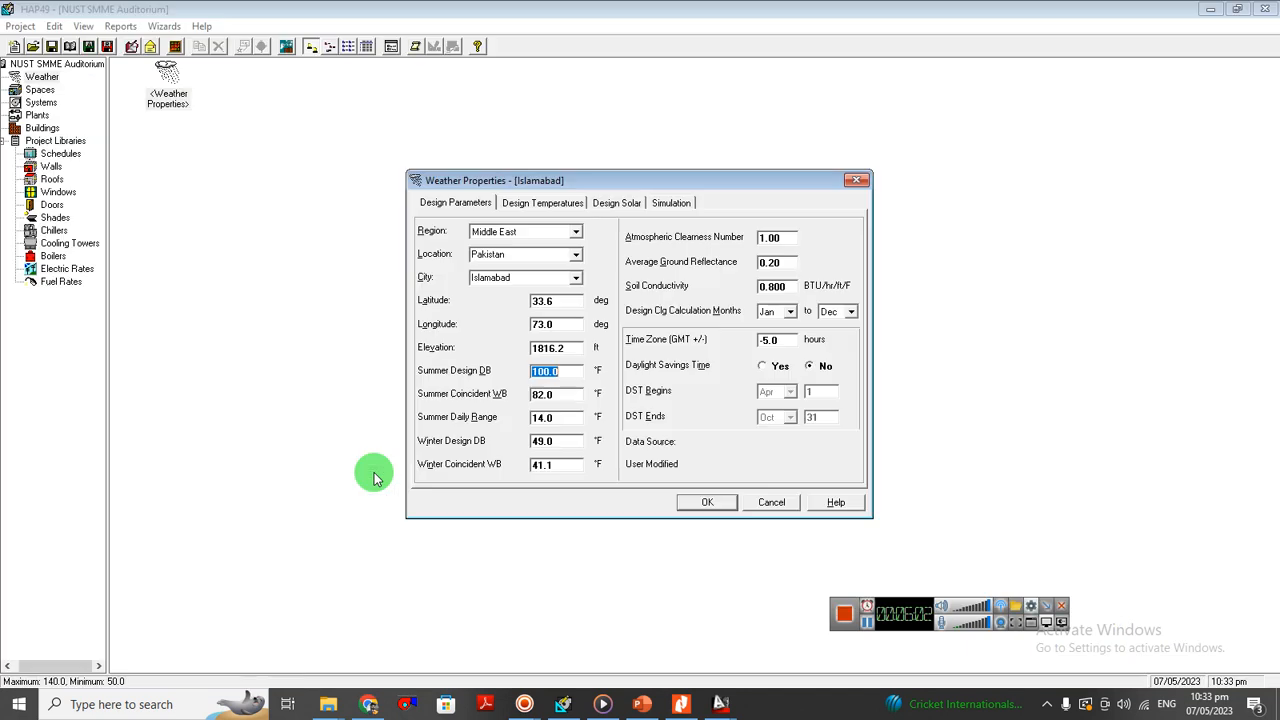
{"action": "type", "text": "105"}
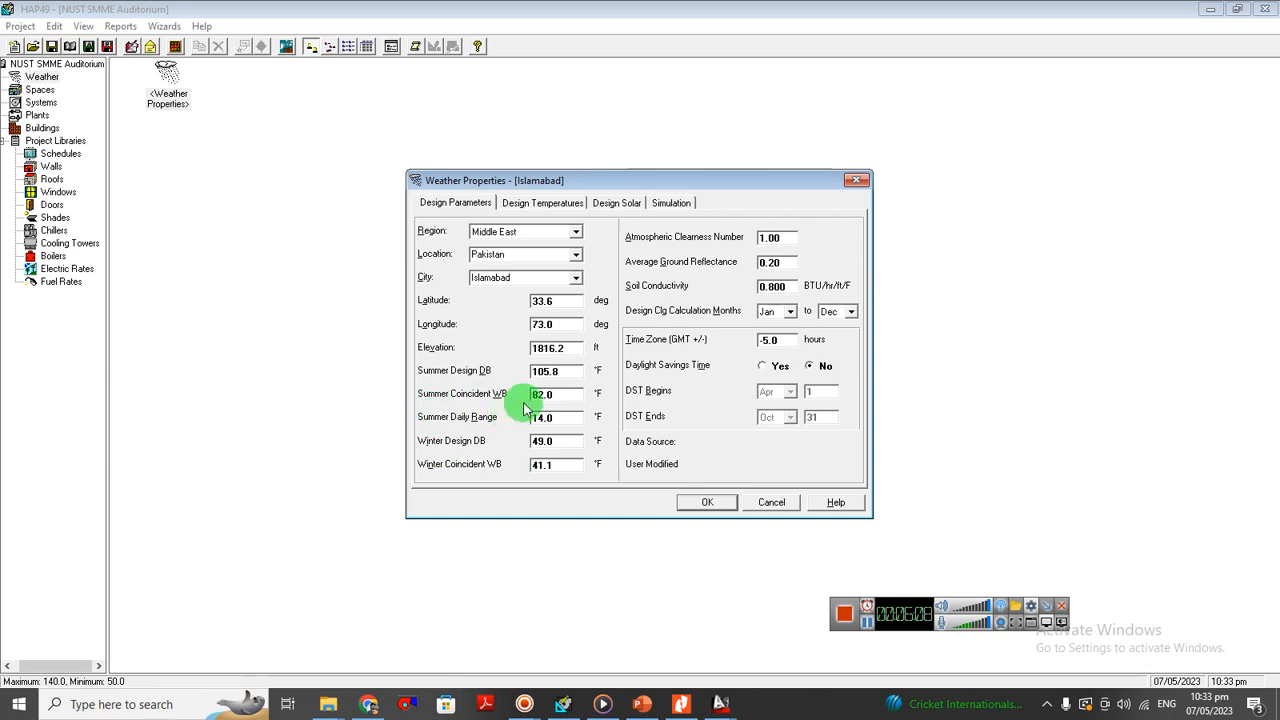
- Look up the 0.4% cooling MCWB in Islamabad.pdf, convert 22.6 °C to Fahrenheit in Chrome's unit converter, and cut the result
{"action": "left_click", "coordinate": [681, 705]}
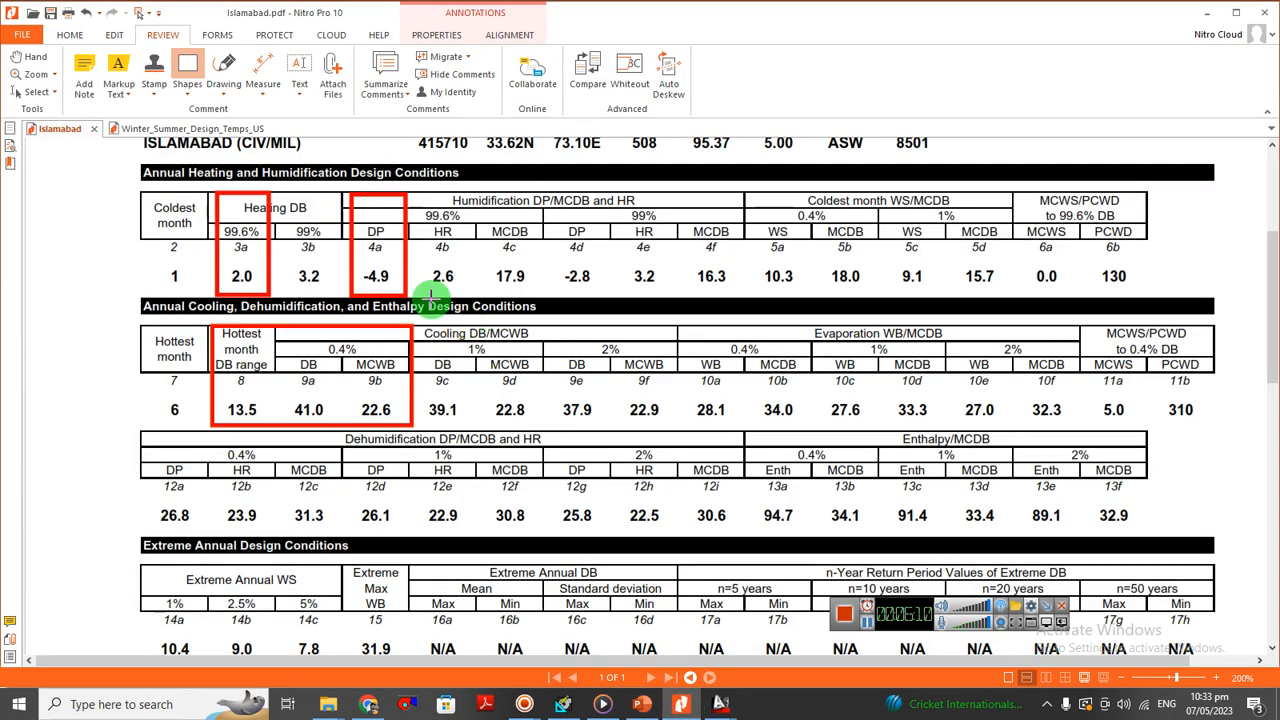
{"action": "left_click", "coordinate": [370, 425]}
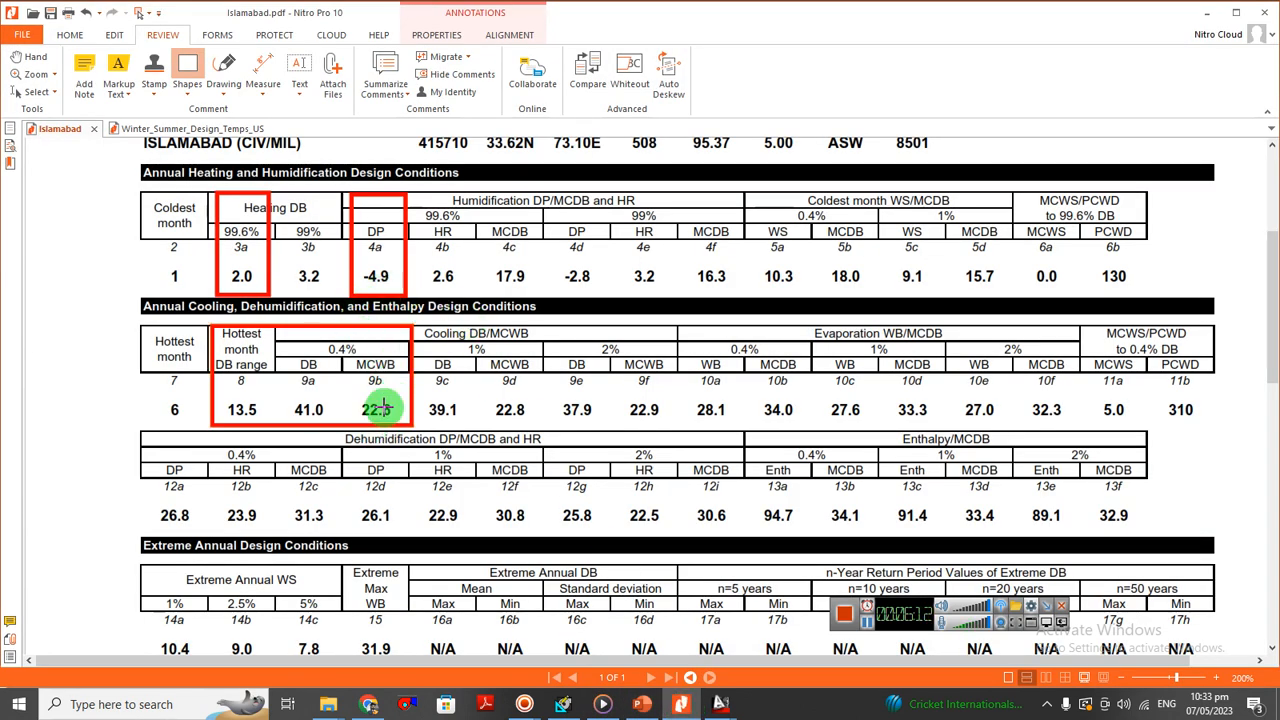
{"action": "key", "text": "alt+Tab"}
{"action": "key", "text": "alt+Tab"}
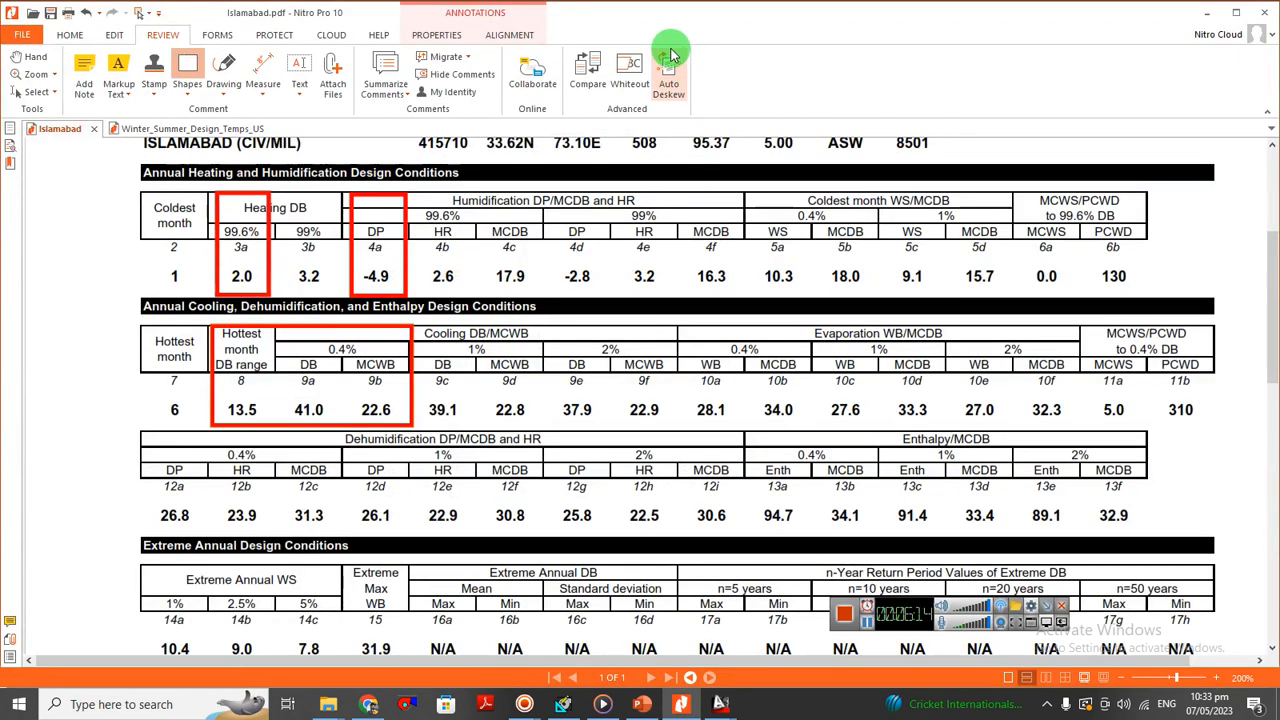
{"action": "key", "text": "alt+Tab"}
{"action": "key", "text": "alt+Tab"}
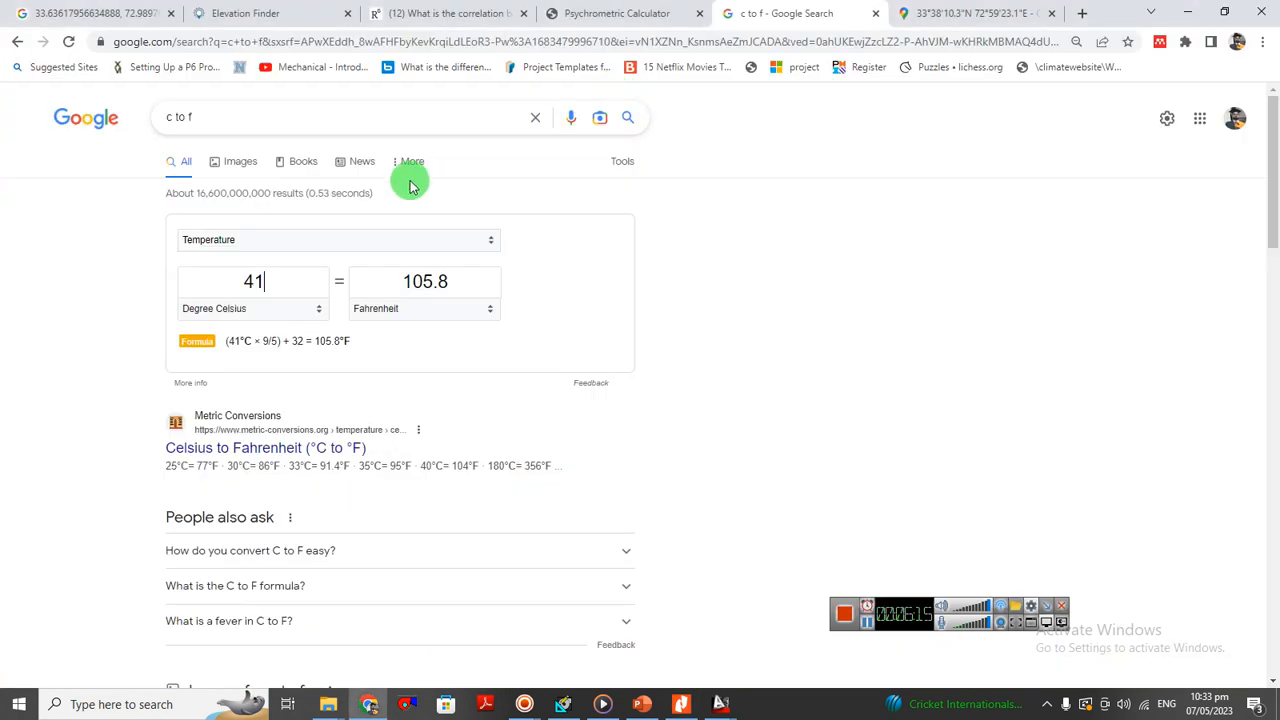
{"action": "double_click", "coordinate": [262, 281]}
{"action": "type", "text": "22.6"}
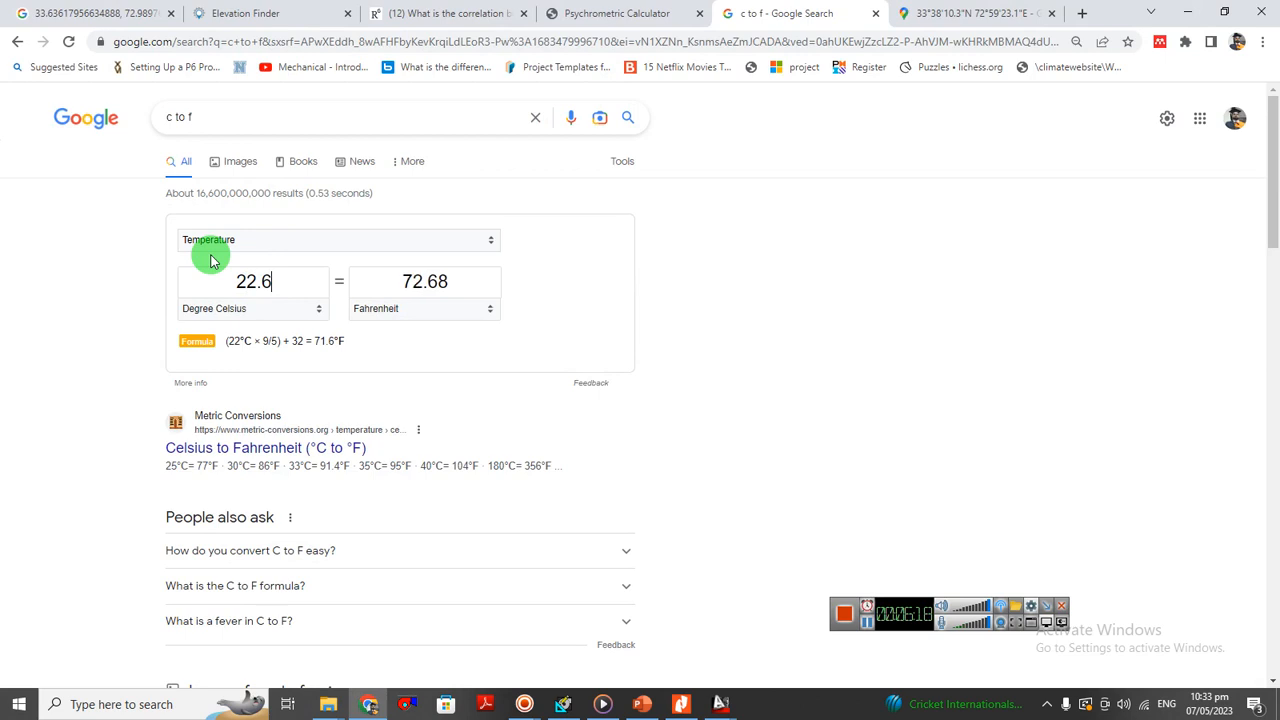
{"action": "double_click", "coordinate": [420, 282]}
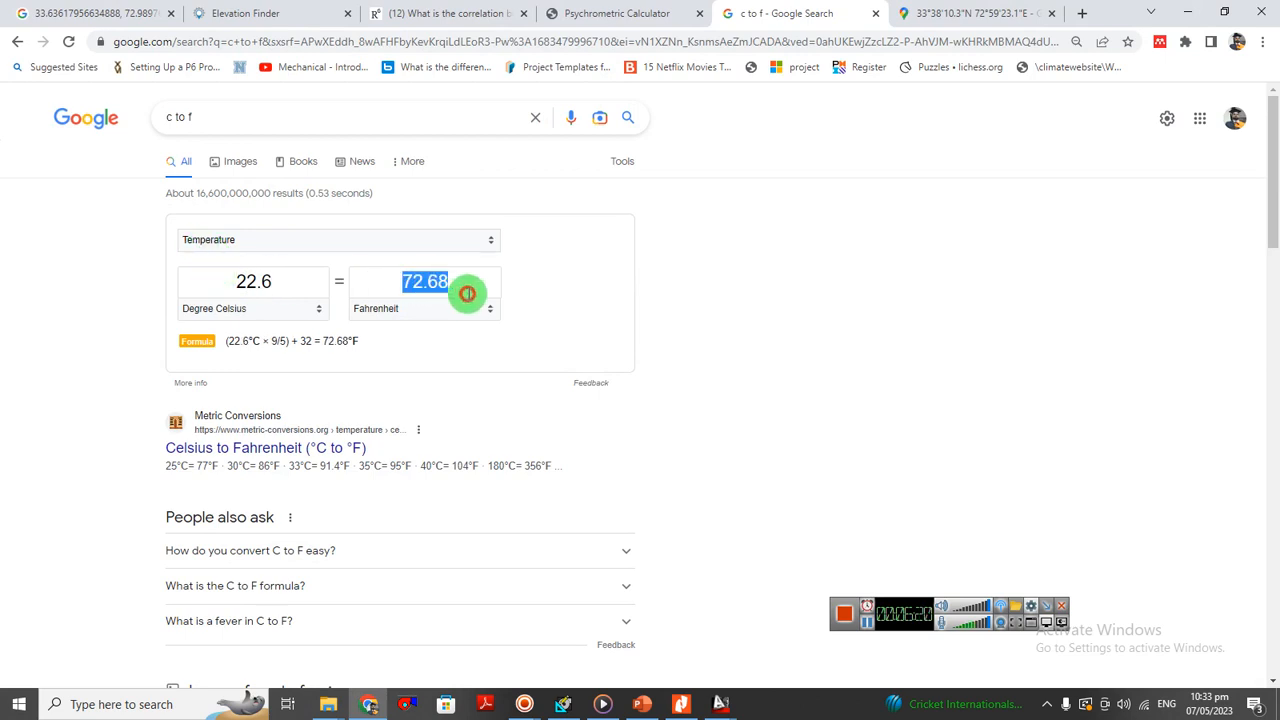
{"action": "key", "text": "BackSpace"}
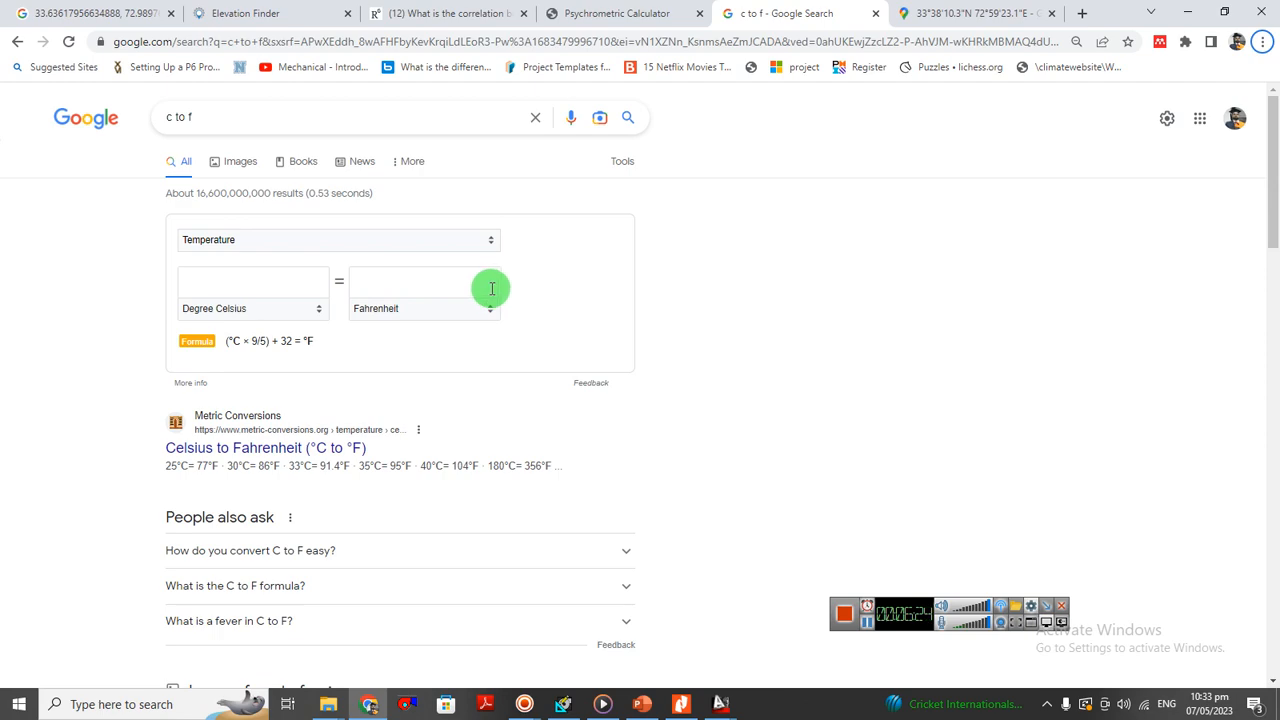
- Switch to HAP and set the Summer Coincident WB to 72.68 °F and the Summer Daily Range to 13.5 °F
{"action": "key", "text": "alt+Tab"}
{"action": "key", "text": "alt+Tab"}
{"action": "key", "text": "Tab"}
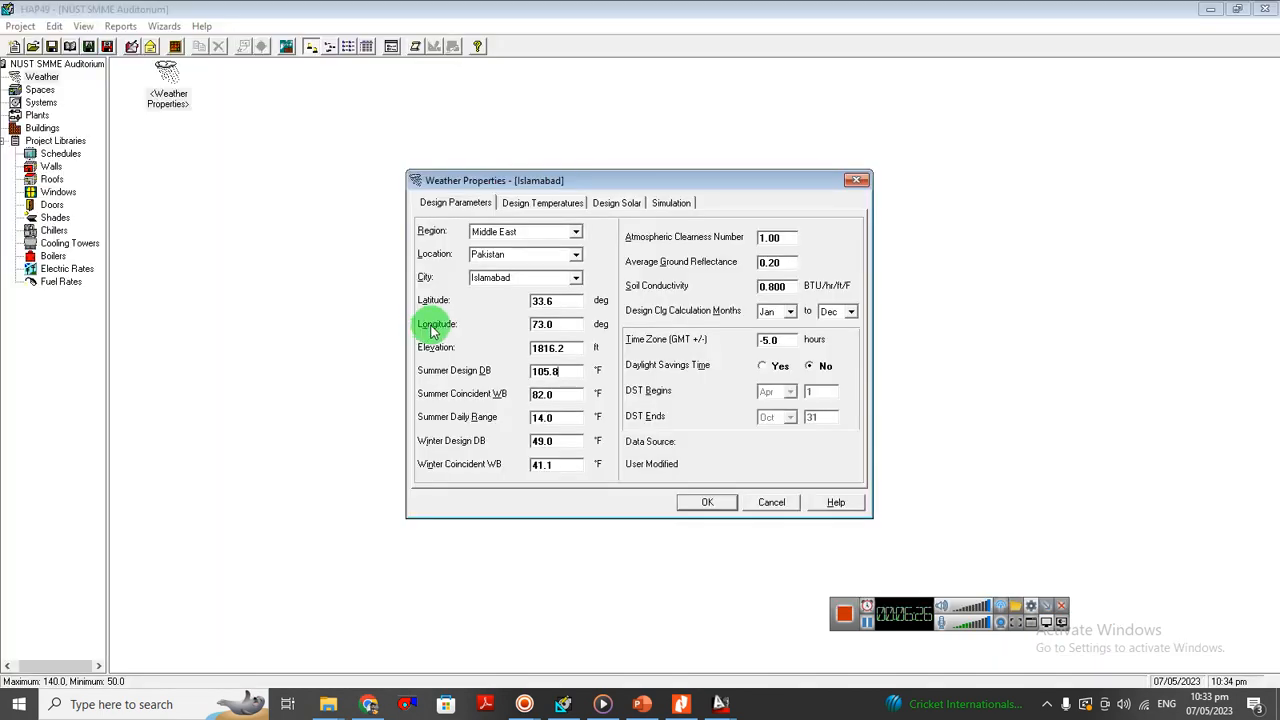
{"action": "left_click", "coordinate": [571, 394]}
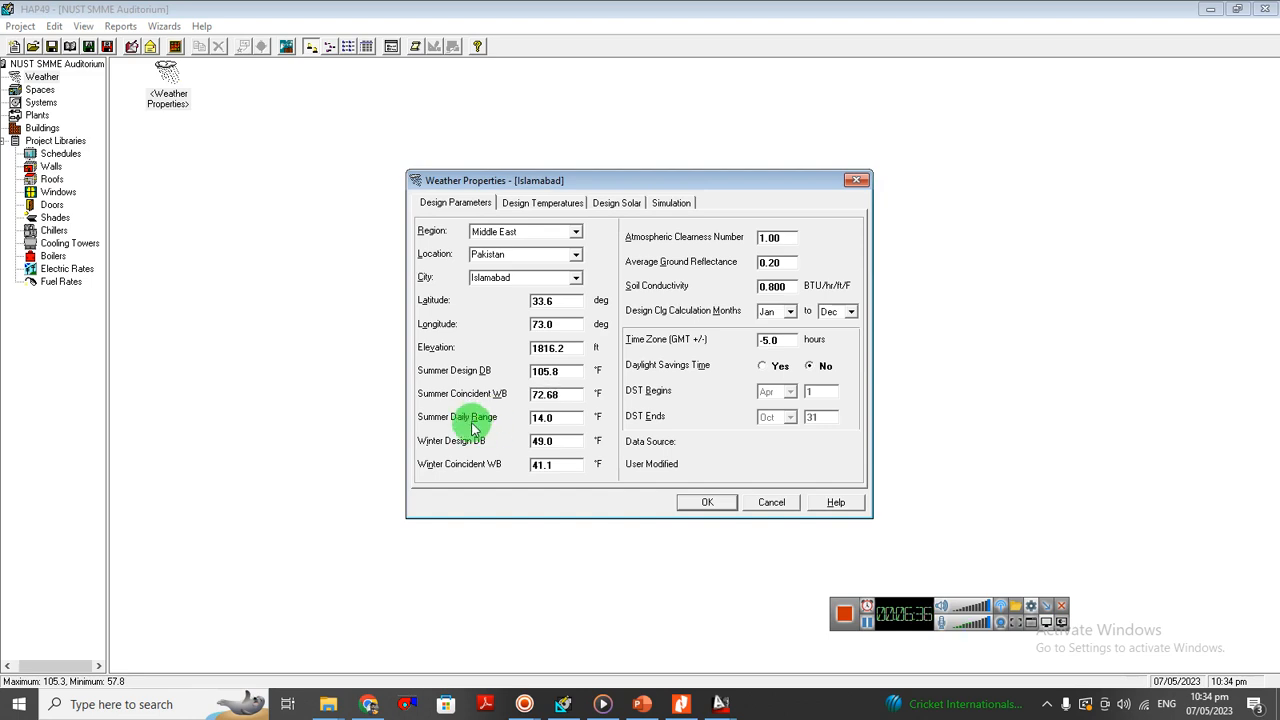
{"action": "double_click", "coordinate": [567, 418]}
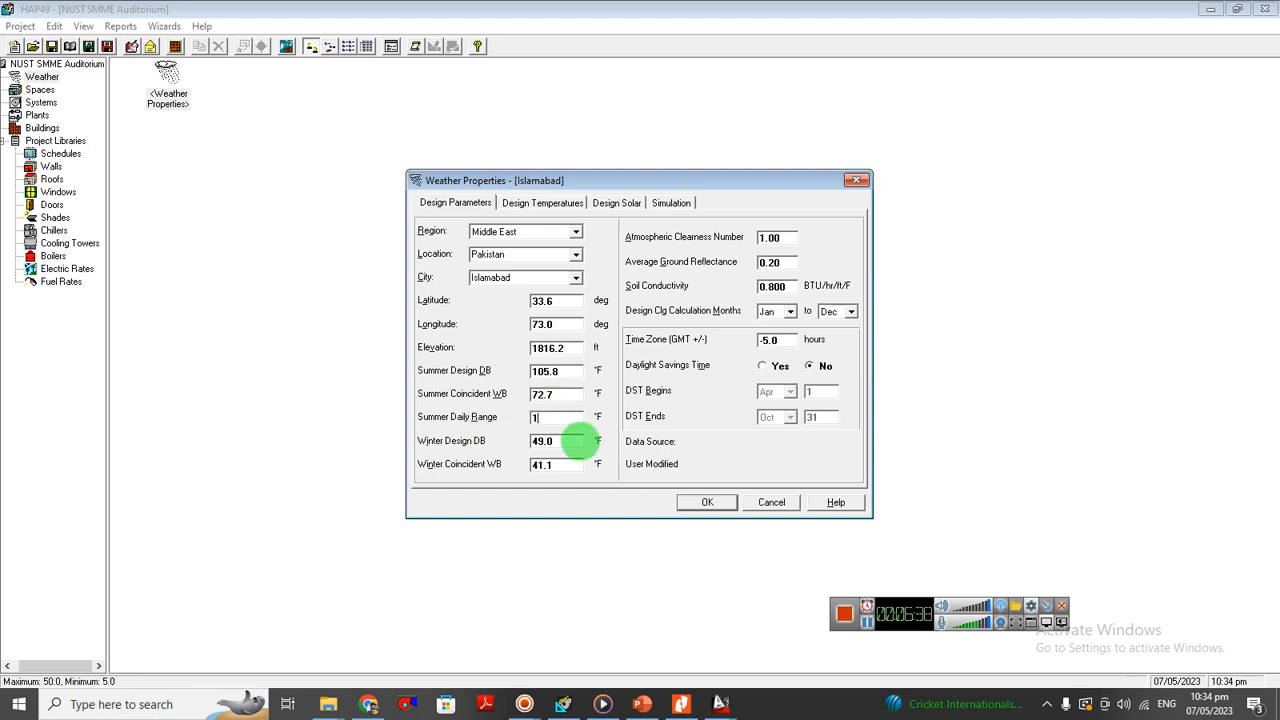
{"action": "type", "text": "13.5"}
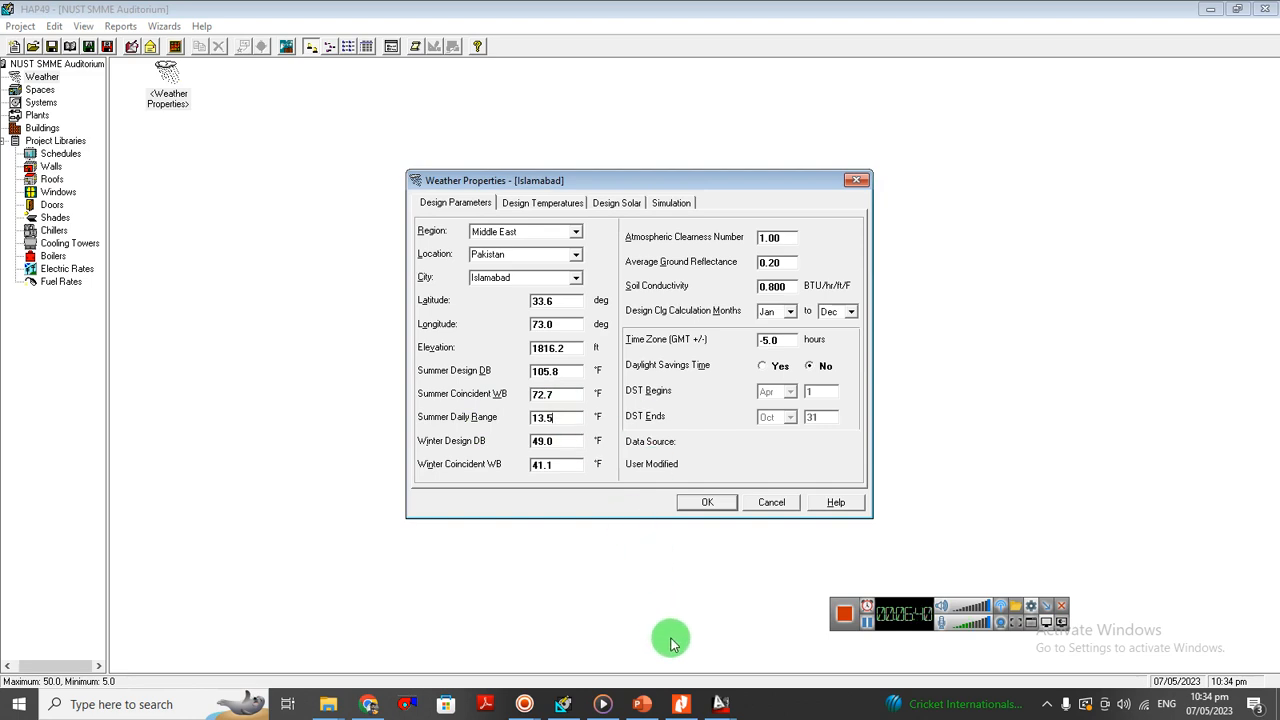
- Switch to Nitro Pro, mark the 0.4% cooling heading in Islamabad.pdf with a rectangle, and delete the rectangle
{"action": "left_click", "coordinate": [681, 704]}
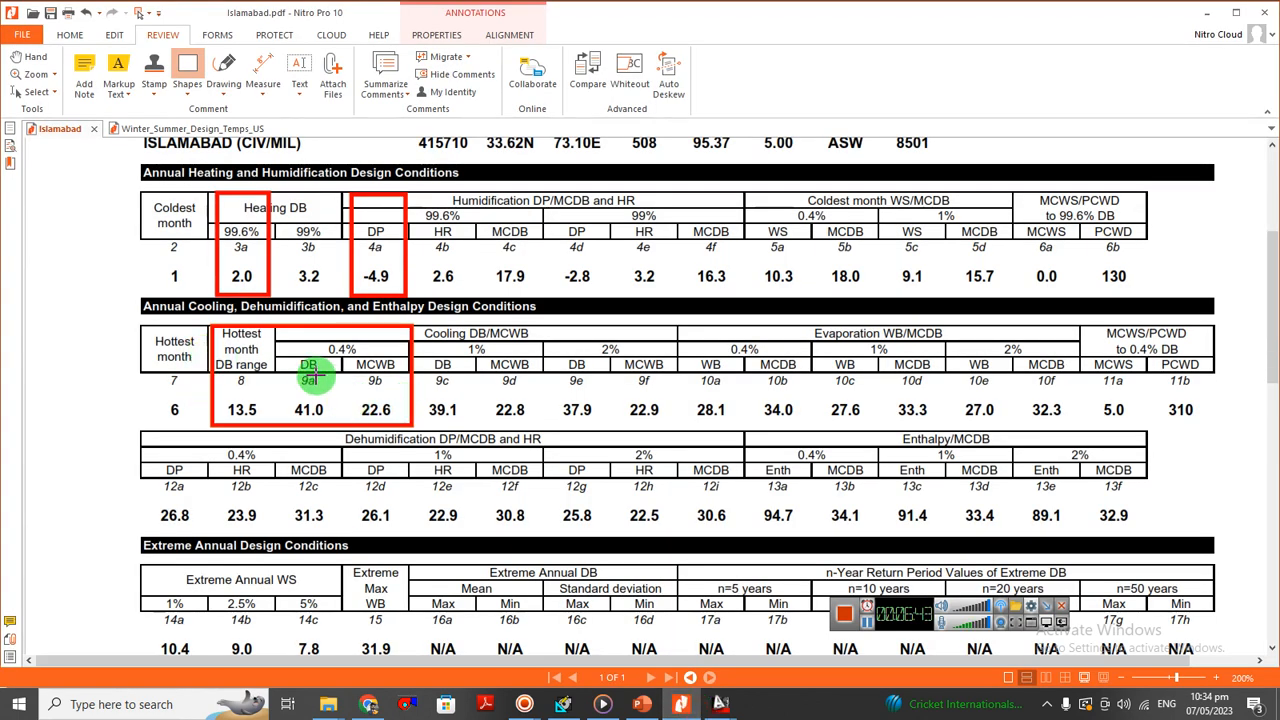
{"action": "left_click_drag", "start_coordinate": [321, 337], "coordinate": [372, 358]}
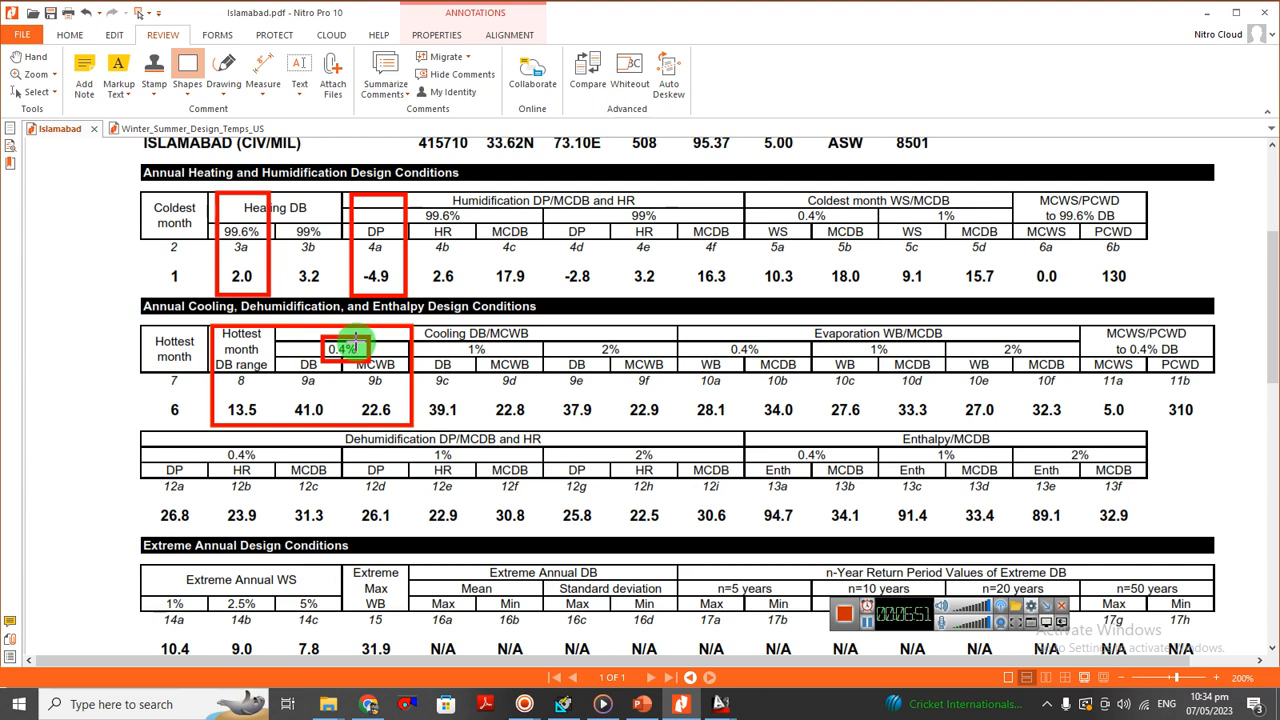
{"action": "left_click", "coordinate": [356, 338]}
{"action": "key", "text": "Delete"}
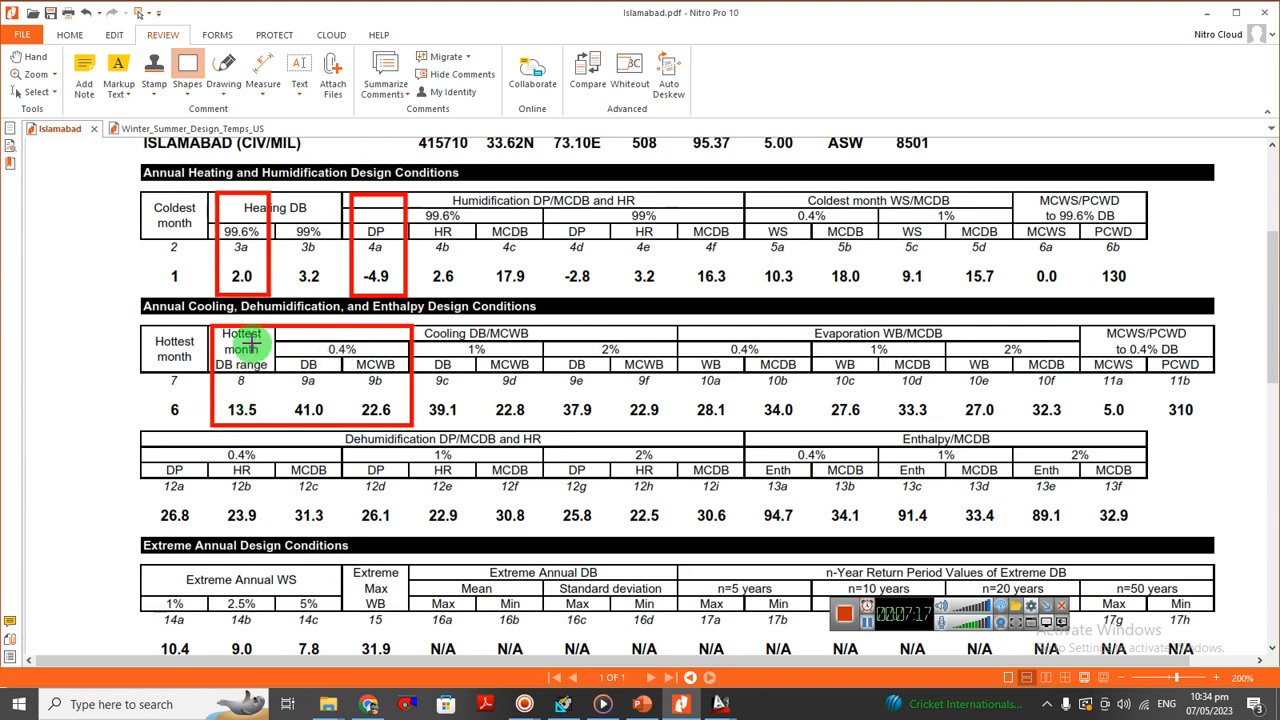
- Compare the Winter Design DB field in HAP with the 99.6% heating dry-bulb value in Islamabad.pdf
{"action": "key", "text": "alt+Tab"}
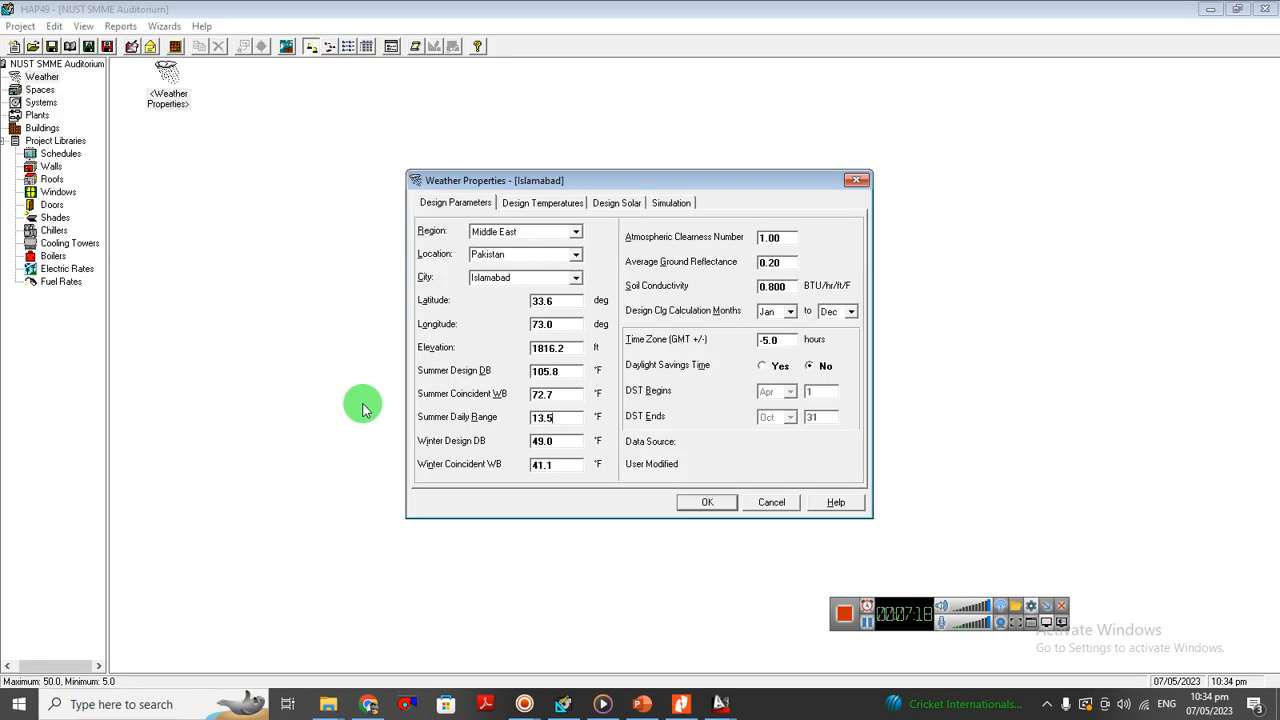
{"action": "double_click", "coordinate": [563, 441]}
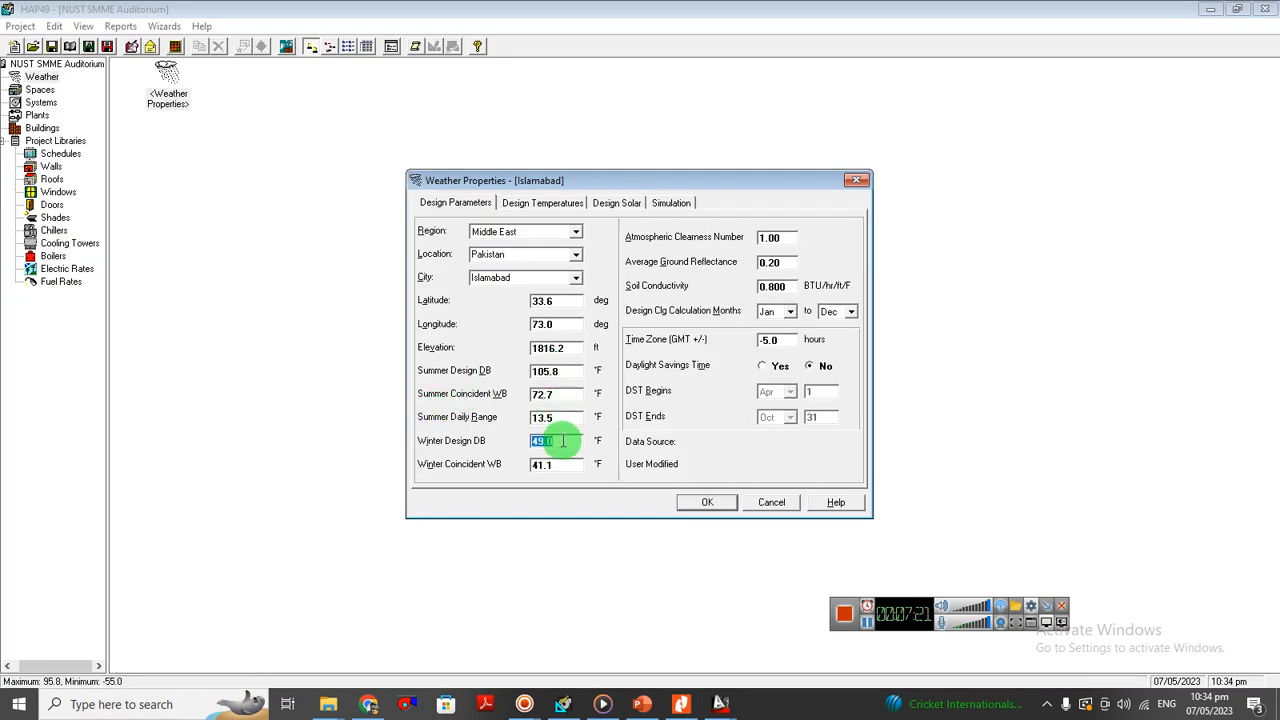
{"action": "key", "text": "alt+Tab"}
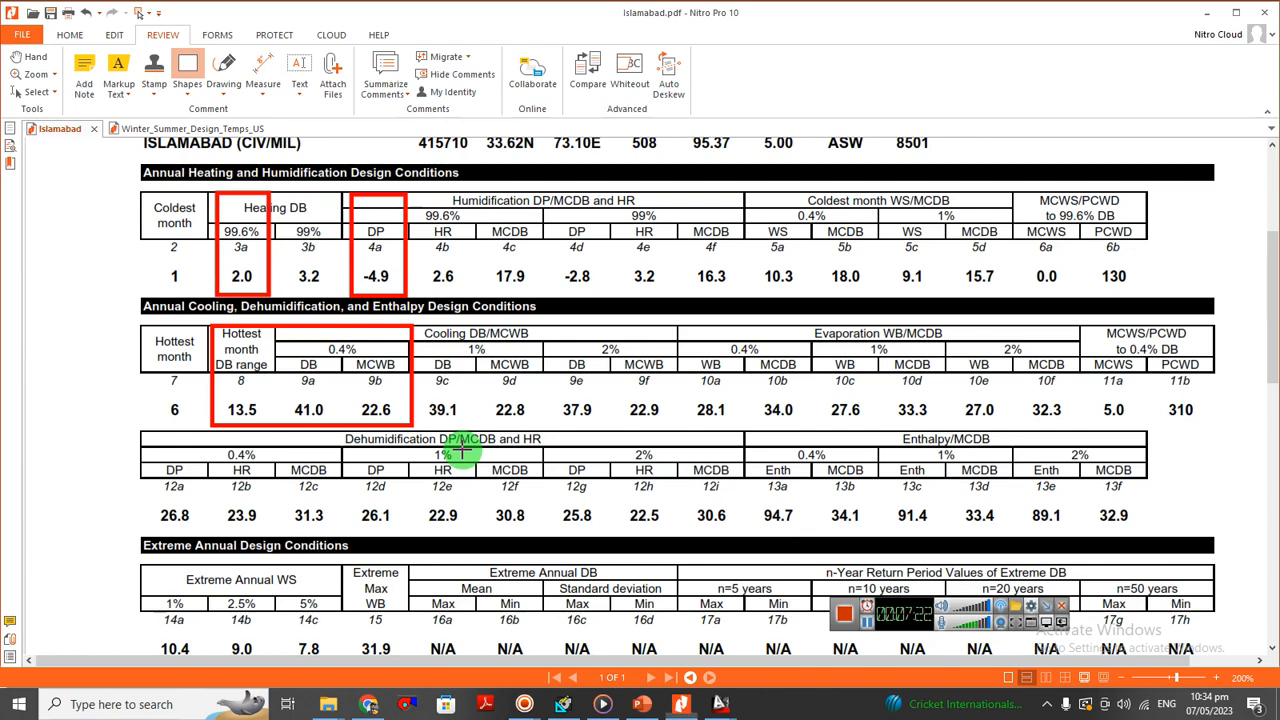
{"action": "key", "text": "alt+Tab"}
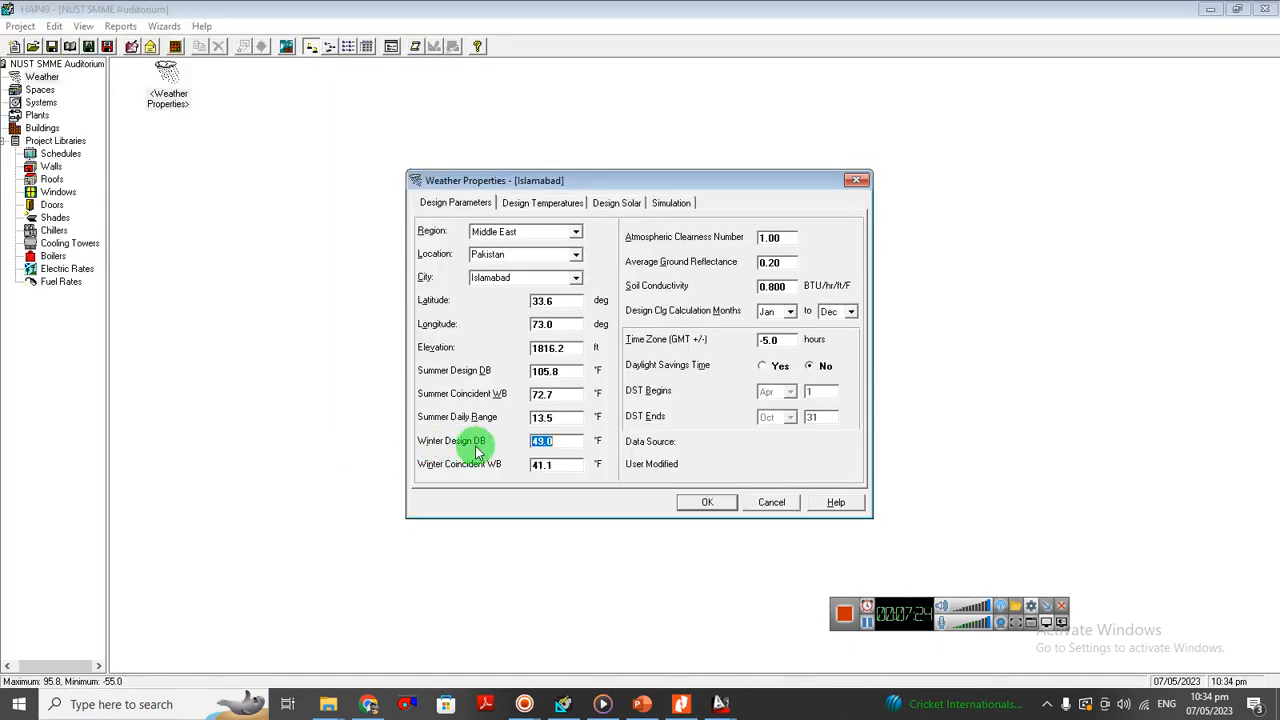
{"action": "key", "text": "alt+Tab"}
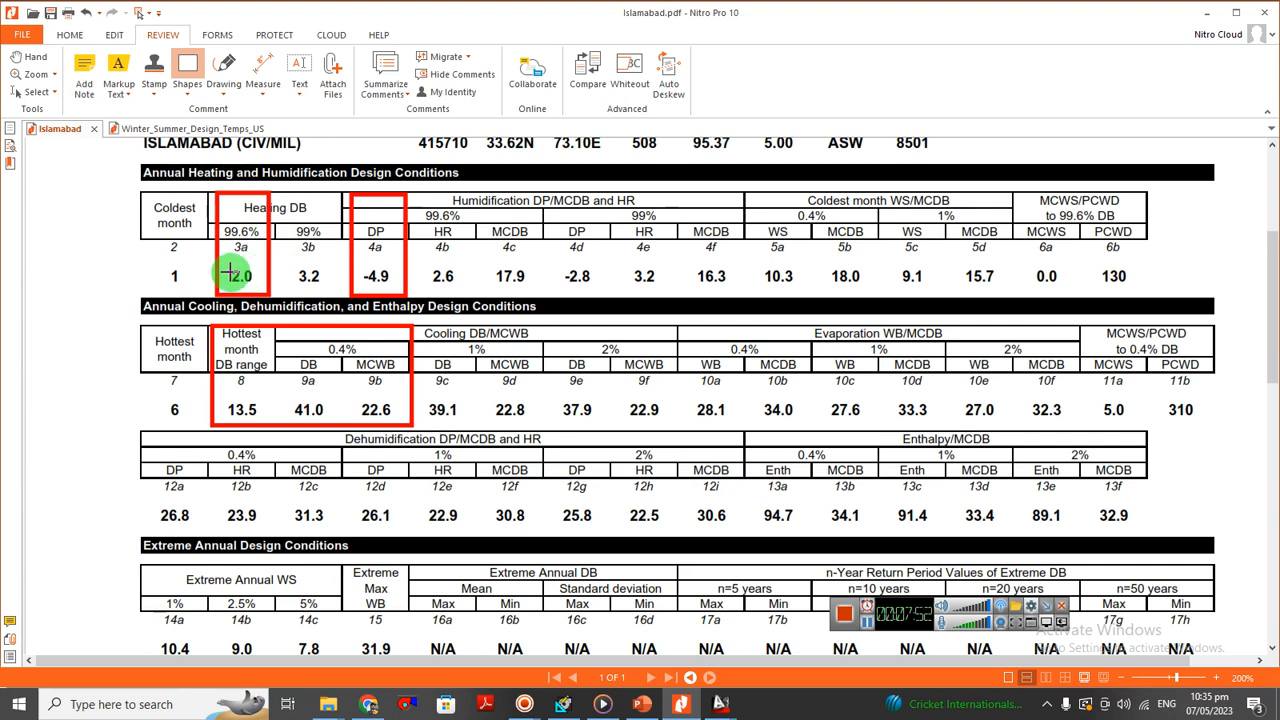
{"action": "key", "text": "alt+Tab"}
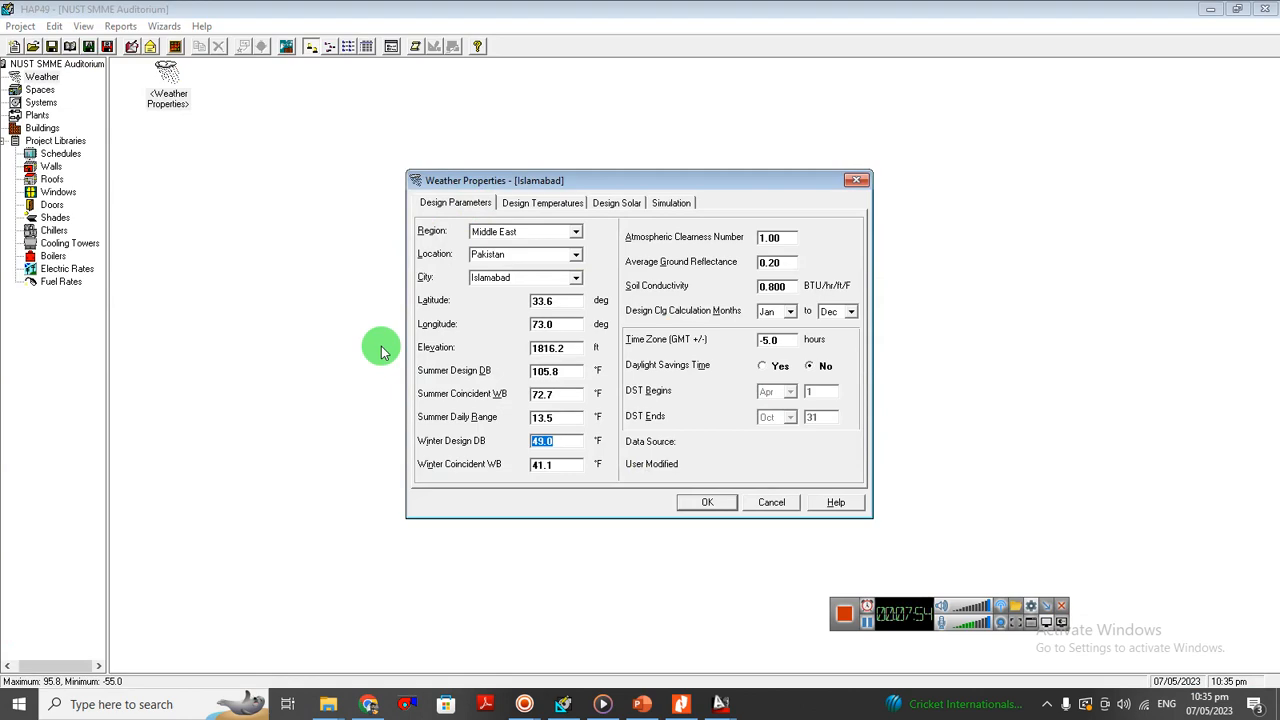
- Switch to Chrome, convert 2 degrees Celsius to Fahrenheit in the Google unit converter, and copy the result
{"action": "key", "text": "alt+Tab"}
{"action": "key", "text": "alt+Tab"}
{"action": "left_click", "coordinate": [246, 285]}
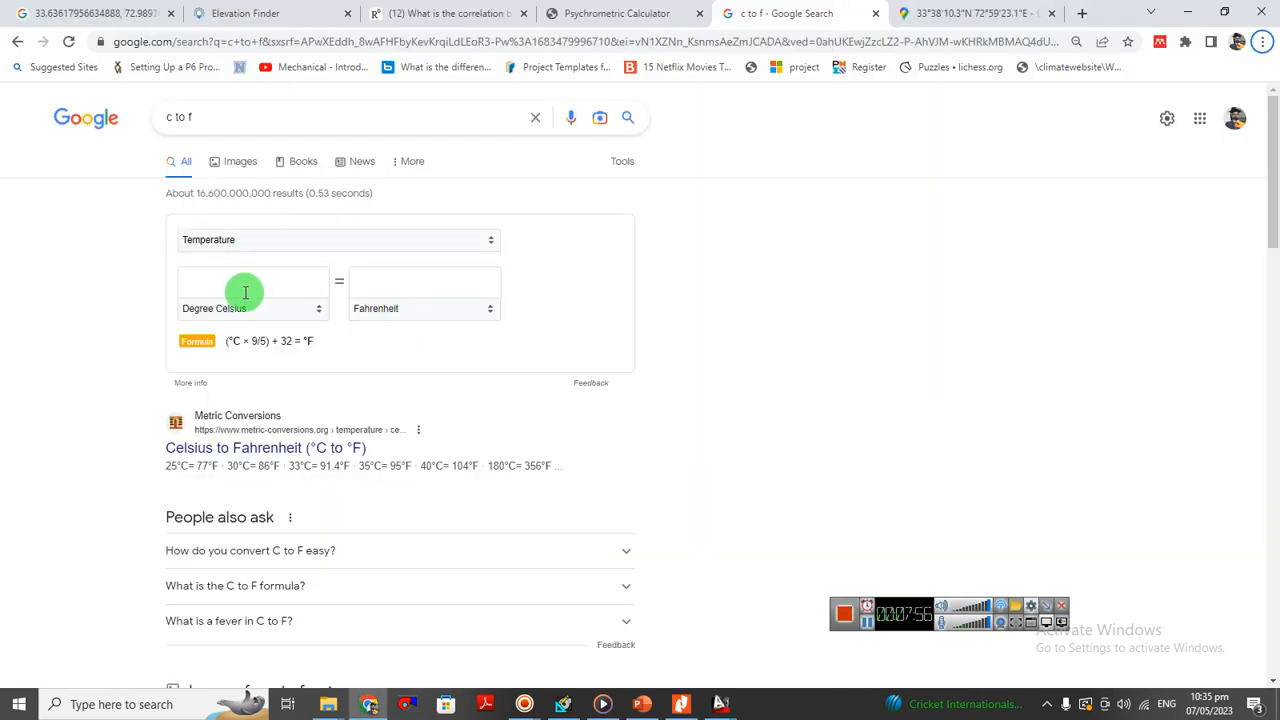
{"action": "type", "text": "2"}
{"action": "left_click_drag", "start_coordinate": [451, 280], "coordinate": [406, 272]}
{"action": "key", "text": "ctrl+c"}
- Switch to HAP and set the Winter Design DB in the weather properties to 35.6 °F
{"action": "key", "text": "alt+Tab"}
{"action": "double_click", "coordinate": [545, 440]}
{"action": "key", "text": "ctrl+v"}
{"action": "key", "text": "alt+Tab"}
{"action": "key", "text": "alt+Tab"}
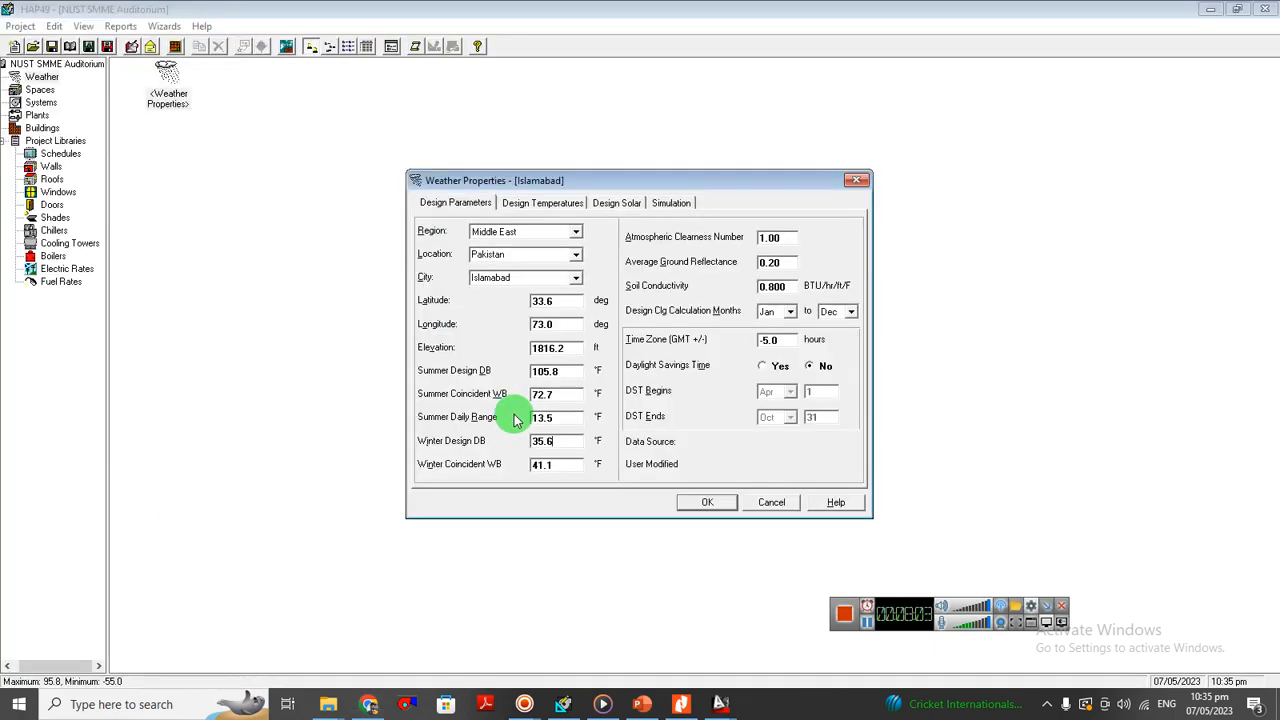
- Switch to Nitro Pro and mark the MCWS heading in the annual heating table of Islamabad.pdf with a rectangle
{"action": "left_click", "coordinate": [680, 704]}
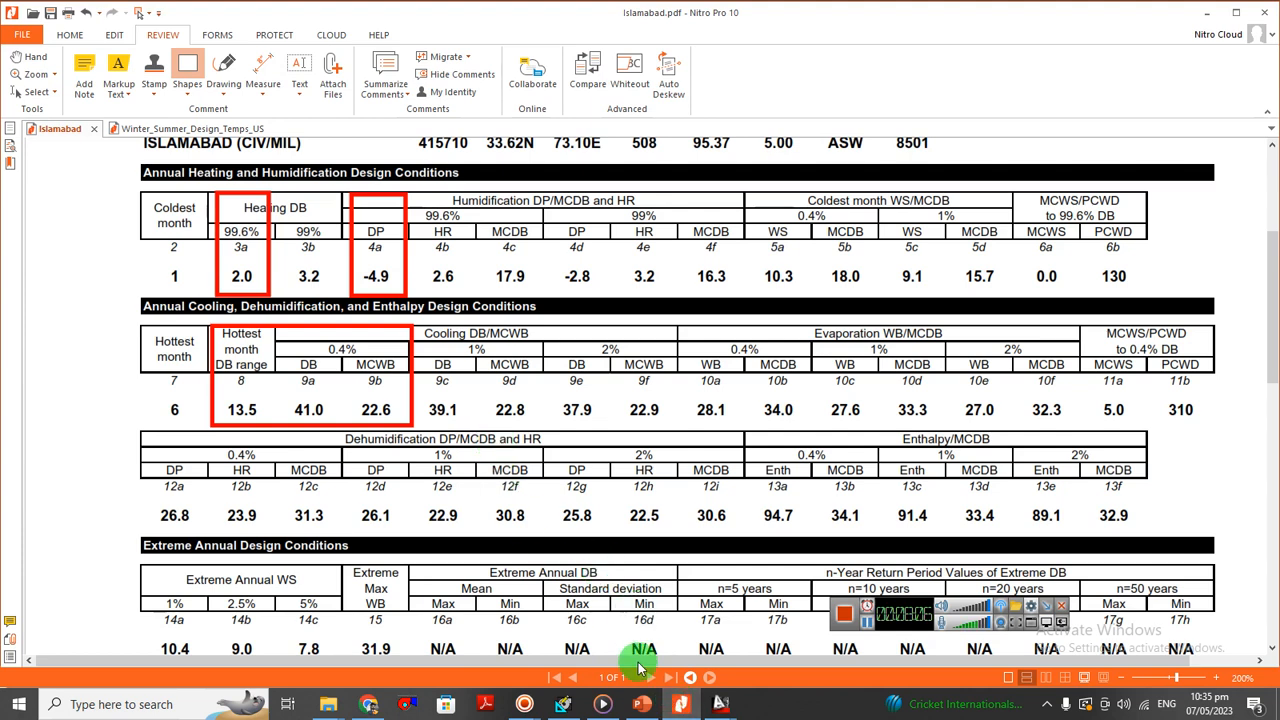
{"action": "left_click", "coordinate": [568, 706]}
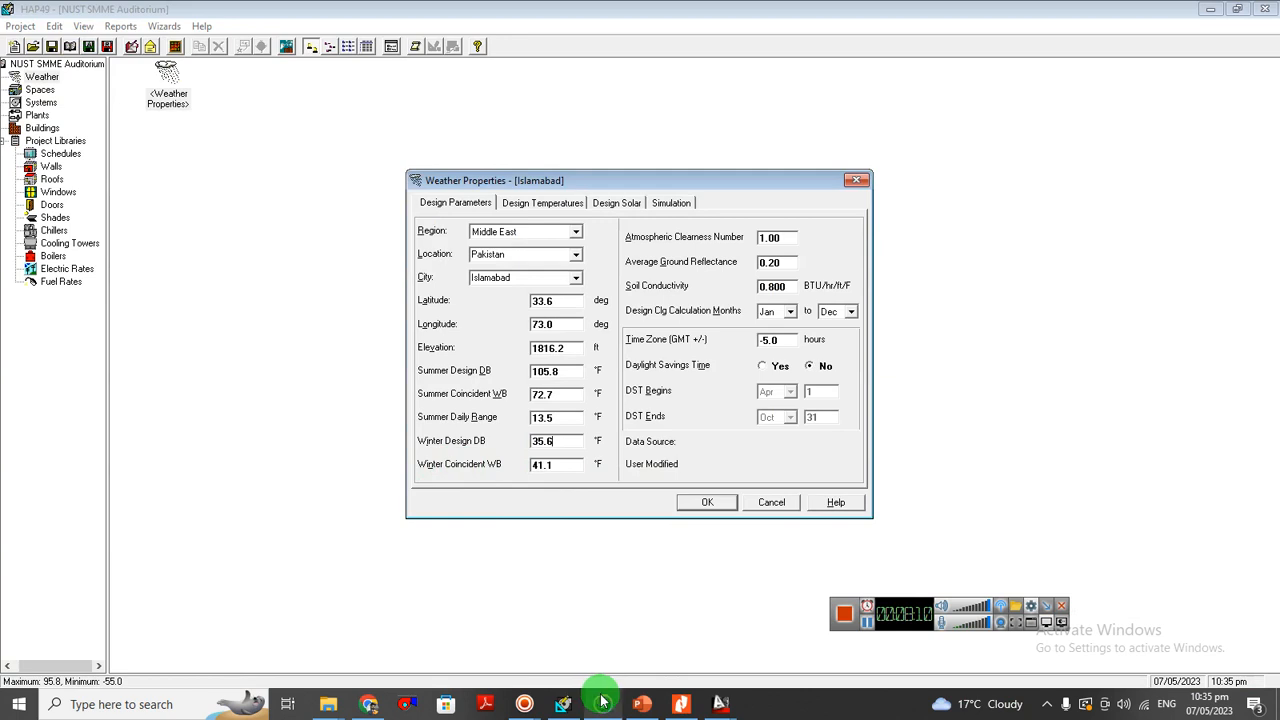
{"action": "left_click", "coordinate": [680, 704]}
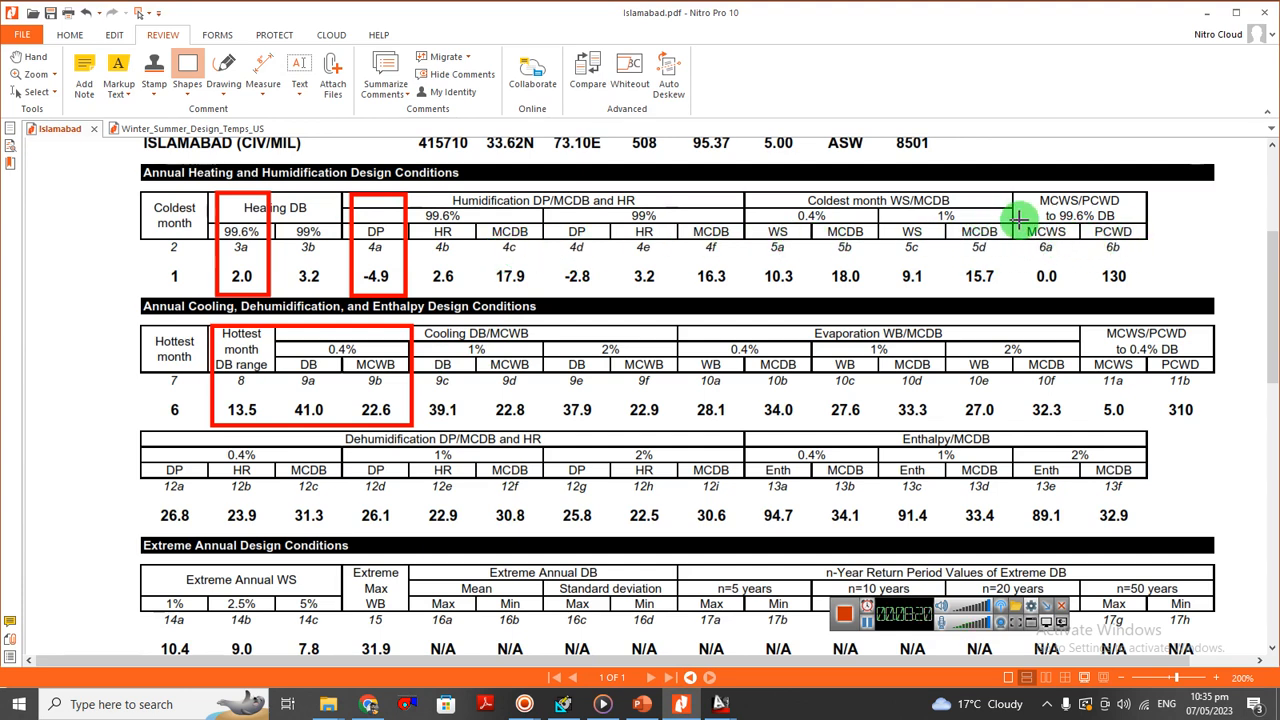
{"action": "left_click_drag", "start_coordinate": [1020, 222], "coordinate": [1073, 250]}
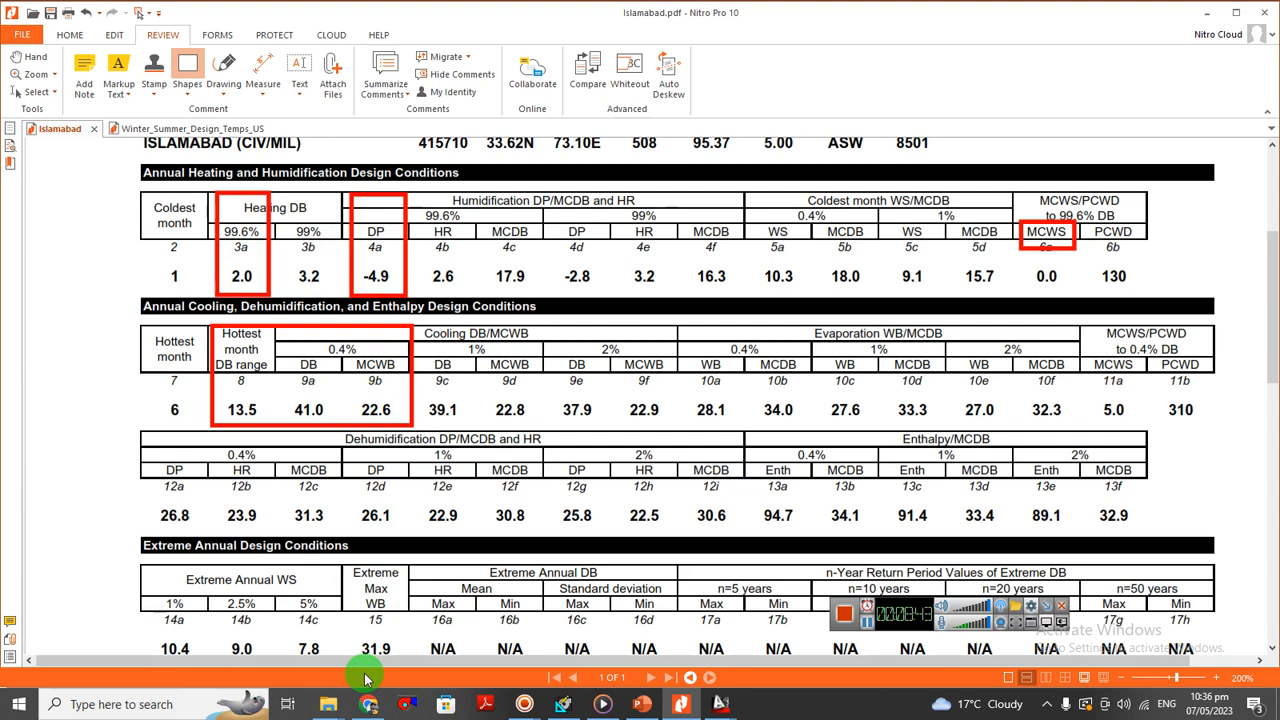
- Switch to the Psychrometric Calculator in Chrome and set the dewpoint temperature to -4.9 °C, checking the heating values in Islamabad.pdf
{"action": "mouse_move", "coordinate": [368, 708]}
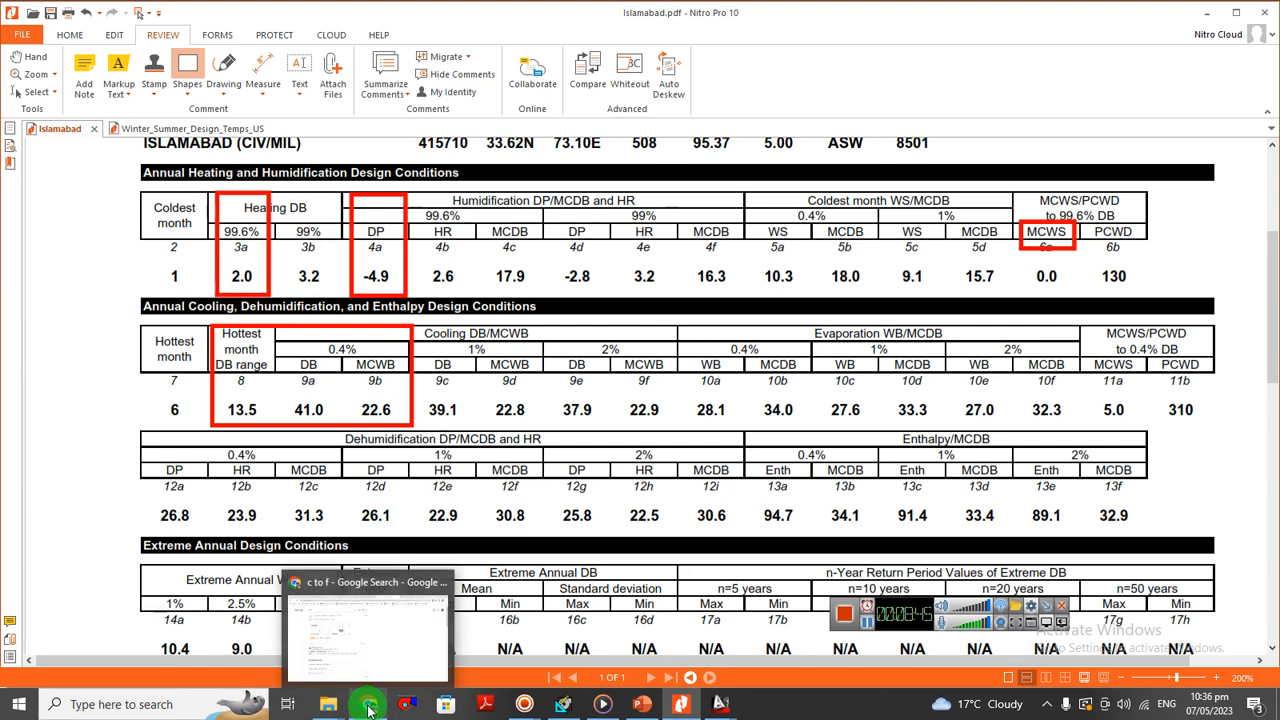
{"action": "left_click", "coordinate": [368, 708]}
{"action": "left_click", "coordinate": [622, 12]}
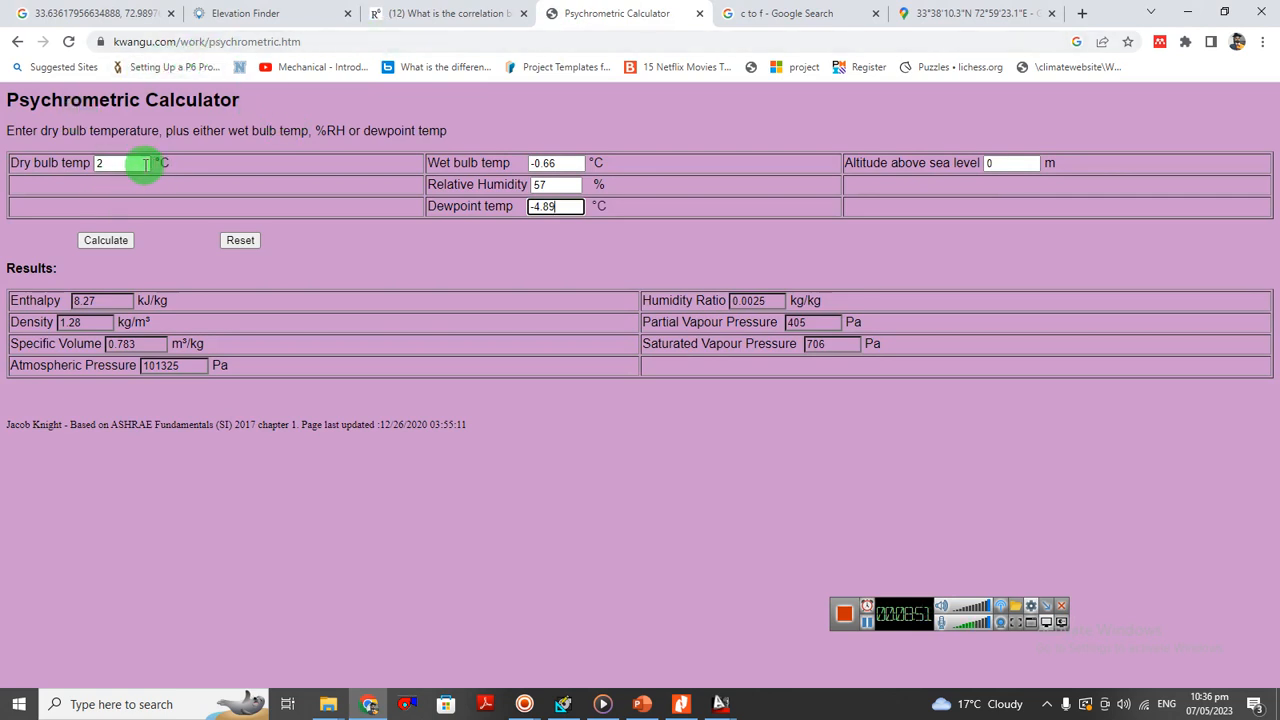
{"action": "left_click_drag", "start_coordinate": [130, 165], "coordinate": [50, 157]}
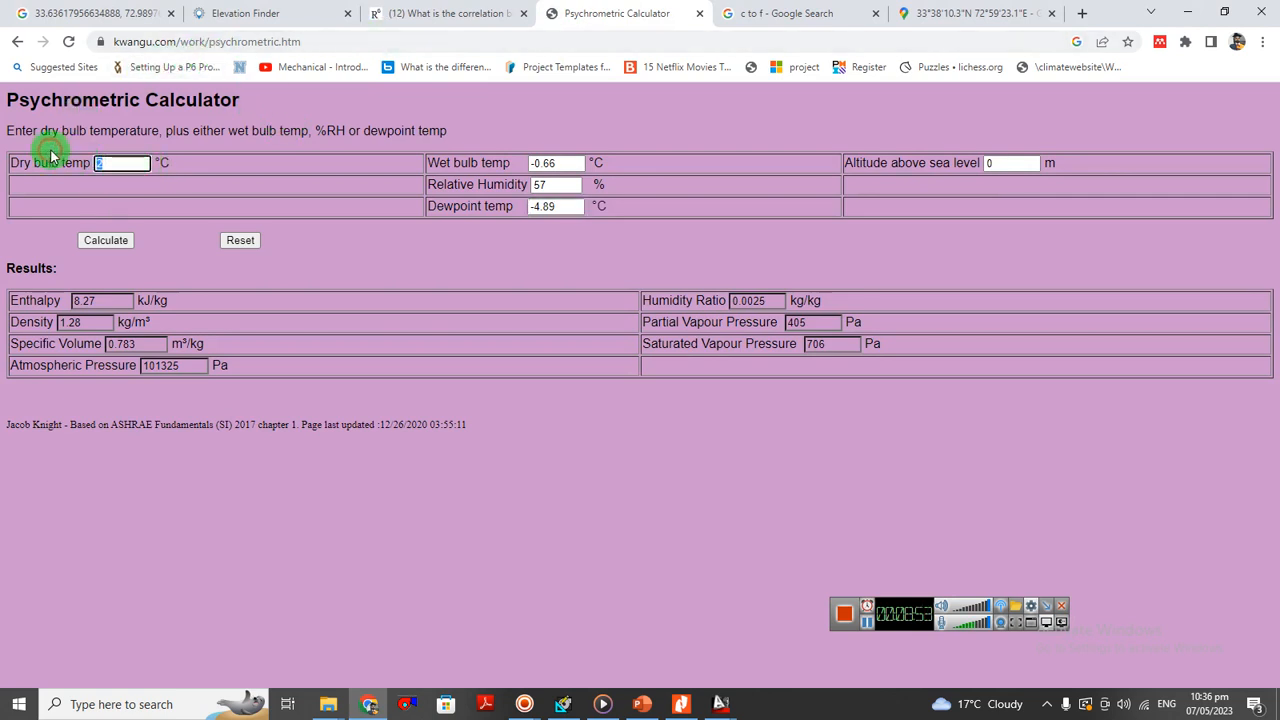
{"action": "double_click", "coordinate": [563, 207]}
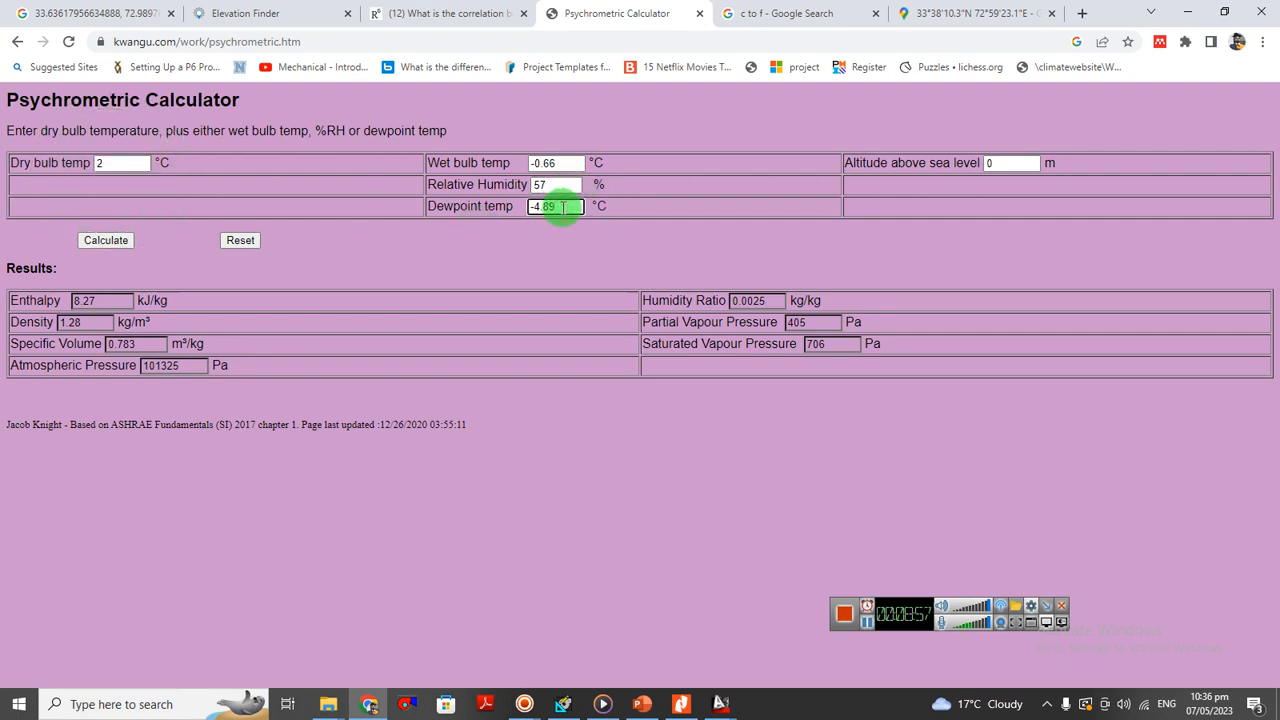
{"action": "key", "text": "alt+Tab"}
{"action": "key", "text": "alt+Tab"}
{"action": "left_click_drag", "start_coordinate": [580, 206], "coordinate": [471, 197]}
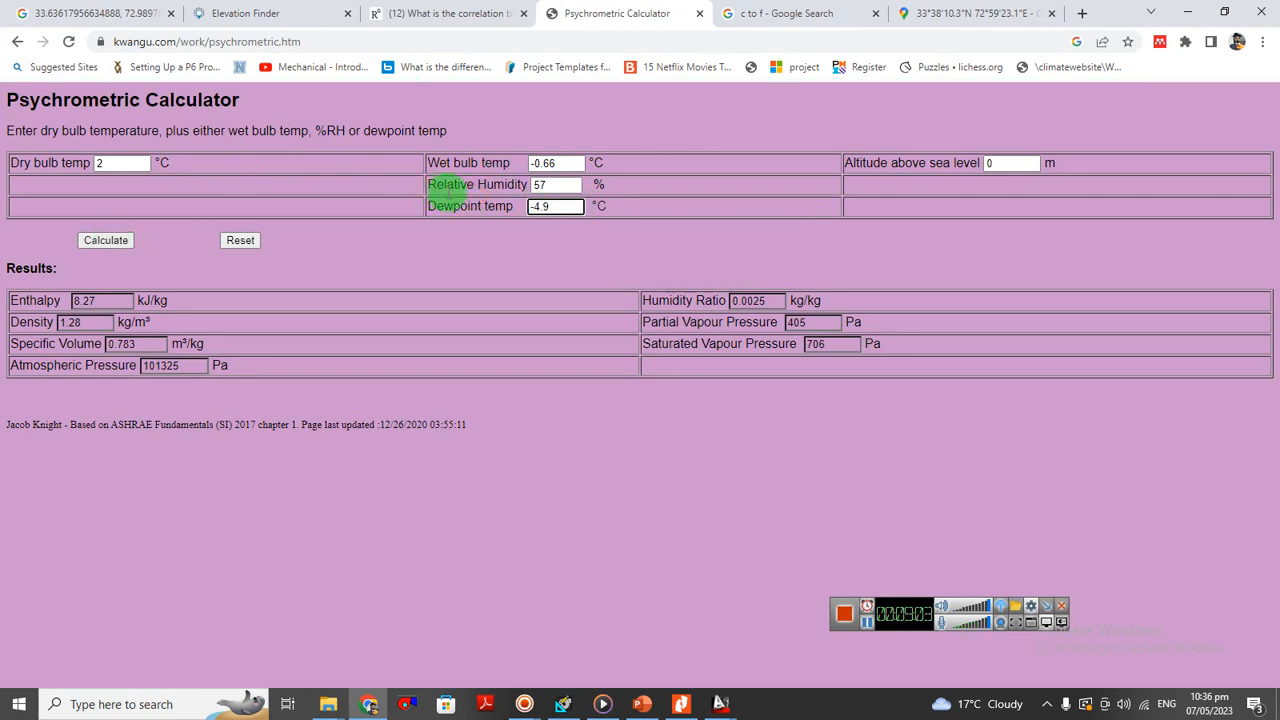
- Clear the relative humidity, dewpoint and wet bulb values in the Psychrometric Calculator
{"action": "left_click_drag", "start_coordinate": [565, 190], "coordinate": [323, 180]}
{"action": "key", "text": "BackSpace"}
{"action": "left_click", "coordinate": [558, 172]}
{"action": "left_click", "coordinate": [772, 147]}
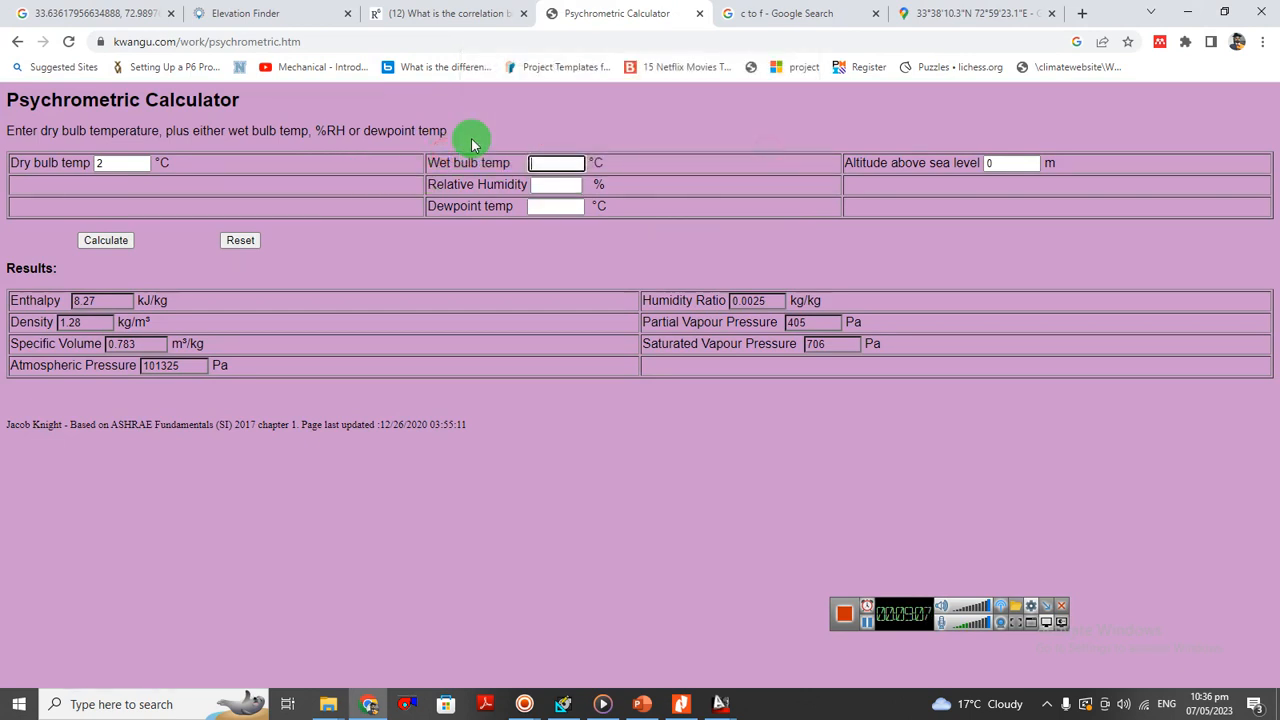
- Set the dewpoint to -4.9 °C and the altitude to 553.6 m from Elevation Finder, and recalculate the psychrometric values
{"action": "left_click", "coordinate": [548, 207]}
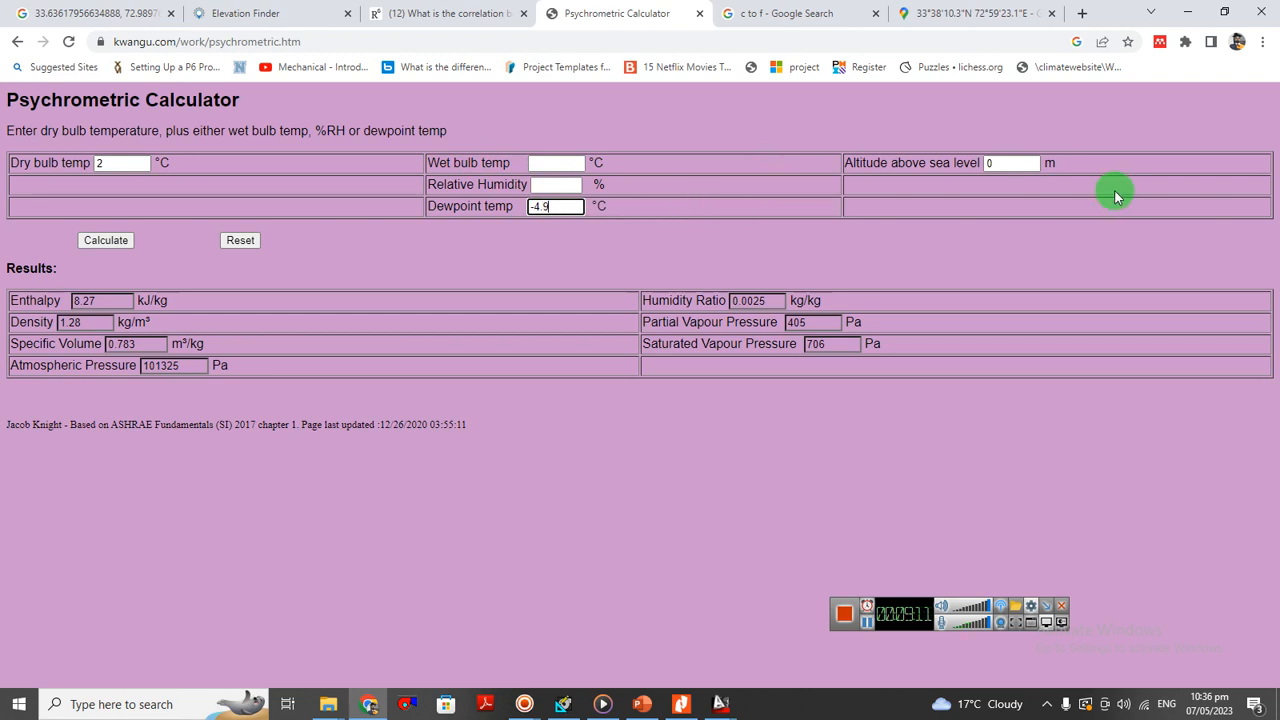
{"action": "left_click", "coordinate": [1022, 164]}
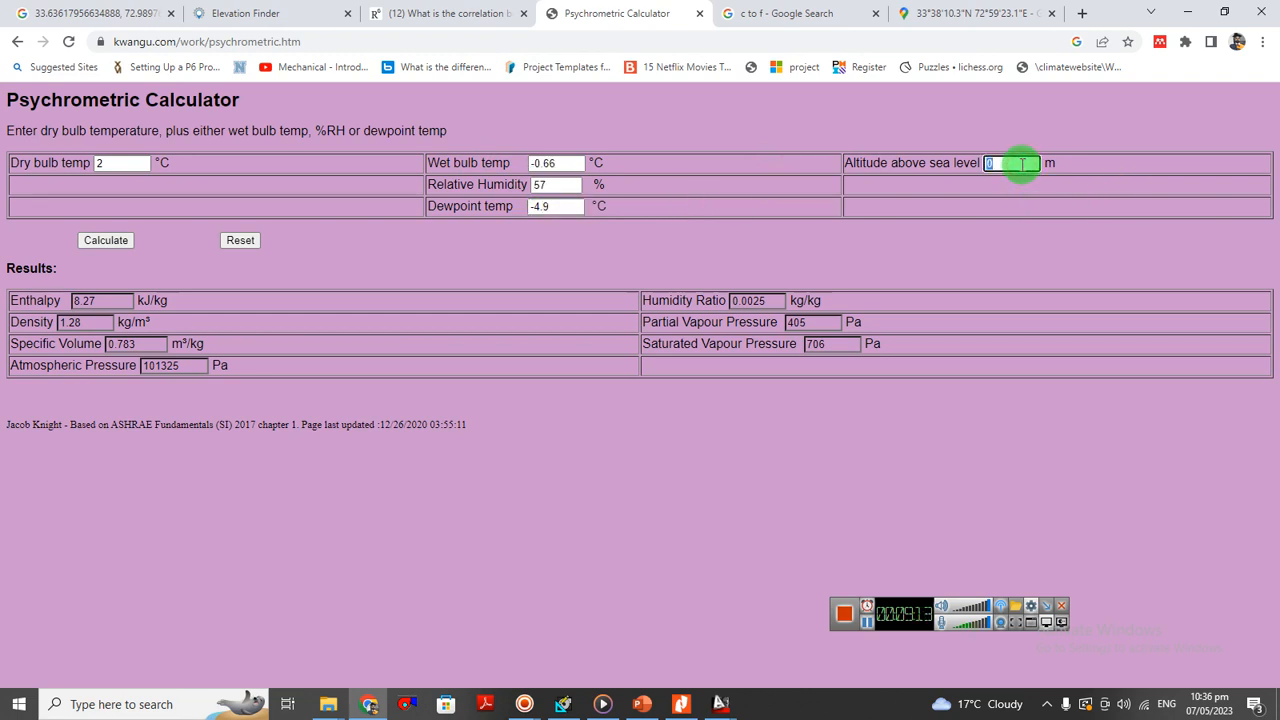
{"action": "left_click", "coordinate": [240, 12]}
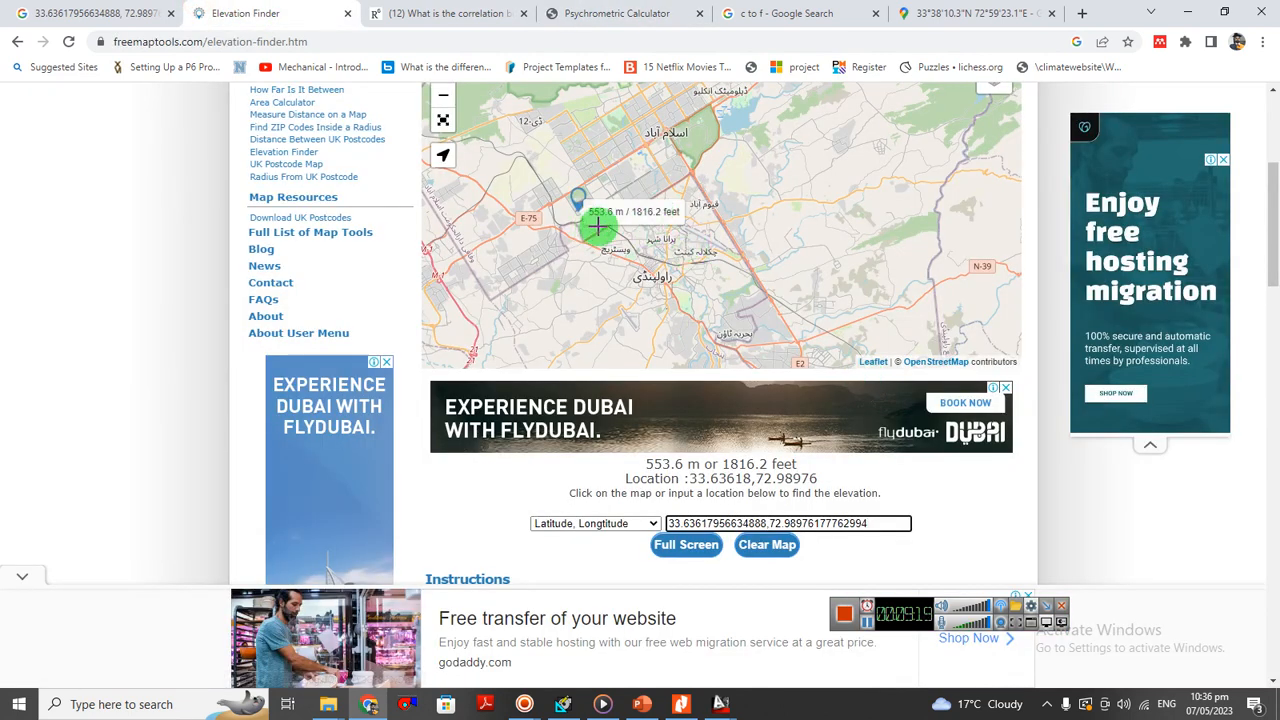
{"action": "left_click", "coordinate": [962, 12]}
{"action": "left_click", "coordinate": [850, 12]}
{"action": "left_click", "coordinate": [616, 12]}
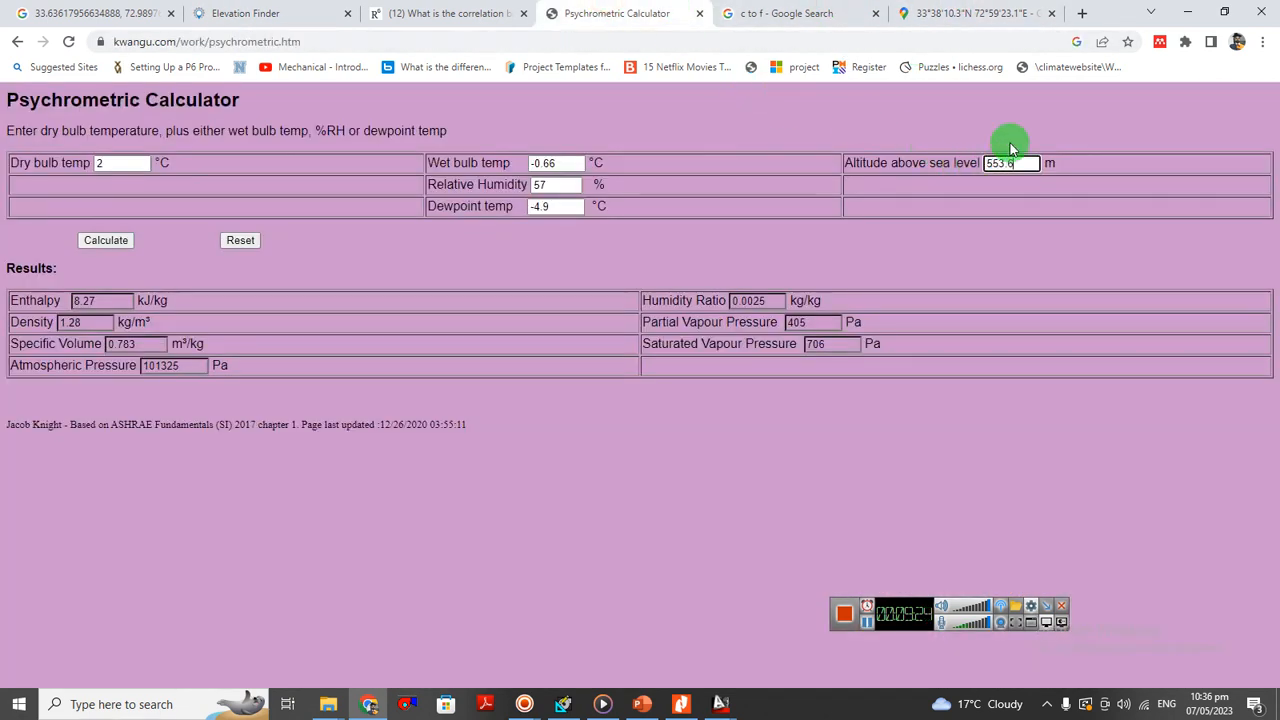
{"action": "left_click", "coordinate": [109, 240]}
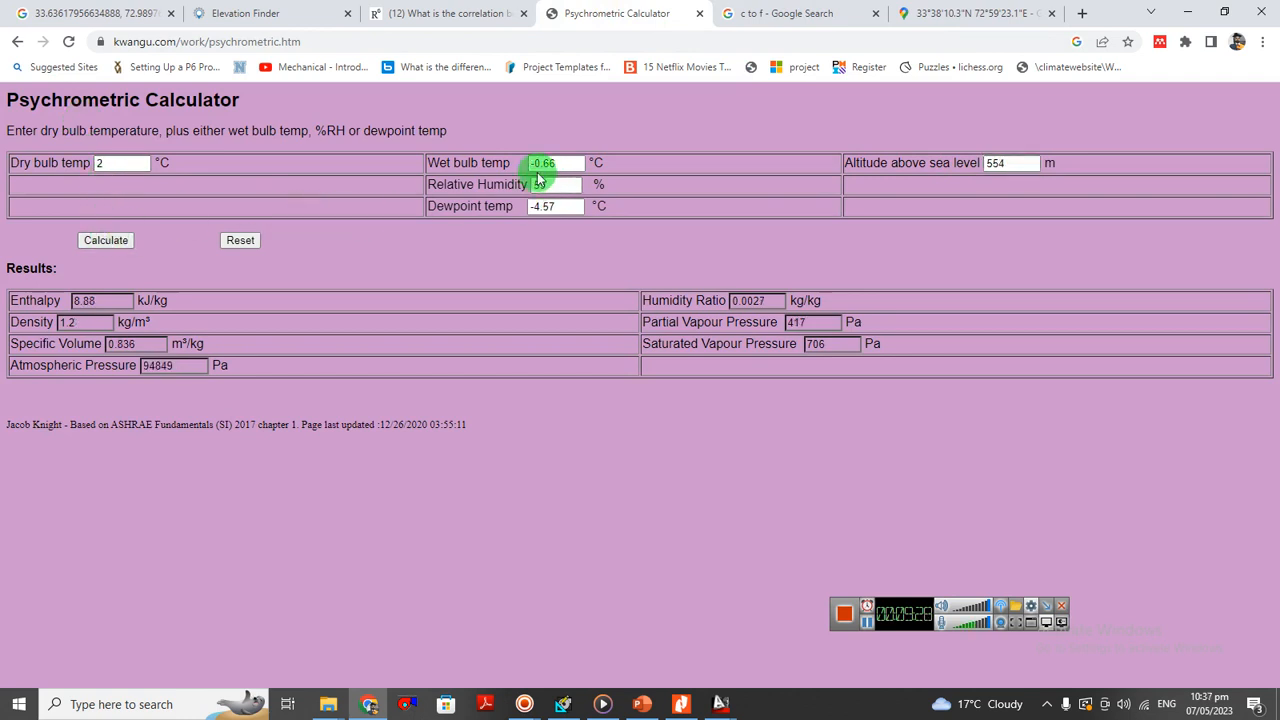
- Copy the calculated wet bulb temperature, convert -0.66 °C to Fahrenheit in Google's unit converter, and select the result
{"action": "left_click", "coordinate": [565, 162]}
{"action": "left_click_drag", "start_coordinate": [563, 162], "coordinate": [527, 162]}
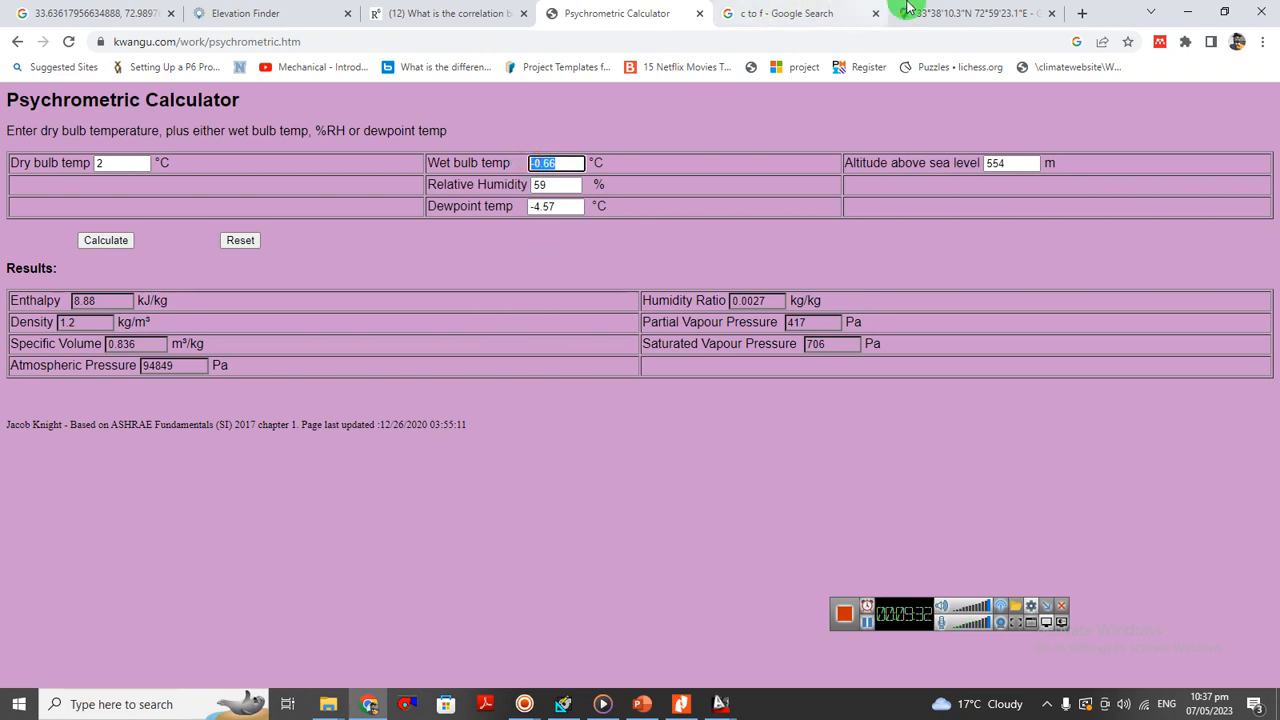
{"action": "left_click", "coordinate": [800, 13]}
{"action": "left_click", "coordinate": [250, 281]}
{"action": "key", "text": "ctrl+v"}
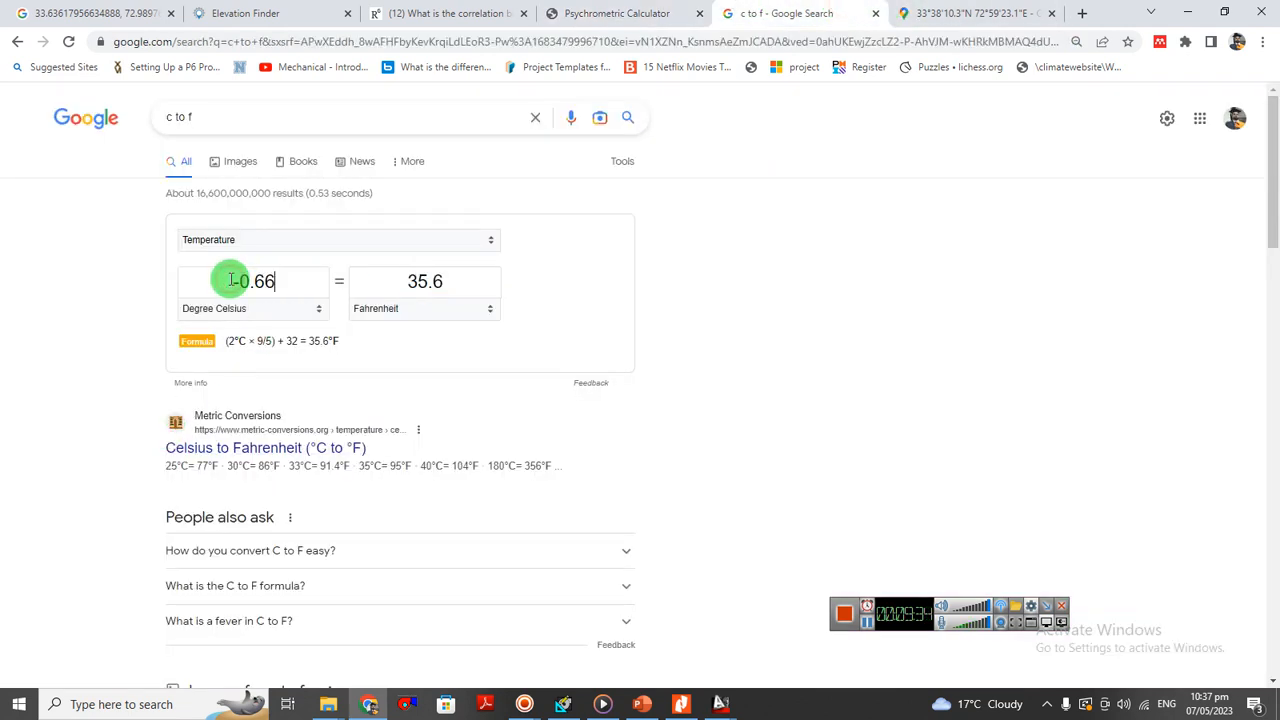
{"action": "left_click_drag", "start_coordinate": [456, 282], "coordinate": [372, 284]}
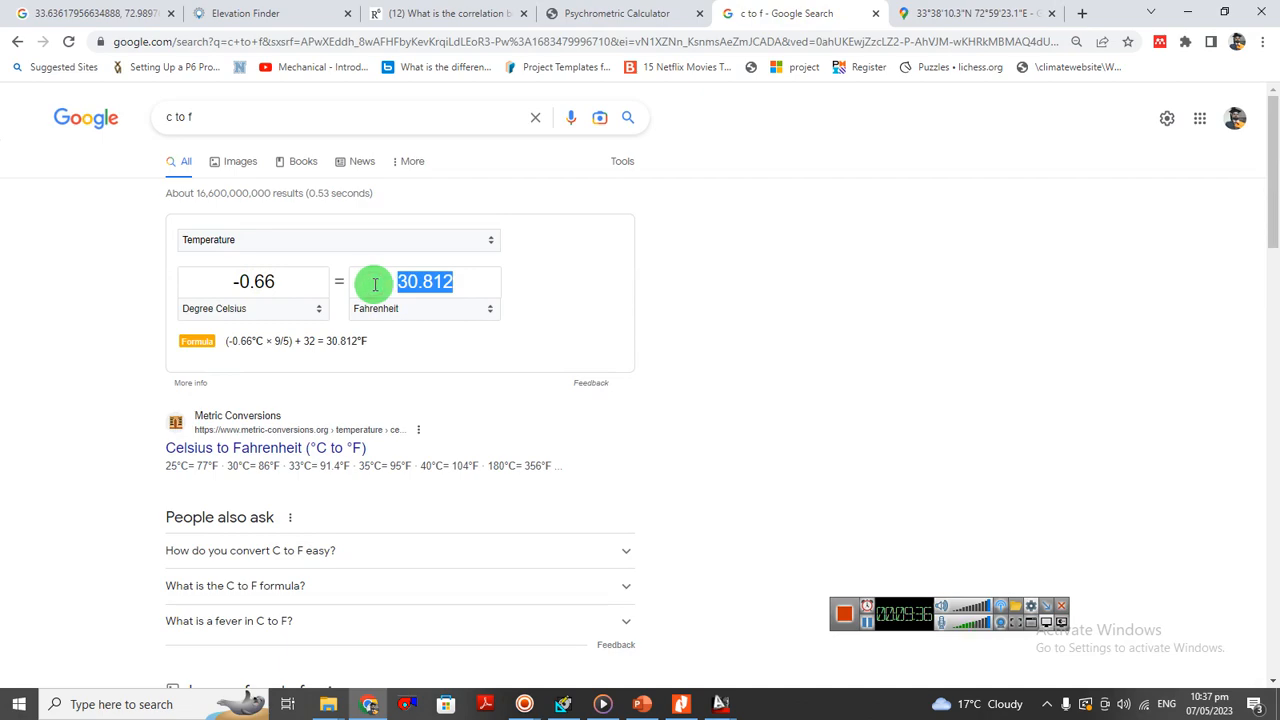
- Switch to HAP, set the Winter Coincident WB to 30.8 °F and the time zone to +5 hours, and save the weather properties
{"action": "key", "text": "alt+Tab"}
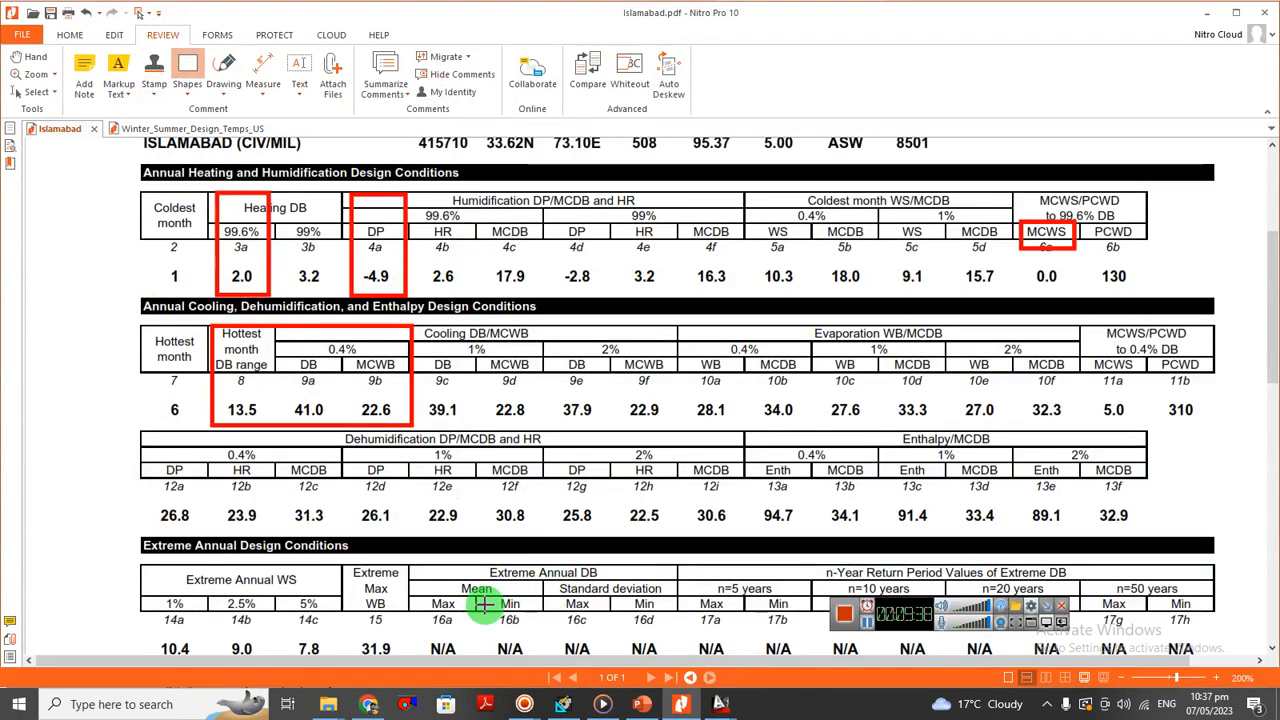
{"action": "left_click", "coordinate": [572, 692]}
{"action": "left_click", "coordinate": [554, 466]}
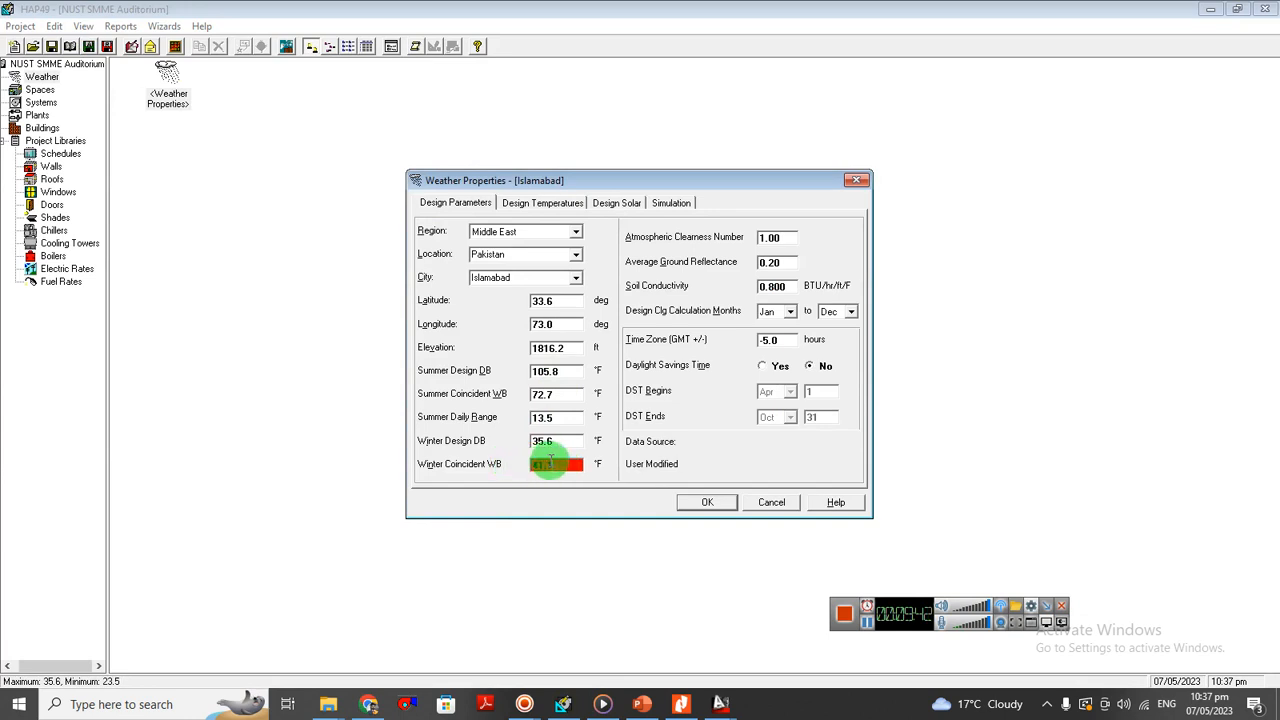
{"action": "double_click", "coordinate": [540, 465]}
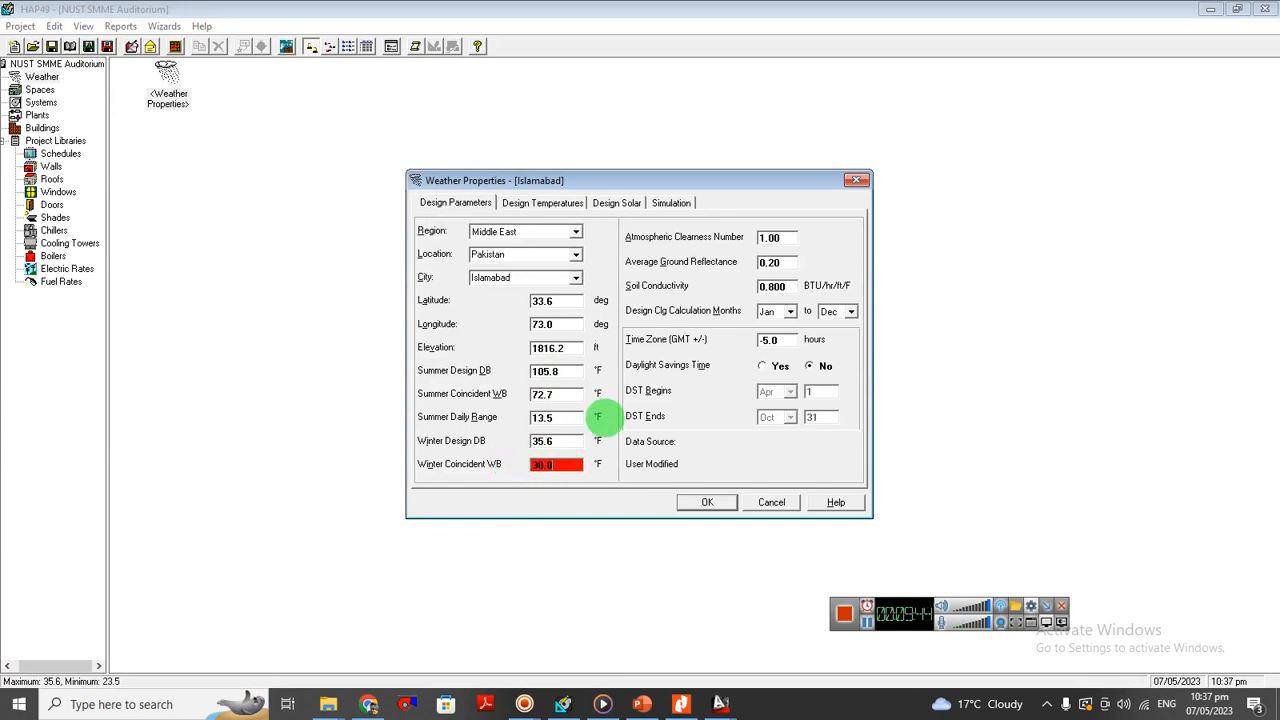
{"action": "key", "text": "Tab"}
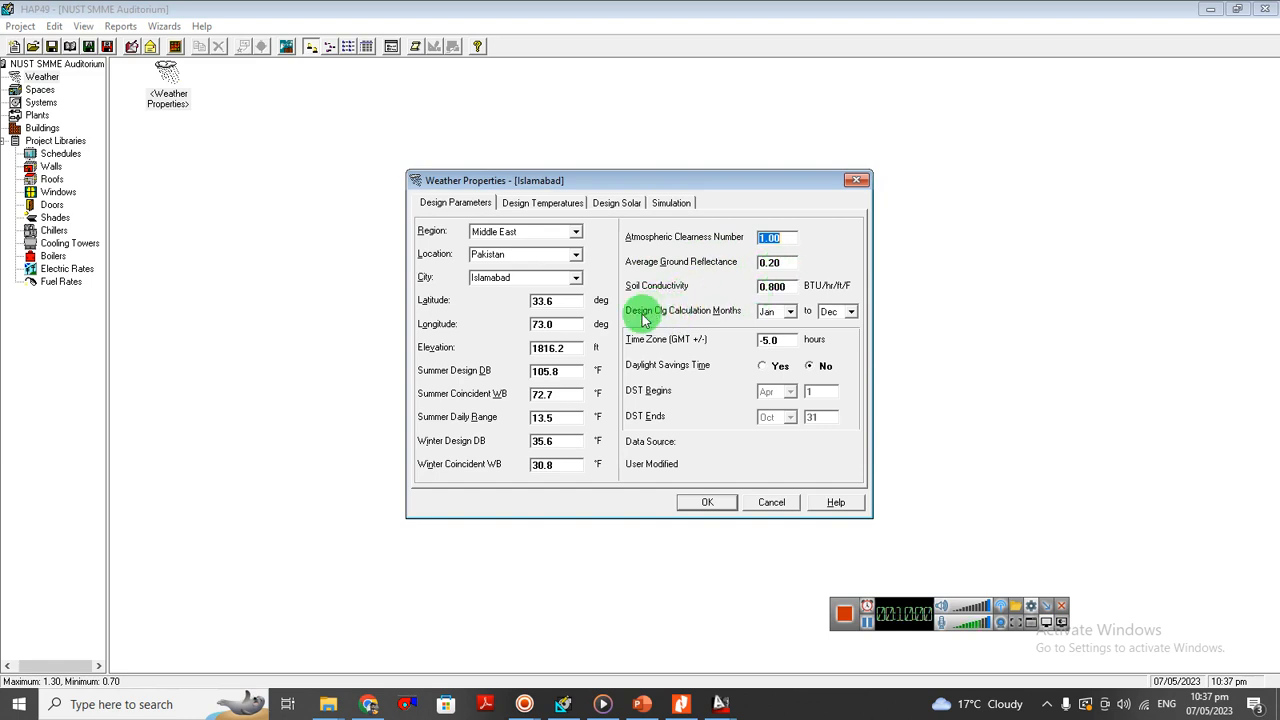
{"action": "left_click", "coordinate": [767, 342]}
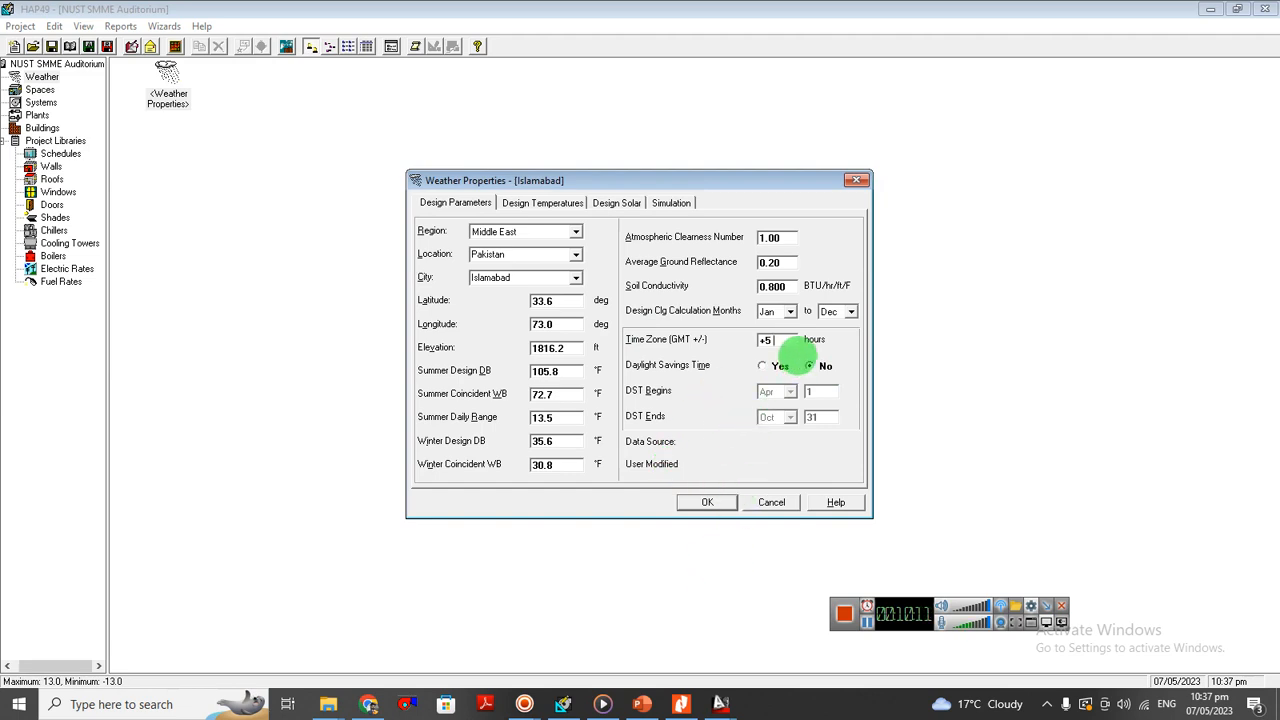
{"action": "key", "text": "Return"}
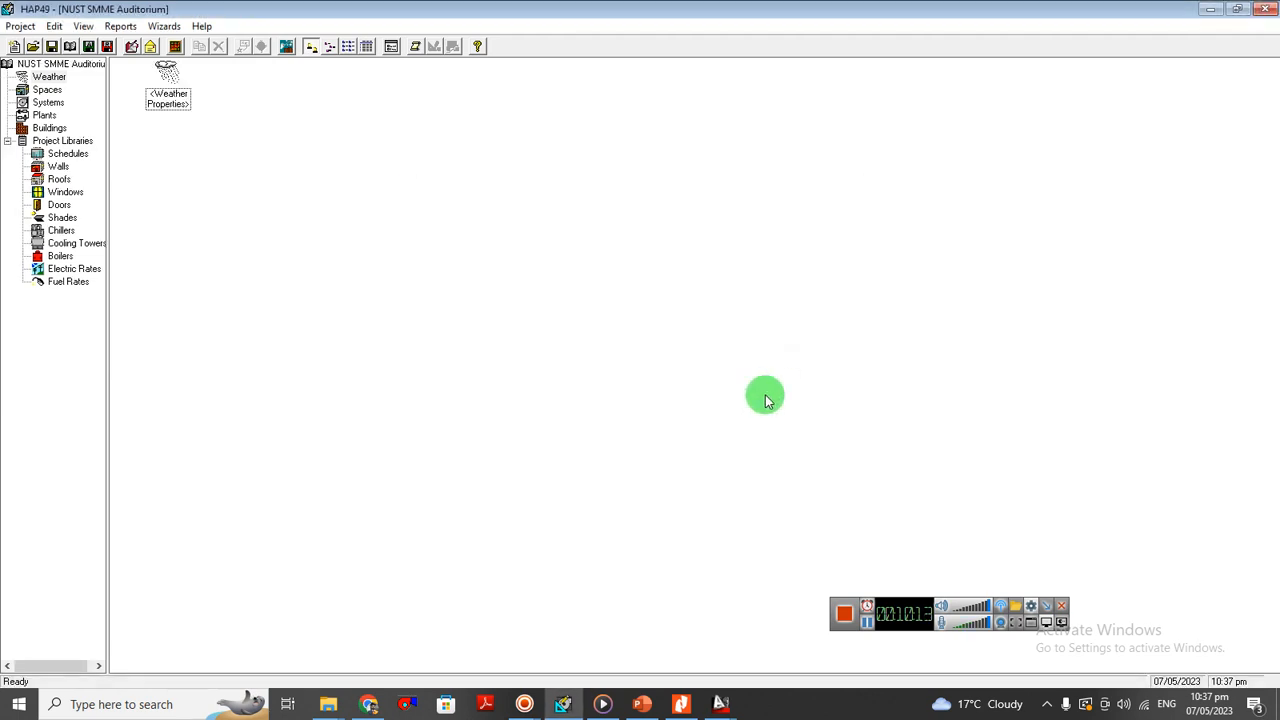
- Reopen the weather properties and examine the monthly and hourly design temperatures through December against the design parameters
{"action": "double_click", "coordinate": [163, 78]}
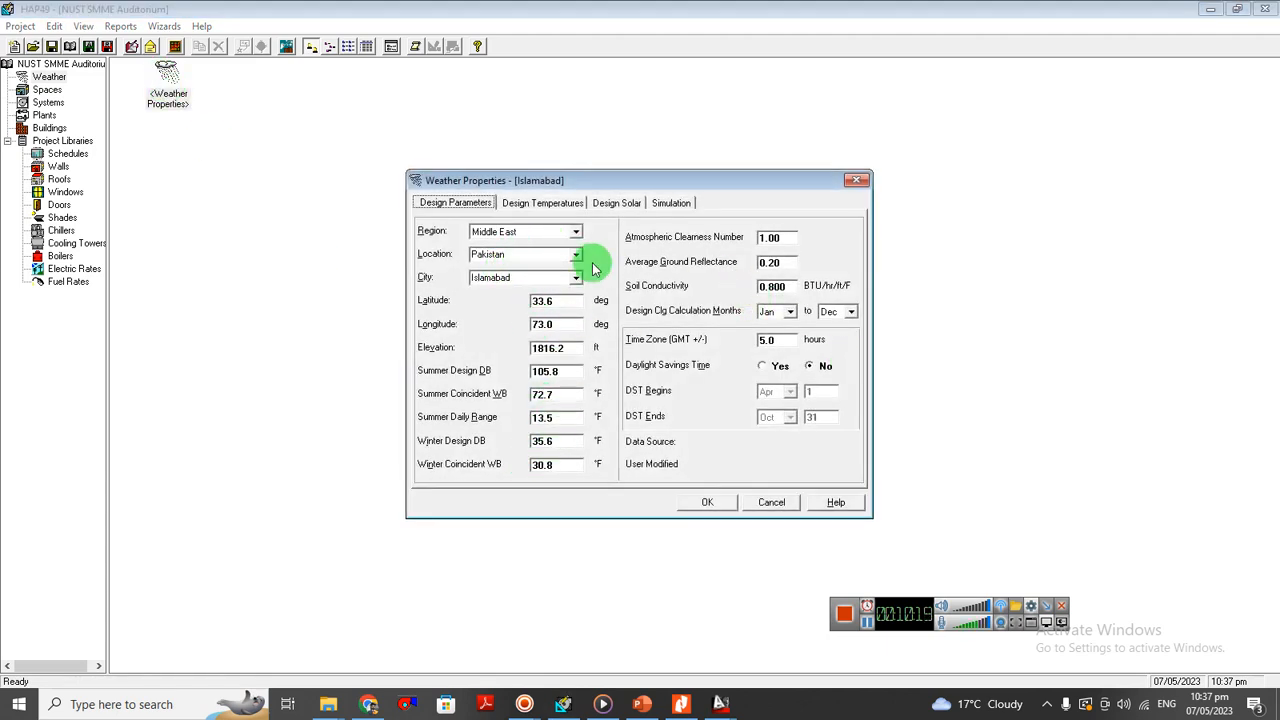
{"action": "left_click", "coordinate": [559, 206]}
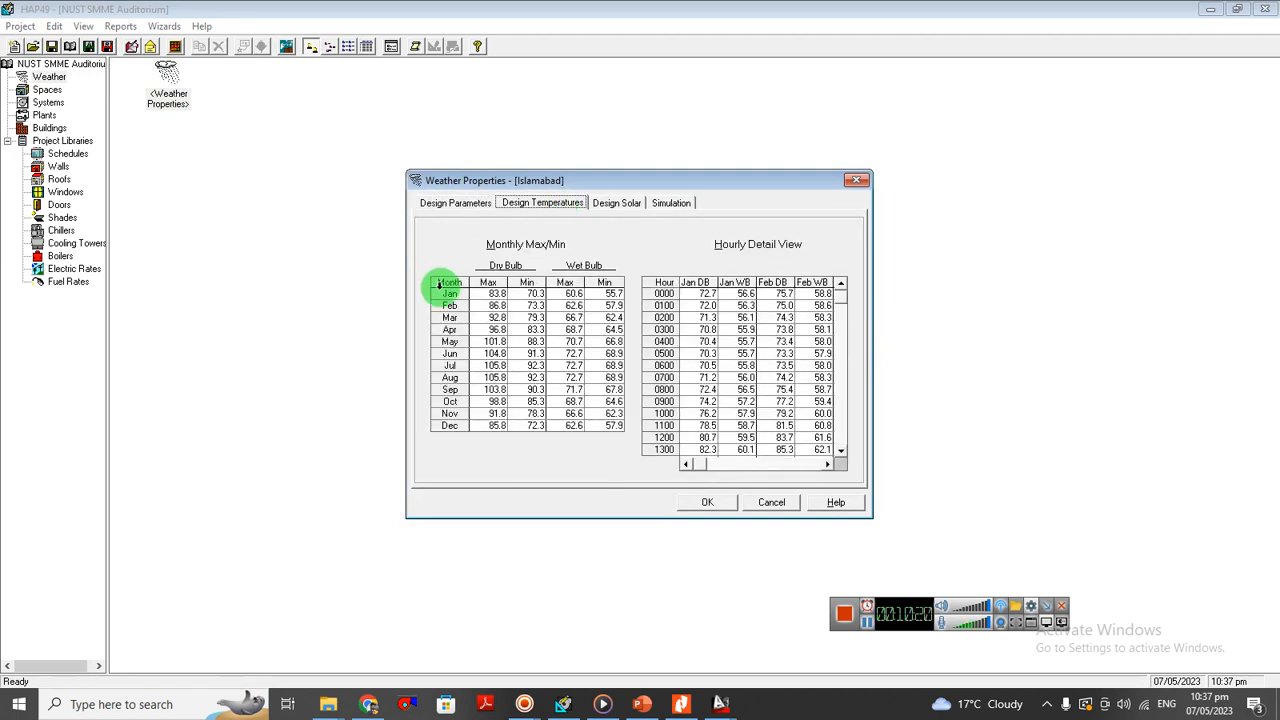
{"action": "left_click", "coordinate": [457, 204]}
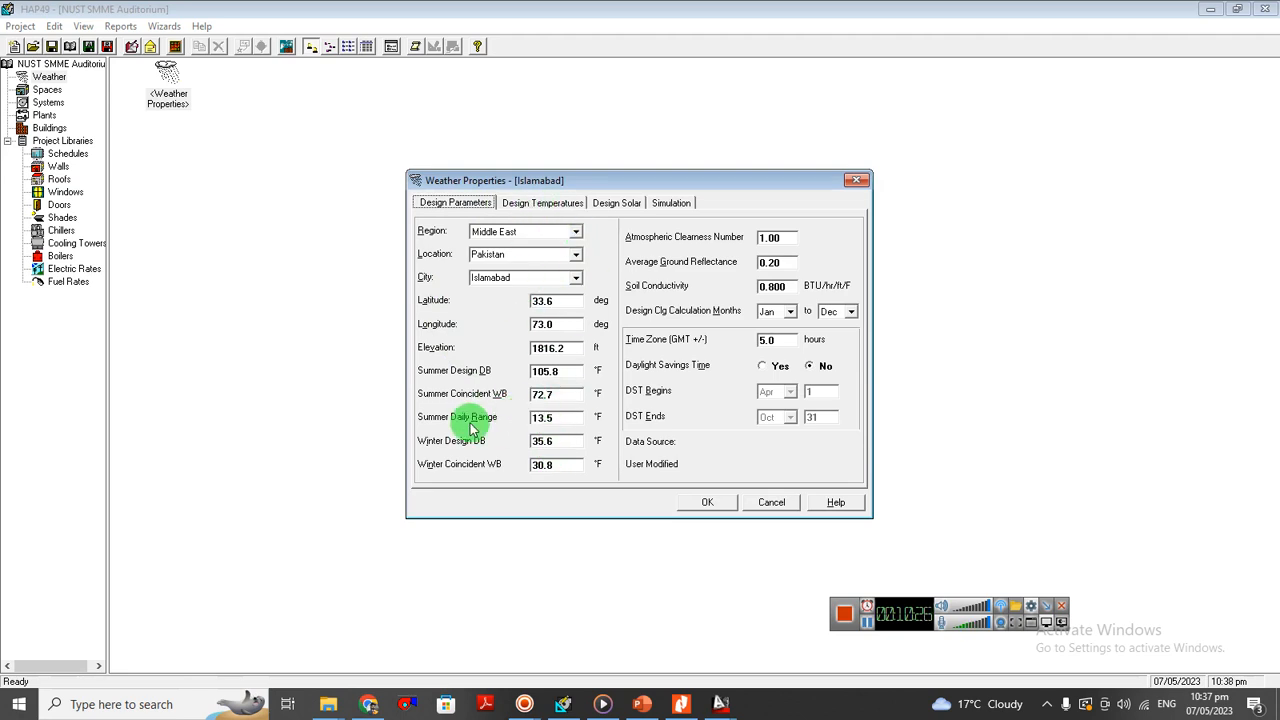
{"action": "left_click", "coordinate": [531, 204]}
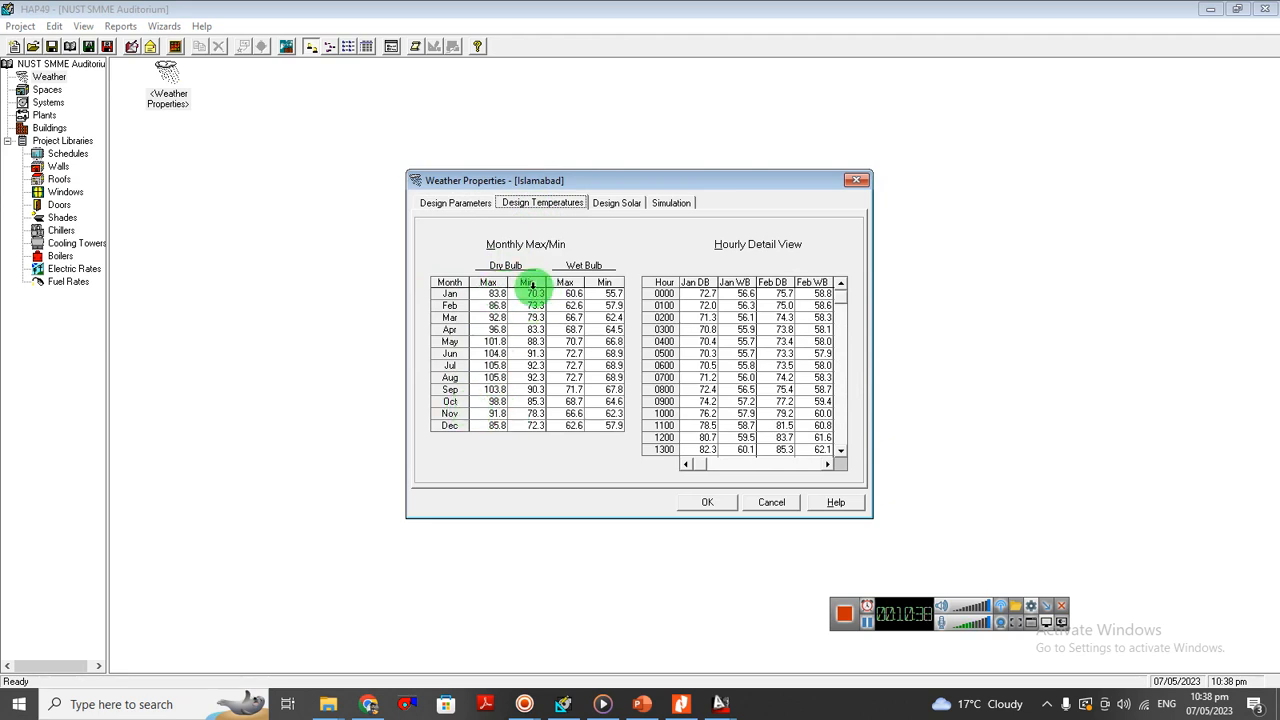
{"action": "left_click_drag", "start_coordinate": [704, 466], "coordinate": [845, 465]}
{"action": "left_click", "coordinate": [840, 453]}
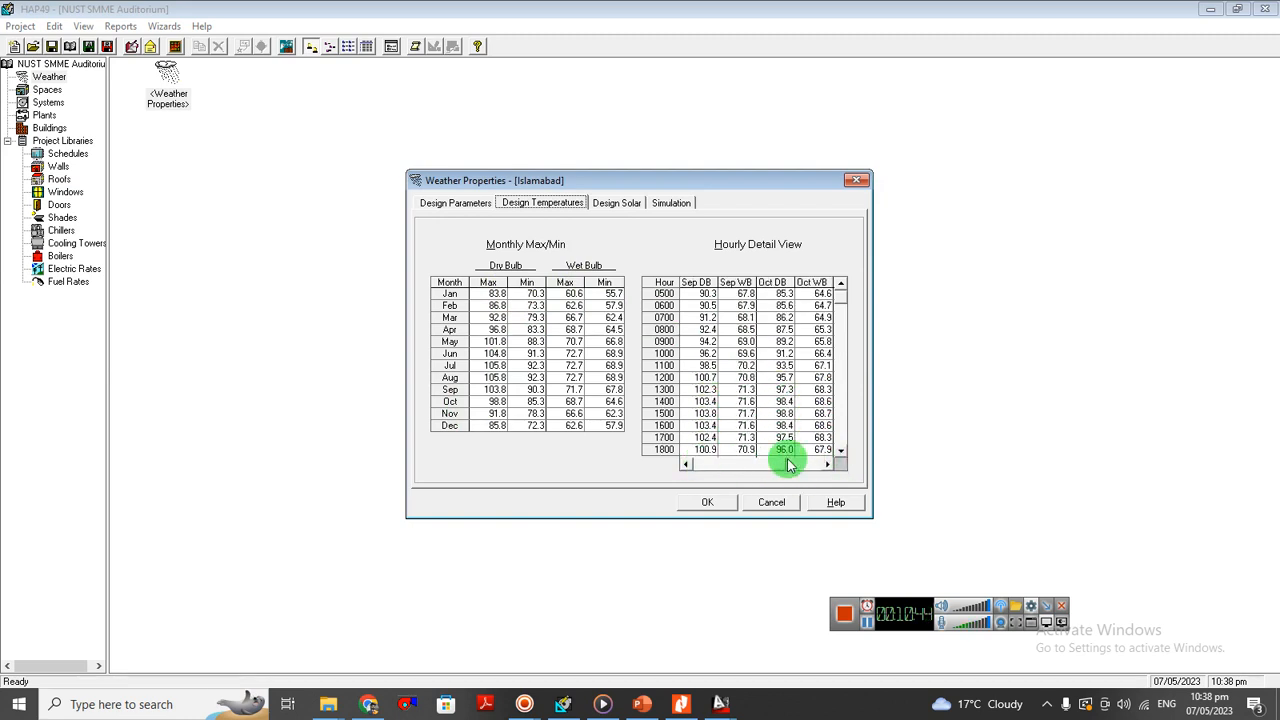
{"action": "left_click", "coordinate": [826, 463]}
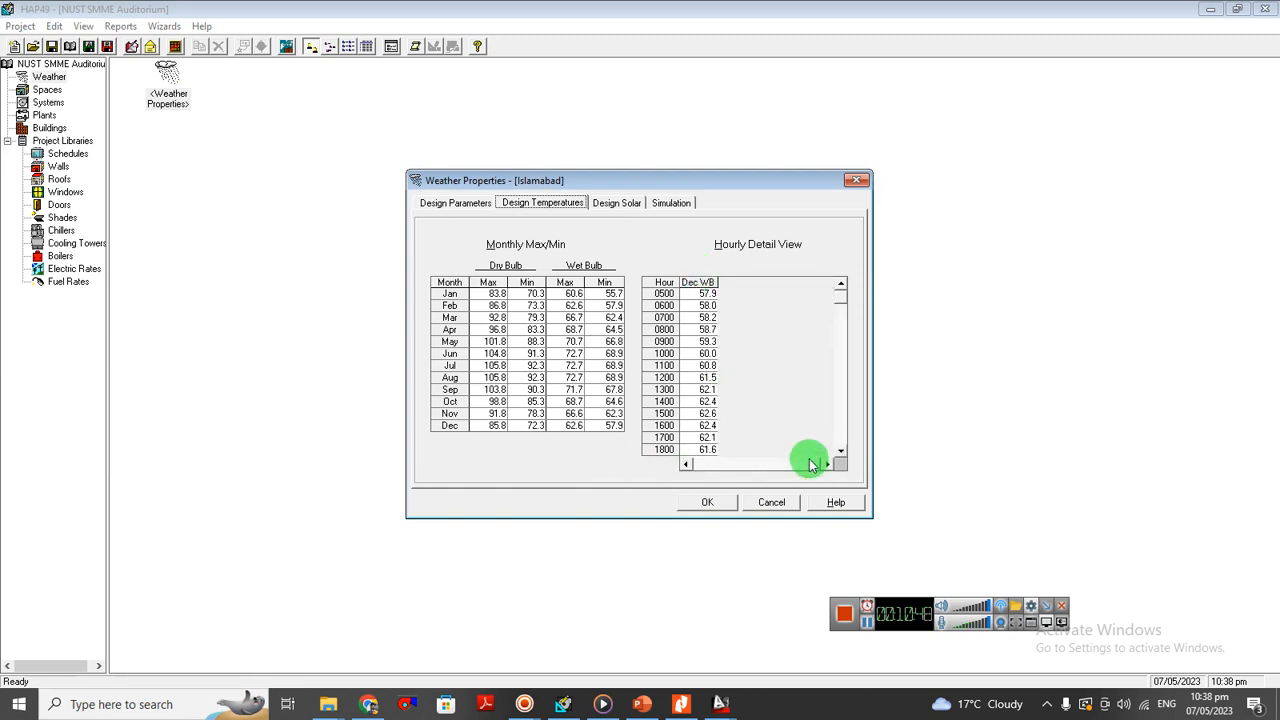
- Review the design day maximum solar heat gains and the simulation weather settings for Islamabad
{"action": "left_click", "coordinate": [612, 205]}
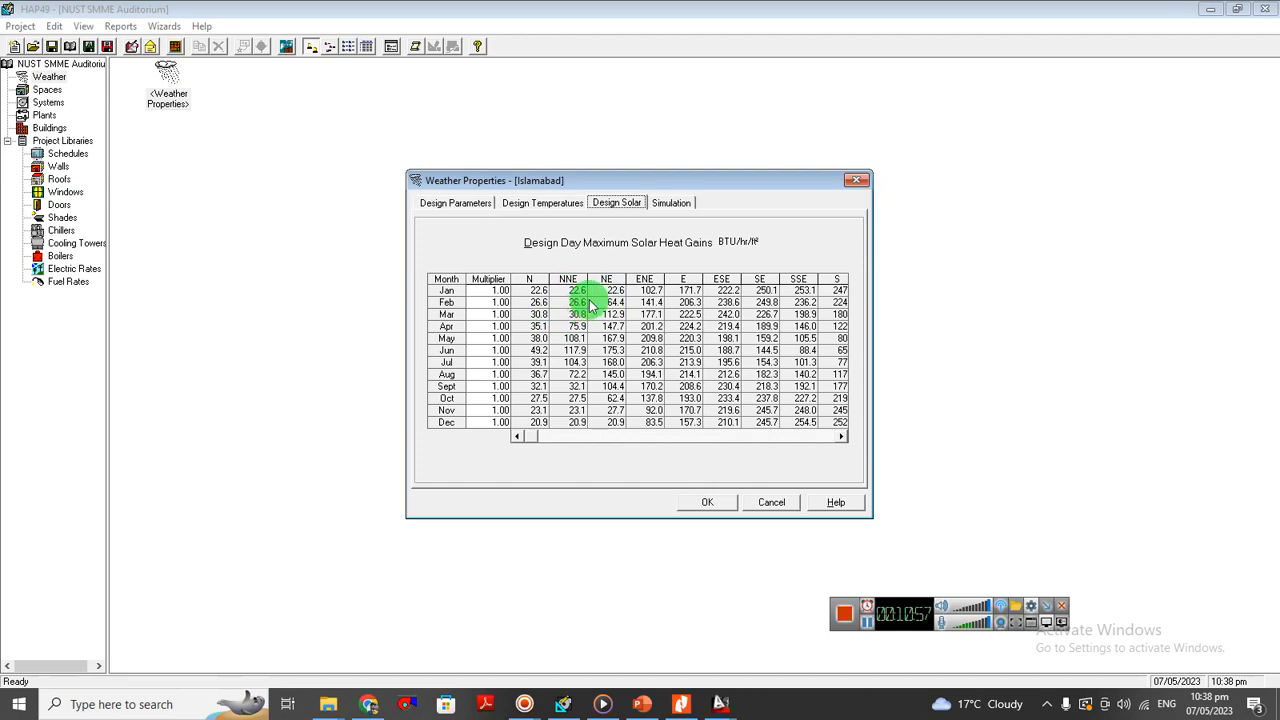
{"action": "left_click", "coordinate": [456, 203]}
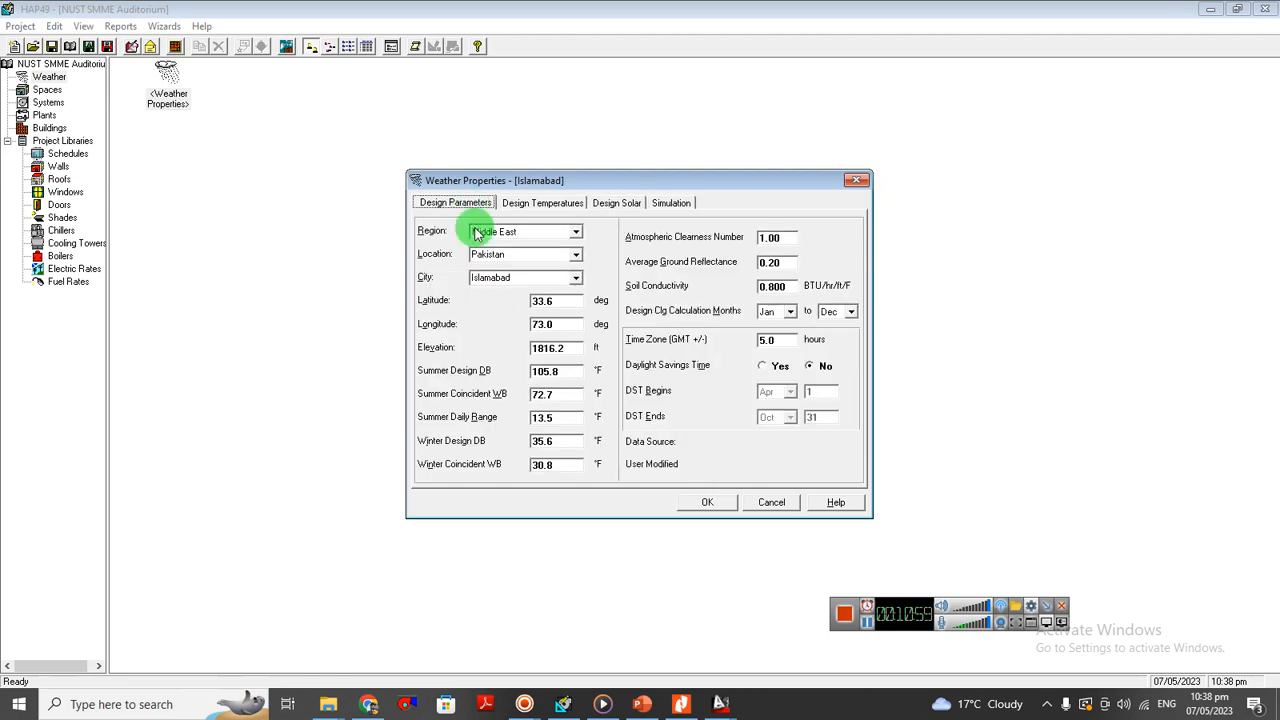
{"action": "left_click", "coordinate": [630, 204]}
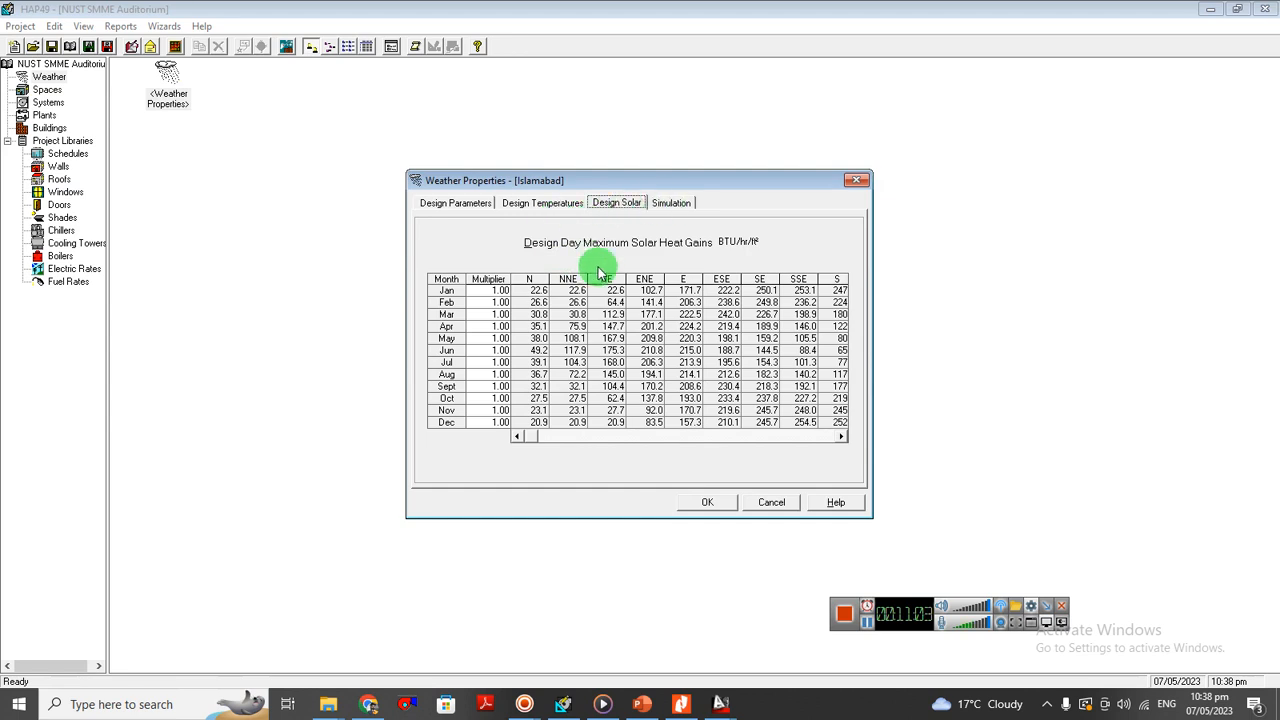
{"action": "left_click", "coordinate": [668, 202]}
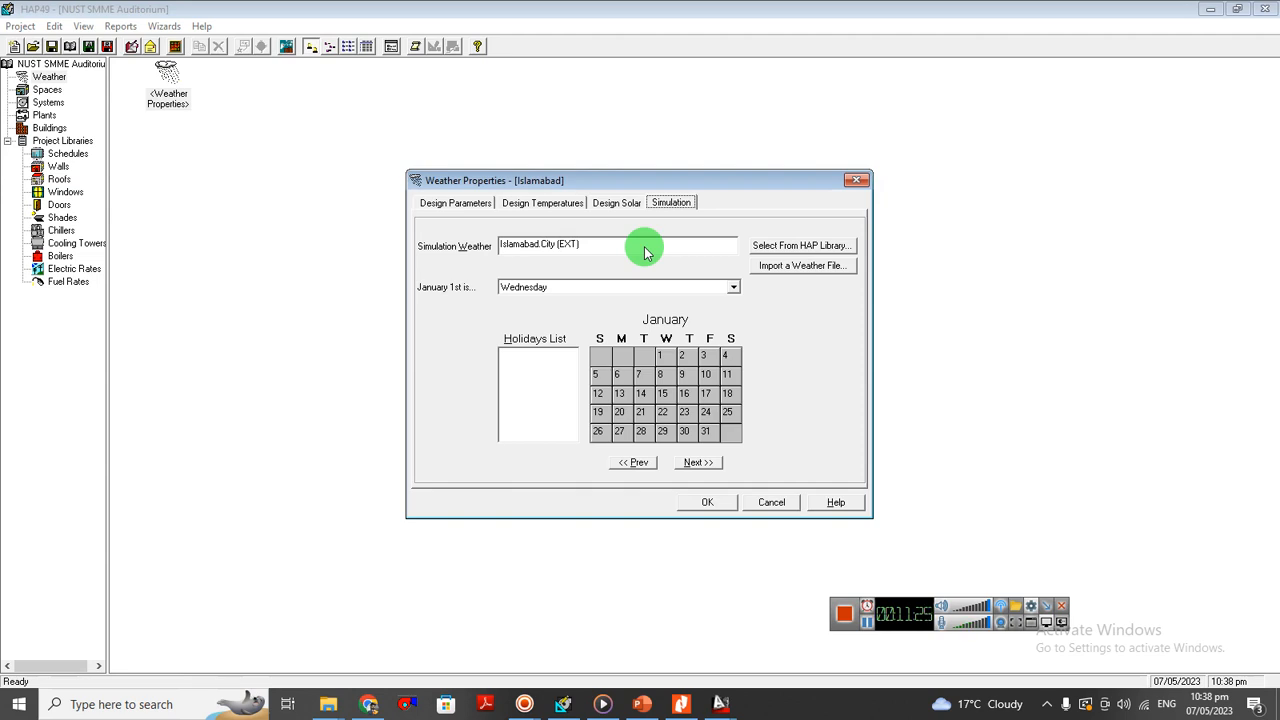
{"action": "left_click_drag", "start_coordinate": [903, 608], "coordinate": [890, 705]}
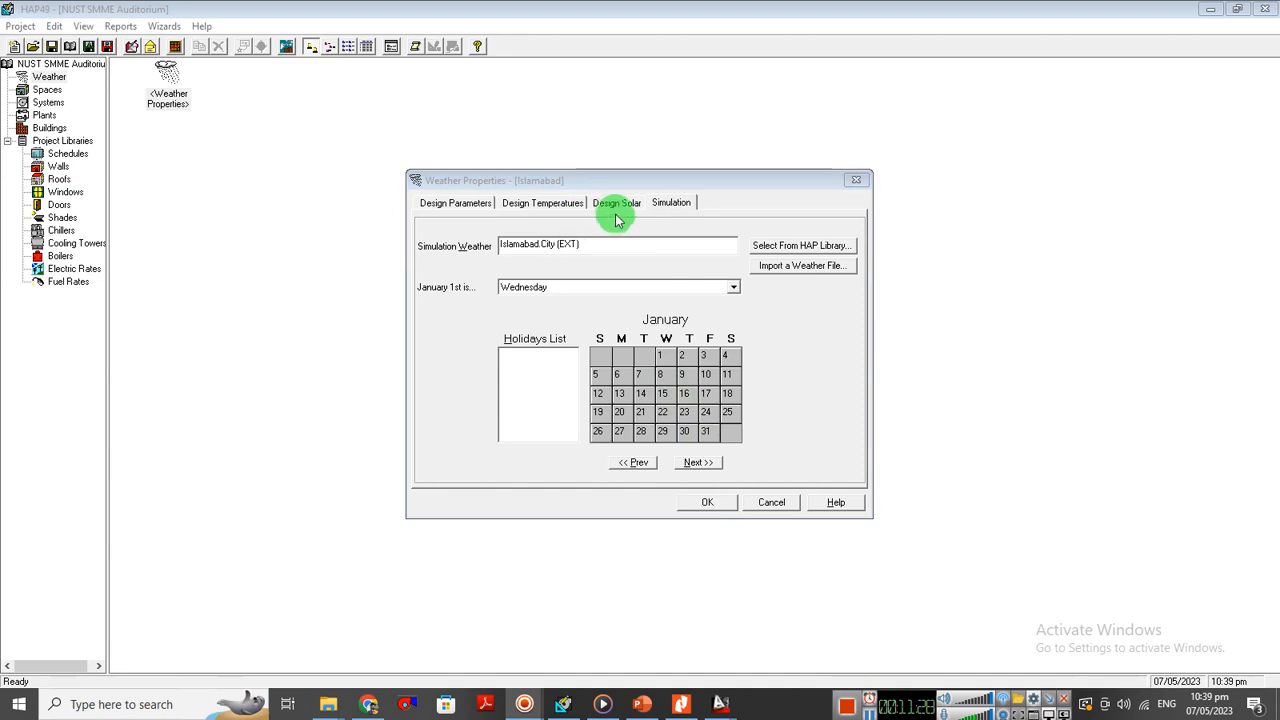
- Switch to Chrome, find islamabad on the climate.onebuilding.org Pakistan page, and download PAK_IS_Islamabad.City.415770_TMYx.2007-2021.zip
{"action": "left_click", "coordinate": [368, 704]}
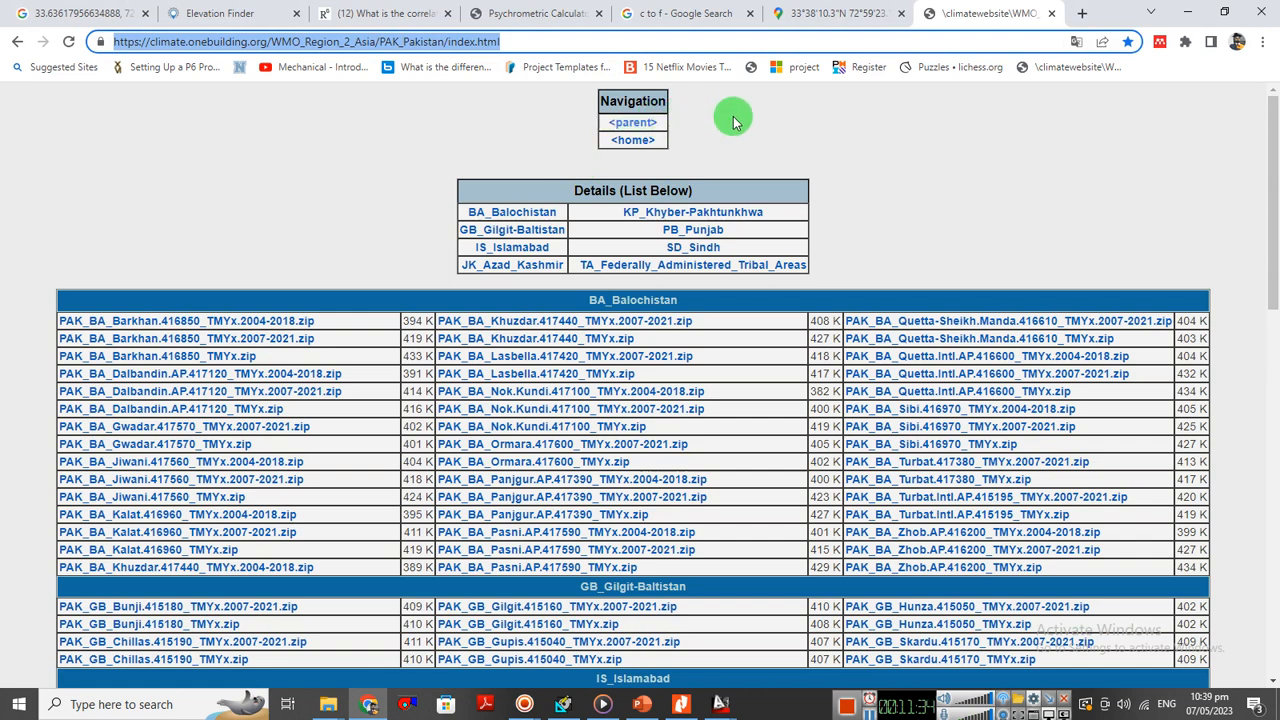
{"action": "key", "text": "ctrl+f"}
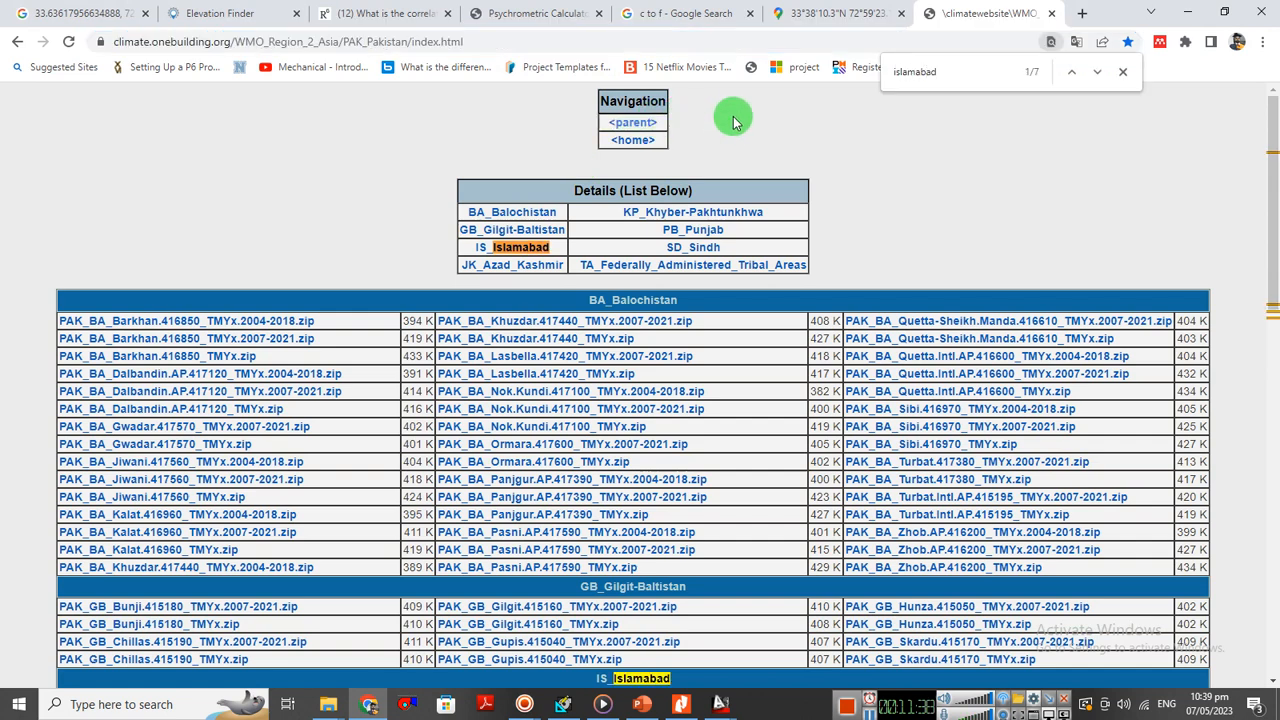
{"action": "left_click", "coordinate": [1097, 72]}
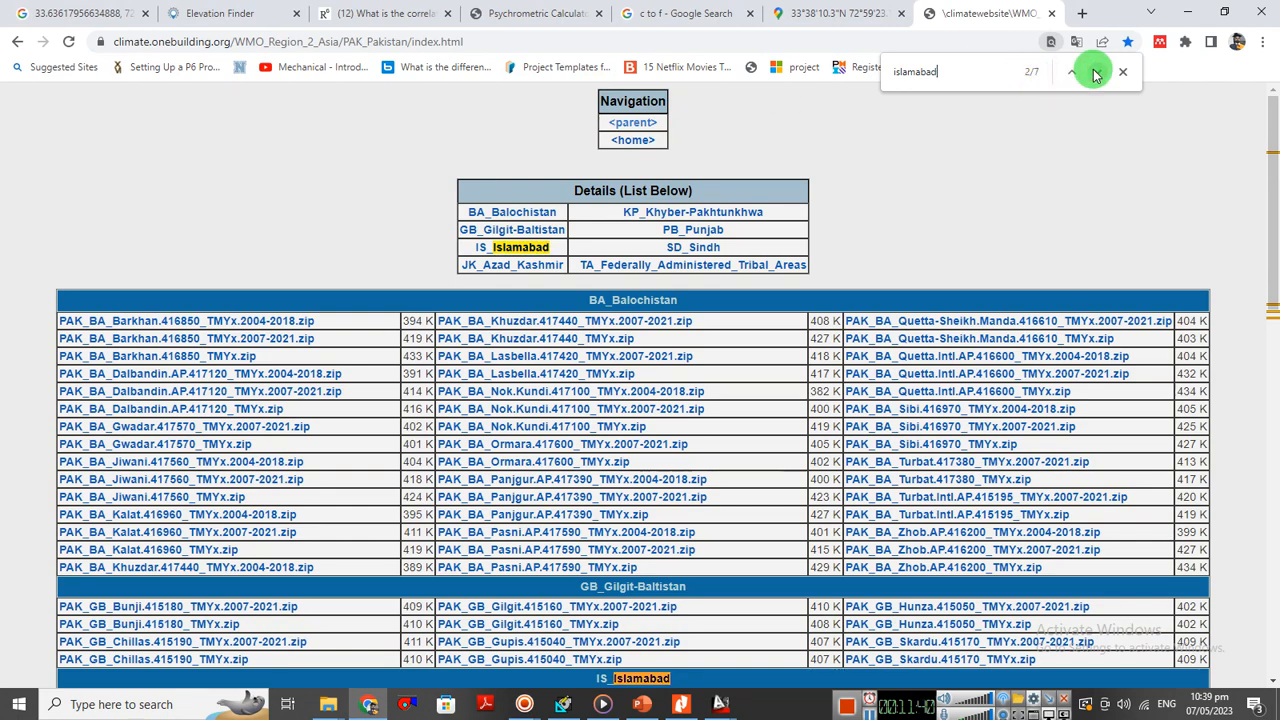
{"action": "left_click", "coordinate": [1097, 73]}
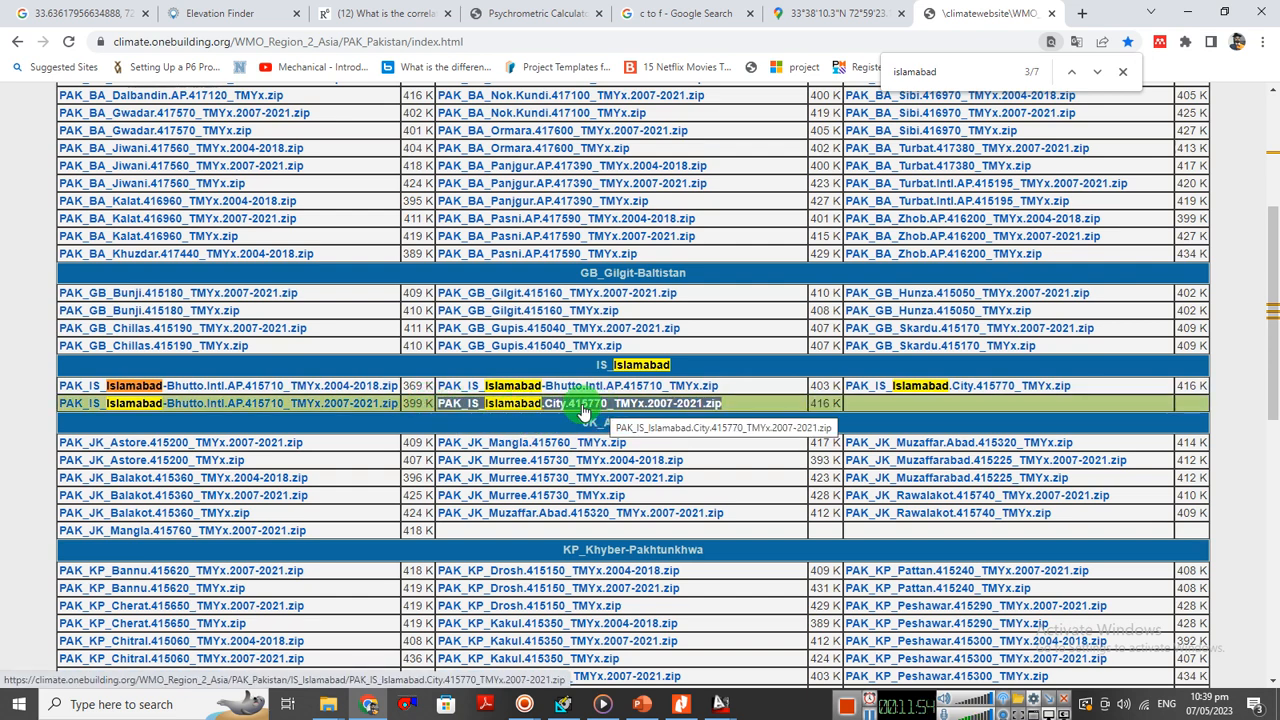
{"action": "left_click", "coordinate": [662, 406]}
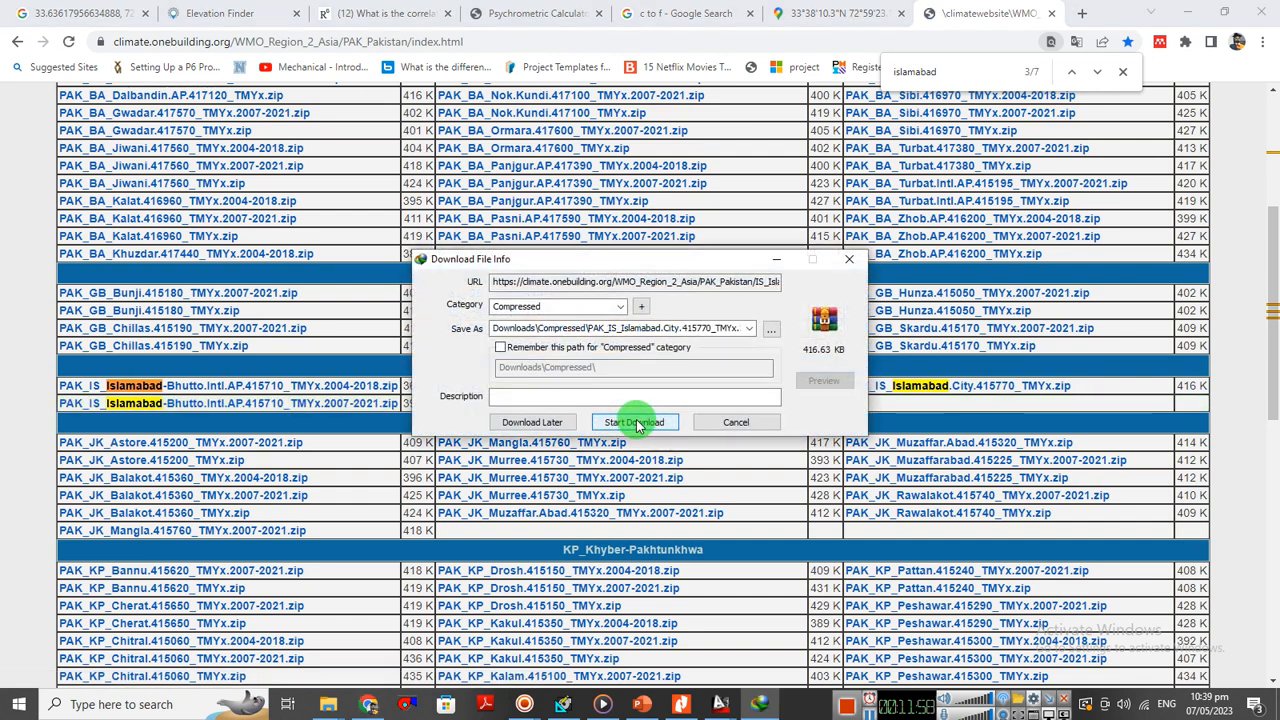
{"action": "left_click", "coordinate": [626, 421]}
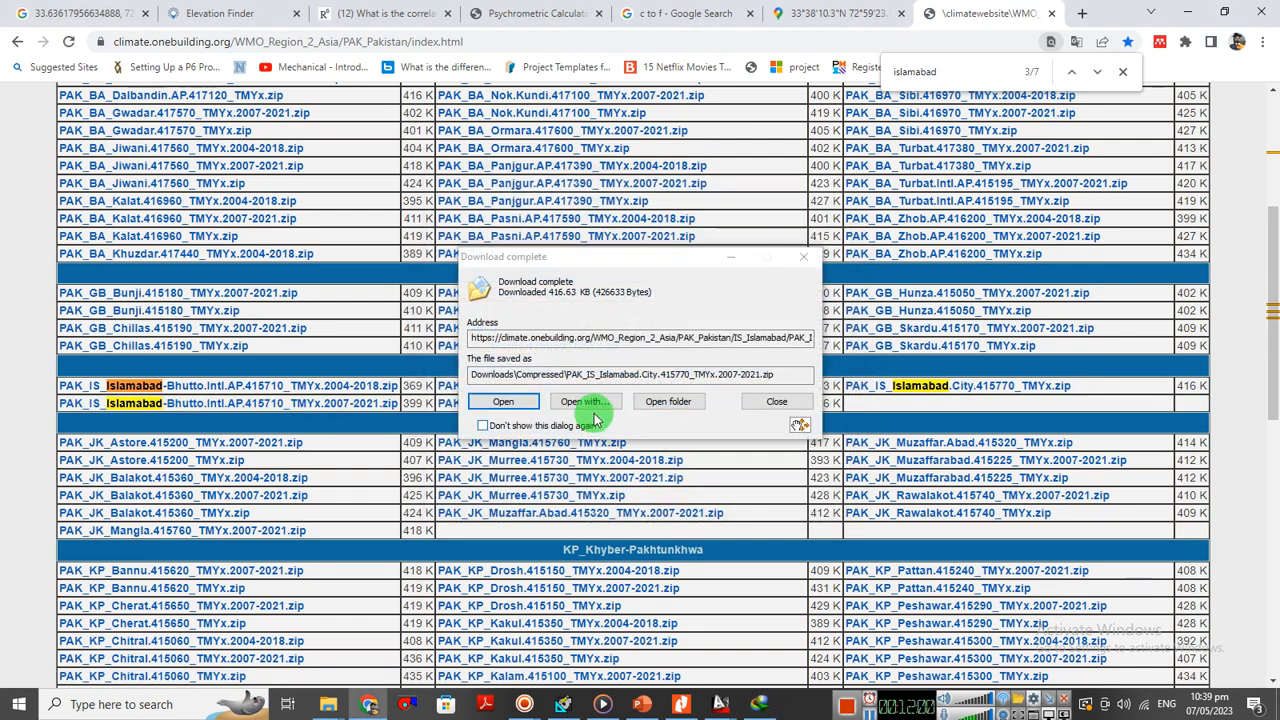
- Open the downloaded Islamabad City archive in WinRAR from its Compressed folder and select PAK_IS_Islamabad.City.415770_TMYx.2007-2021.epw
{"action": "left_click", "coordinate": [651, 401]}
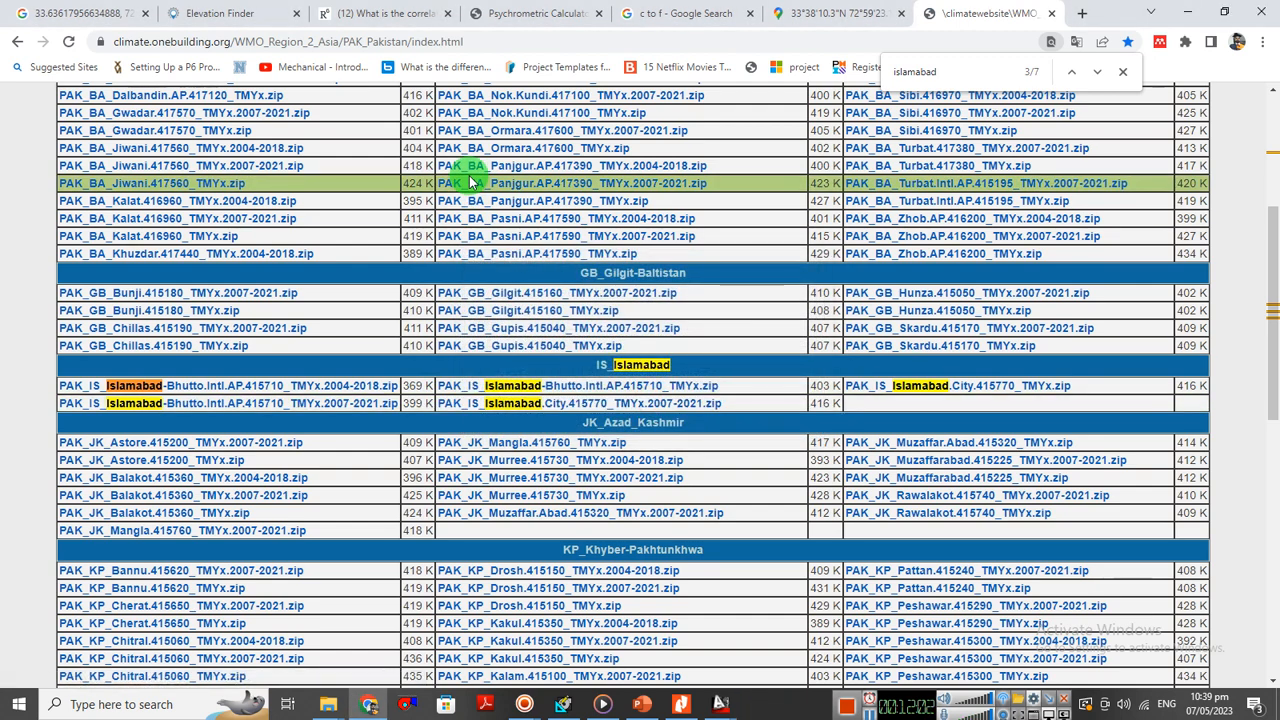
{"action": "mouse_move", "coordinate": [328, 704]}
{"action": "left_click", "coordinate": [457, 620]}
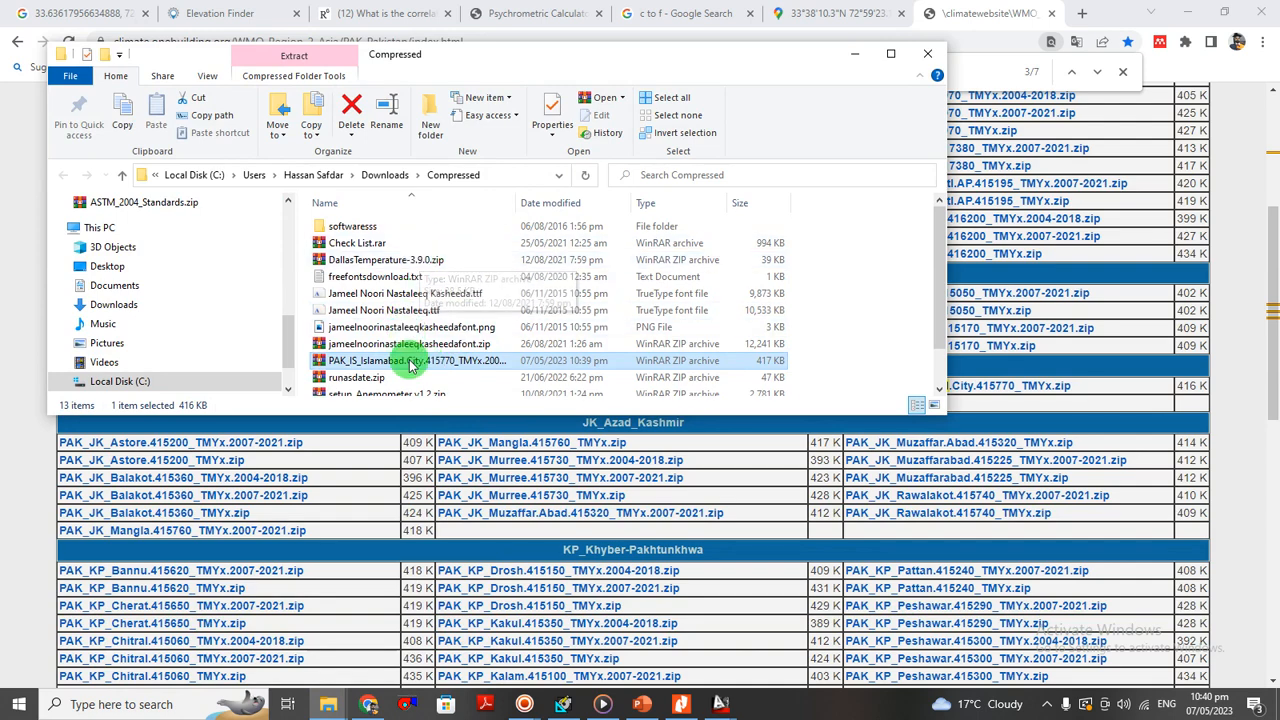
{"action": "double_click", "coordinate": [407, 368]}
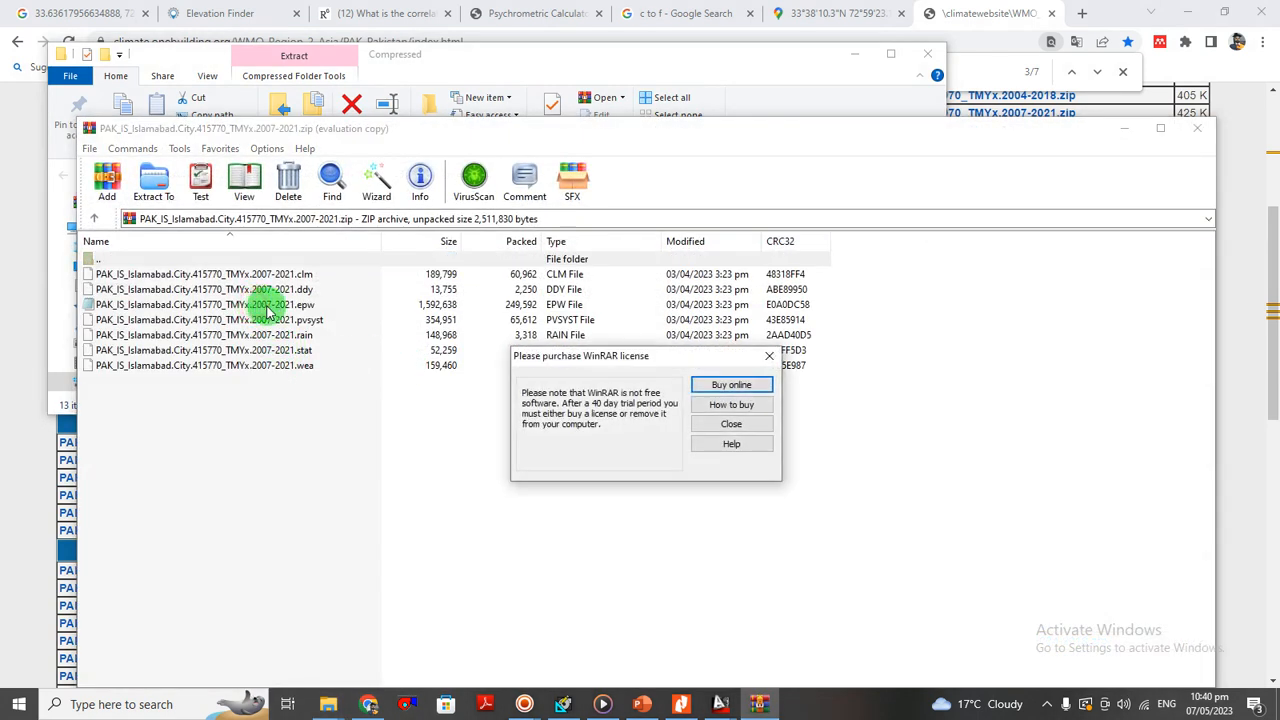
{"action": "left_click", "coordinate": [734, 438]}
{"action": "left_click", "coordinate": [278, 305]}
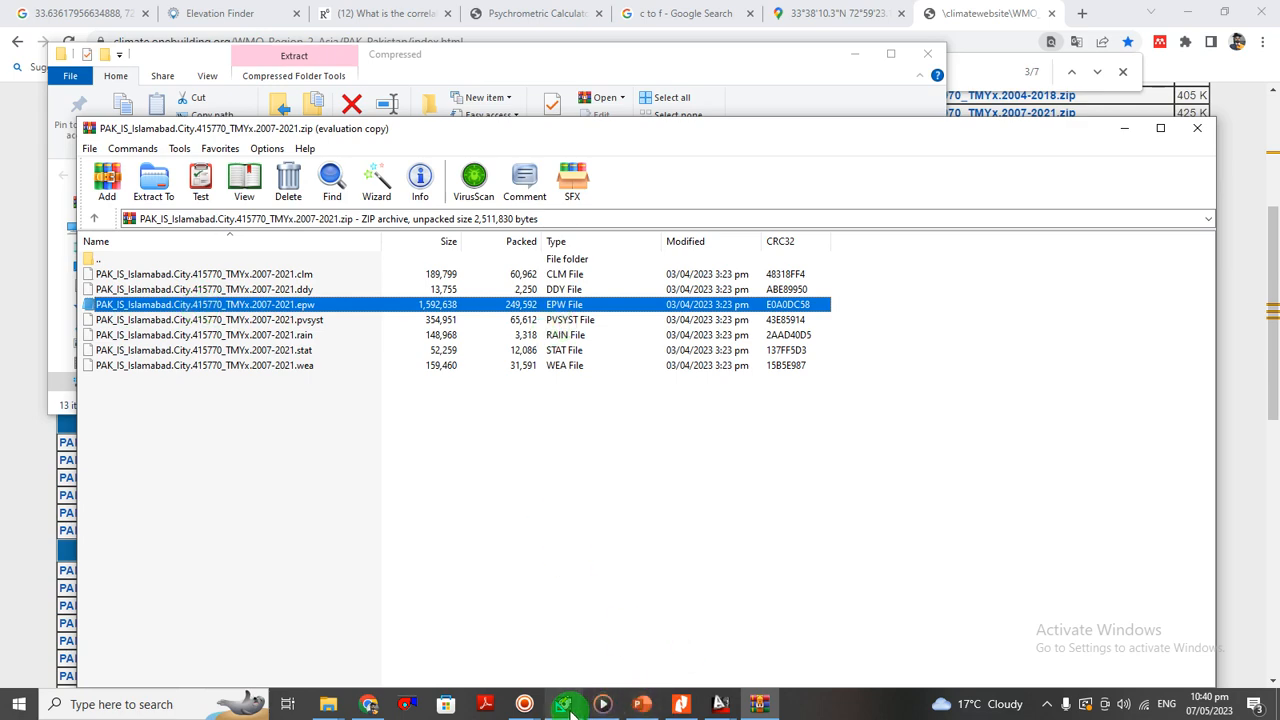
- Switch to HAP and import PAK_IS_Islamabad.City.415770_TMYx.epw from the Weather File for Islamabad folder as the simulation weather
{"action": "left_click", "coordinate": [605, 705]}
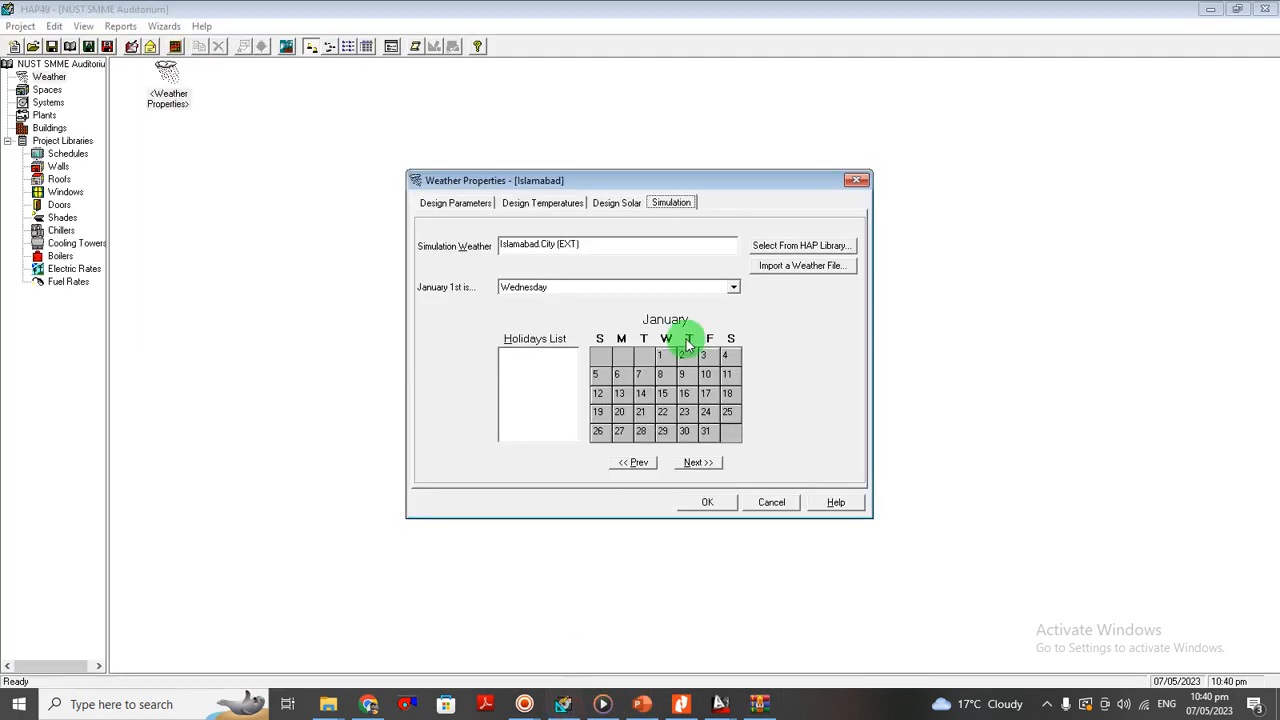
{"action": "left_click", "coordinate": [786, 268]}
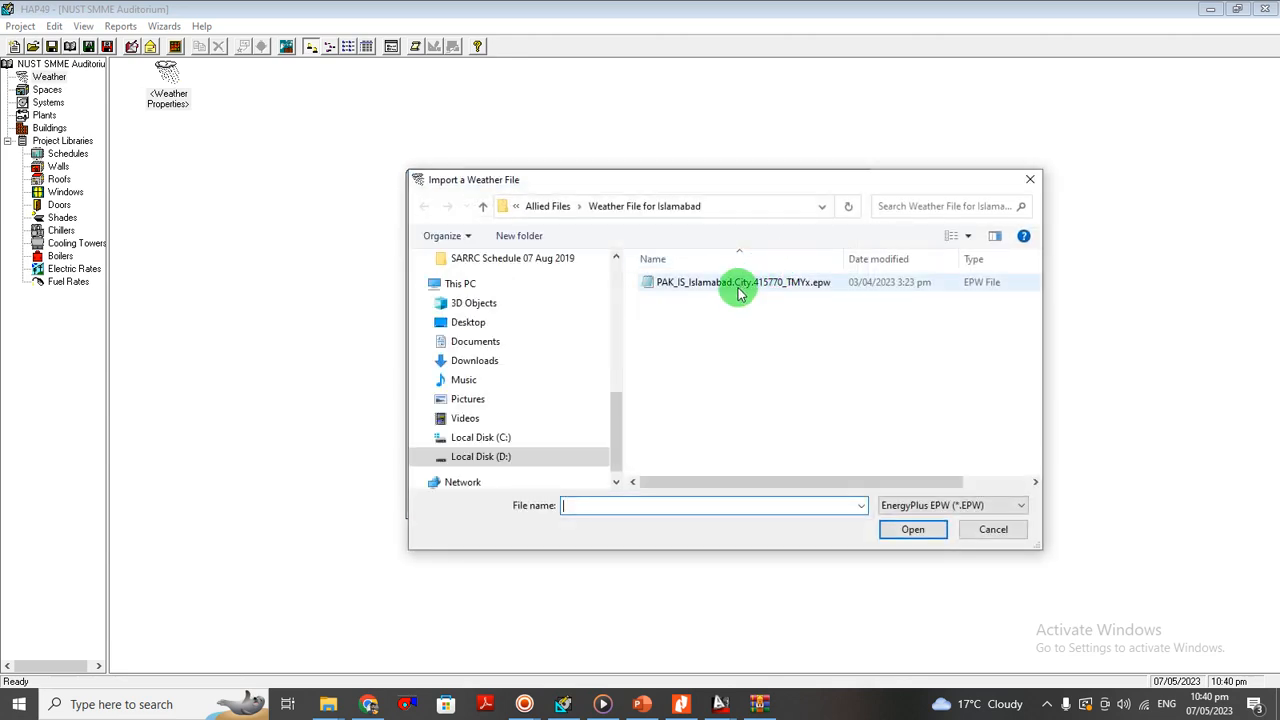
{"action": "left_click", "coordinate": [684, 284]}
{"action": "left_click", "coordinate": [913, 532]}
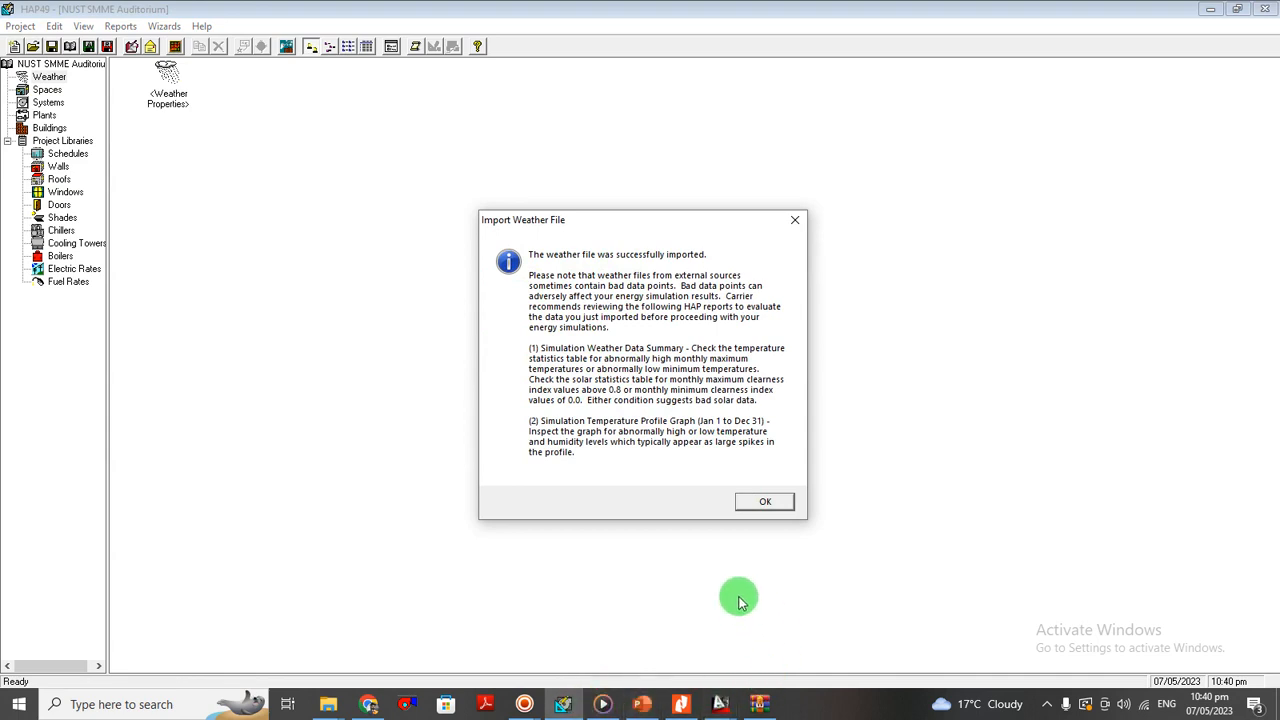
{"action": "key", "text": "Return"}
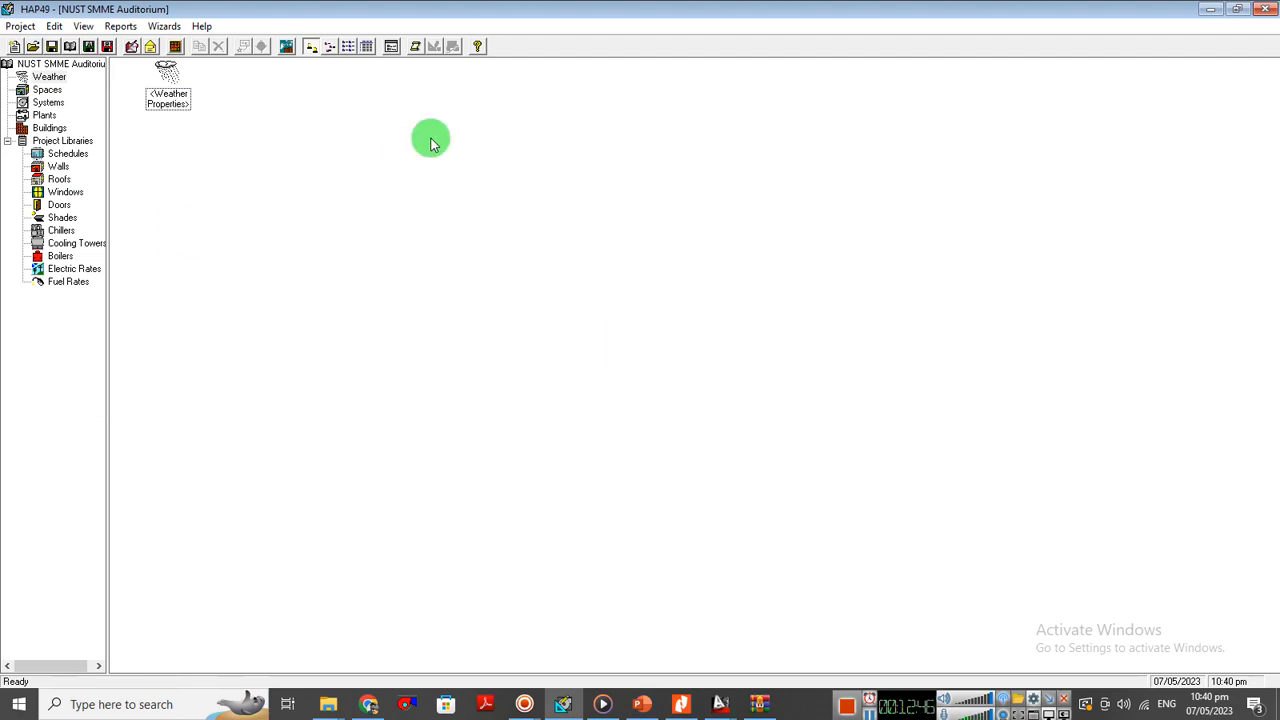
- Open the space properties of SMME Auditorium(1) and review its name and floor area
{"action": "left_click", "coordinate": [47, 91]}
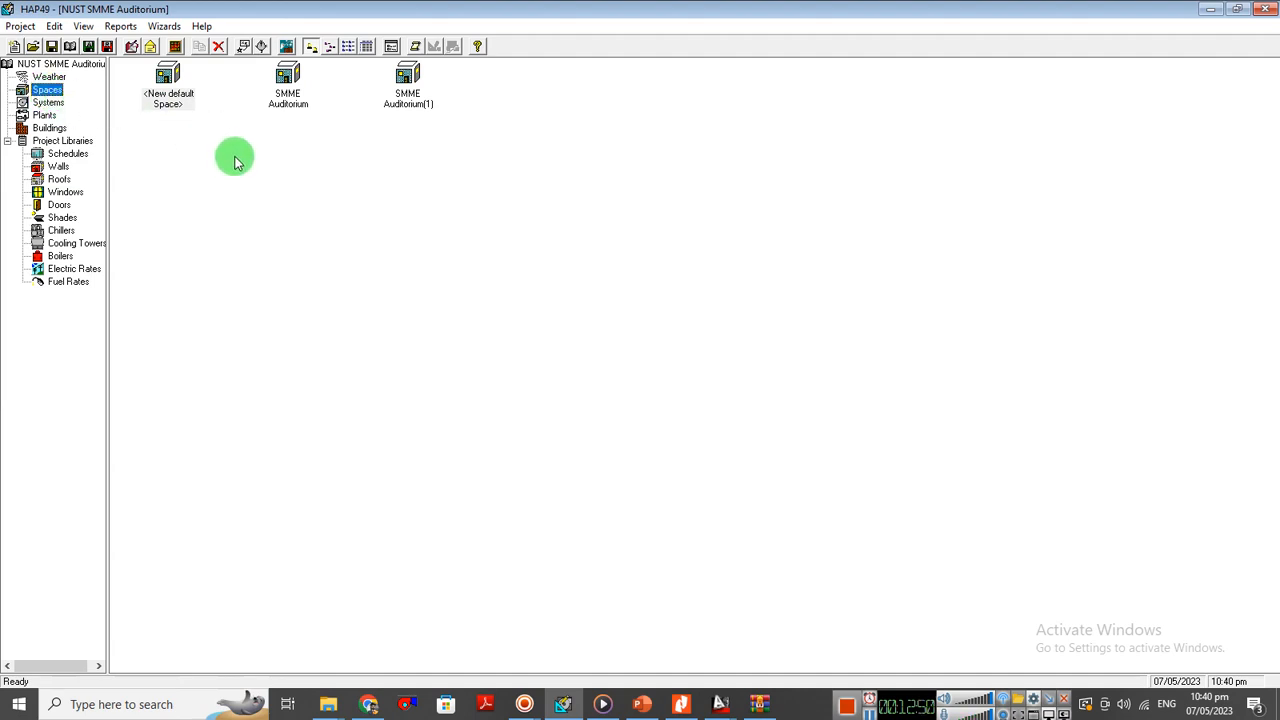
{"action": "double_click", "coordinate": [419, 106]}
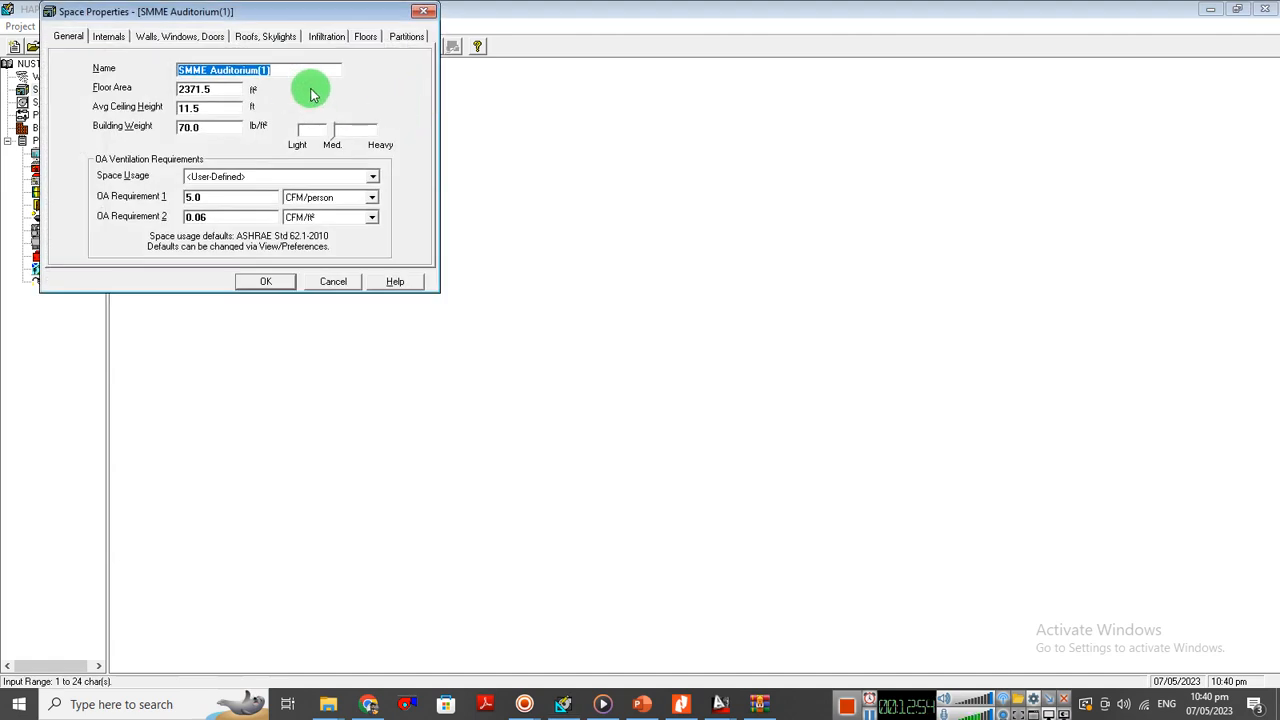
{"action": "left_click", "coordinate": [314, 71]}
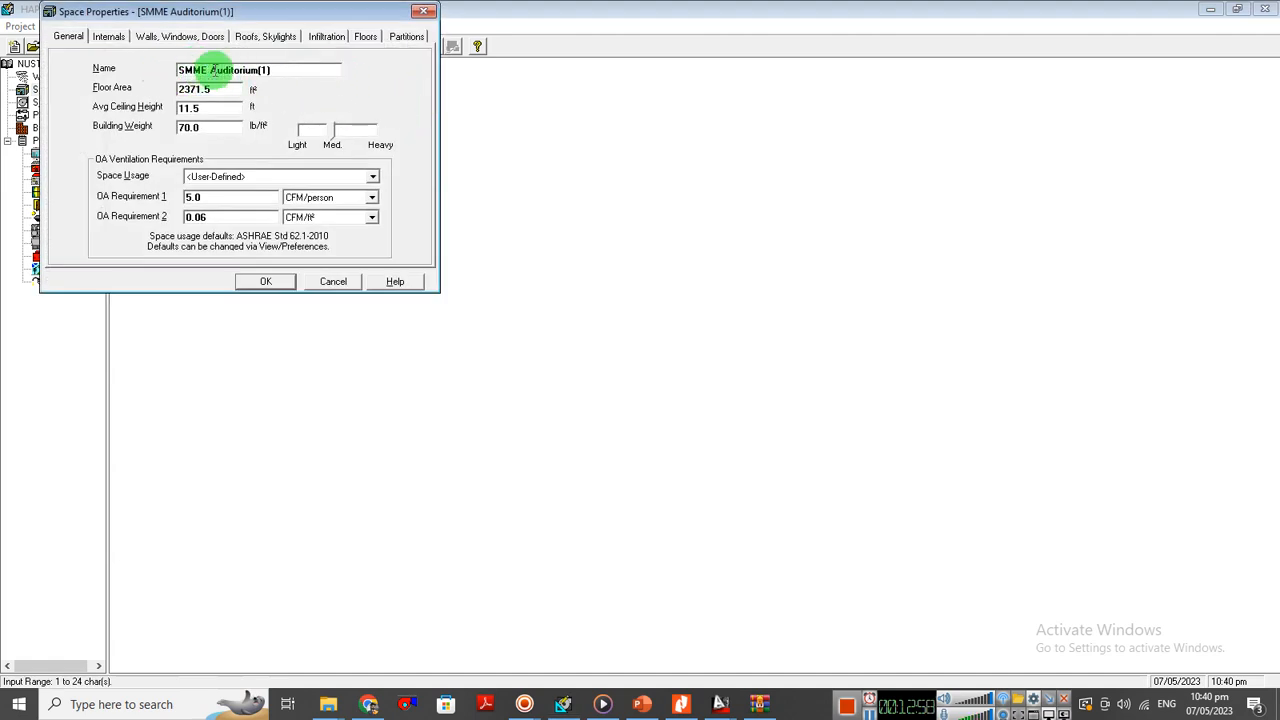
{"action": "double_click", "coordinate": [218, 90]}
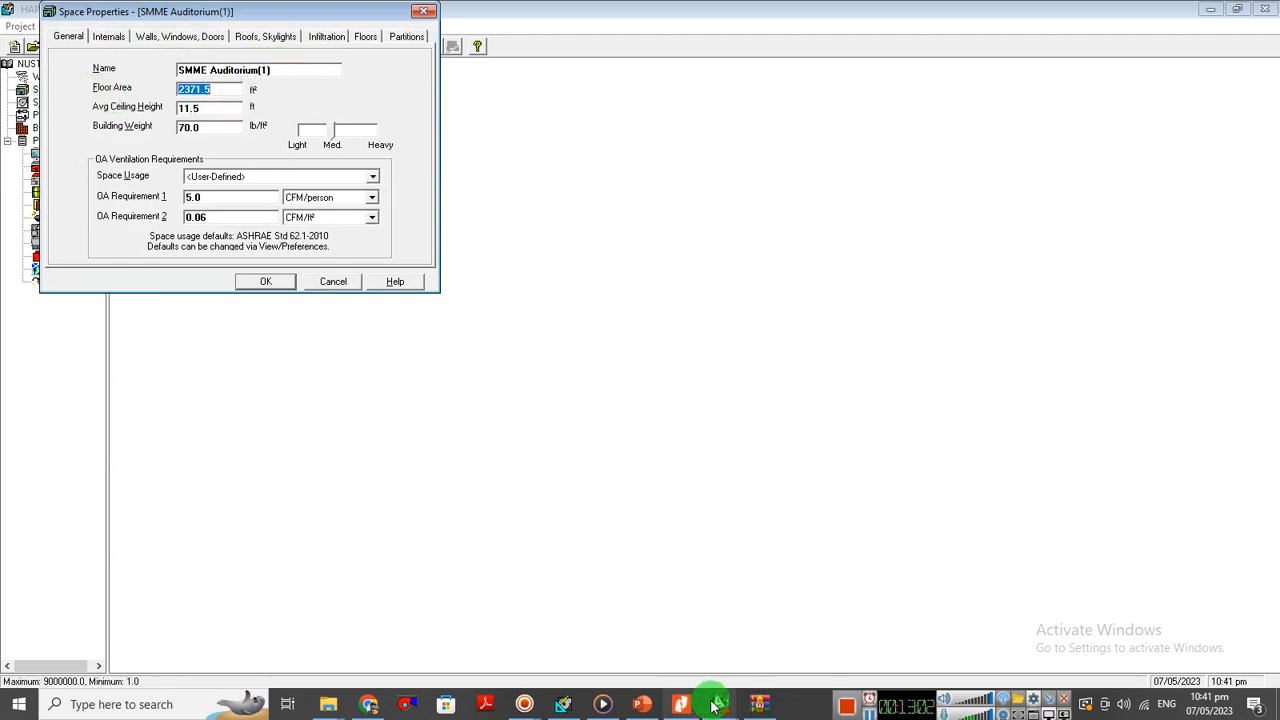
- Check the hall dimensions in AutoCAD's SMME (East Wing NEW) drawing, multiply 46.5 by 51 in Calculator, and return to HAP
{"action": "mouse_move", "coordinate": [716, 706]}
{"action": "left_click", "coordinate": [733, 632]}
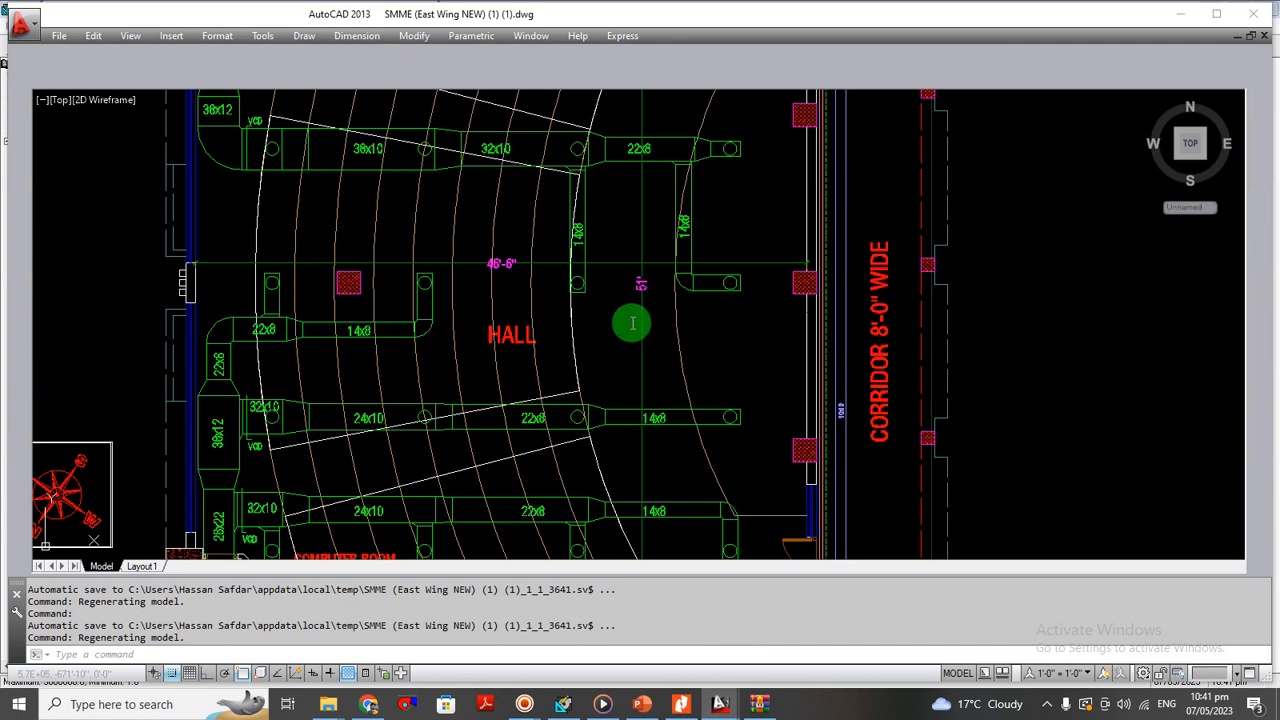
{"action": "scroll", "coordinate": [501, 291], "scroll_direction": "up", "scroll_amount": 2}
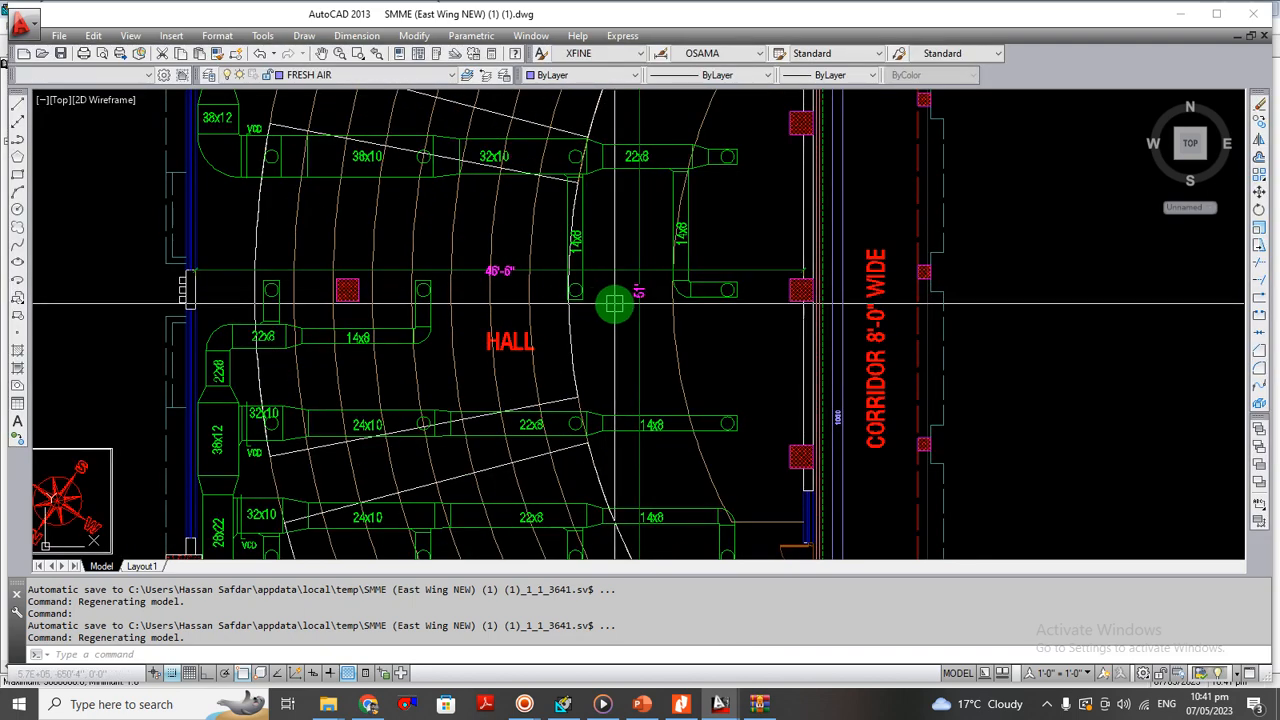
{"action": "key", "text": "XF86Calculator"}
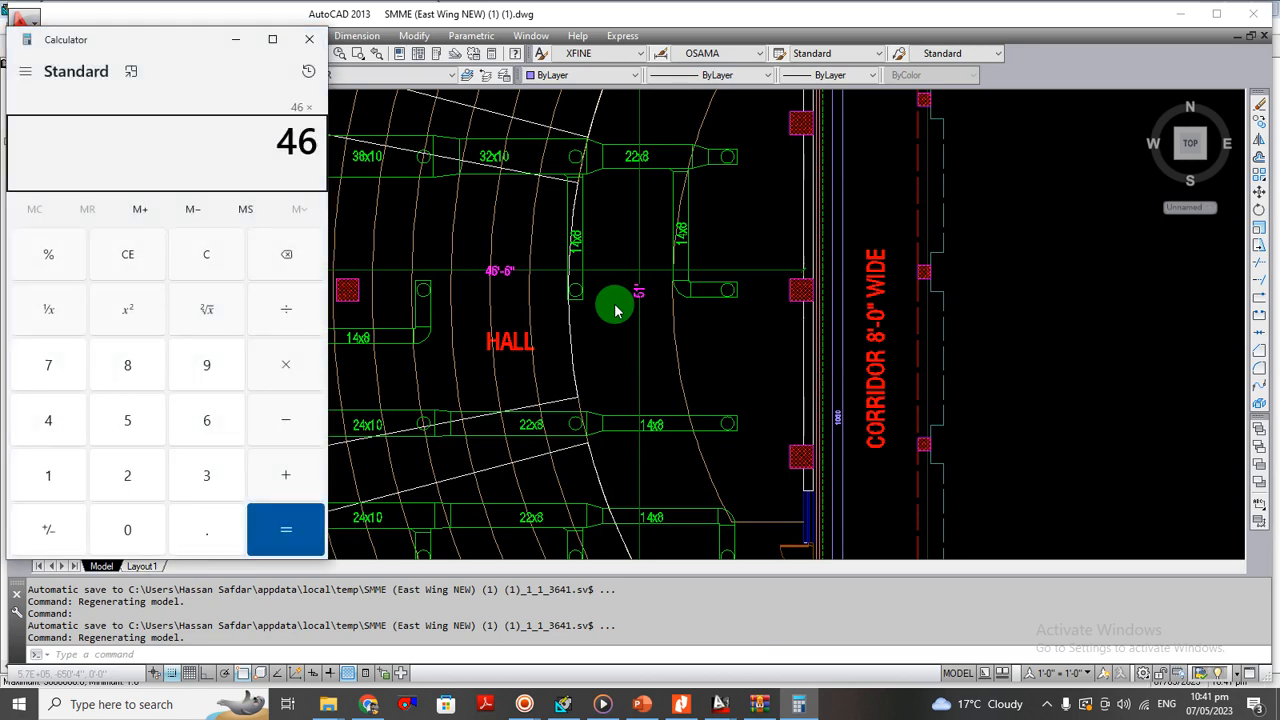
{"action": "type", "text": "5"}
{"action": "key", "text": "asterisk"}
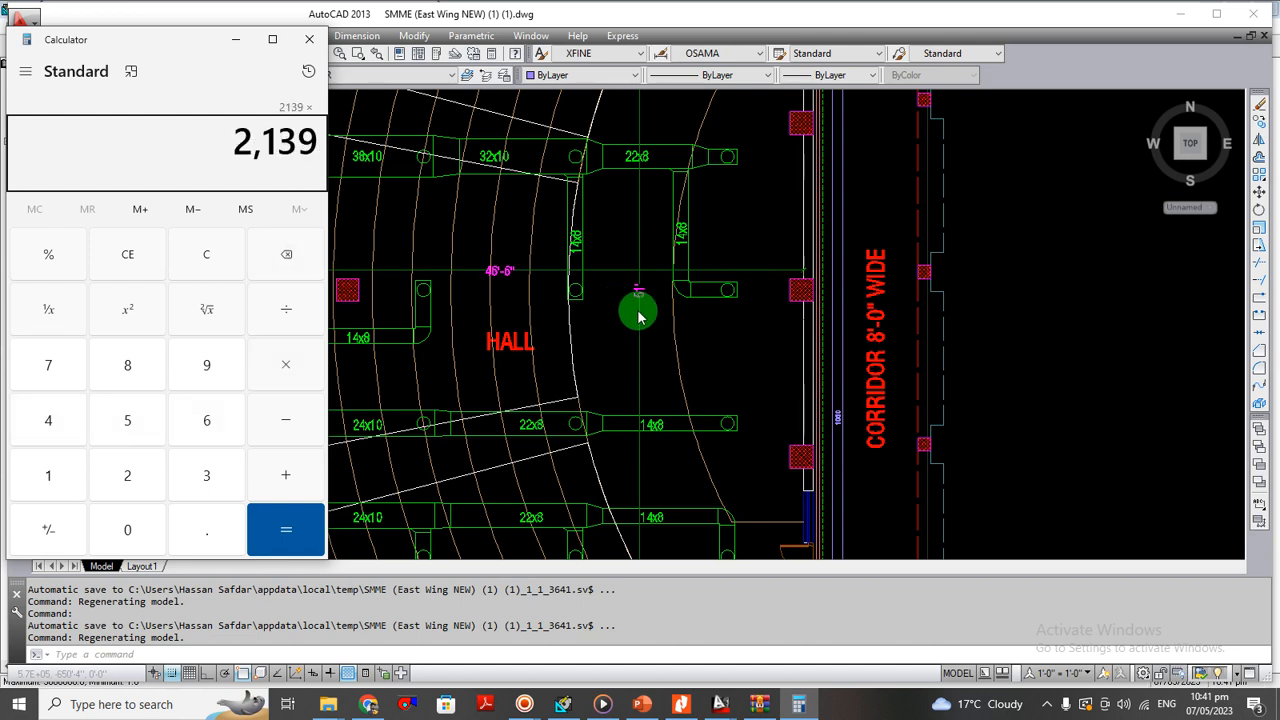
{"action": "left_click", "coordinate": [193, 257]}
{"action": "type", "text": "46.5"}
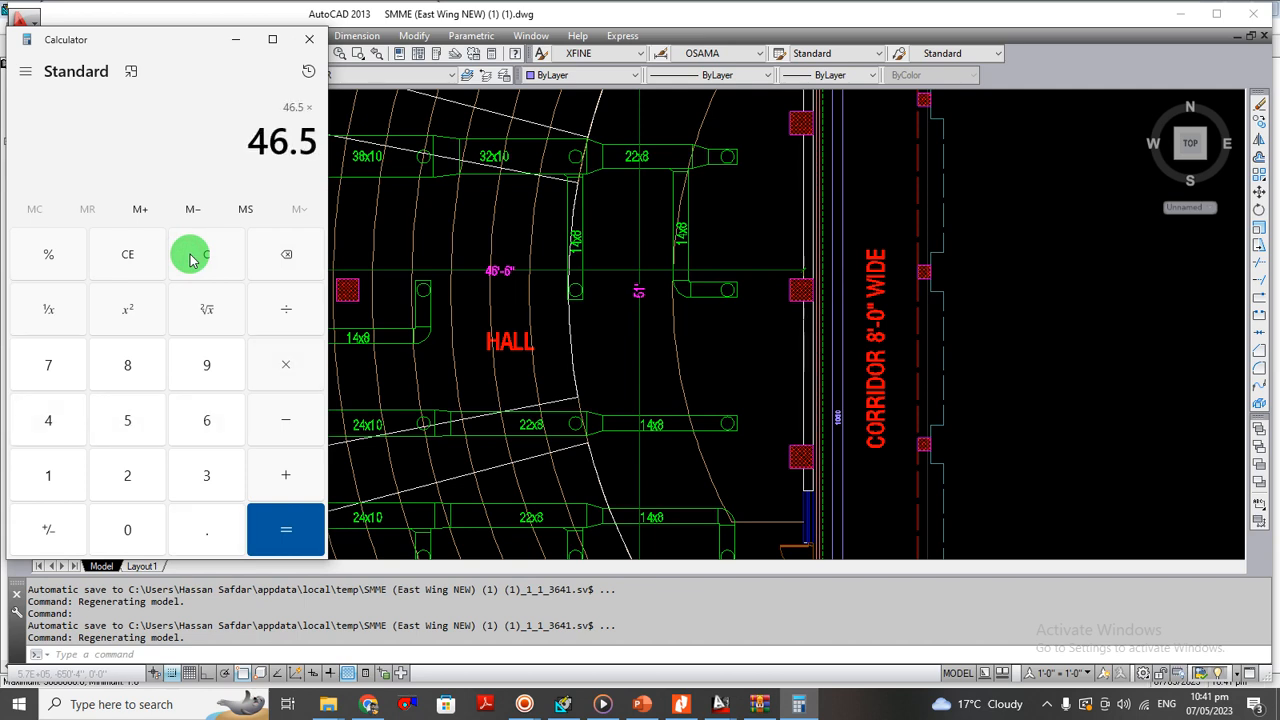
{"action": "key", "text": "Return"}
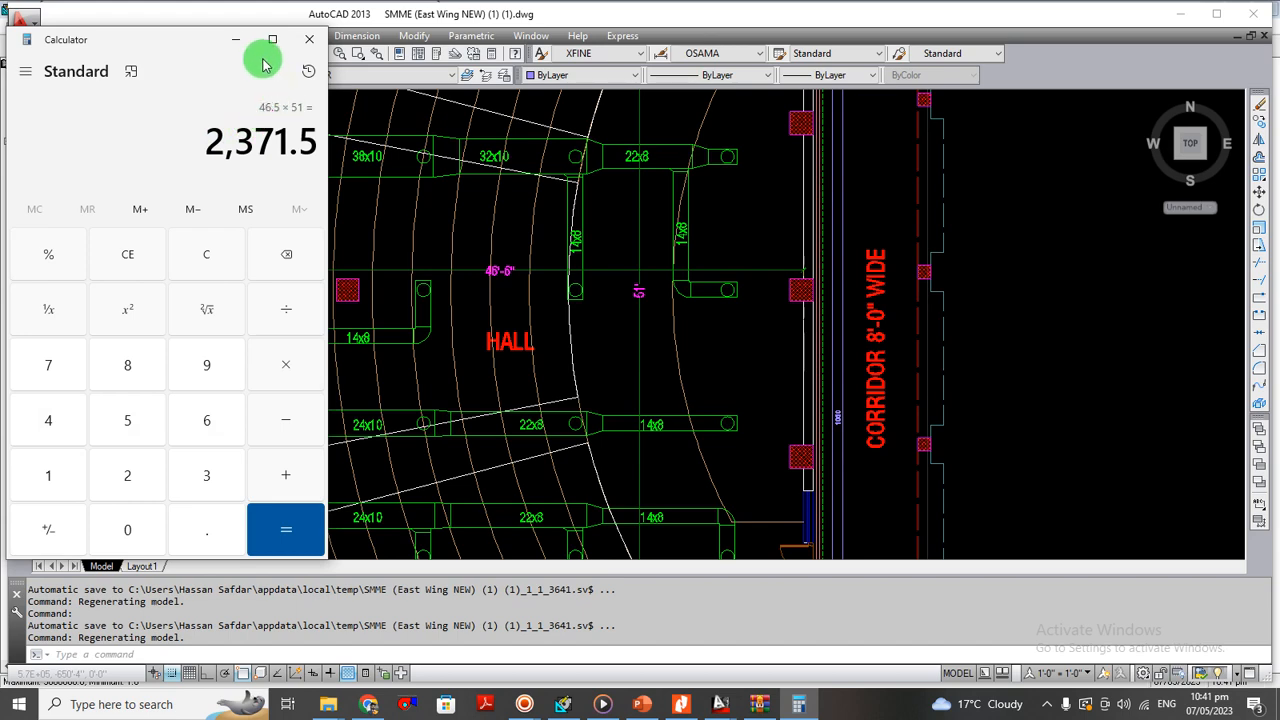
{"action": "left_click", "coordinate": [235, 39]}
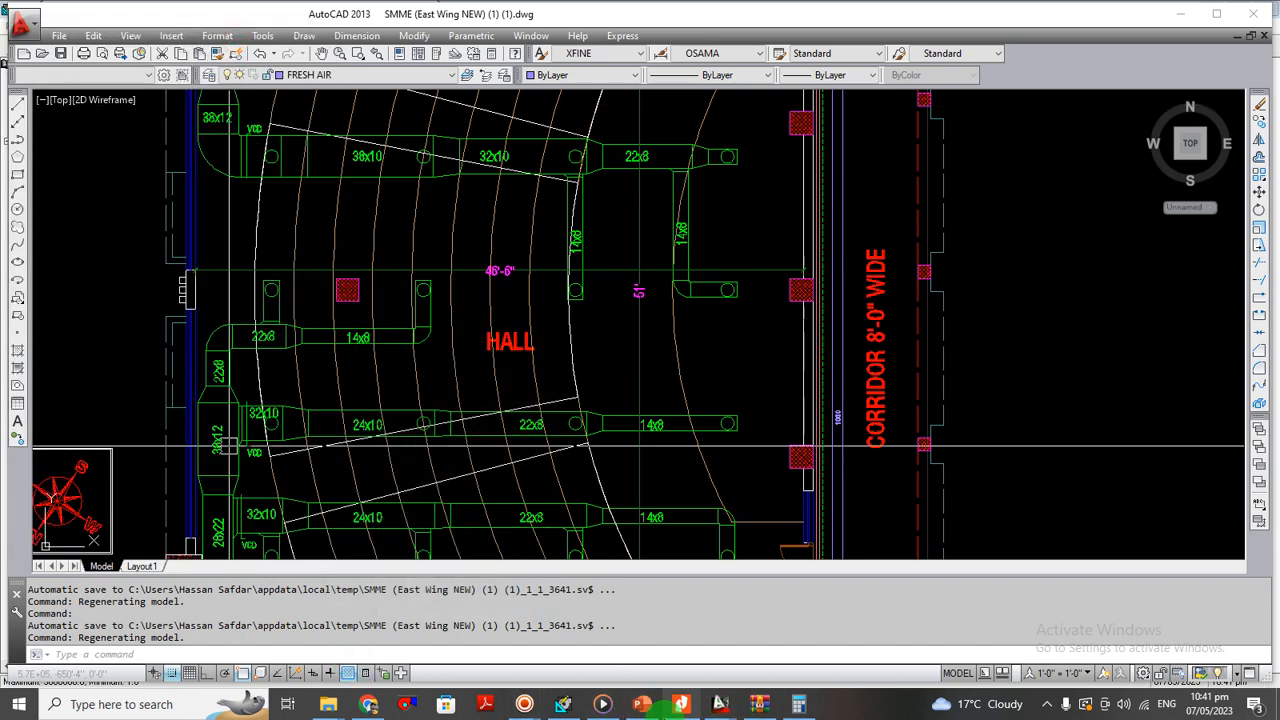
{"action": "left_click", "coordinate": [561, 705]}
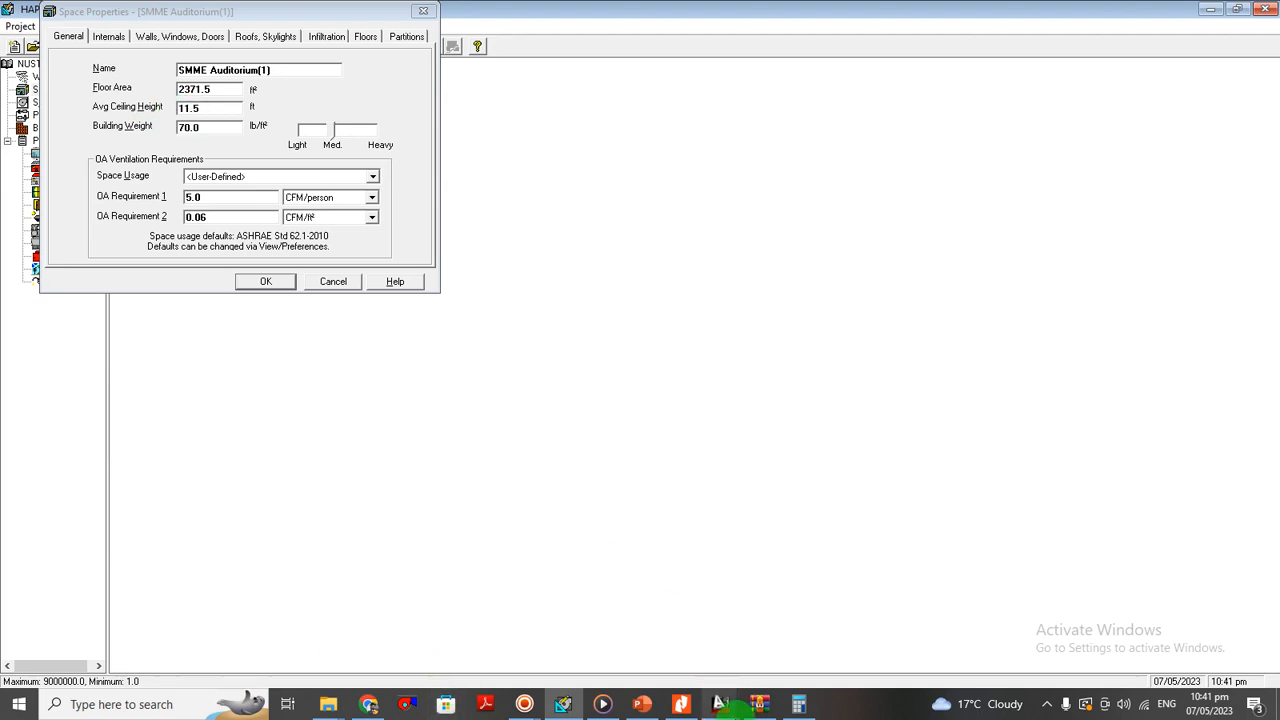
- Switch to SMME EAST FINAL SUBMISION.dwg in AutoCAD and add a vertical linear dimension from floor to roof slab in the top-storey Class Room # 01 section
{"action": "mouse_move", "coordinate": [720, 704]}
{"action": "left_click", "coordinate": [601, 636]}
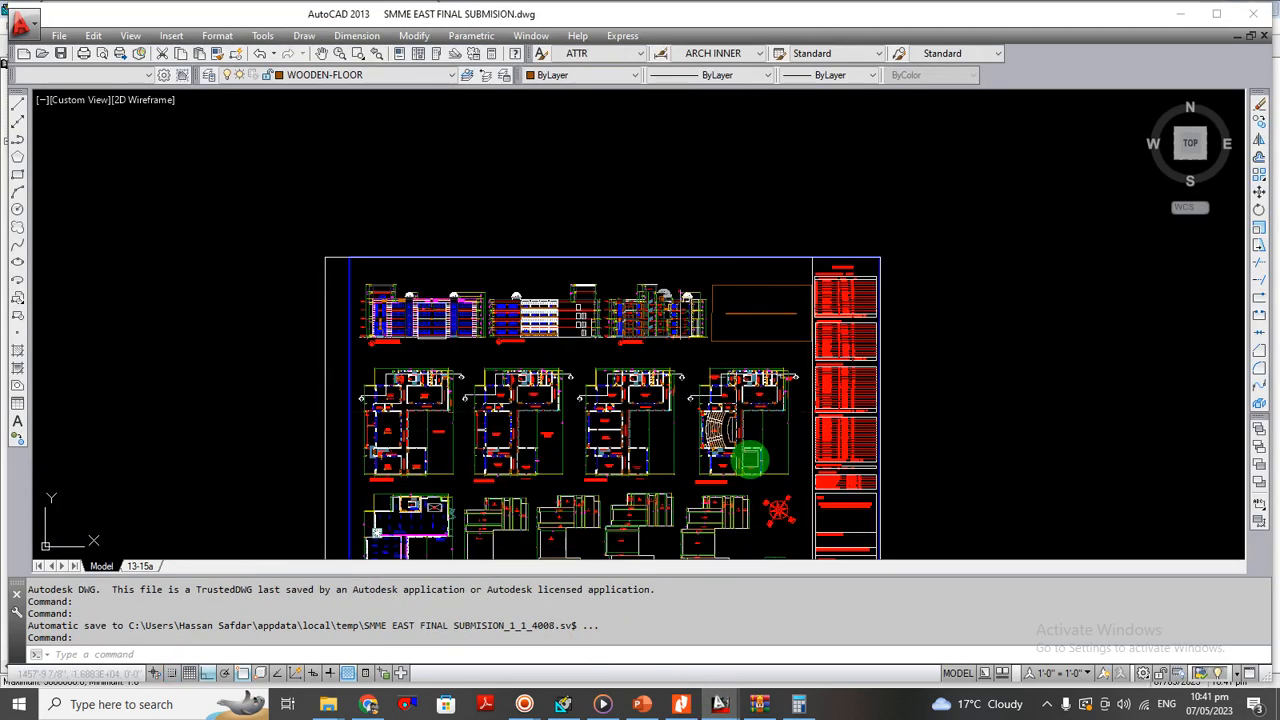
{"action": "left_click_drag", "start_coordinate": [712, 426], "coordinate": [614, 372]}
{"action": "scroll", "coordinate": [566, 241], "scroll_direction": "up", "scroll_amount": 2}
{"action": "scroll", "coordinate": [591, 248], "scroll_direction": "up", "scroll_amount": 5}
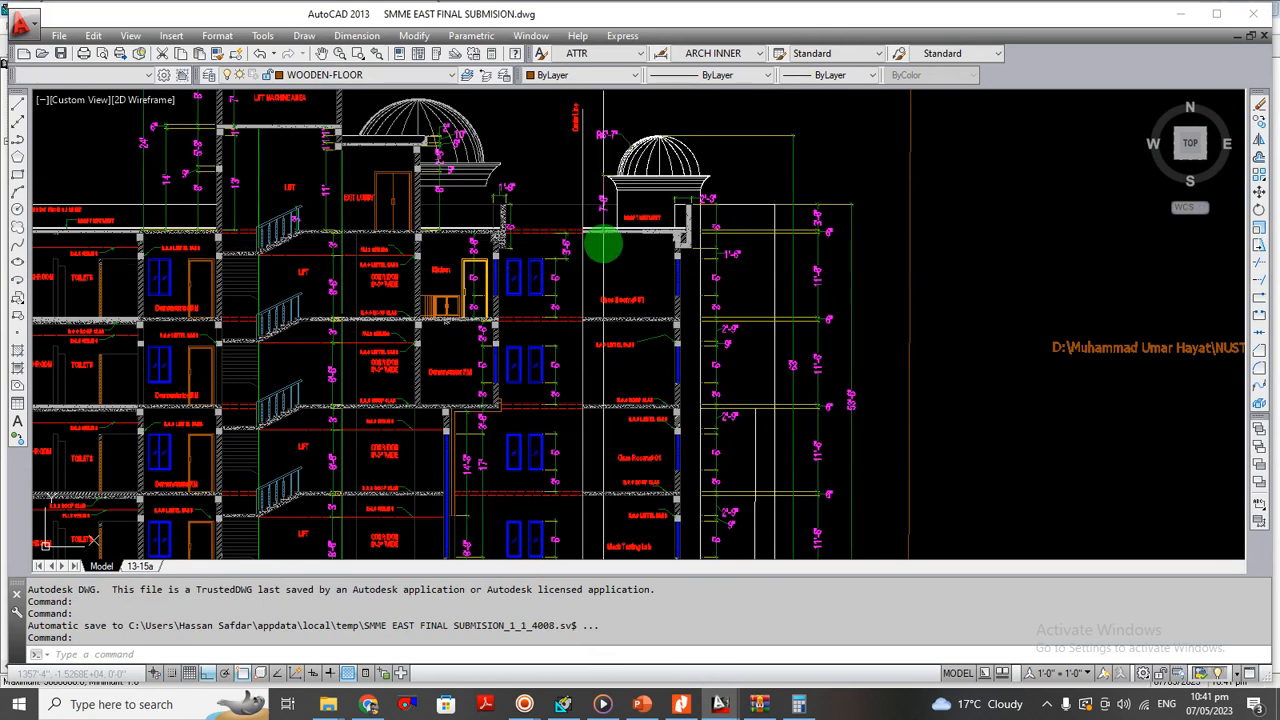
{"action": "scroll", "coordinate": [603, 245], "scroll_direction": "up", "scroll_amount": 4}
{"action": "type", "text": "d"}
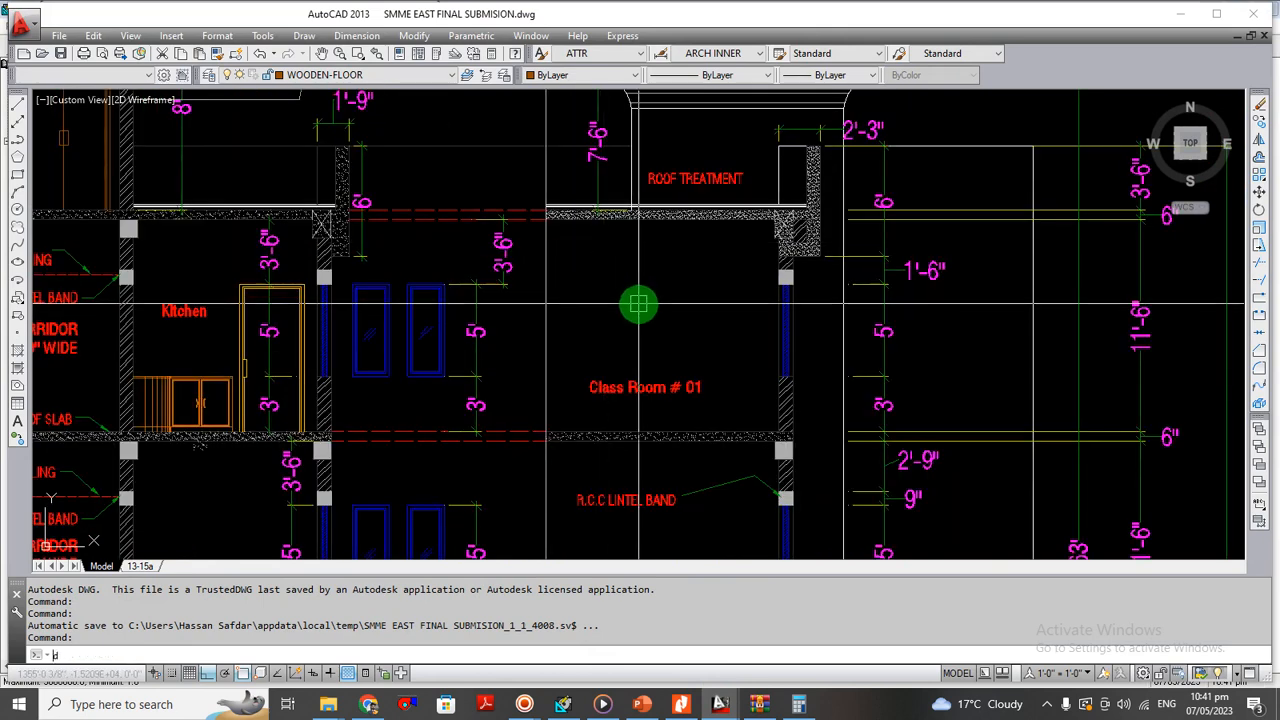
{"action": "type", "text": "li"}
{"action": "key", "text": "Return"}
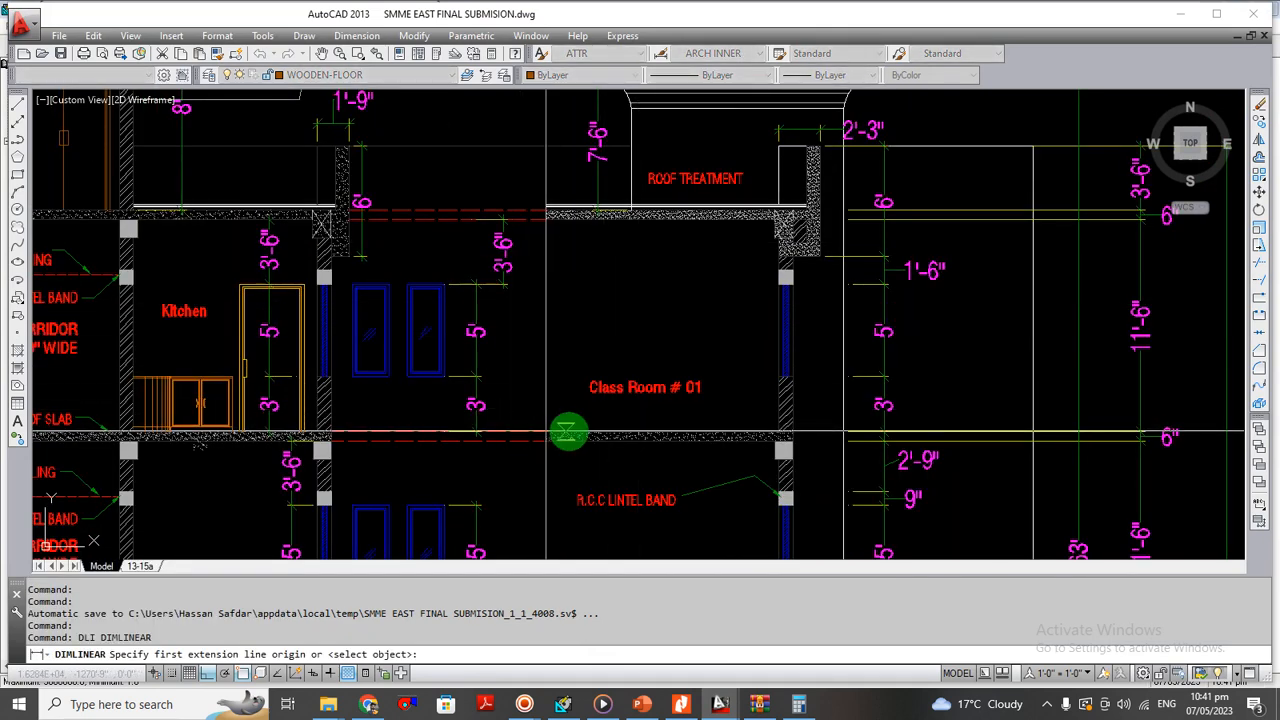
{"action": "left_click", "coordinate": [568, 432]}
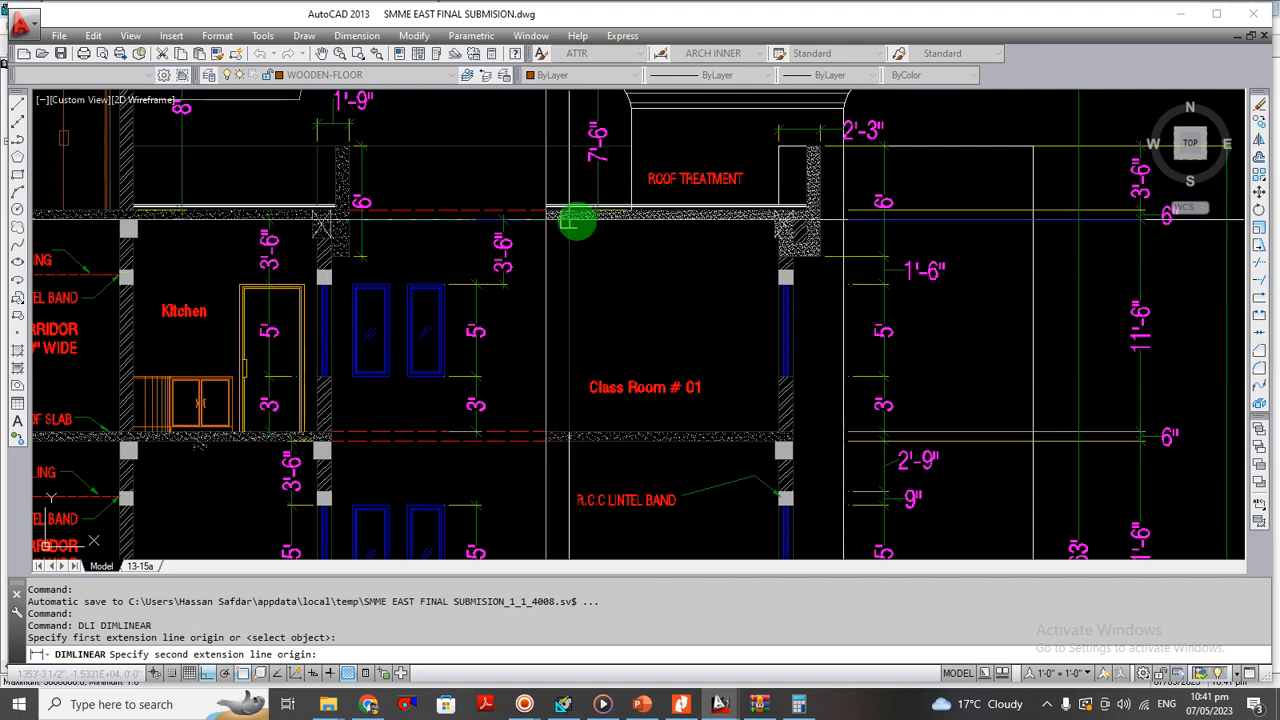
{"action": "left_click", "coordinate": [568, 222]}
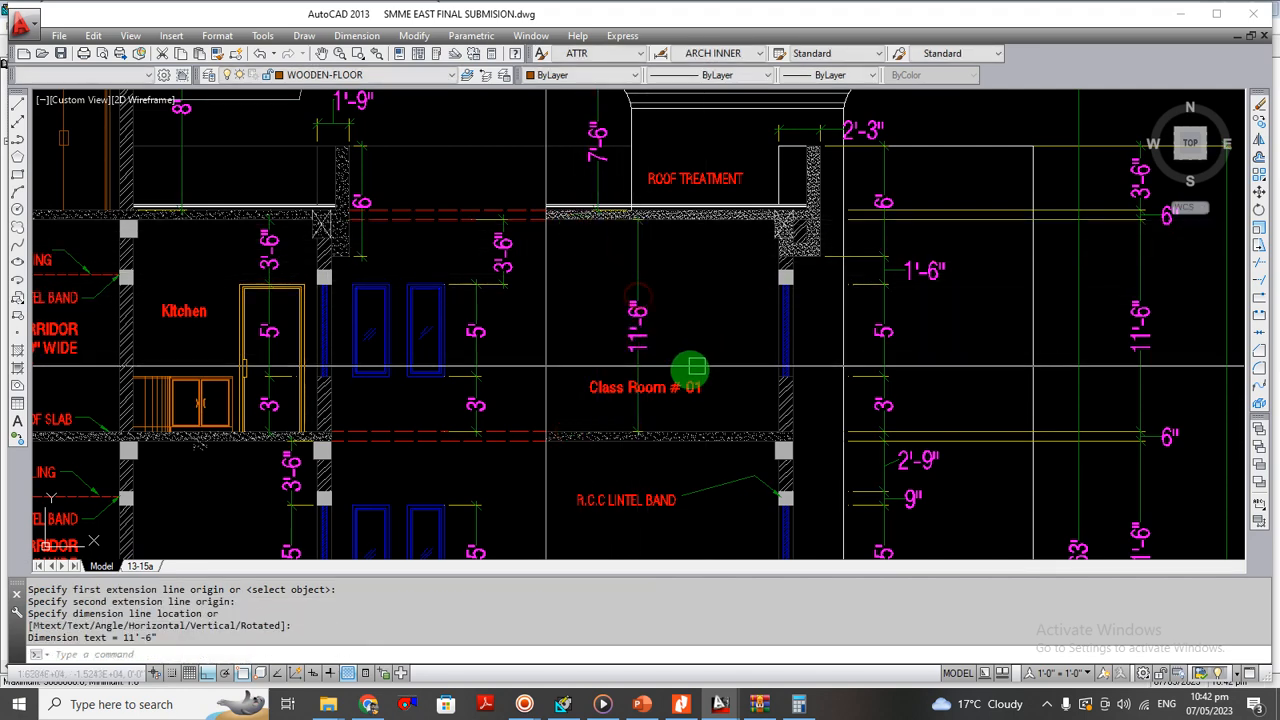
{"action": "left_click", "coordinate": [637, 350]}
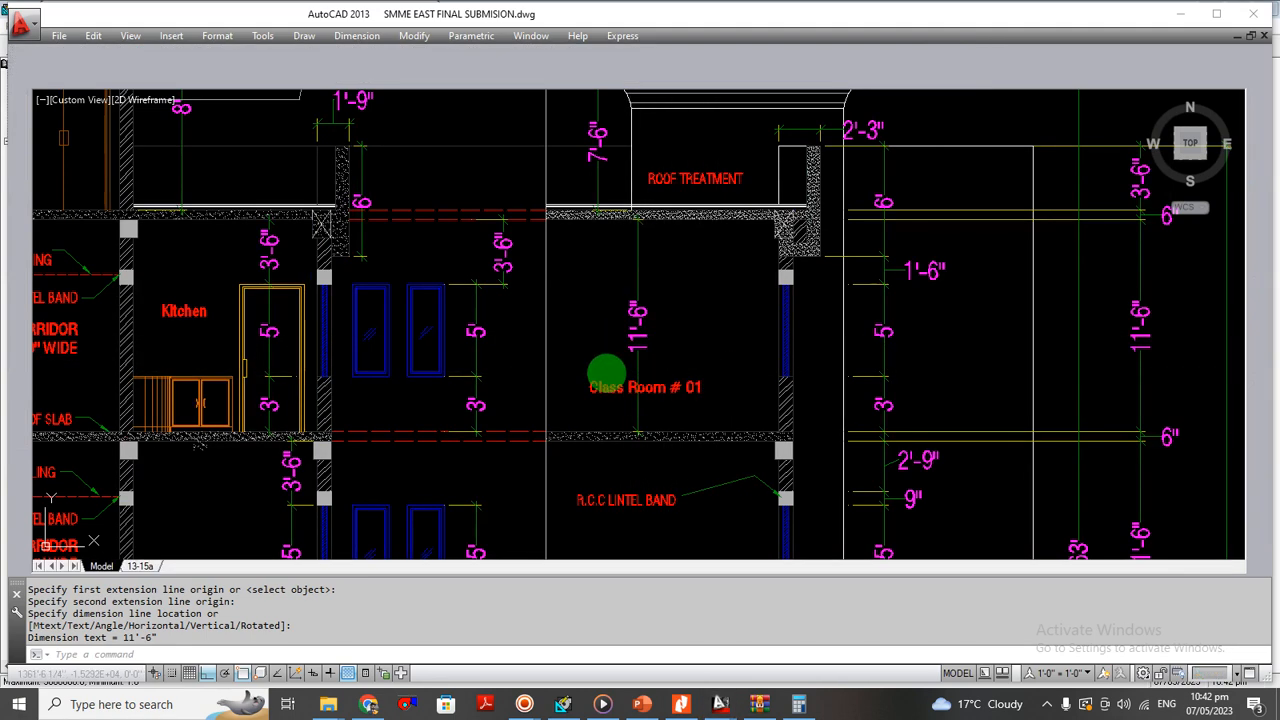
- Return to the space properties in HAP, check the average ceiling height, and set the building weight to 73.0 lb/ft²
{"action": "left_click", "coordinate": [1180, 14]}
{"action": "left_click", "coordinate": [228, 108]}
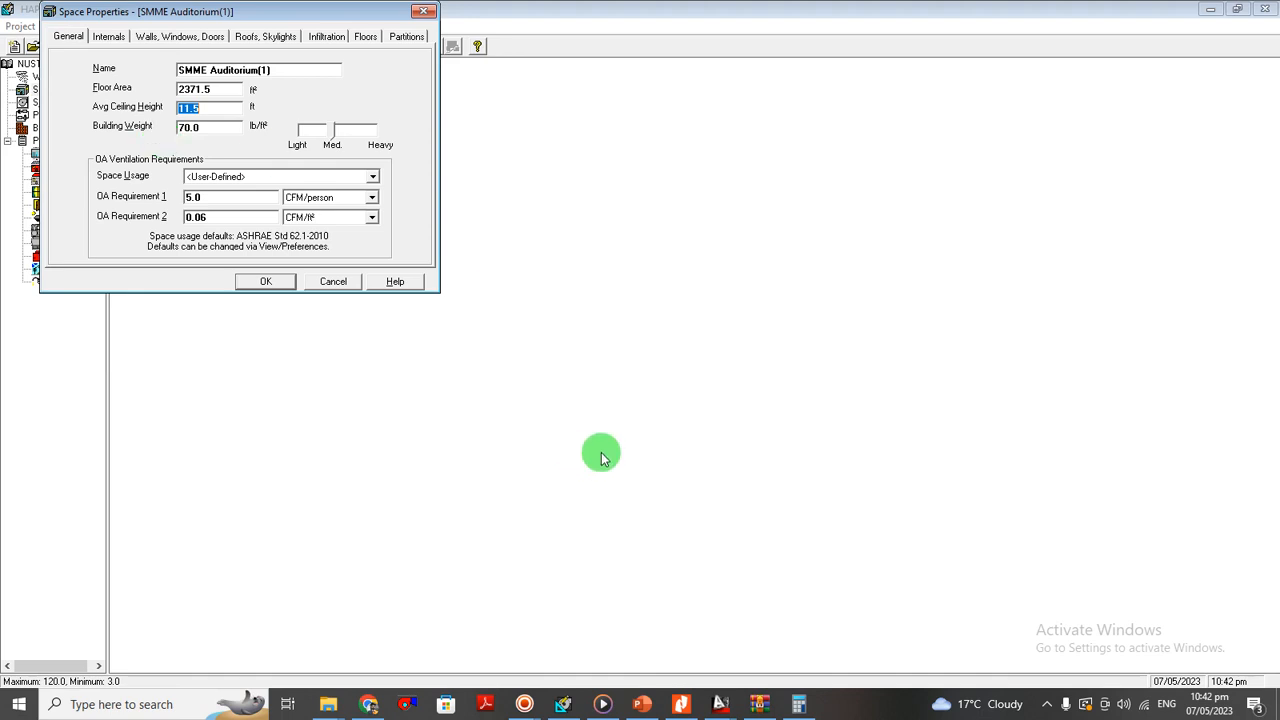
{"action": "left_click", "coordinate": [524, 704]}
{"action": "left_click", "coordinate": [499, 665]}
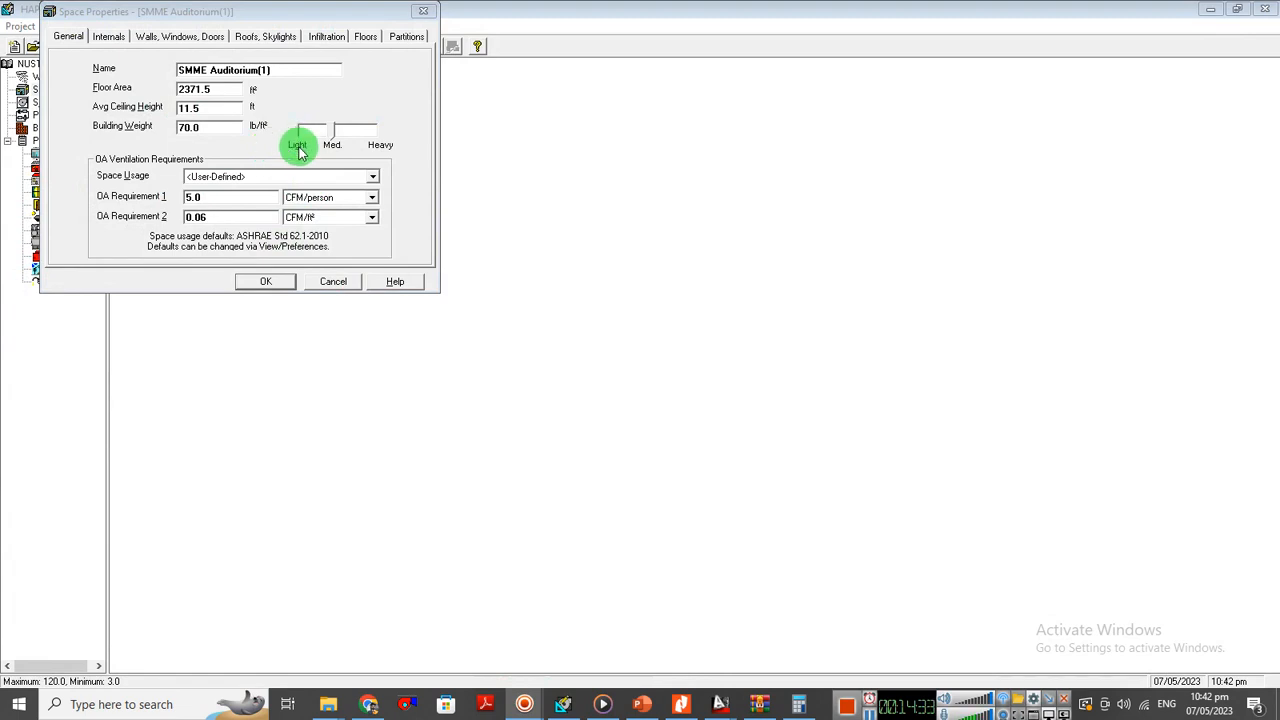
{"action": "left_click_drag", "start_coordinate": [331, 123], "coordinate": [294, 126]}
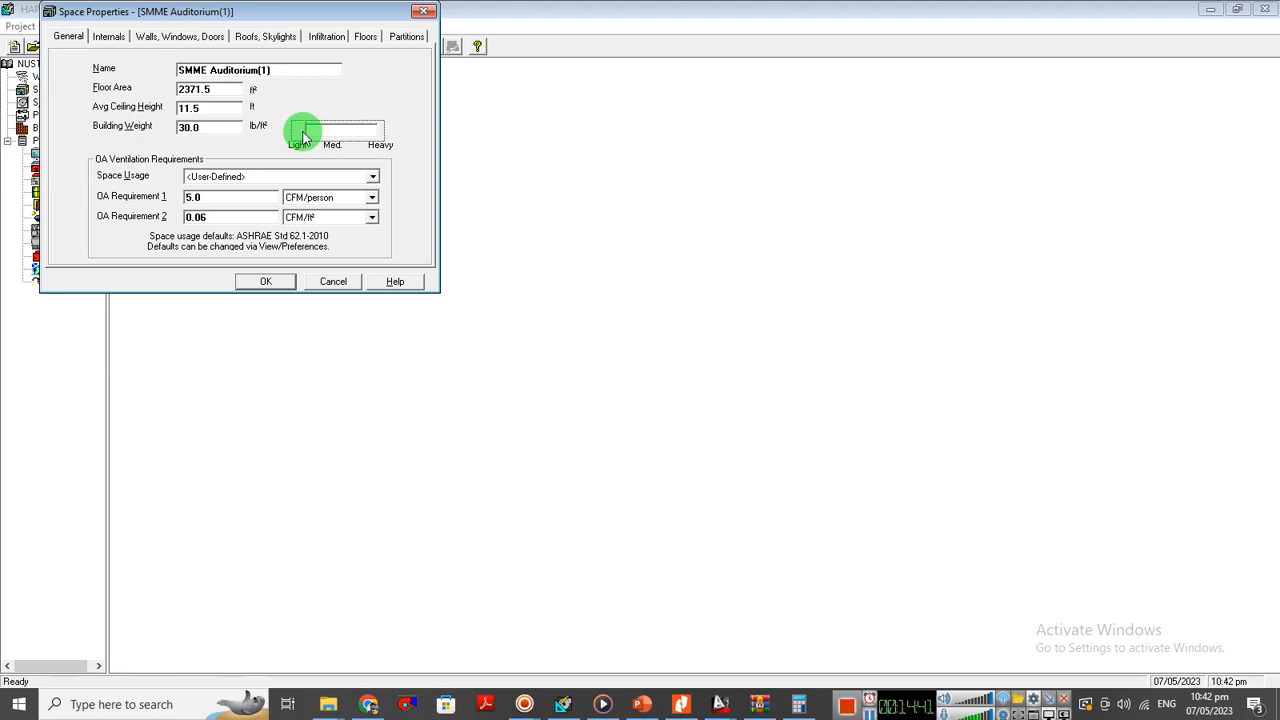
{"action": "left_click_drag", "start_coordinate": [304, 135], "coordinate": [336, 142]}
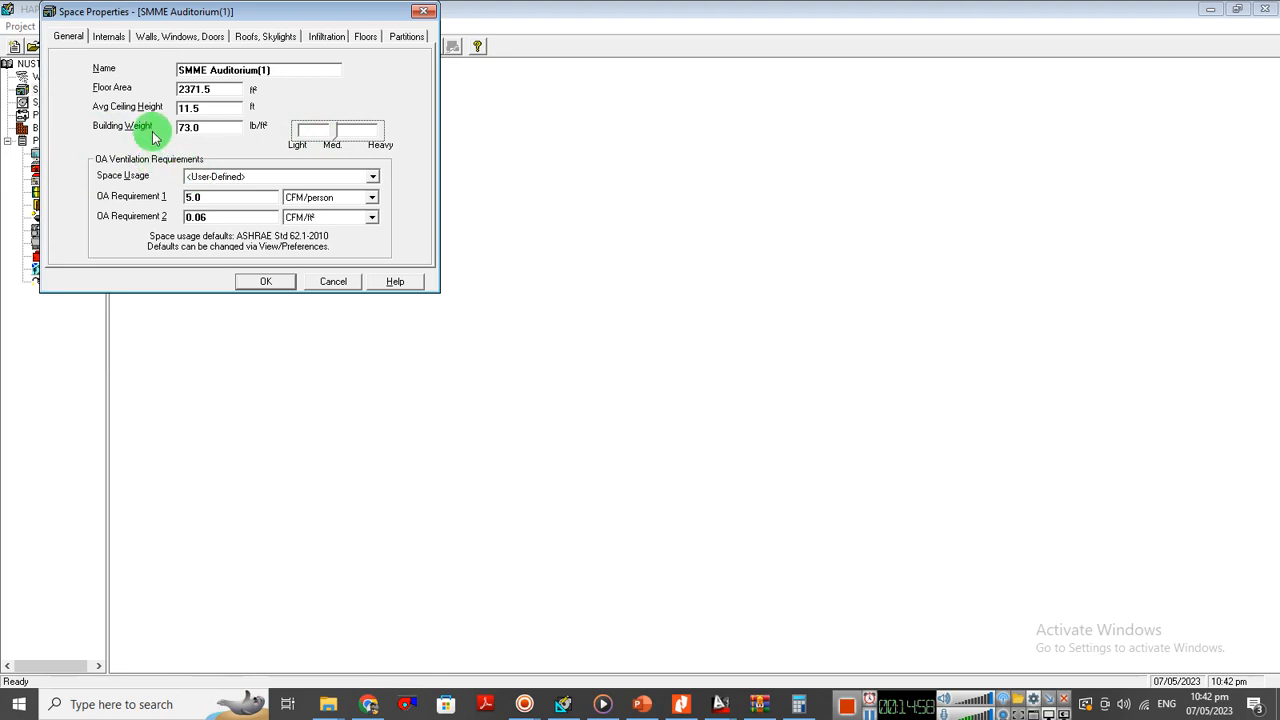
- Set the space usage for the outdoor-air ventilation requirements to PUBLIC ASSEMBLY: Auditorium
{"action": "left_click", "coordinate": [215, 177]}
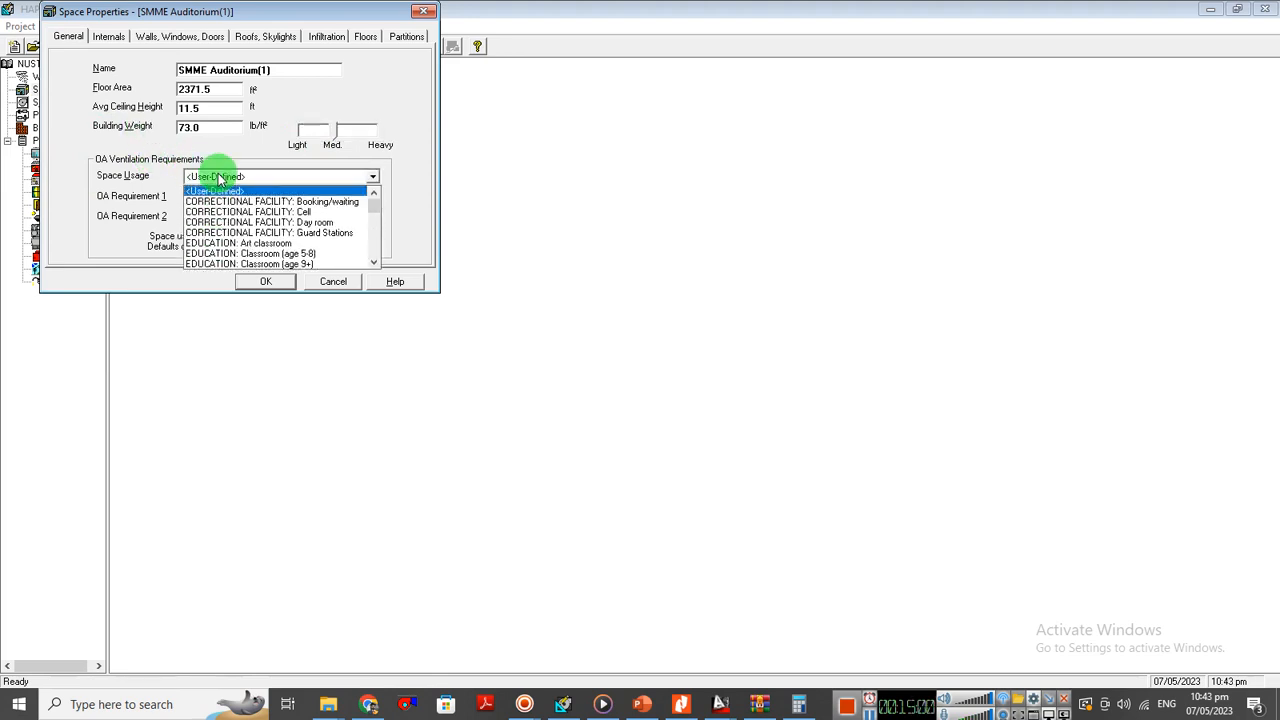
{"action": "left_click", "coordinate": [218, 177]}
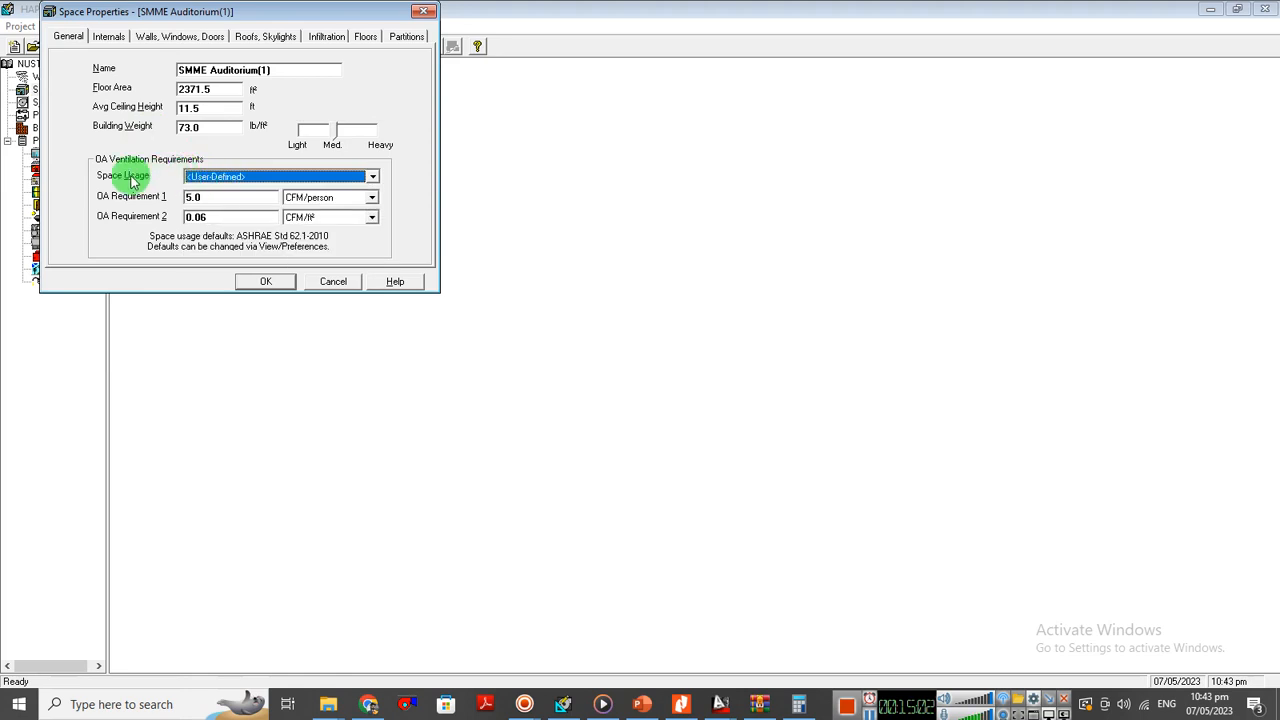
{"action": "left_click", "coordinate": [249, 177]}
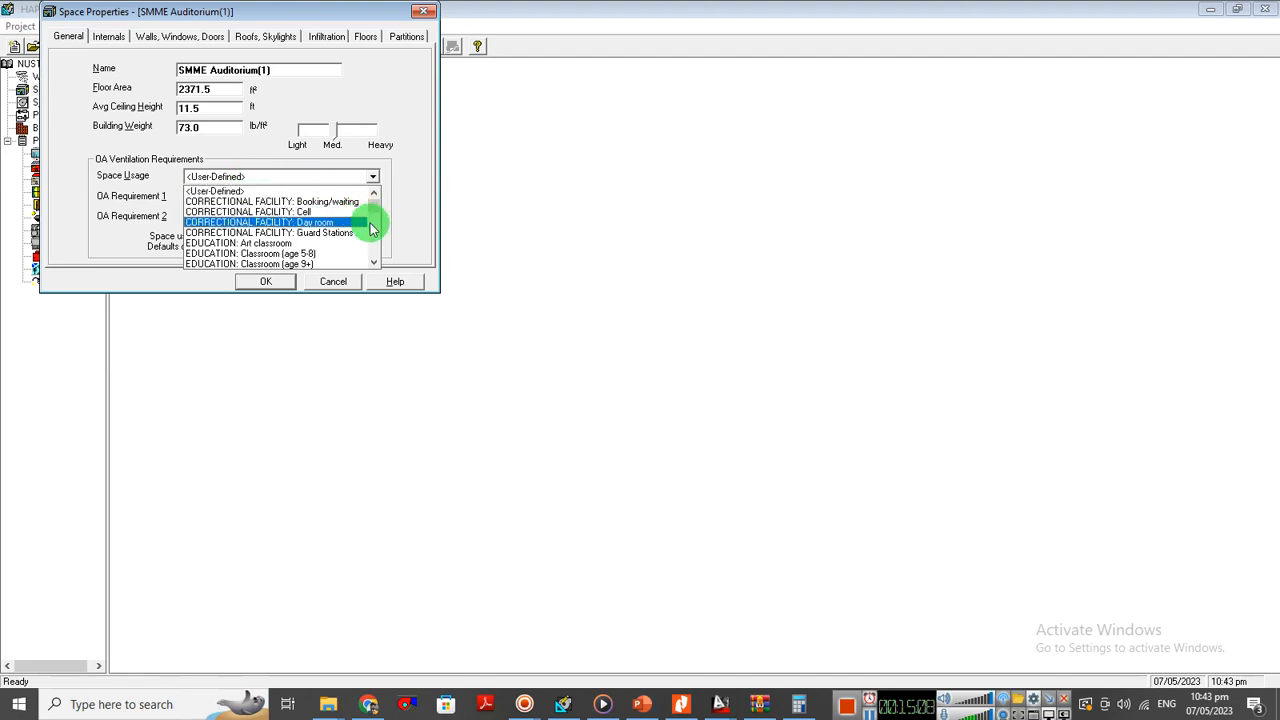
{"action": "left_click", "coordinate": [375, 263]}
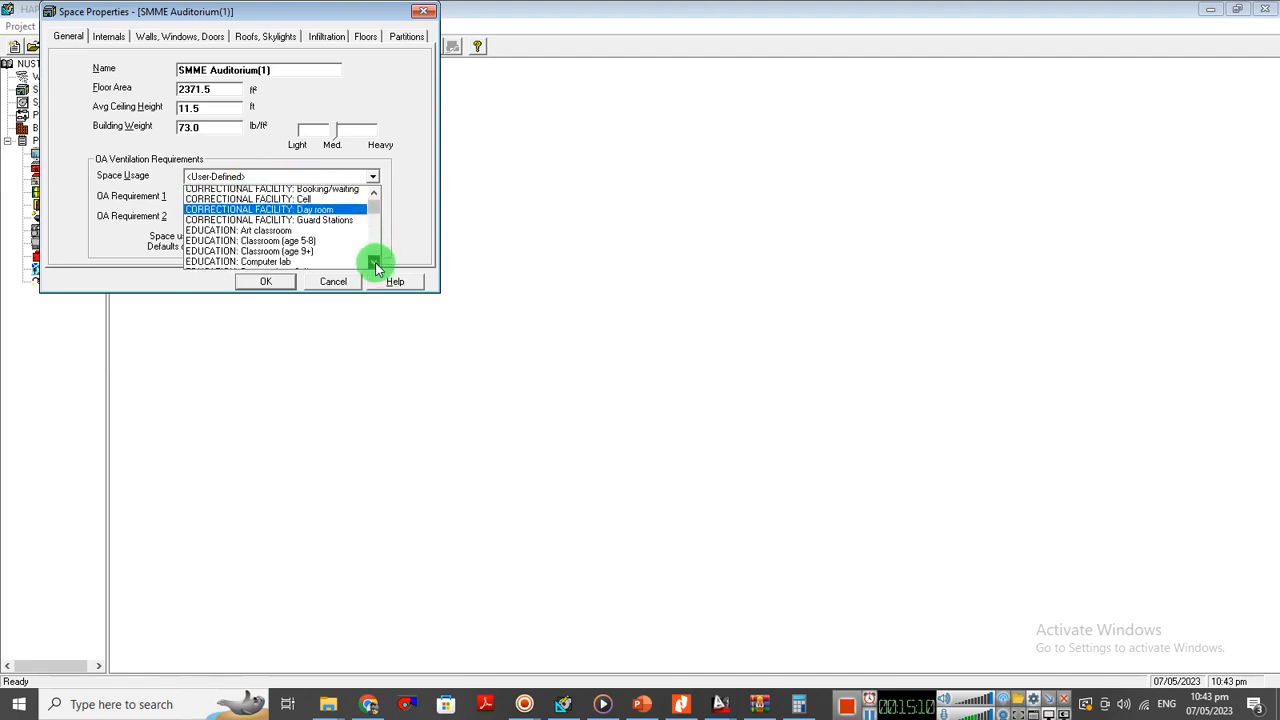
{"action": "left_click", "coordinate": [375, 263]}
{"action": "left_click", "coordinate": [375, 263]}
{"action": "left_click", "coordinate": [375, 263]}
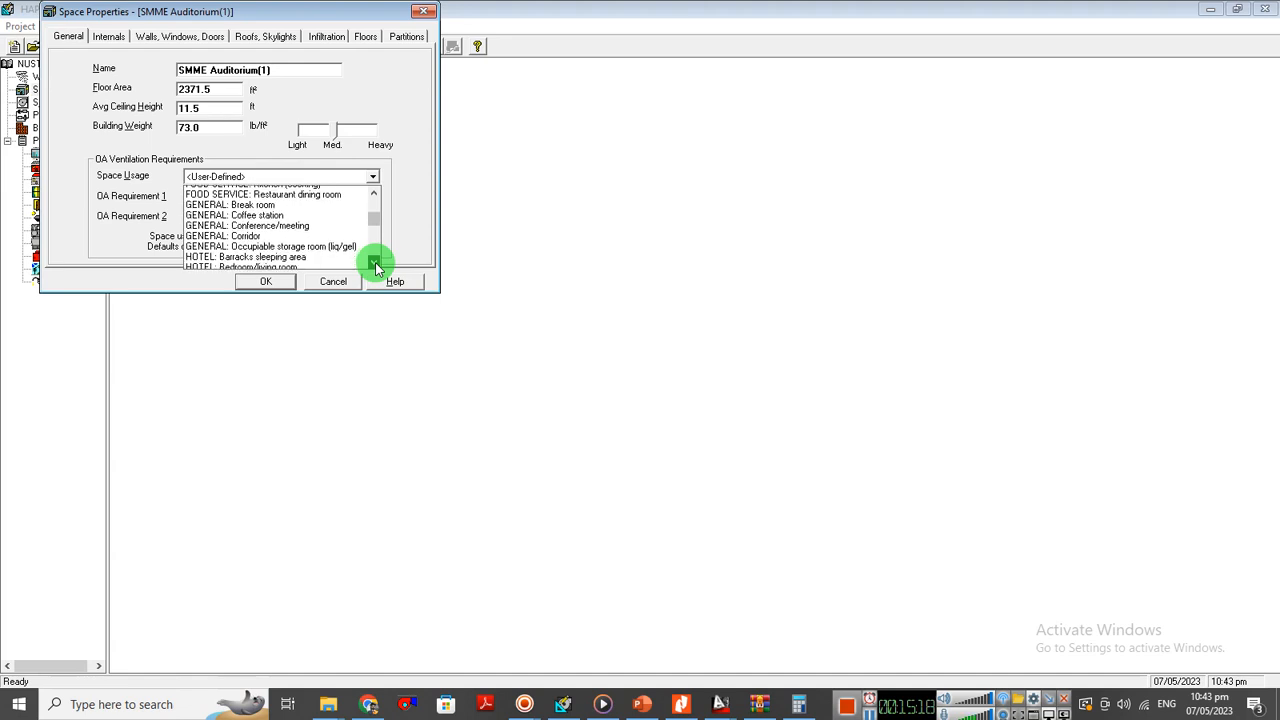
{"action": "left_click", "coordinate": [375, 263]}
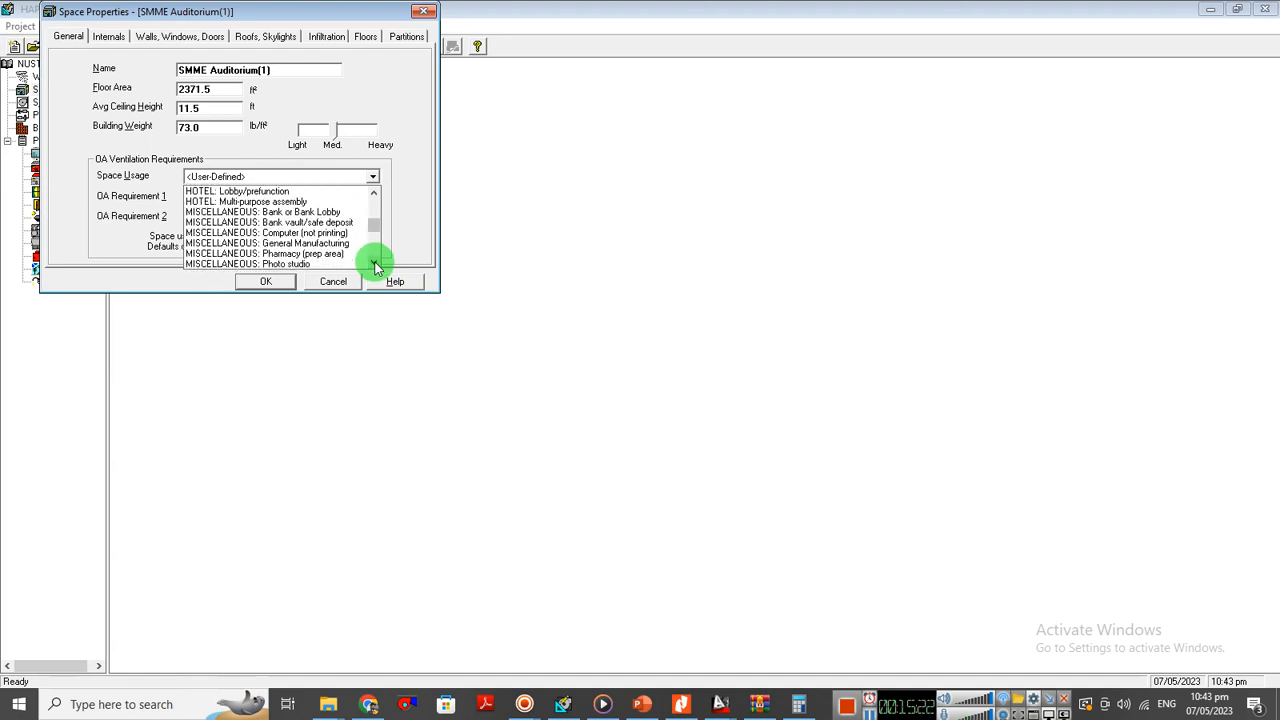
{"action": "left_click", "coordinate": [375, 263]}
{"action": "mouse_move", "coordinate": [374, 229]}
{"action": "left_mouse_down"}
{"action": "mouse_move", "coordinate": [380, 180]}
{"action": "mouse_move", "coordinate": [366, 229]}
{"action": "mouse_move", "coordinate": [372, 209]}
{"action": "left_mouse_up"}
{"action": "scroll", "coordinate": [270, 232], "scroll_direction": "down", "scroll_amount": 3}
{"action": "scroll", "coordinate": [270, 232], "scroll_direction": "down", "scroll_amount": 15}
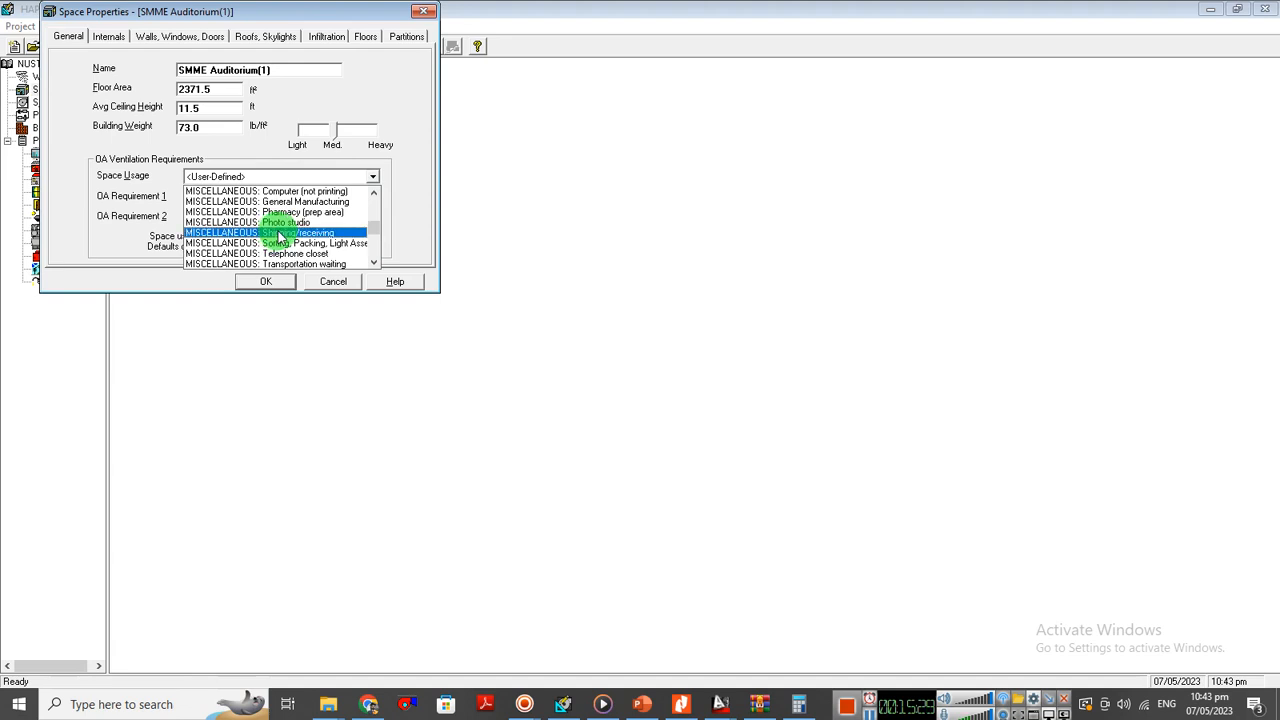
{"action": "scroll", "coordinate": [279, 236], "scroll_direction": "up", "scroll_amount": 3}
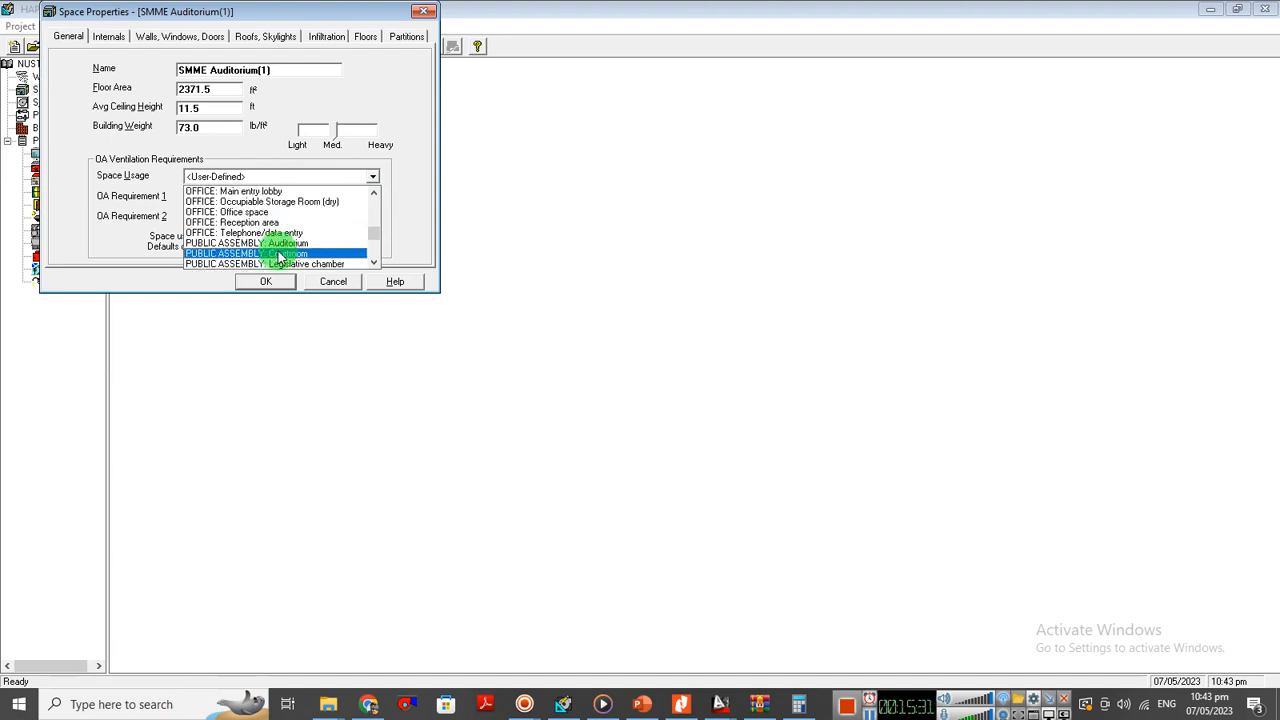
{"action": "left_click", "coordinate": [280, 250]}
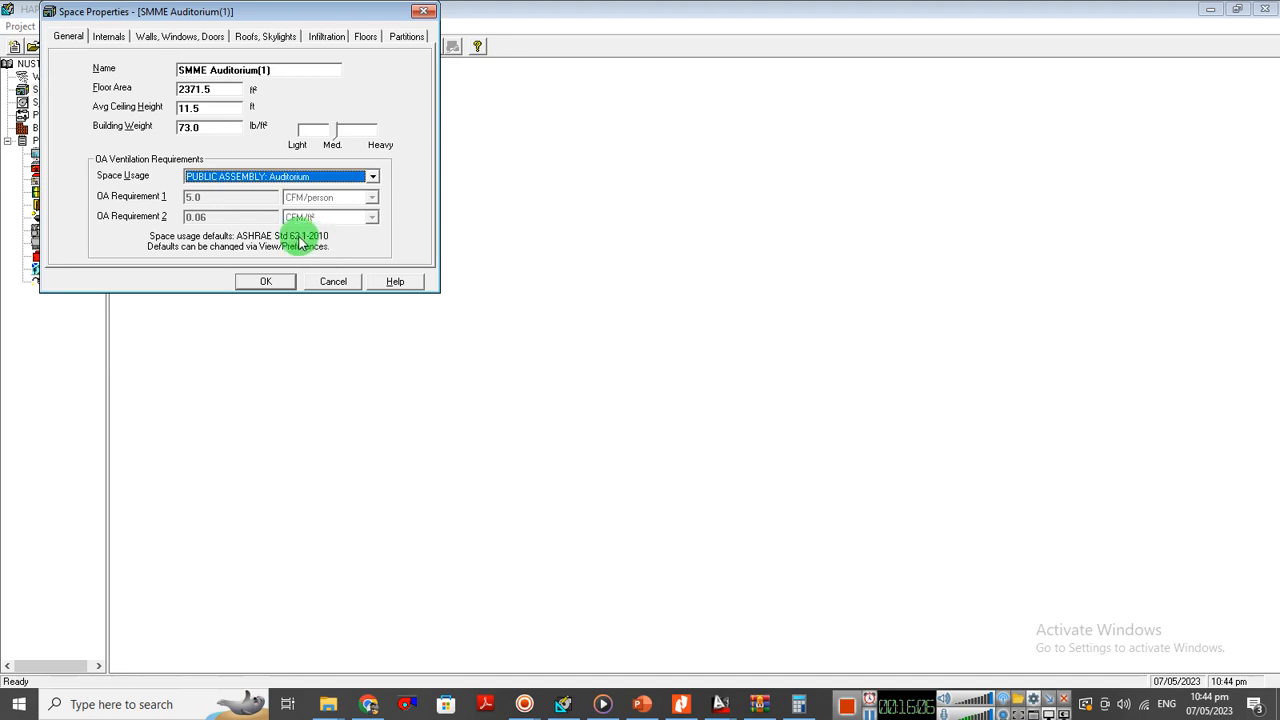
- Open the space's internal loads, consult the lighting fixture diagram in Chrome, and return to HAP to check the overhead fixture type
{"action": "left_click", "coordinate": [107, 36]}
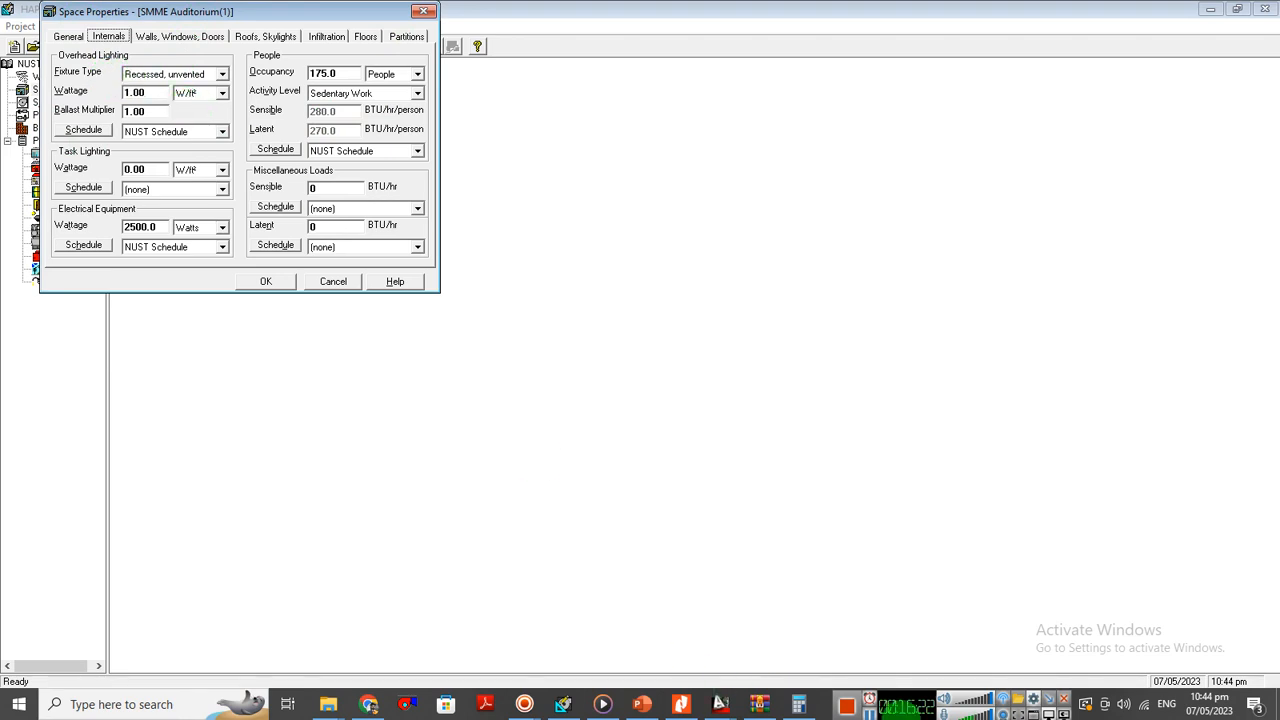
{"action": "left_click", "coordinate": [870, 713]}
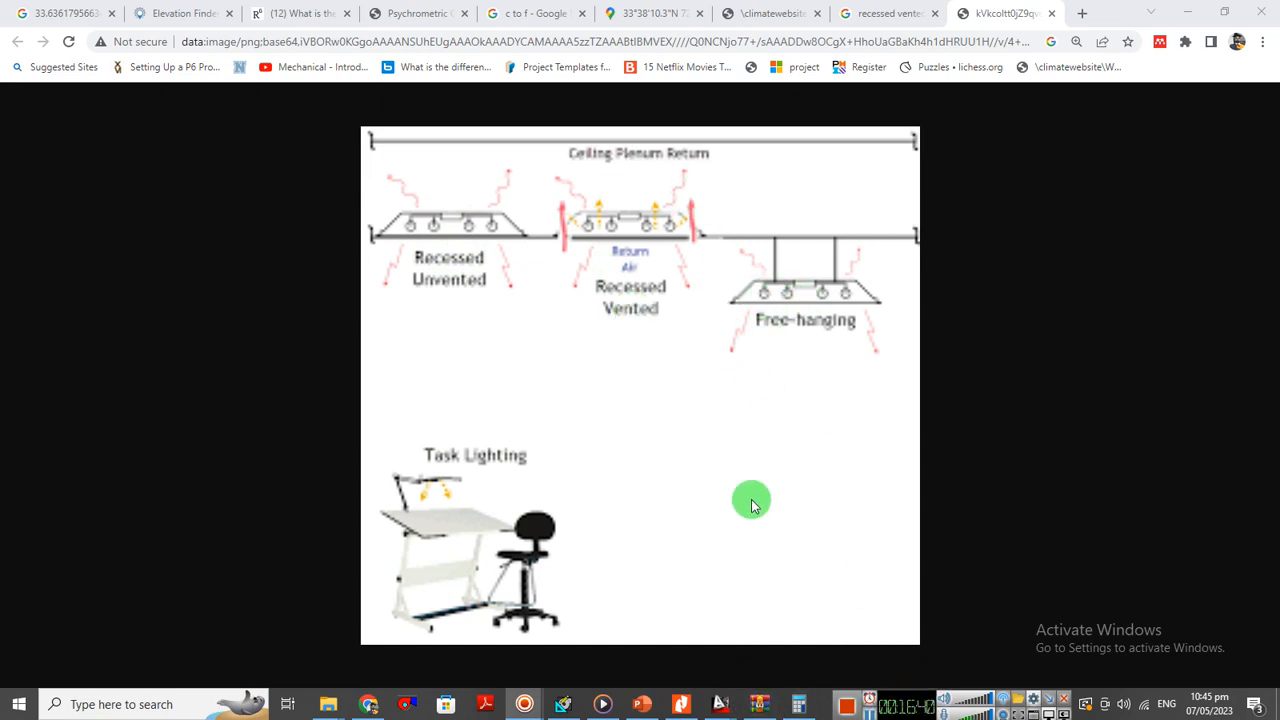
{"action": "left_click", "coordinate": [561, 705]}
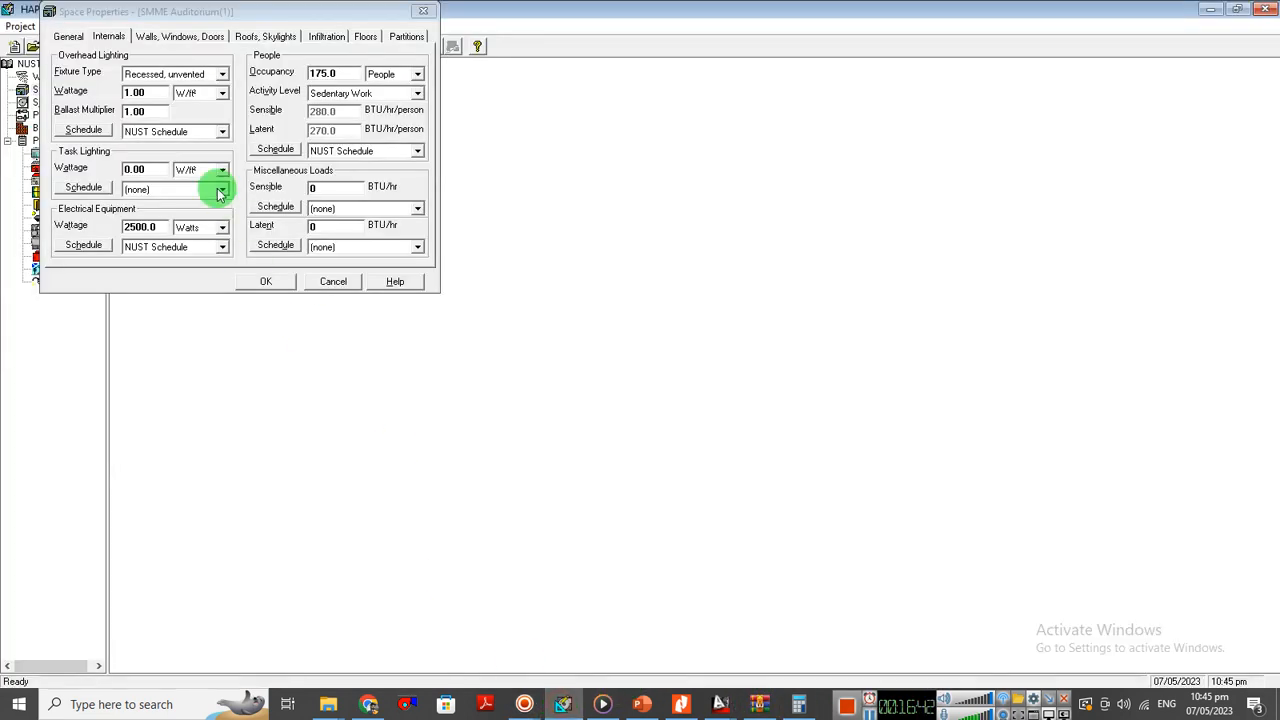
{"action": "left_click", "coordinate": [175, 84]}
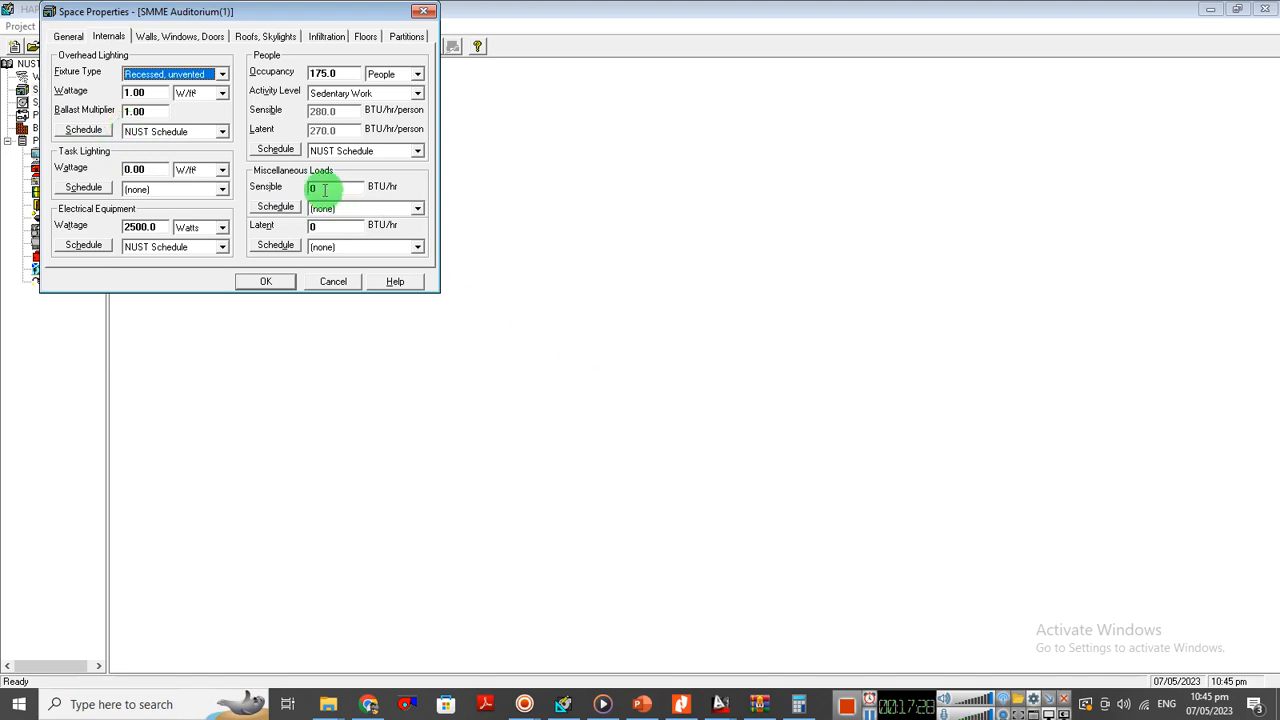
- Open the NUST Schedule assigned to overhead lighting and enlarge the hourly chart of Profile One
{"action": "left_click", "coordinate": [190, 133]}
{"action": "left_click", "coordinate": [195, 136]}
{"action": "left_click", "coordinate": [195, 136]}
{"action": "left_click", "coordinate": [86, 131]}
{"action": "left_click", "coordinate": [86, 131]}
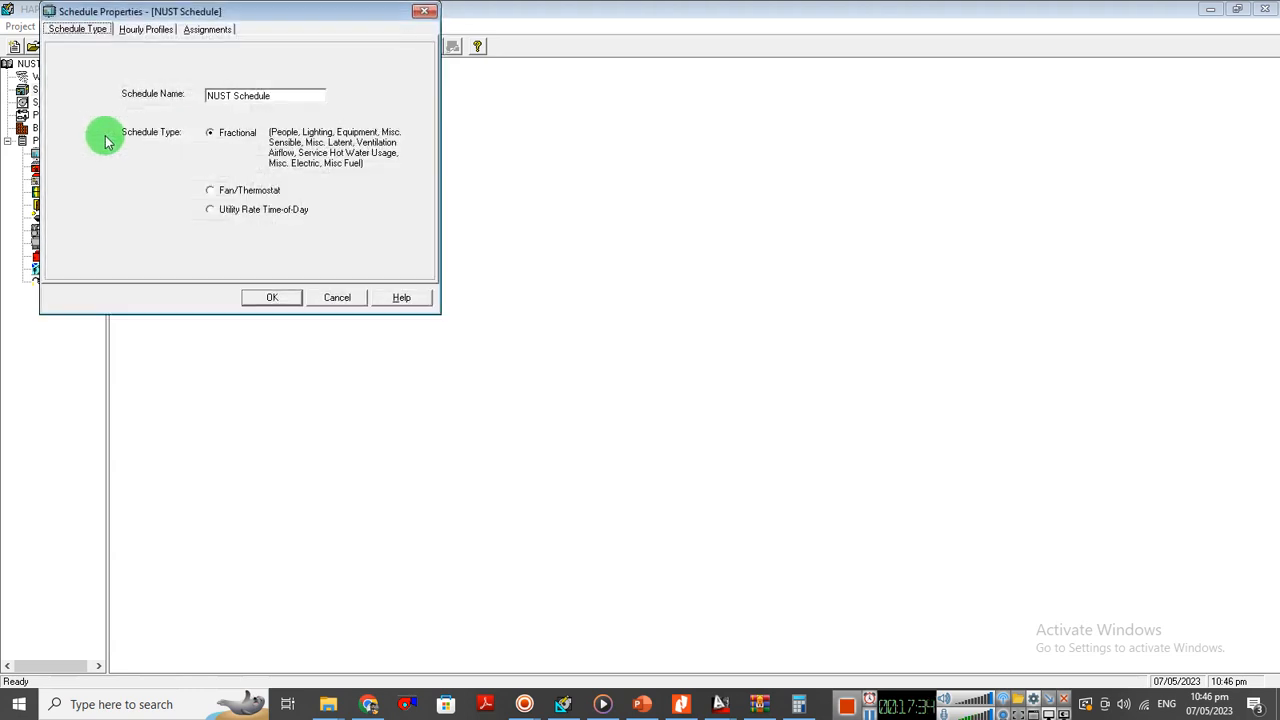
{"action": "left_click", "coordinate": [145, 30]}
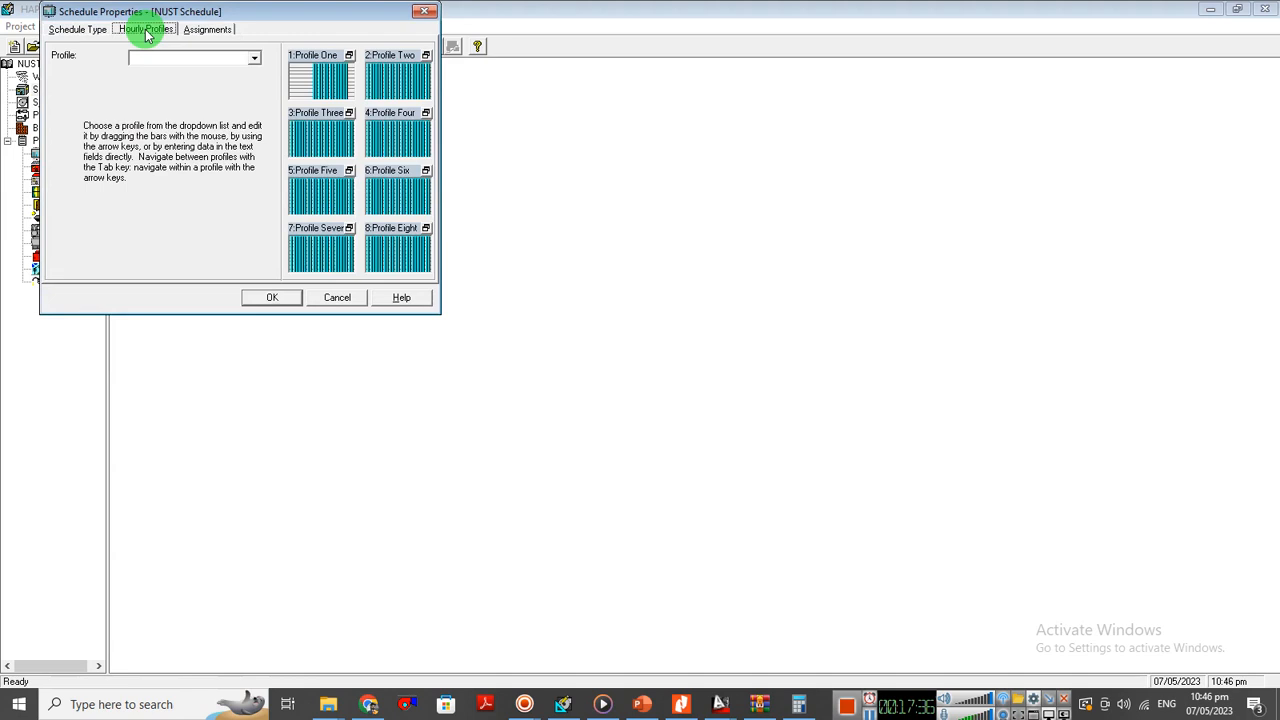
{"action": "left_click", "coordinate": [302, 84]}
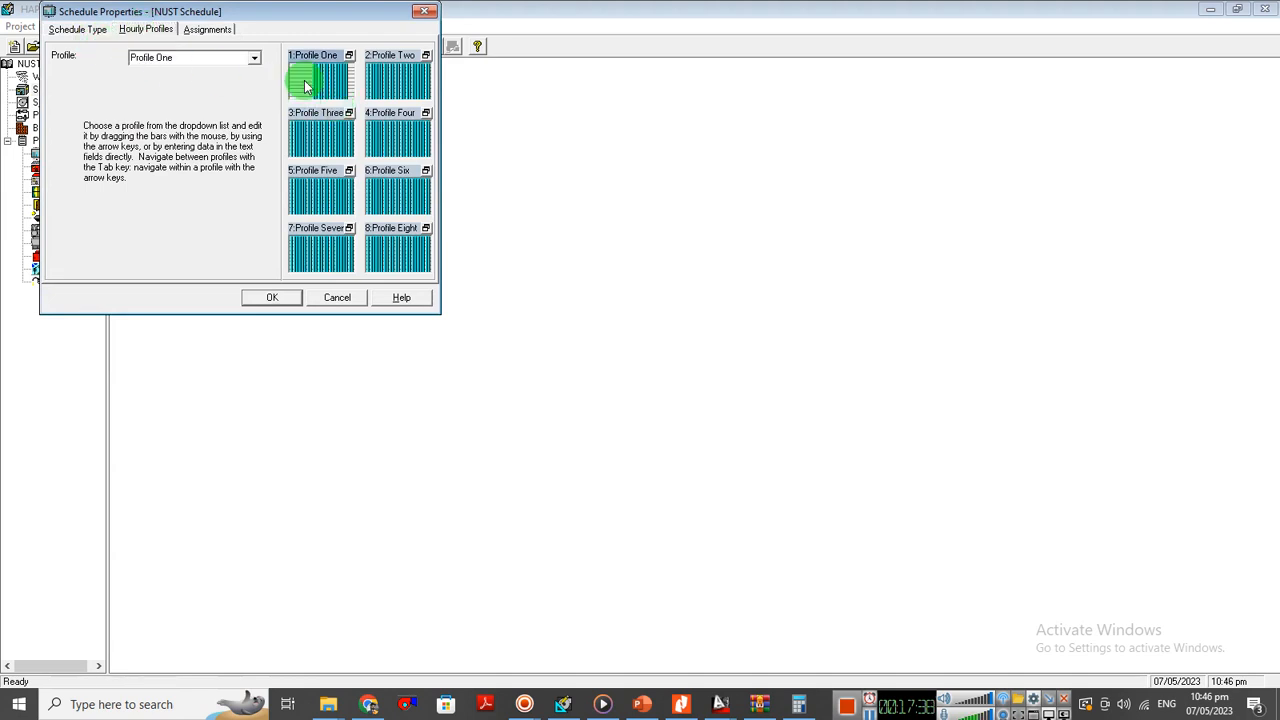
{"action": "double_click", "coordinate": [305, 85]}
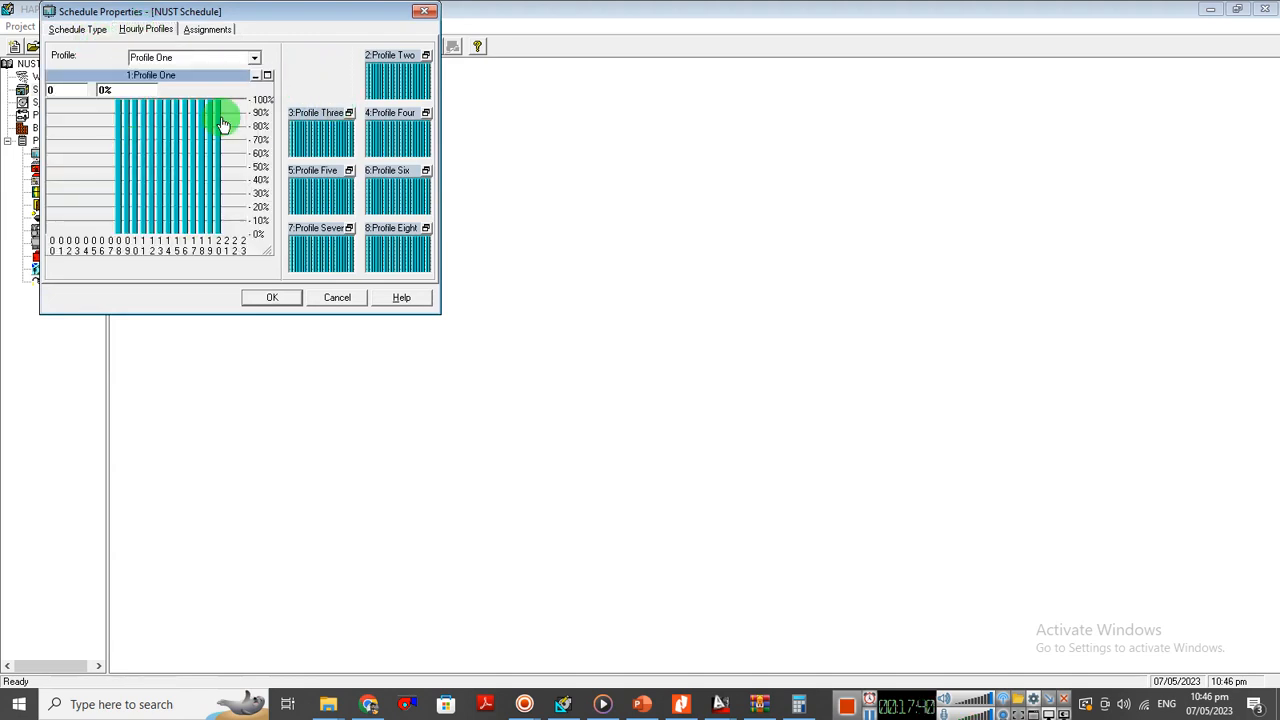
{"action": "left_click", "coordinate": [269, 77]}
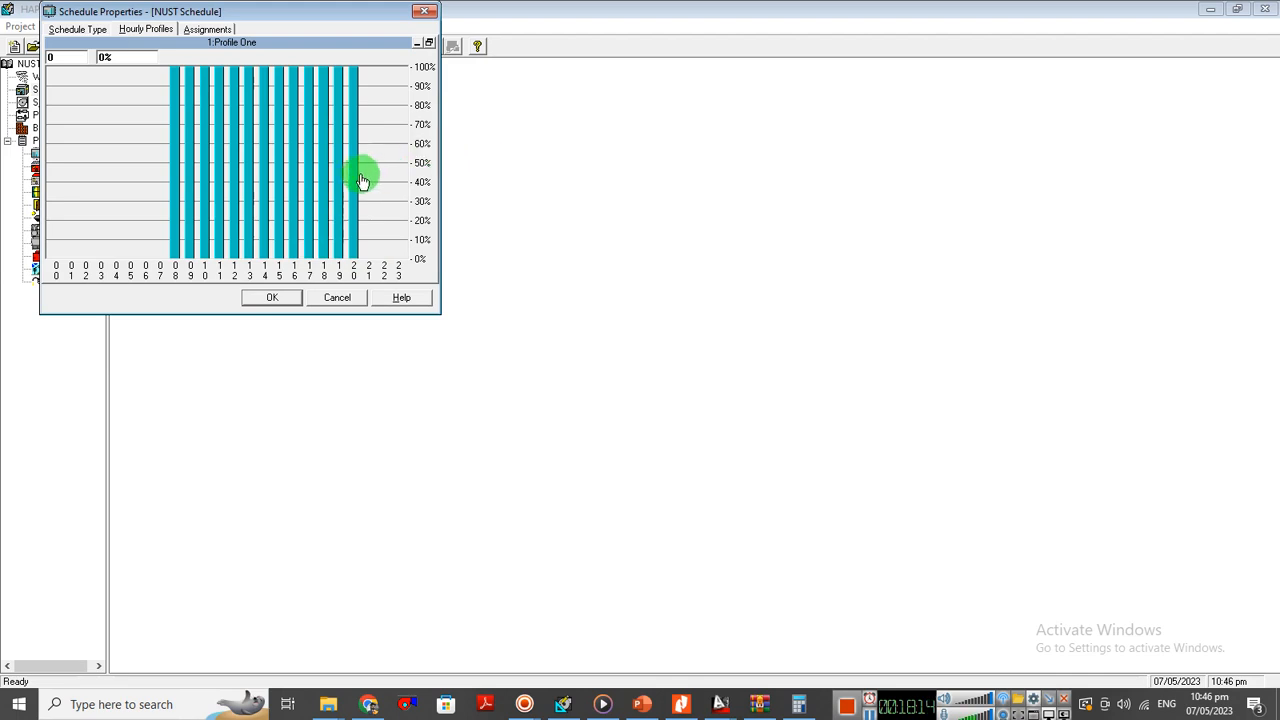
- Try reduced fractions for hours 16 to 20 in Profile One, restore them to 100%, and close the schedule
{"action": "mouse_move", "coordinate": [358, 167]}
{"action": "left_mouse_down"}
{"action": "mouse_move", "coordinate": [343, 177]}
{"action": "mouse_move", "coordinate": [312, 162]}
{"action": "mouse_move", "coordinate": [327, 113]}
{"action": "mouse_move", "coordinate": [306, 106]}
{"action": "mouse_move", "coordinate": [251, 120]}
{"action": "mouse_move", "coordinate": [243, 151]}
{"action": "mouse_move", "coordinate": [257, 74]}
{"action": "left_mouse_up"}
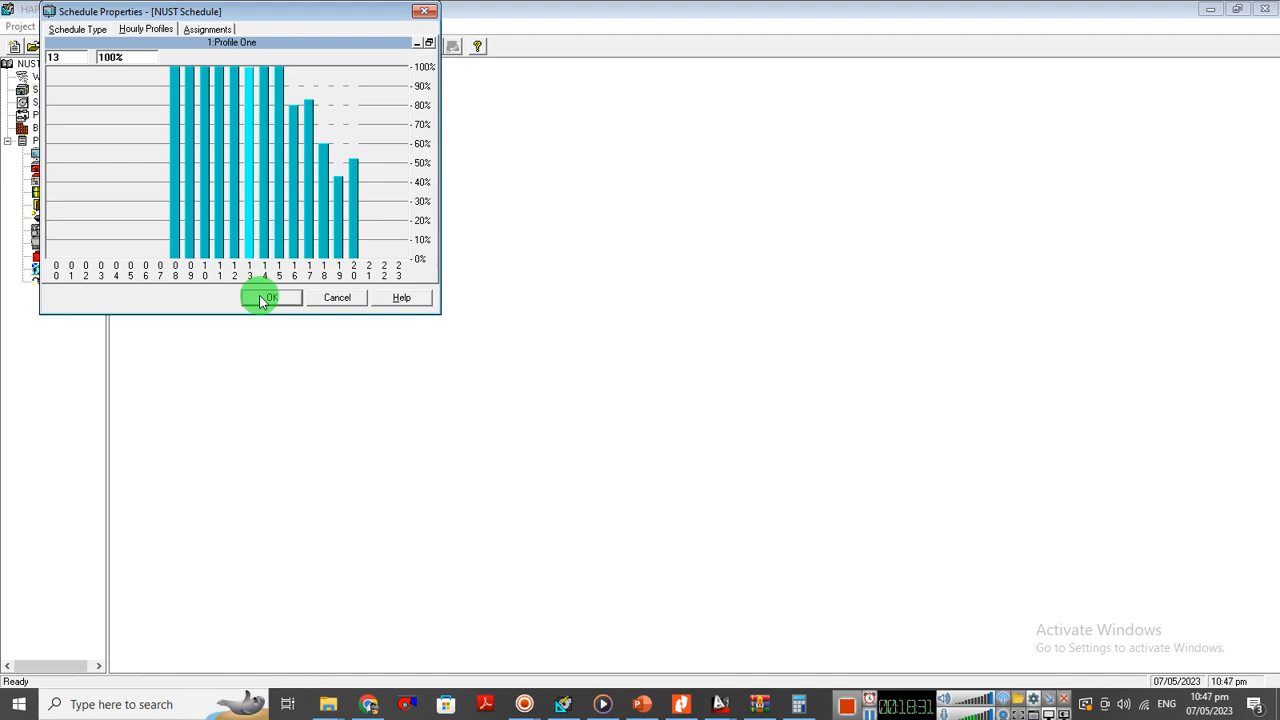
{"action": "left_click_drag", "start_coordinate": [297, 115], "coordinate": [341, 5]}
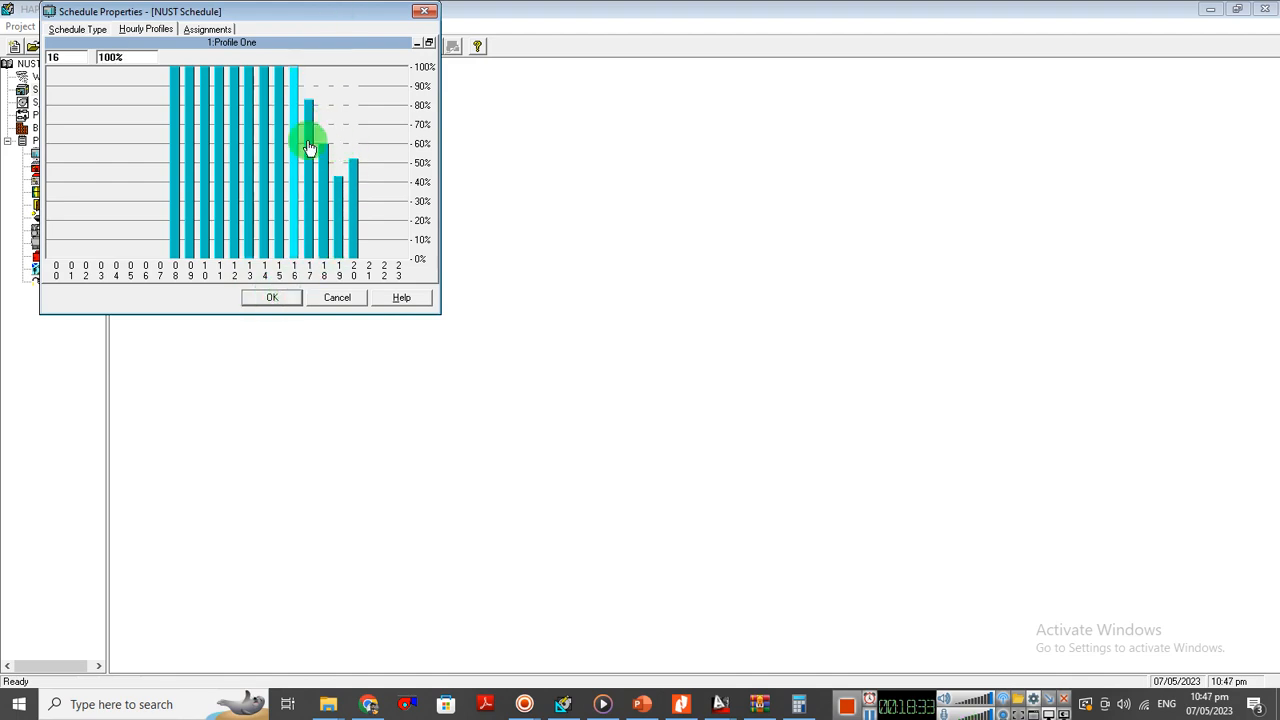
{"action": "left_click_drag", "start_coordinate": [309, 139], "coordinate": [334, 20]}
{"action": "left_click_drag", "start_coordinate": [317, 177], "coordinate": [334, 40]}
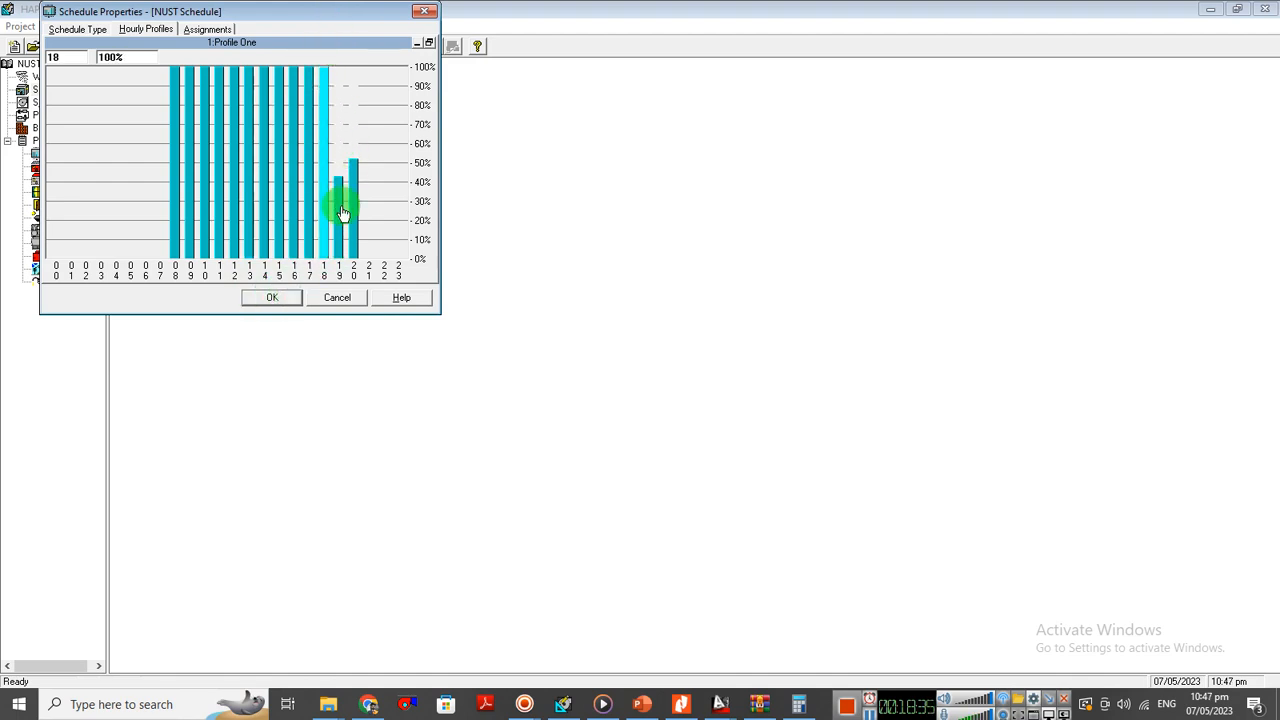
{"action": "left_click_drag", "start_coordinate": [341, 213], "coordinate": [366, 37]}
{"action": "left_click_drag", "start_coordinate": [357, 180], "coordinate": [366, 63]}
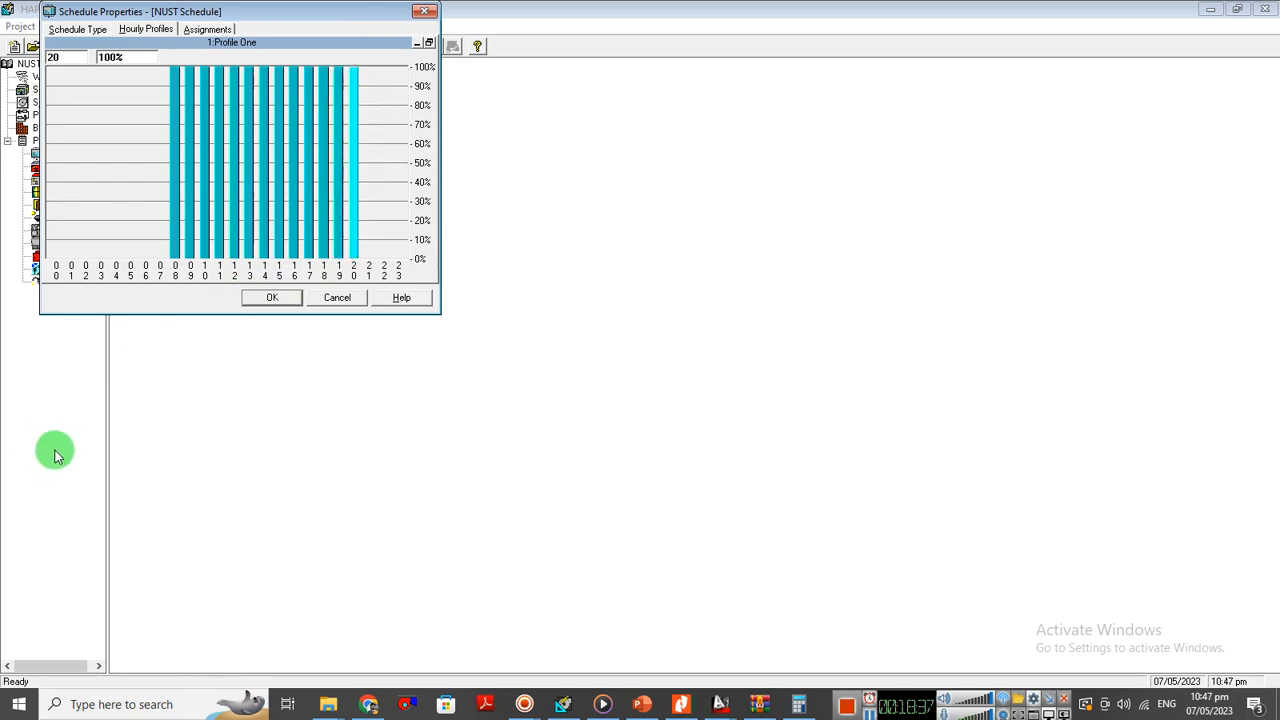
{"action": "left_click", "coordinate": [272, 298]}
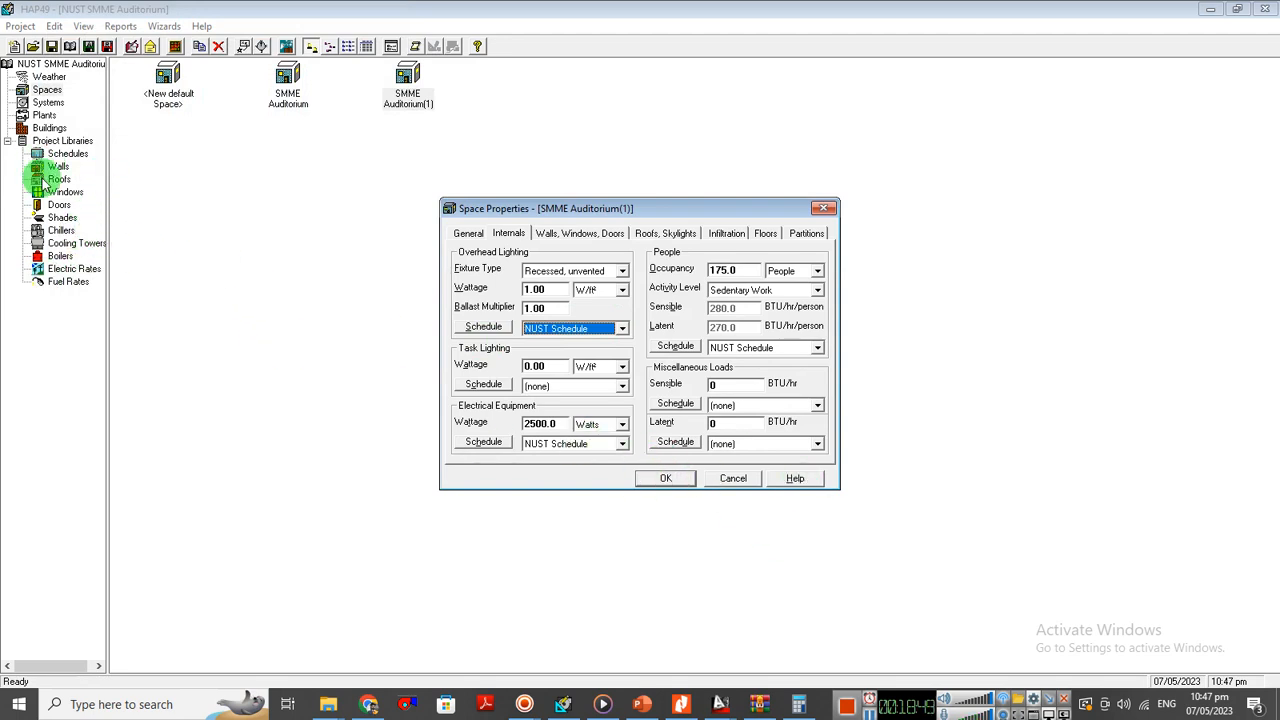
- Save the SMME Auditorium(1) space properties and check the NUST Schedule's hourly profiles from the project's schedule library
{"action": "left_click", "coordinate": [671, 544]}
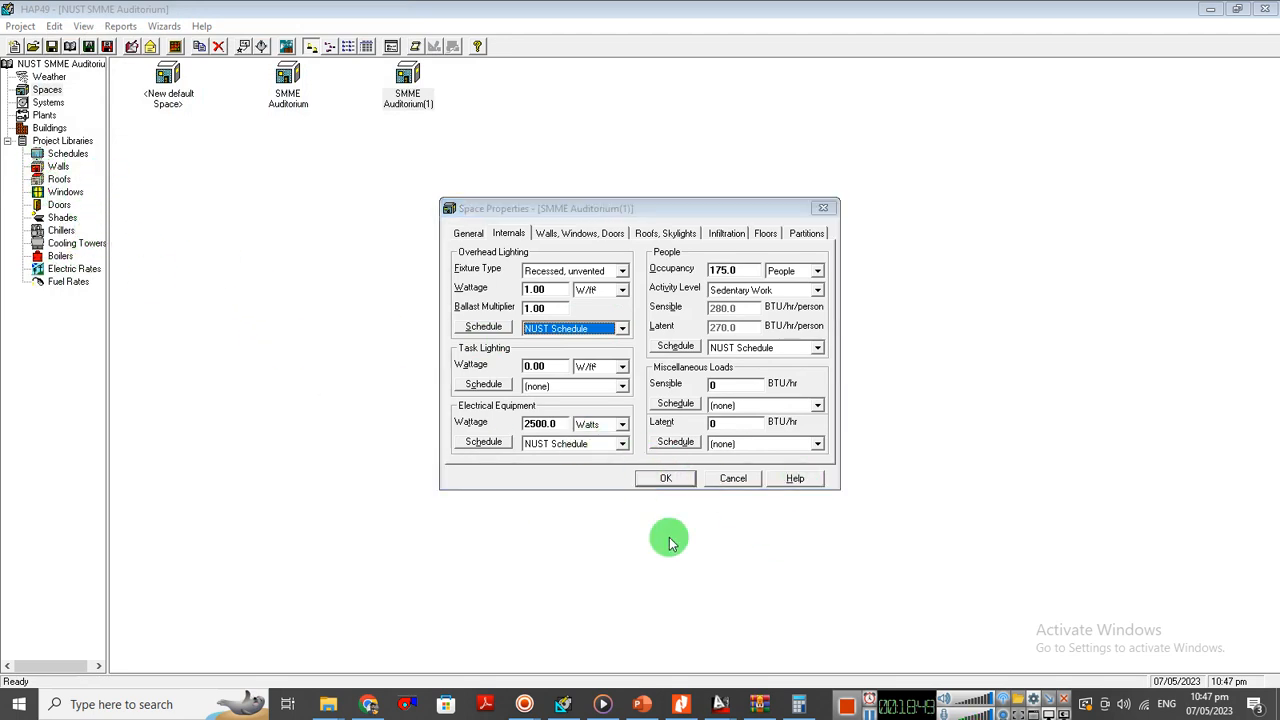
{"action": "left_click", "coordinate": [668, 479]}
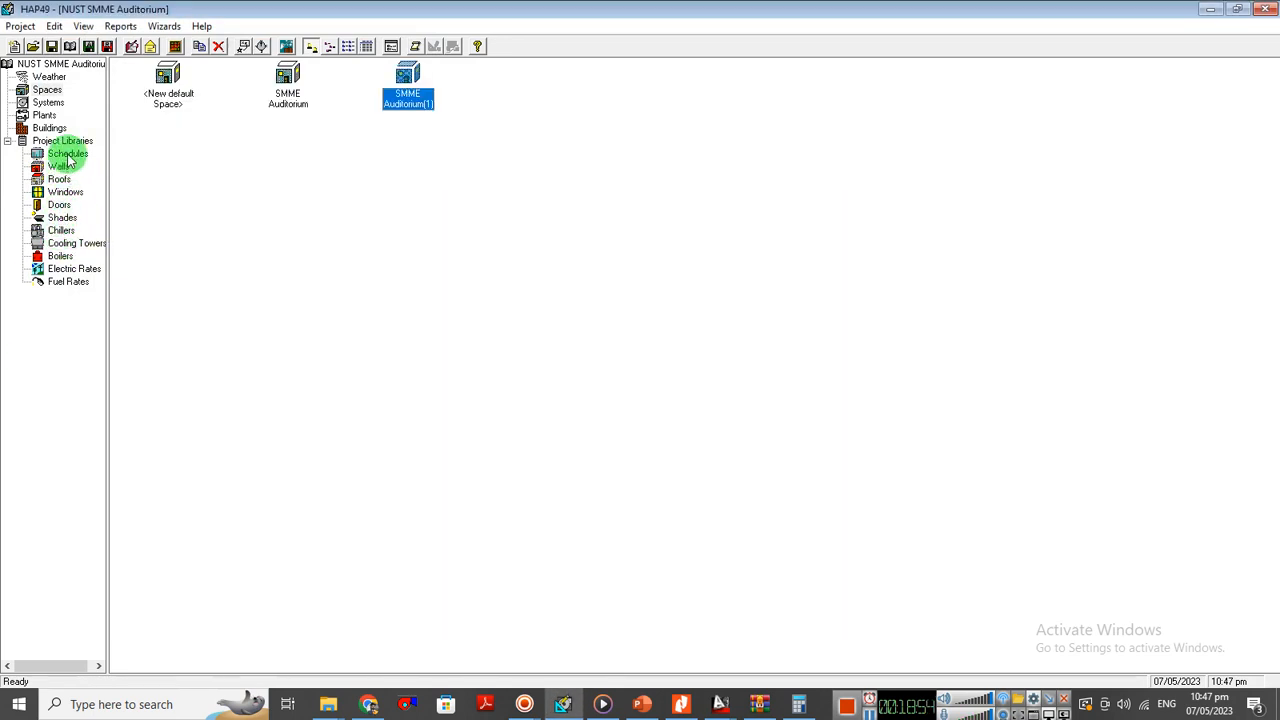
{"action": "left_click", "coordinate": [76, 155]}
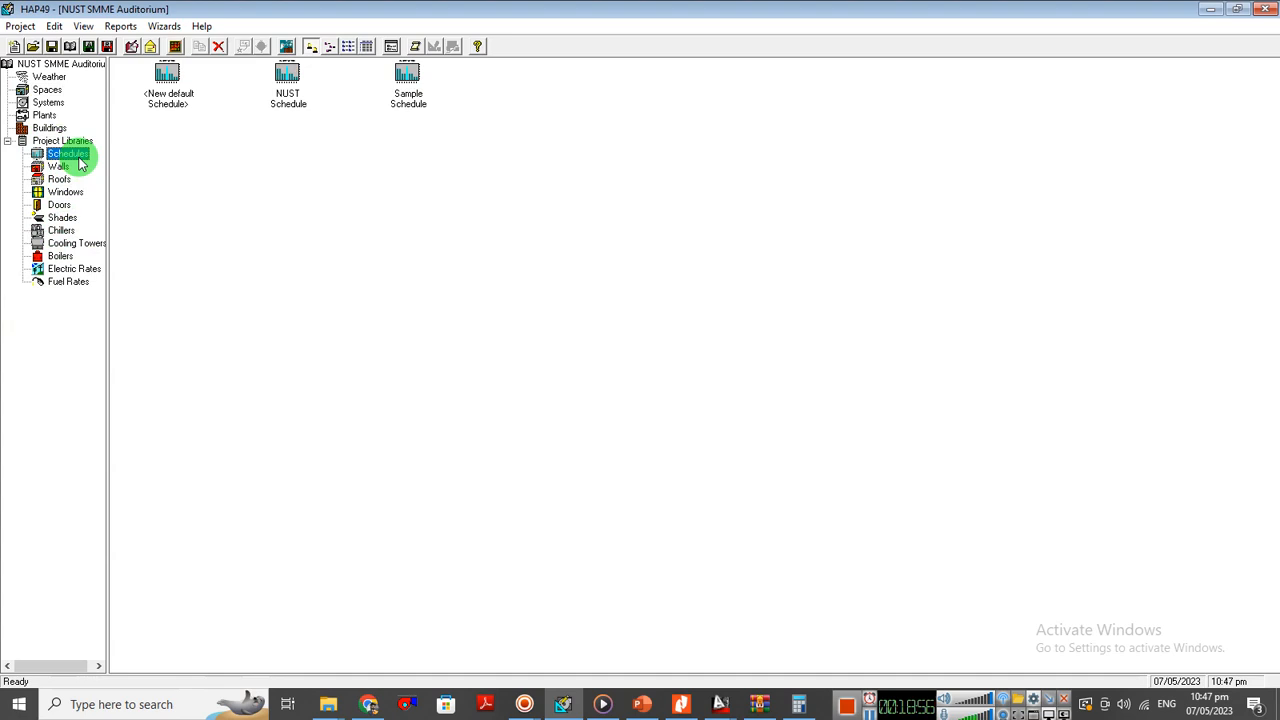
{"action": "double_click", "coordinate": [287, 80]}
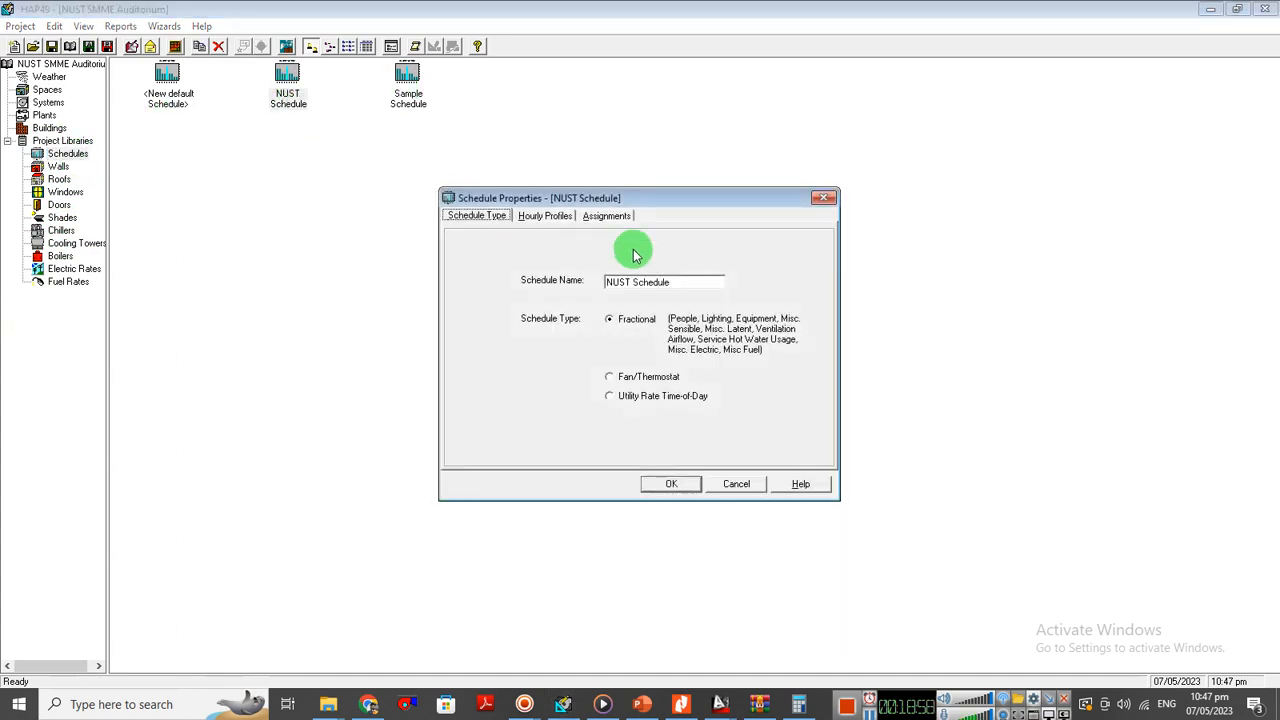
{"action": "left_click", "coordinate": [540, 215]}
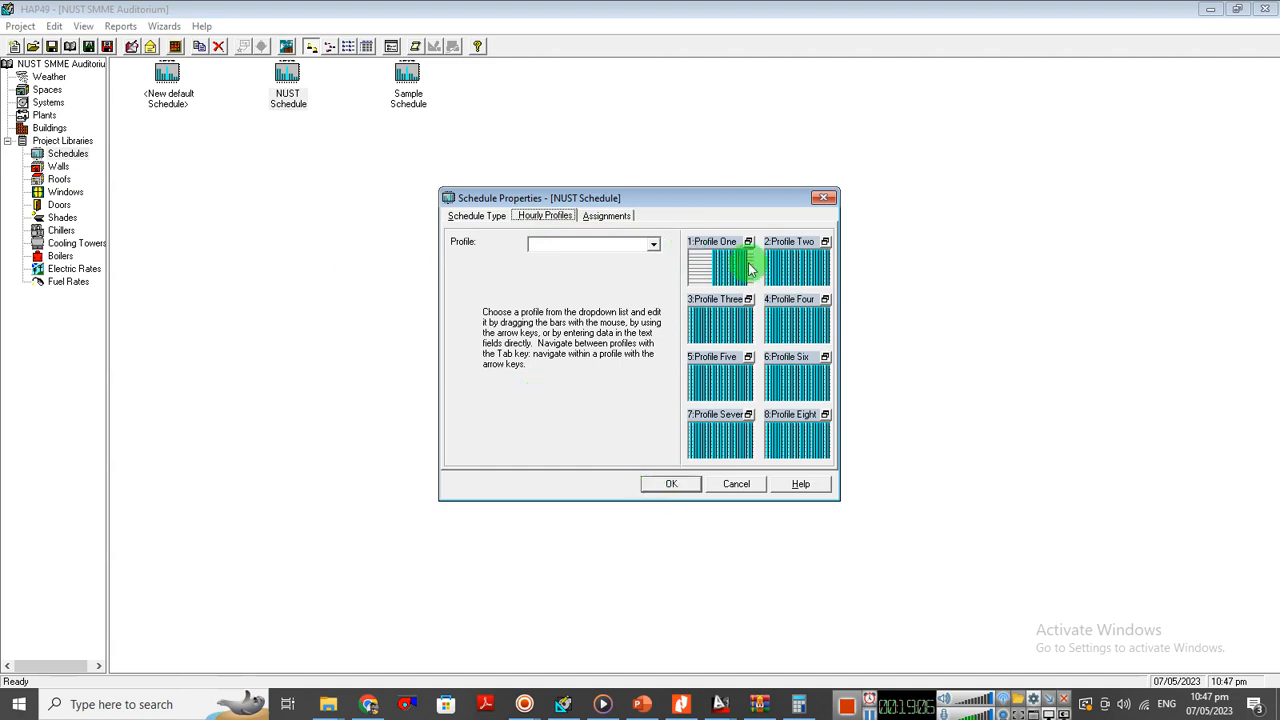
{"action": "left_click", "coordinate": [670, 484]}
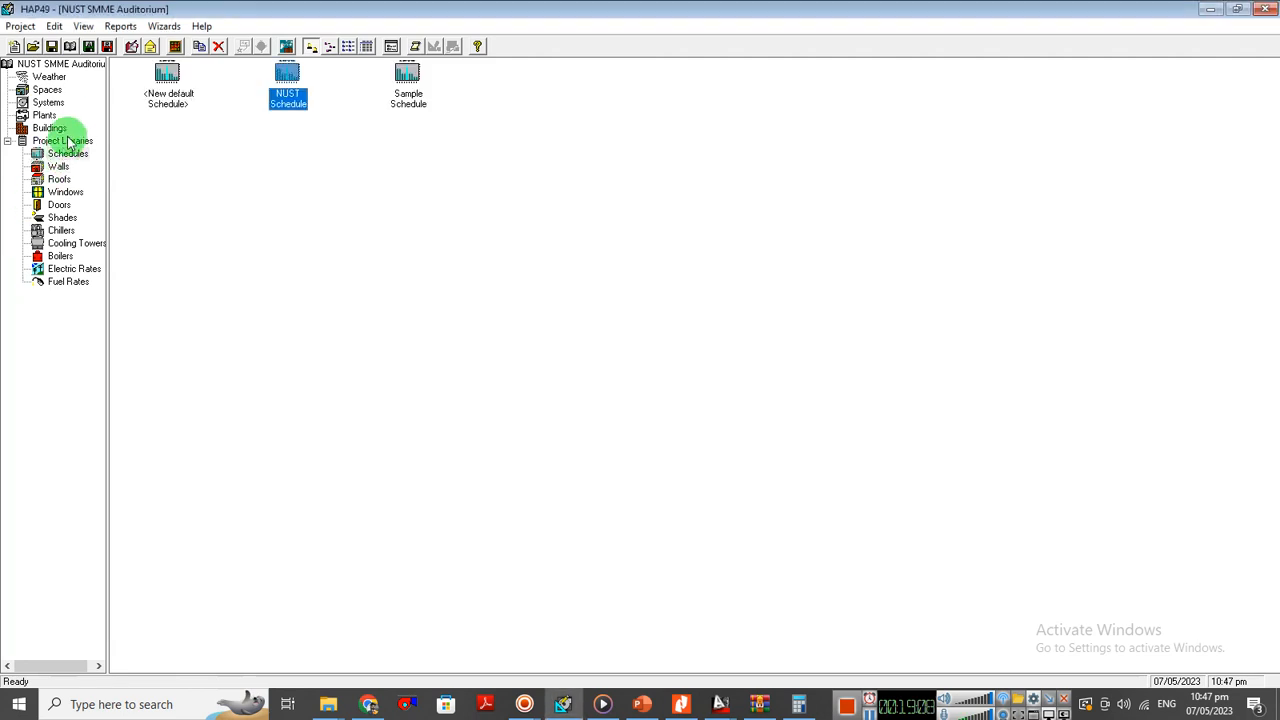
- Reopen SMME Auditorium(1)'s internal loads and review the electrical equipment wattage and its assigned schedule
{"action": "left_click", "coordinate": [47, 90]}
{"action": "double_click", "coordinate": [396, 92]}
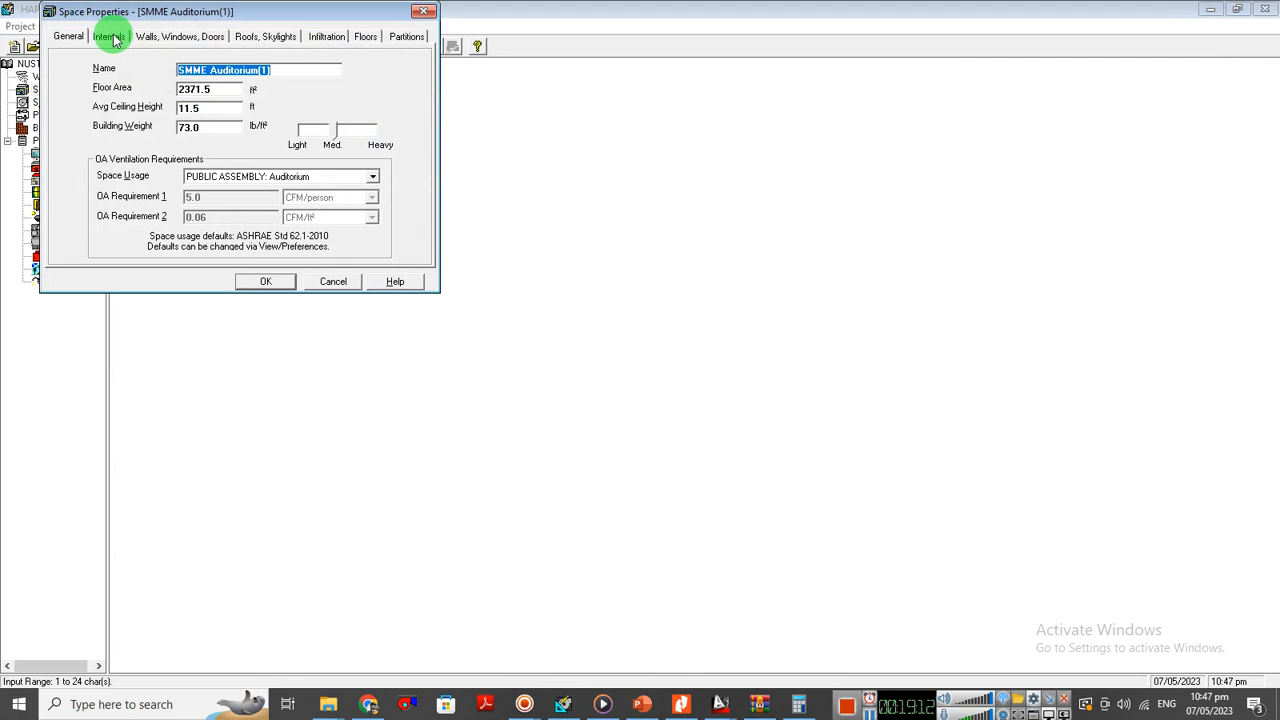
{"action": "left_click", "coordinate": [108, 37]}
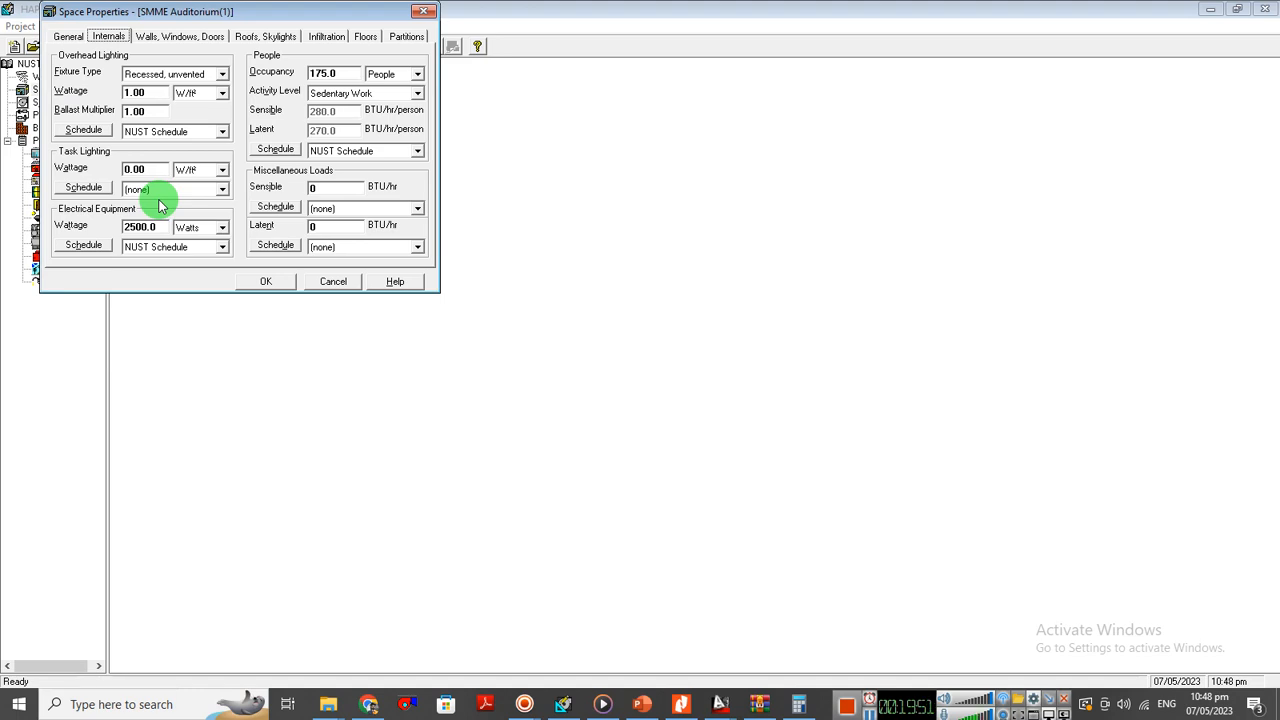
{"action": "double_click", "coordinate": [142, 227]}
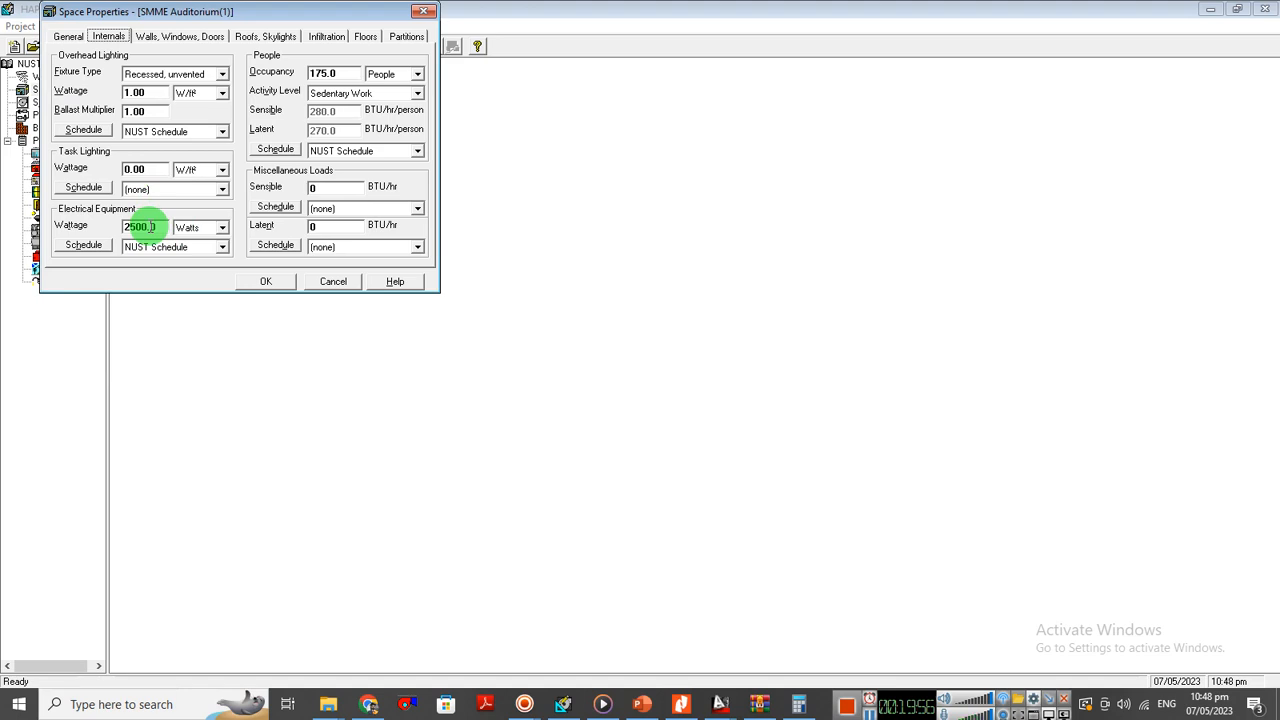
{"action": "left_click", "coordinate": [88, 254]}
{"action": "left_click", "coordinate": [340, 297]}
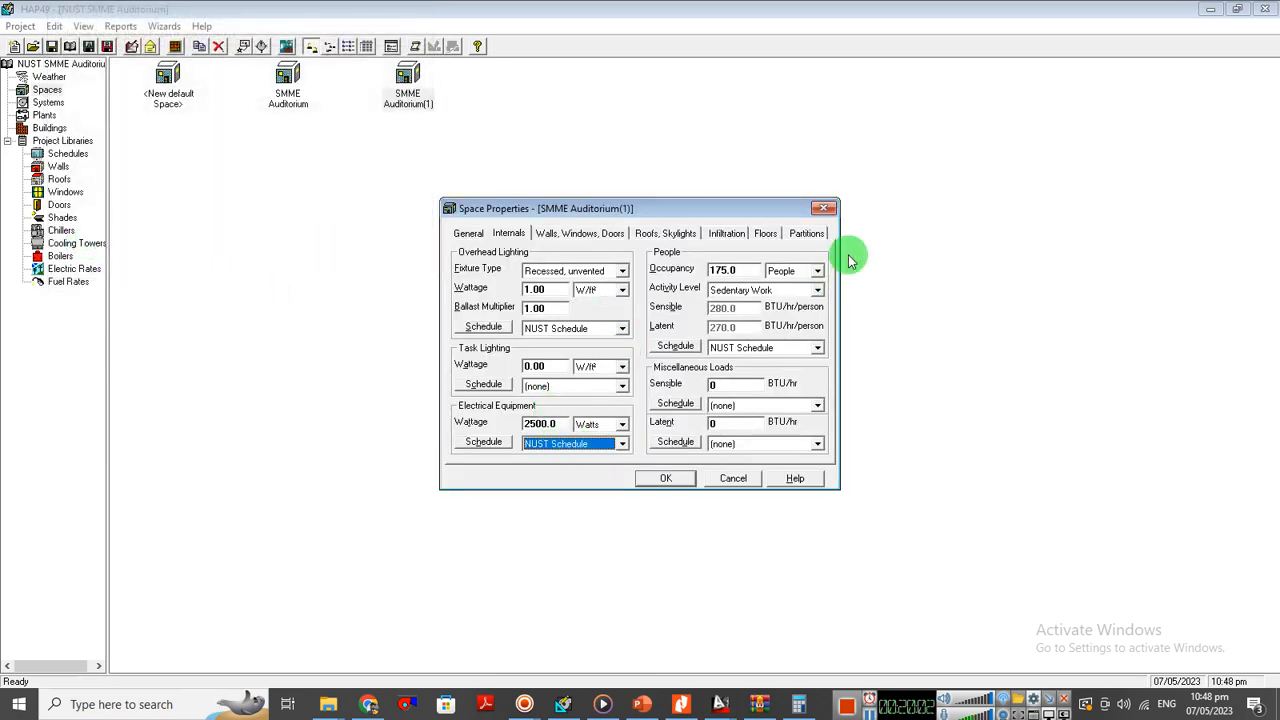
- Review the activity level options for people in SMME Auditorium(1) and keep Sedentary Work
{"action": "left_click", "coordinate": [752, 291]}
{"action": "left_click", "coordinate": [753, 292]}
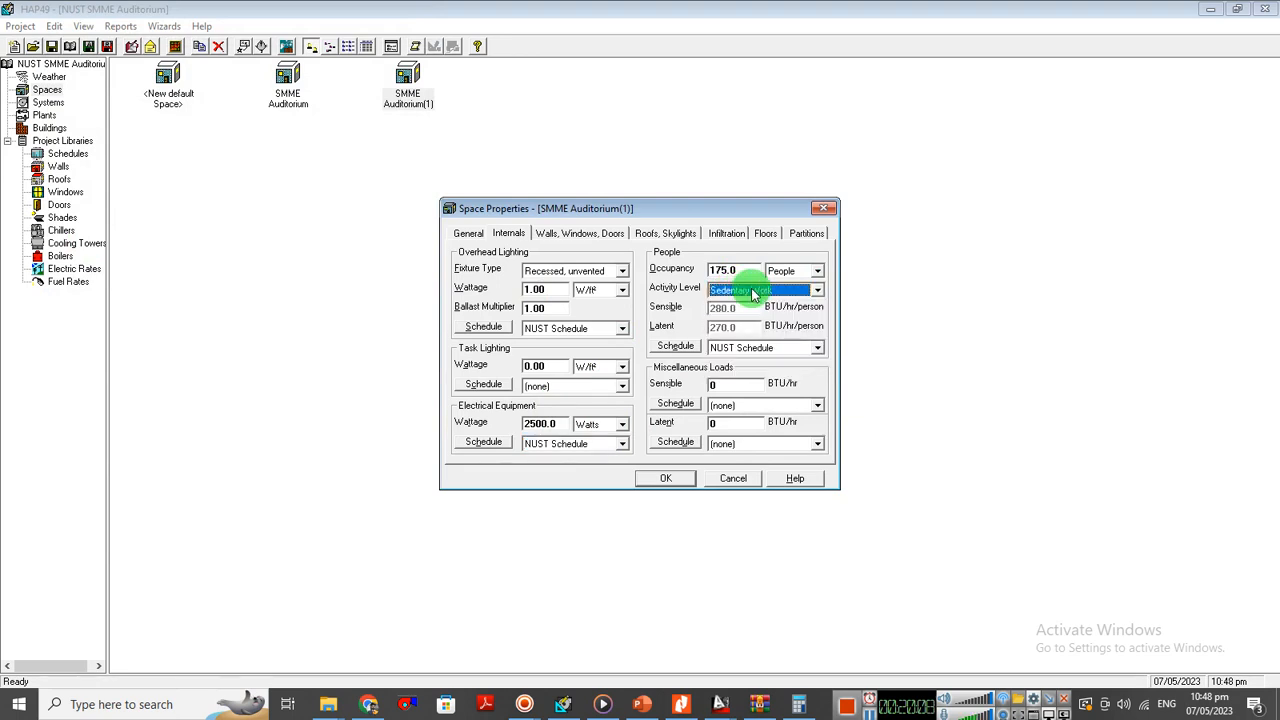
{"action": "left_click", "coordinate": [753, 291]}
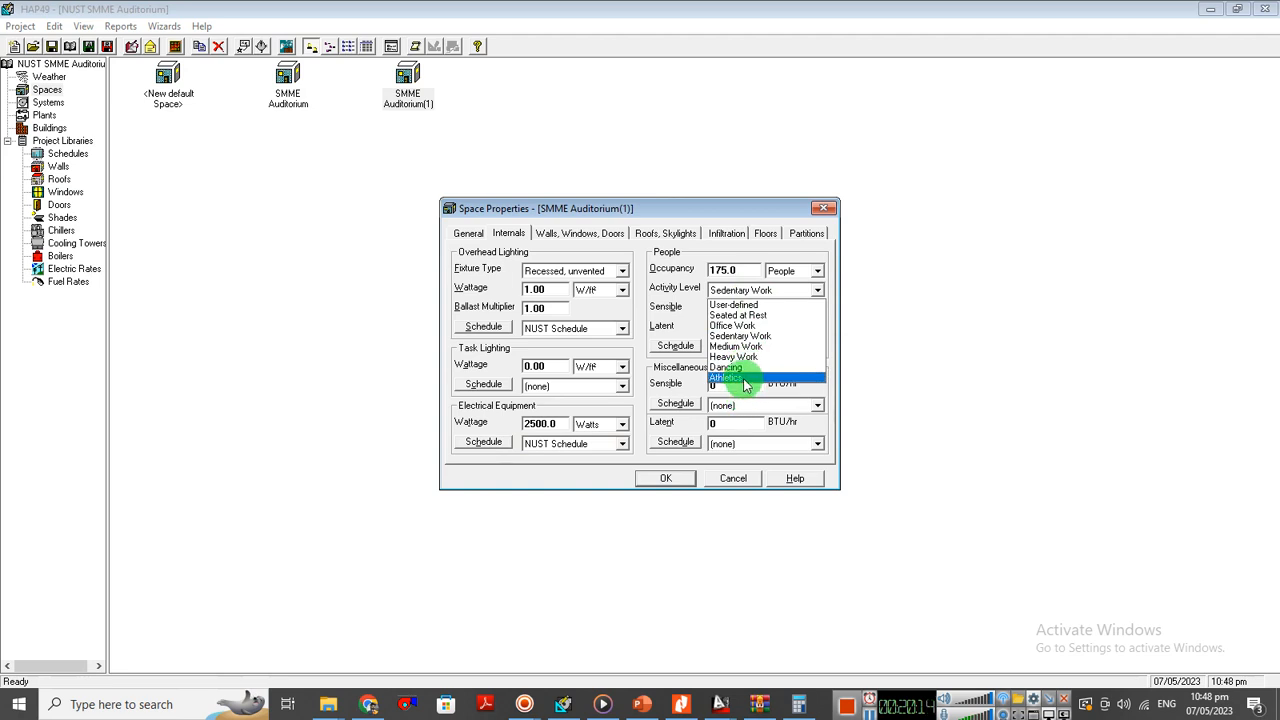
{"action": "left_click", "coordinate": [745, 336]}
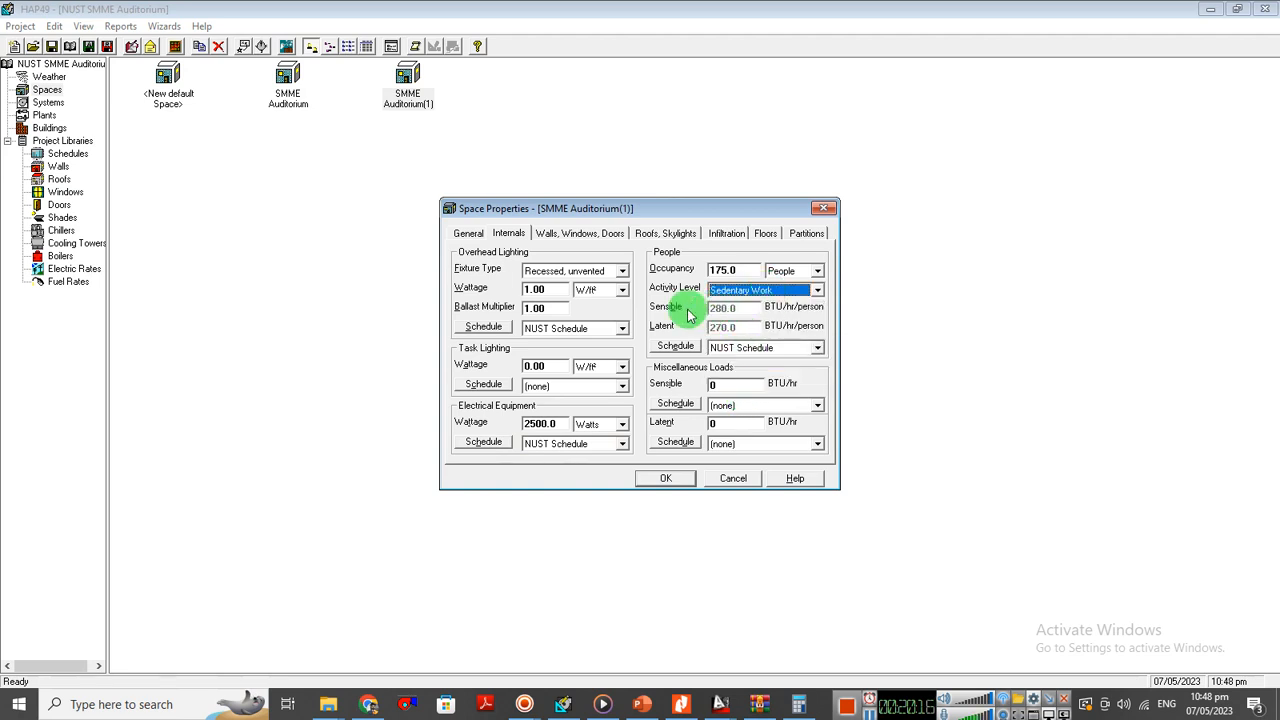
- Try Athletics as the people activity level, and settle on Office Work
{"action": "left_click", "coordinate": [758, 292]}
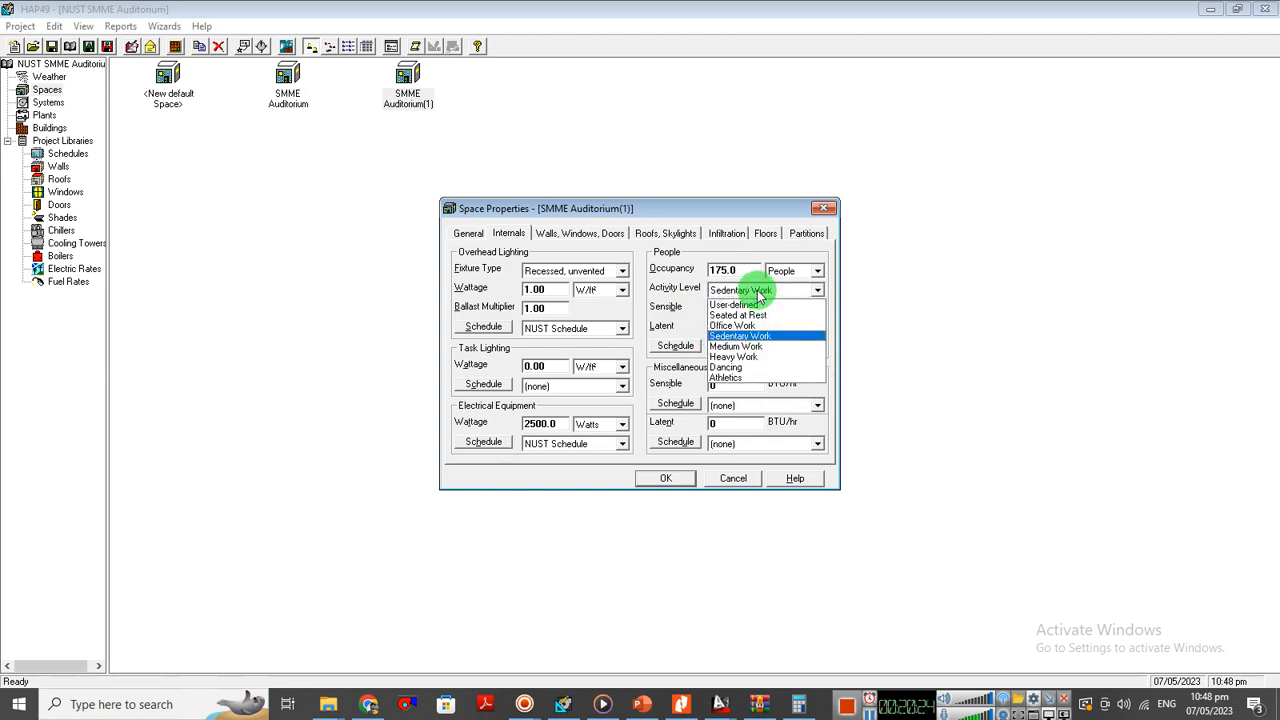
{"action": "left_click", "coordinate": [752, 378]}
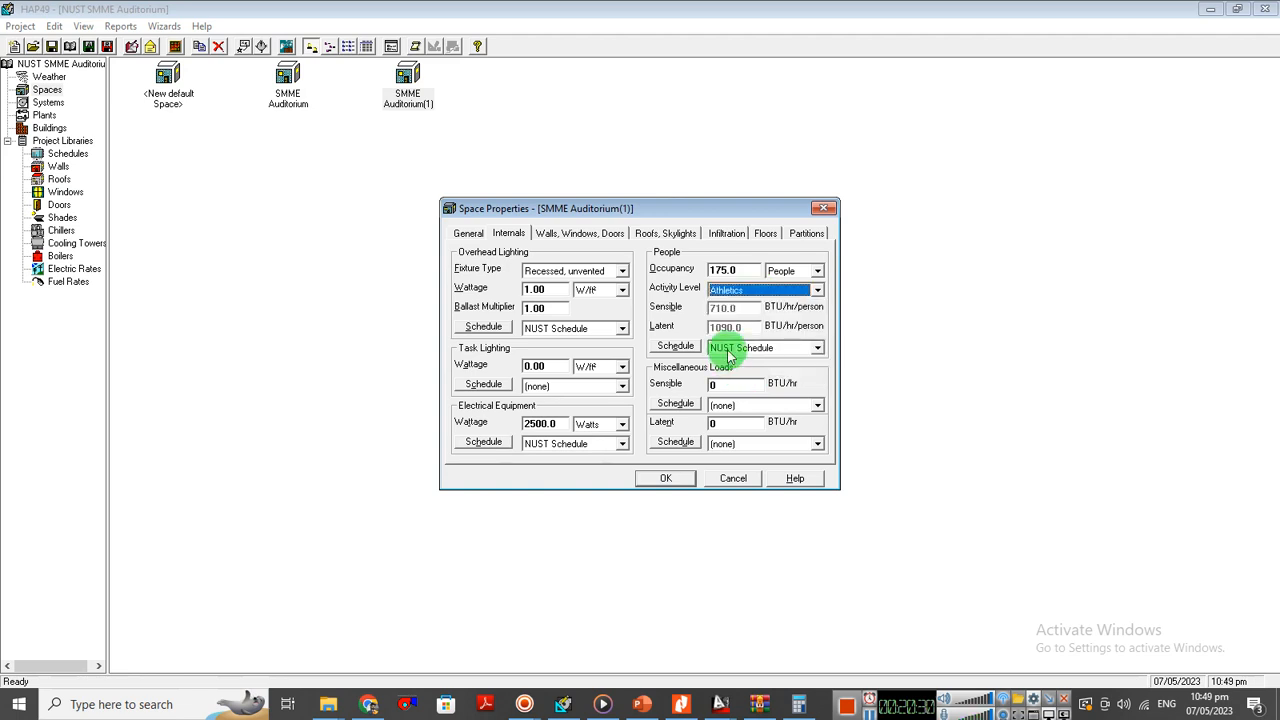
{"action": "left_click", "coordinate": [736, 296]}
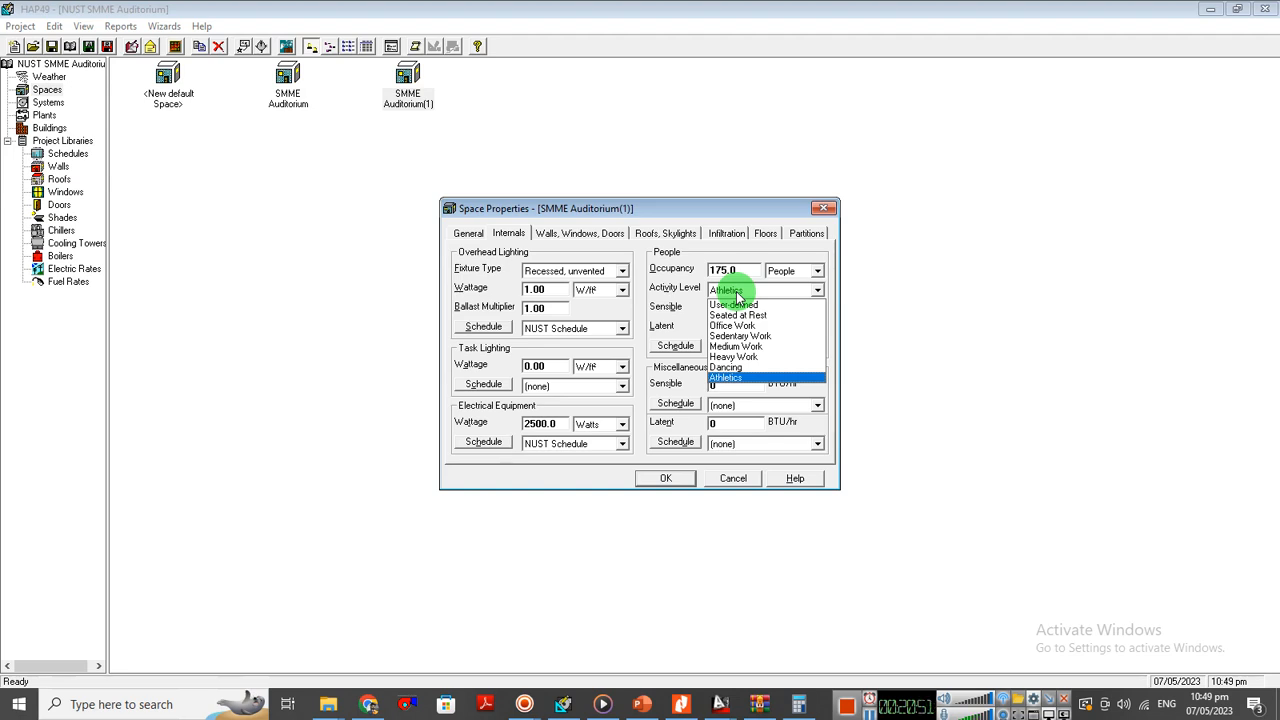
{"action": "left_click", "coordinate": [739, 326]}
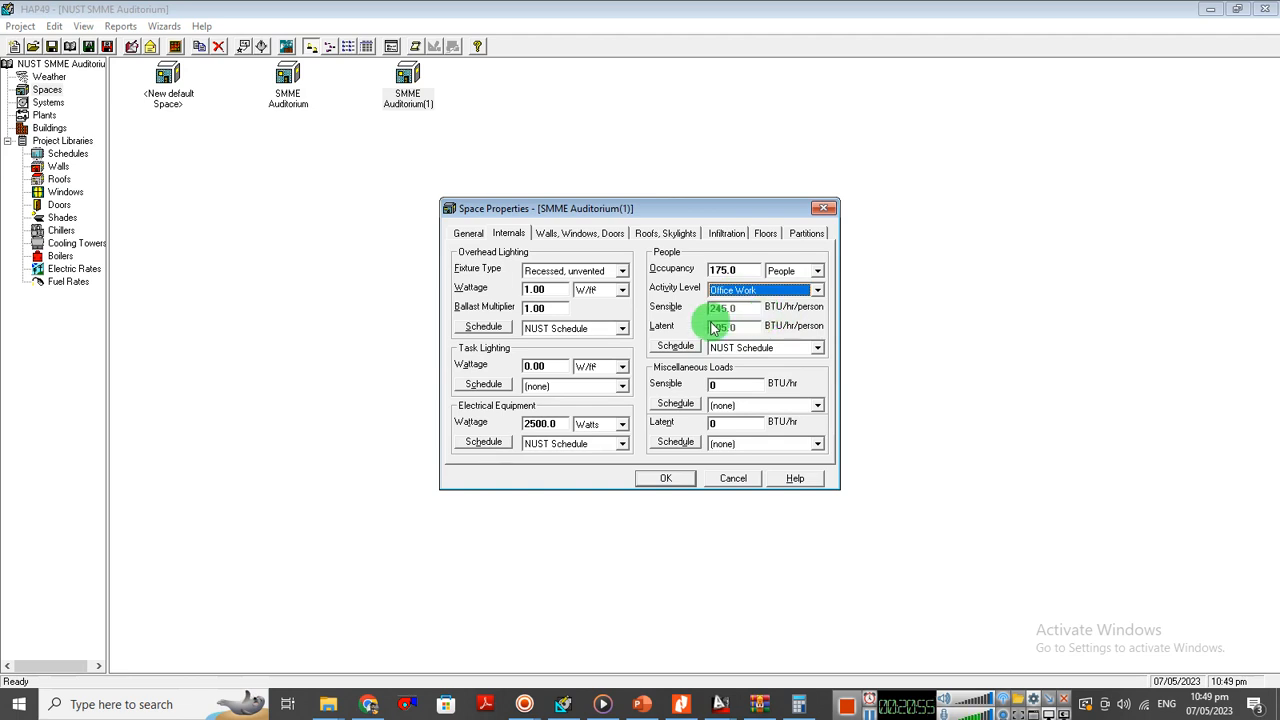
- Show the space's walls, windows and doors data, and switch to AutoCAD's SMME (East Wing NEW) drawing to inspect the compass beside the hall
{"action": "left_click", "coordinate": [606, 236]}
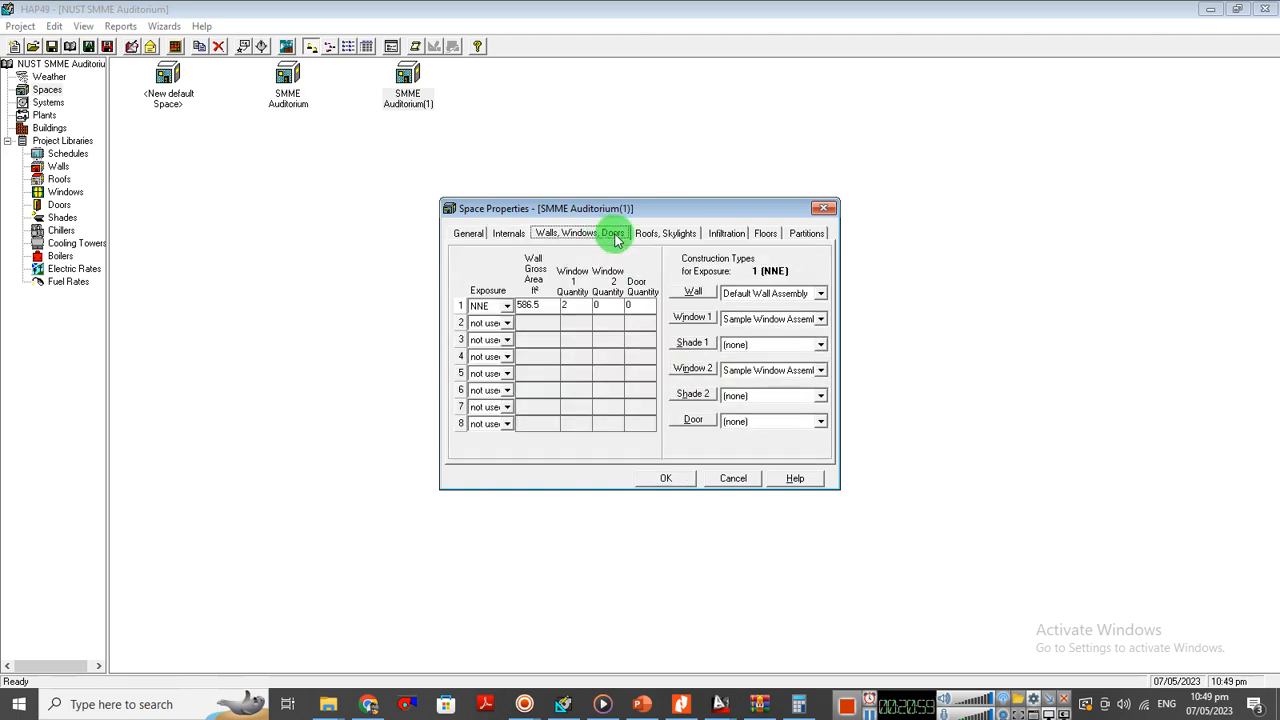
{"action": "left_click", "coordinate": [720, 704]}
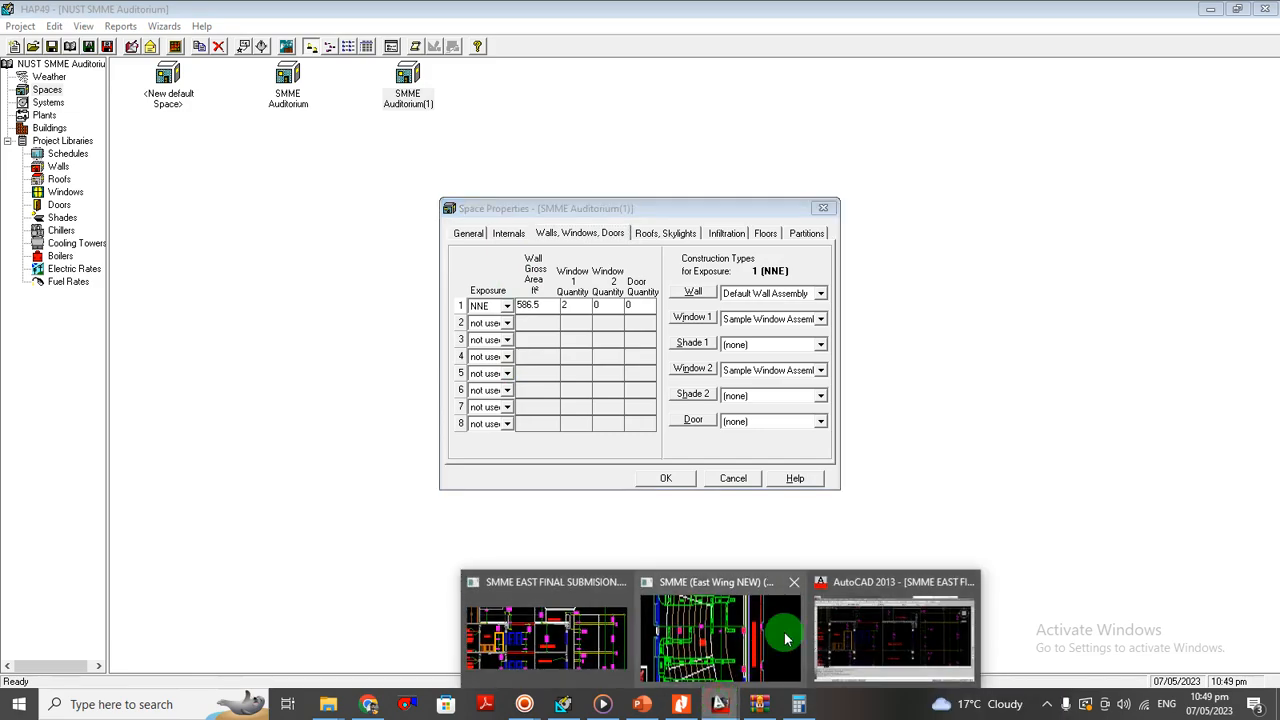
{"action": "left_click", "coordinate": [732, 624]}
{"action": "scroll", "coordinate": [577, 295], "scroll_direction": "down", "scroll_amount": 10}
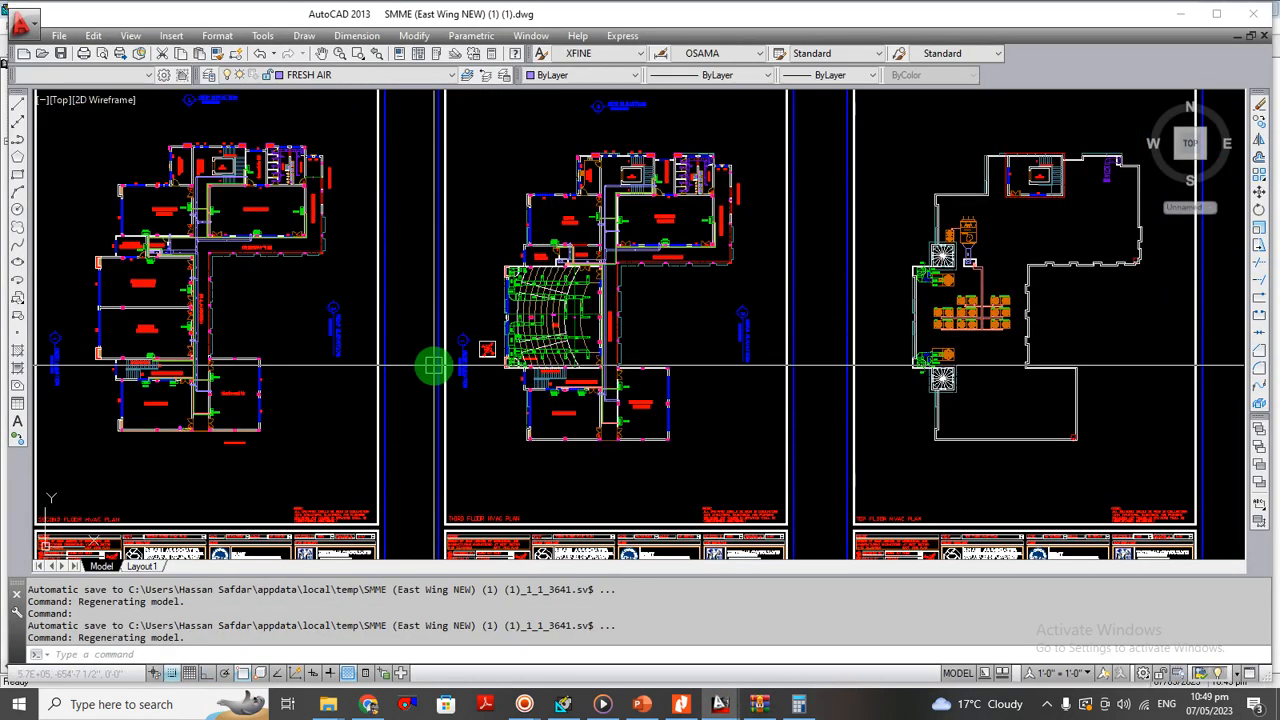
{"action": "scroll", "coordinate": [449, 349], "scroll_direction": "up", "scroll_amount": 3}
{"action": "scroll", "coordinate": [515, 356], "scroll_direction": "up", "scroll_amount": 2}
{"action": "scroll", "coordinate": [505, 358], "scroll_direction": "up", "scroll_amount": 5}
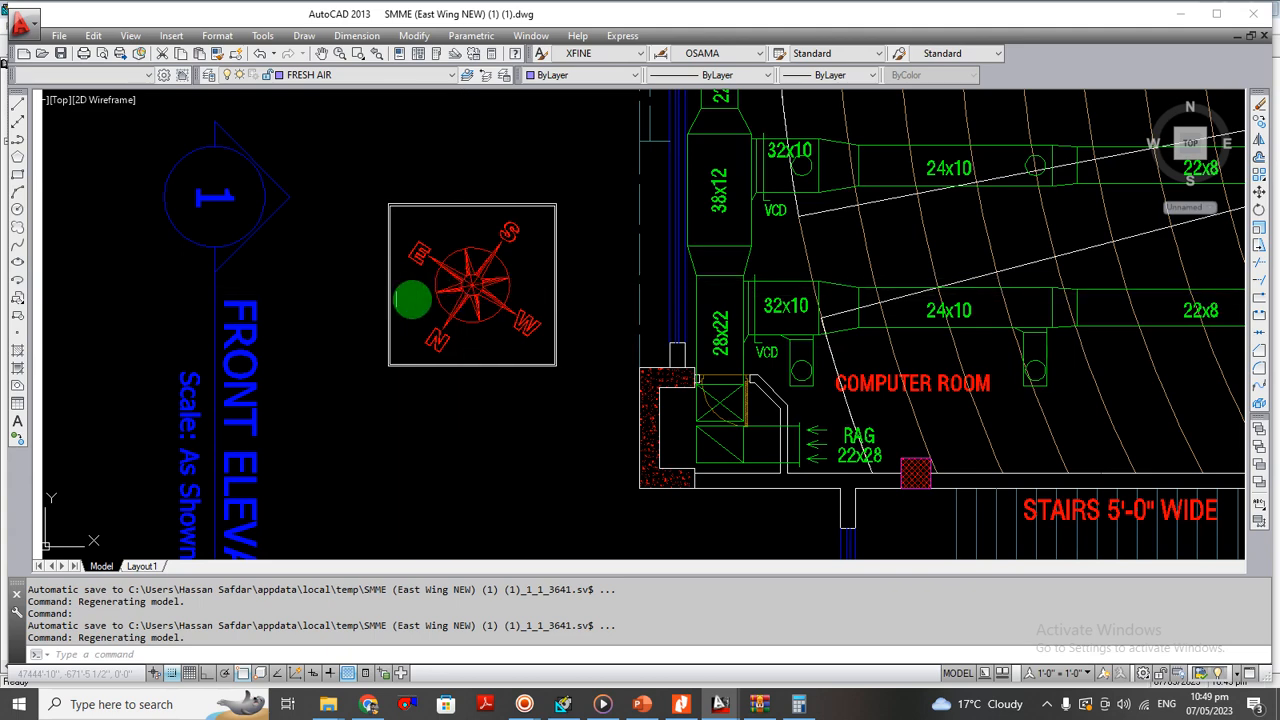
- Examine the rooms and corridors adjoining each side of the hall on the third floor HVAC plan
{"action": "scroll", "coordinate": [506, 314], "scroll_direction": "down", "scroll_amount": 5}
{"action": "left_click_drag", "start_coordinate": [575, 206], "coordinate": [605, 281]}
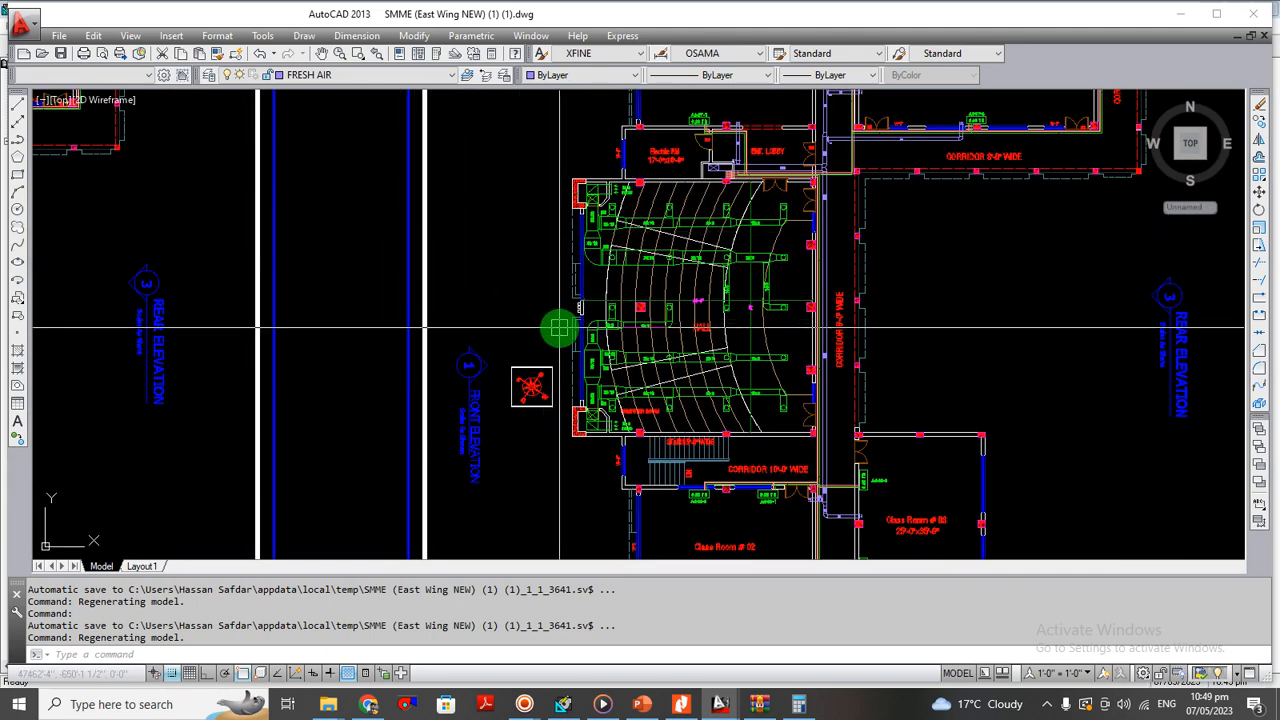
{"action": "left_click_drag", "start_coordinate": [749, 281], "coordinate": [667, 384]}
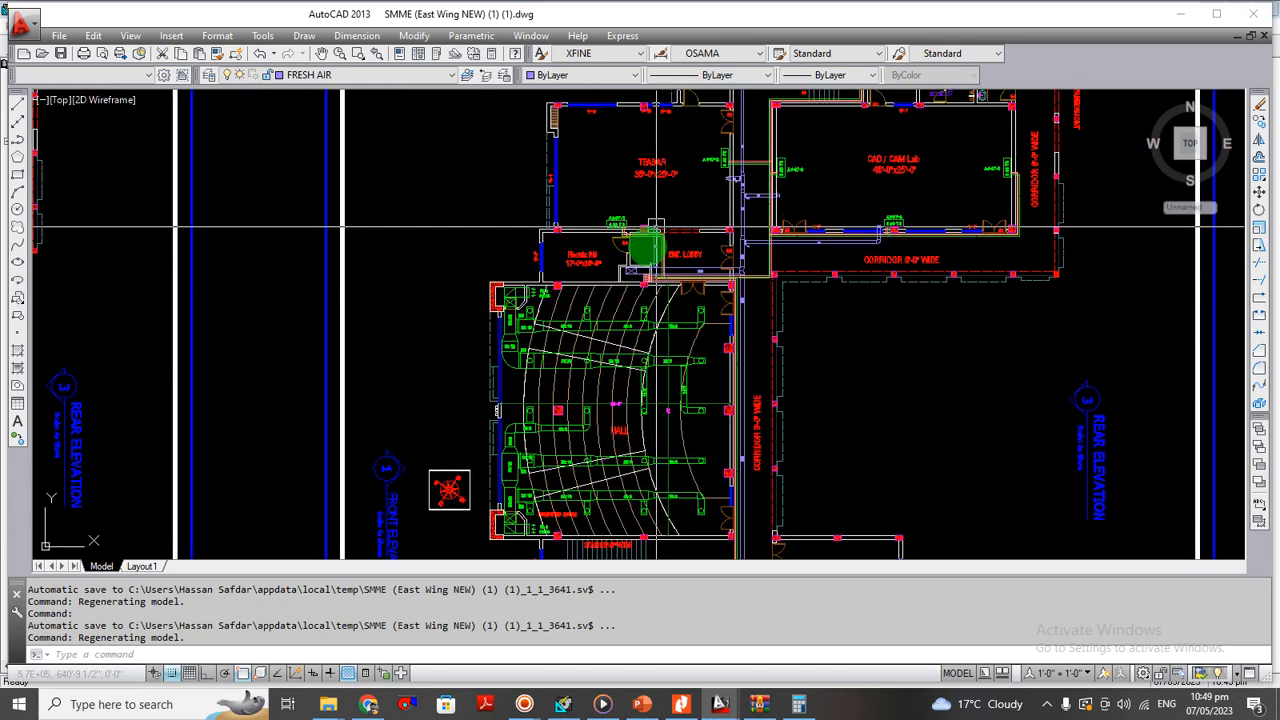
{"action": "left_click_drag", "start_coordinate": [655, 351], "coordinate": [581, 161]}
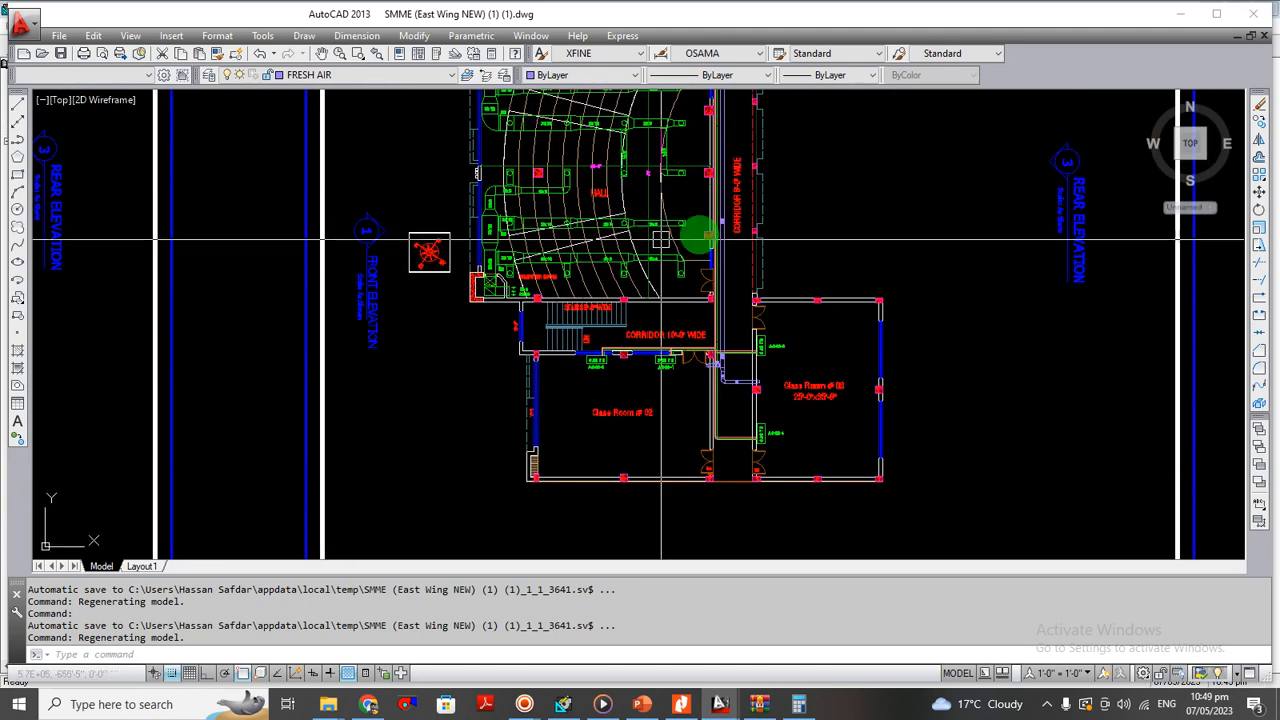
{"action": "left_click_drag", "start_coordinate": [760, 229], "coordinate": [586, 286]}
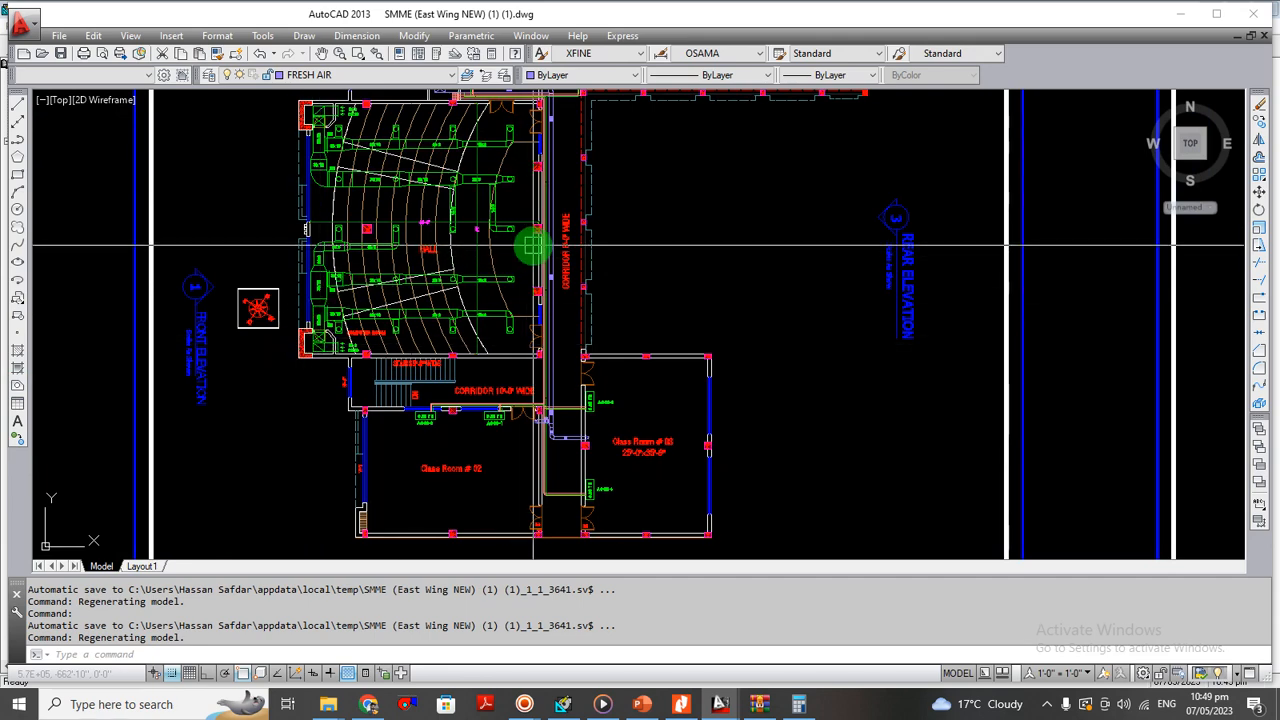
- Compare the compass directions with the hall's front wall to work out which way the exterior wall faces
{"action": "scroll", "coordinate": [220, 324], "scroll_direction": "up", "scroll_amount": 2}
{"action": "scroll", "coordinate": [244, 338], "scroll_direction": "up", "scroll_amount": 2}
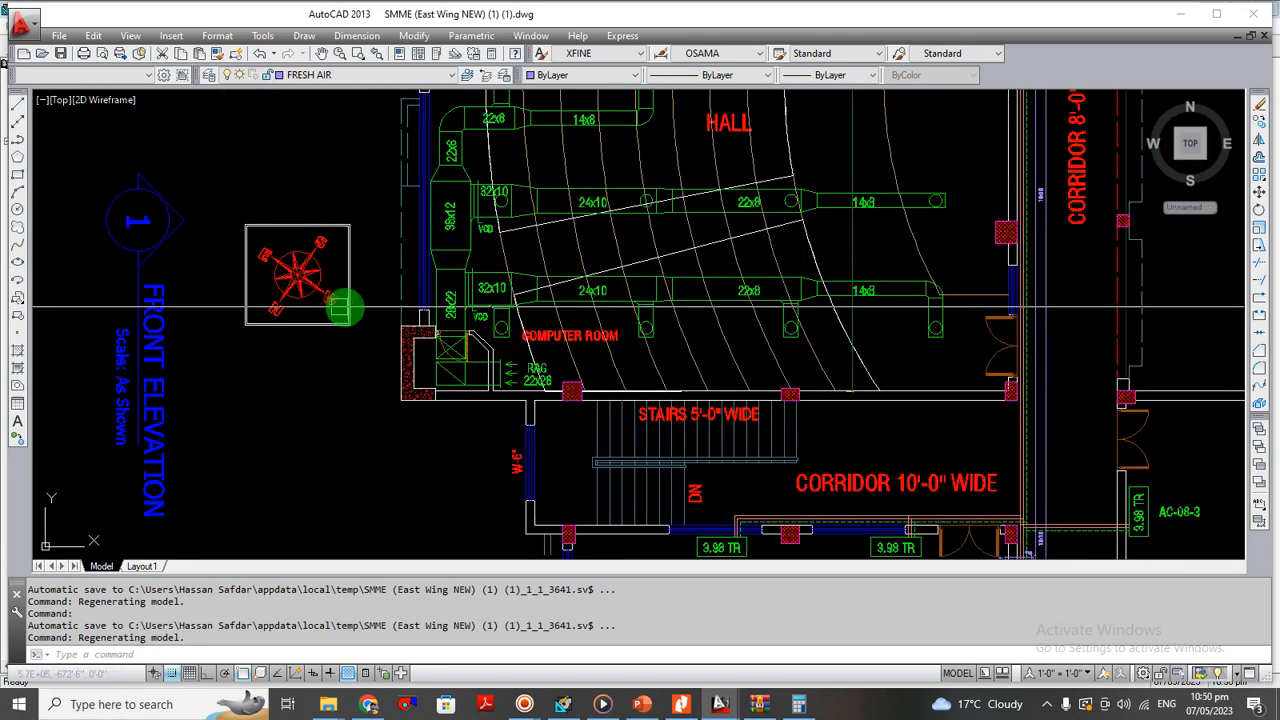
{"action": "scroll", "coordinate": [320, 326], "scroll_direction": "down", "scroll_amount": 2}
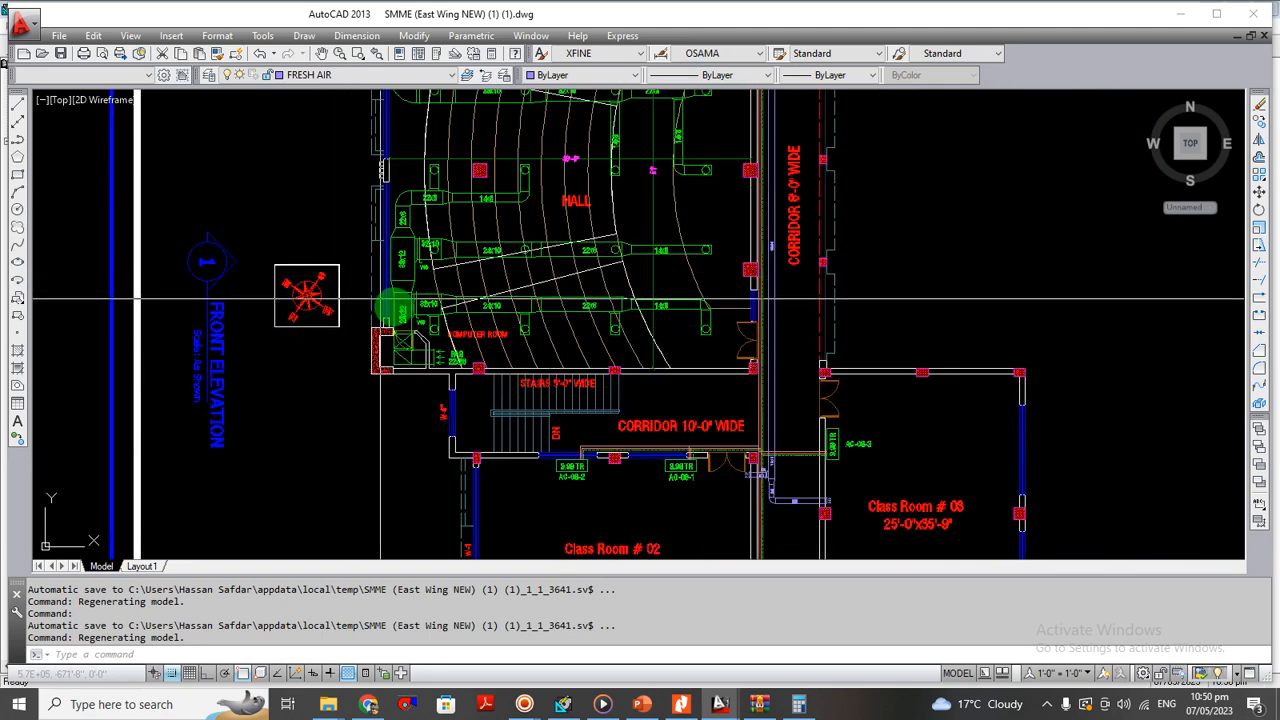
{"action": "scroll", "coordinate": [349, 331], "scroll_direction": "up", "scroll_amount": 2}
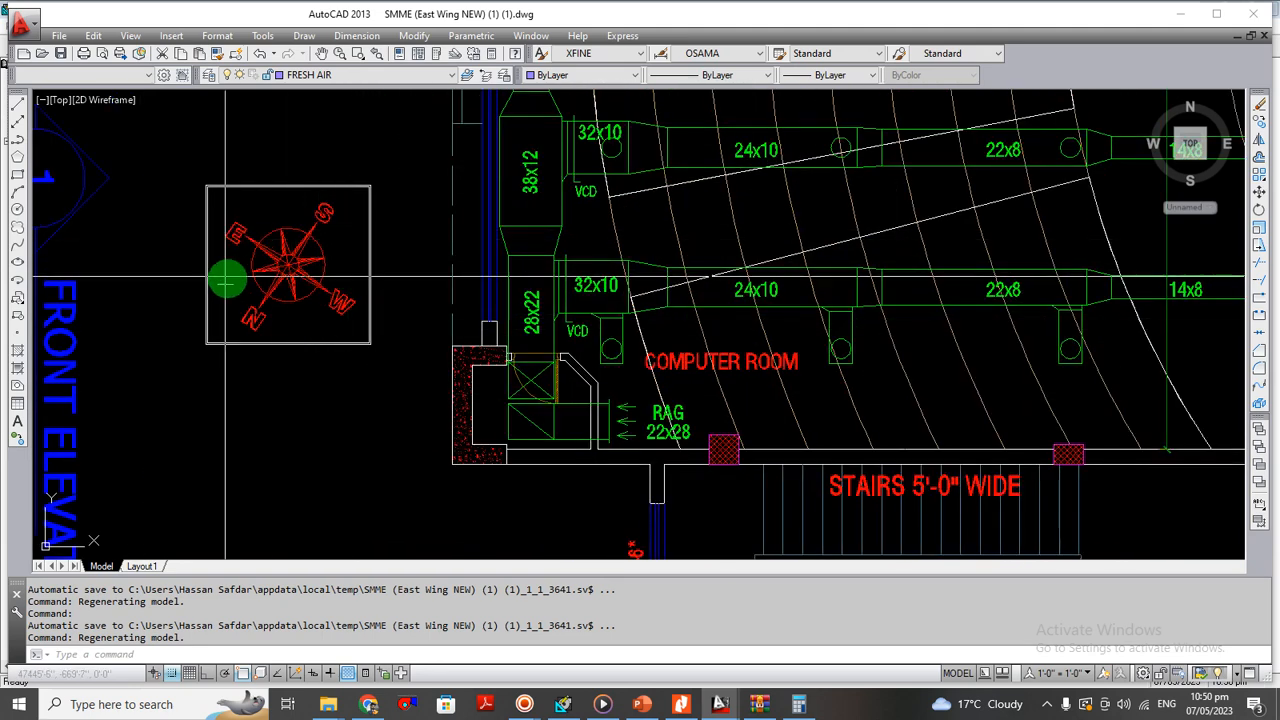
{"action": "scroll", "coordinate": [386, 284], "scroll_direction": "down", "scroll_amount": 2}
{"action": "scroll", "coordinate": [386, 284], "scroll_direction": "down", "scroll_amount": 3}
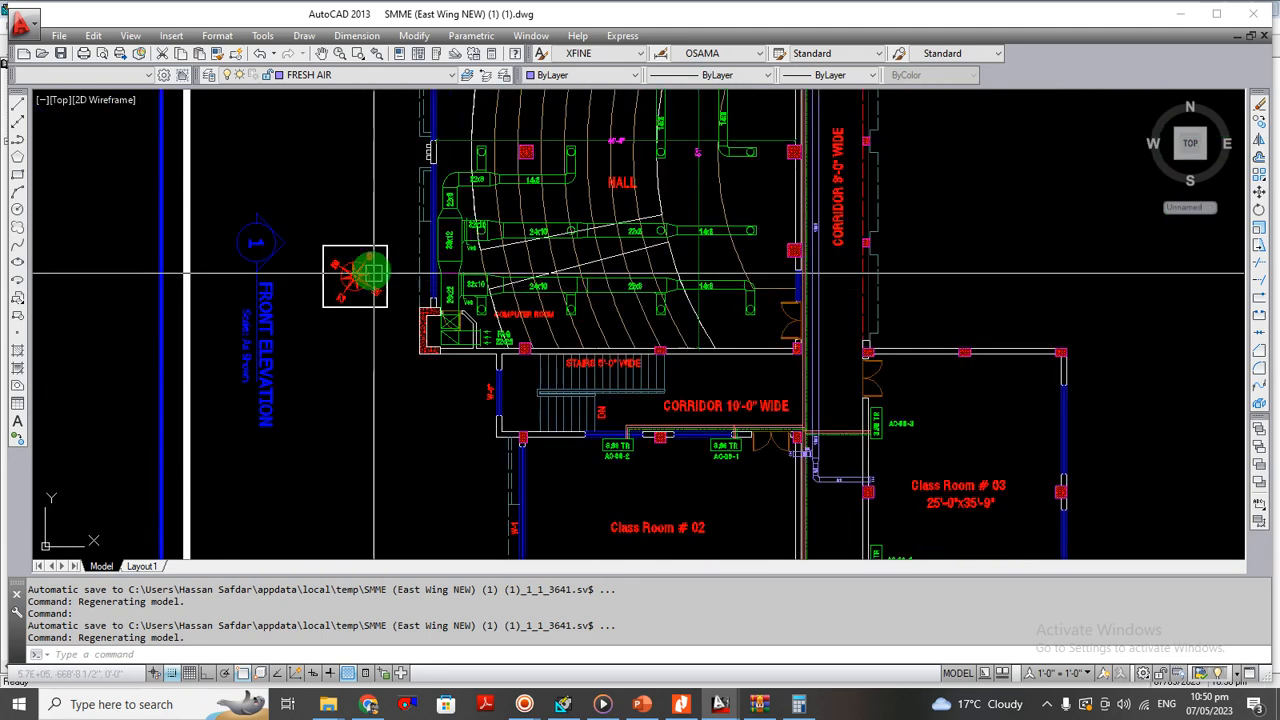
{"action": "scroll", "coordinate": [548, 340], "scroll_direction": "up", "scroll_amount": 2}
{"action": "mouse_move", "coordinate": [547, 339]}
{"action": "left_mouse_down"}
{"action": "mouse_move", "coordinate": [562, 397]}
{"action": "mouse_move", "coordinate": [561, 270]}
{"action": "left_mouse_up"}
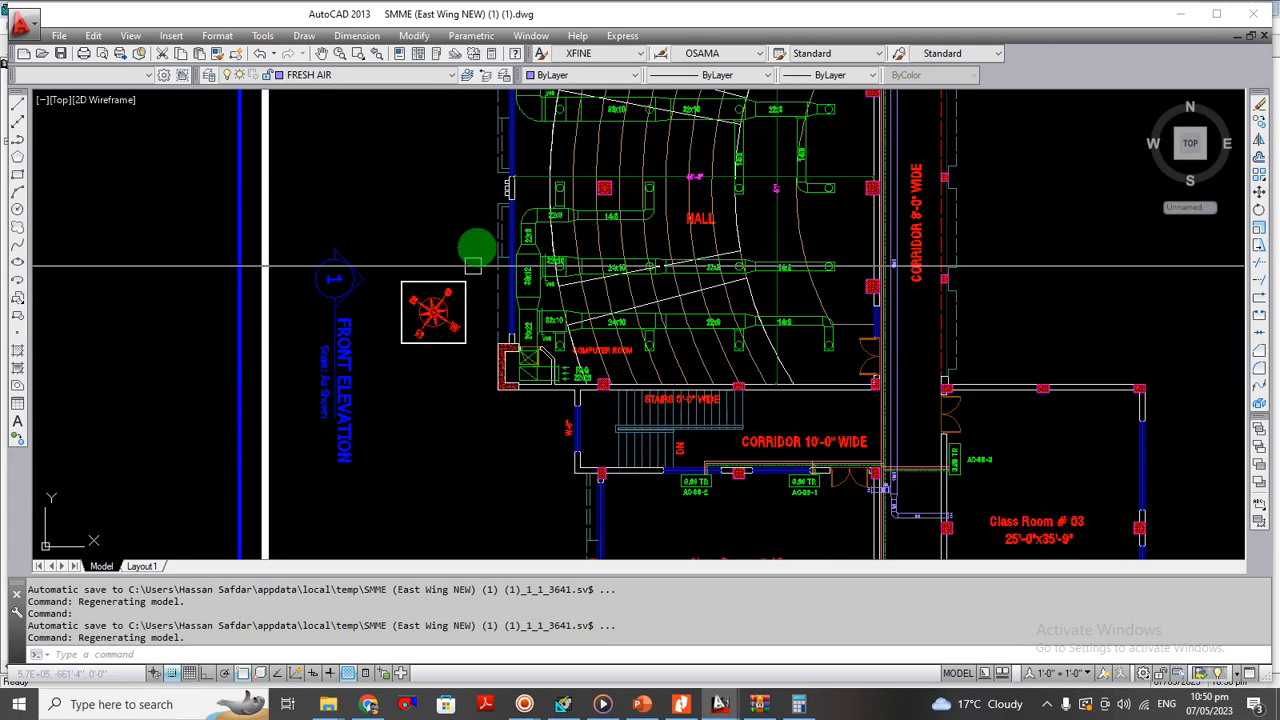
{"action": "scroll", "coordinate": [409, 314], "scroll_direction": "up", "scroll_amount": 4}
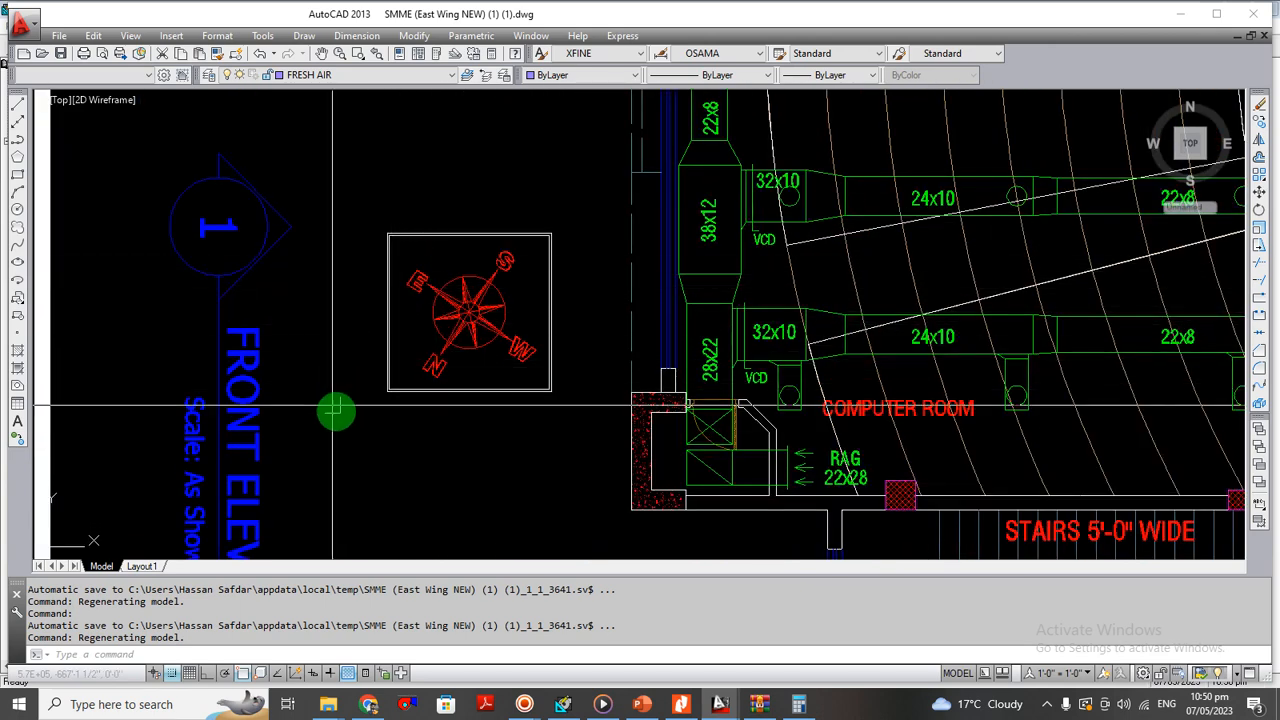
{"action": "scroll", "coordinate": [508, 362], "scroll_direction": "down", "scroll_amount": 2}
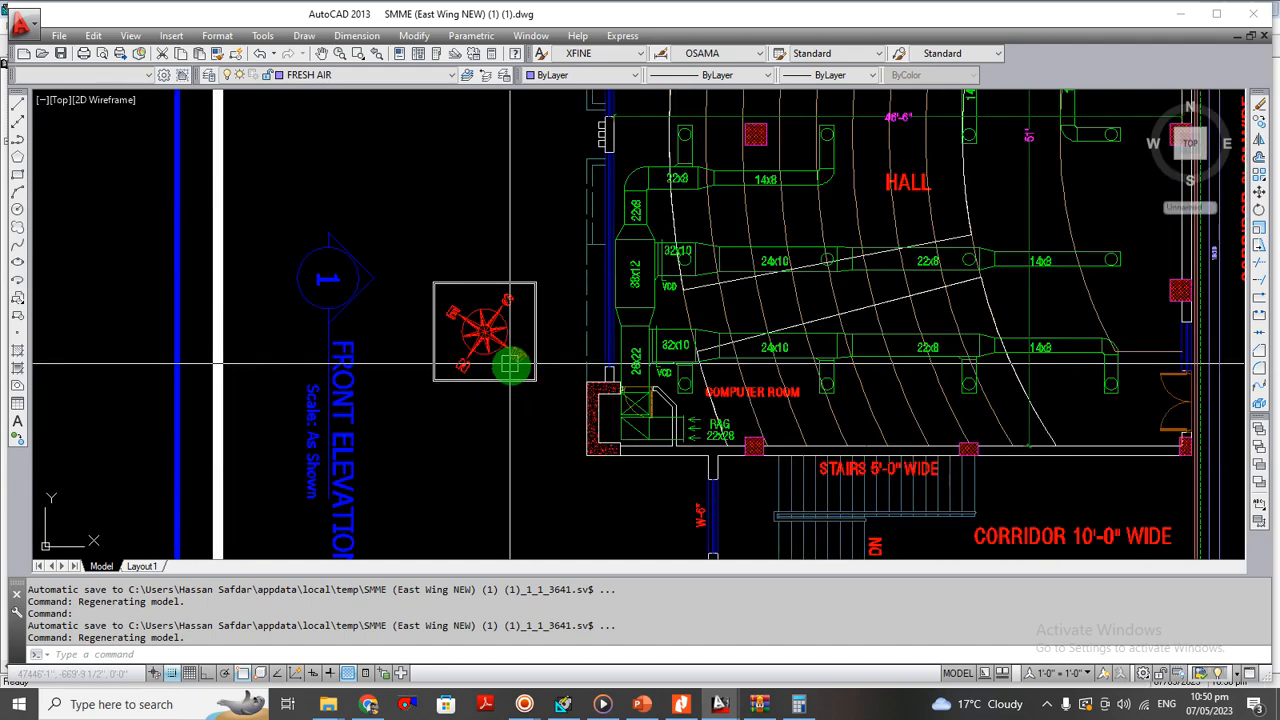
- Examine the whole hall outline on the floor plan, including its exterior wall and windows
{"action": "scroll", "coordinate": [513, 372], "scroll_direction": "down", "scroll_amount": 2}
{"action": "left_click_drag", "start_coordinate": [811, 326], "coordinate": [640, 446]}
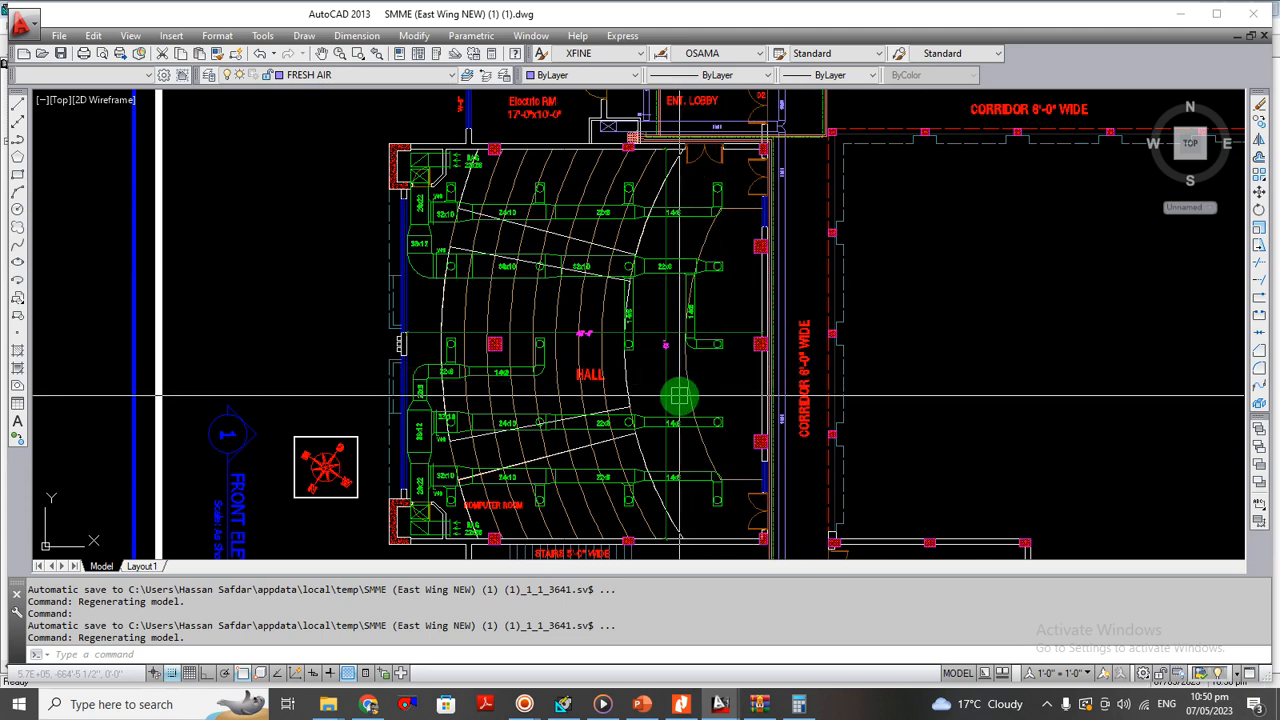
{"action": "left_click_drag", "start_coordinate": [680, 394], "coordinate": [678, 318]}
{"action": "left_click_drag", "start_coordinate": [442, 248], "coordinate": [485, 303]}
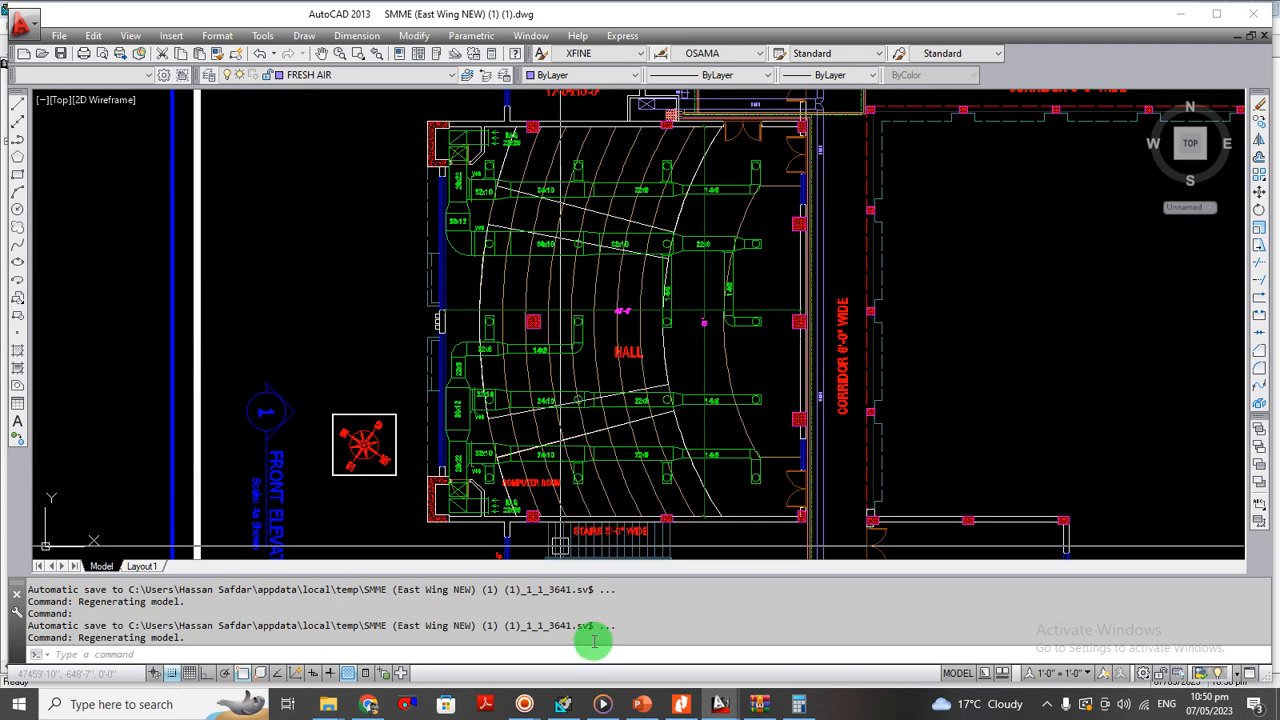
{"action": "mouse_move", "coordinate": [535, 708]}
{"action": "left_click", "coordinate": [500, 663]}
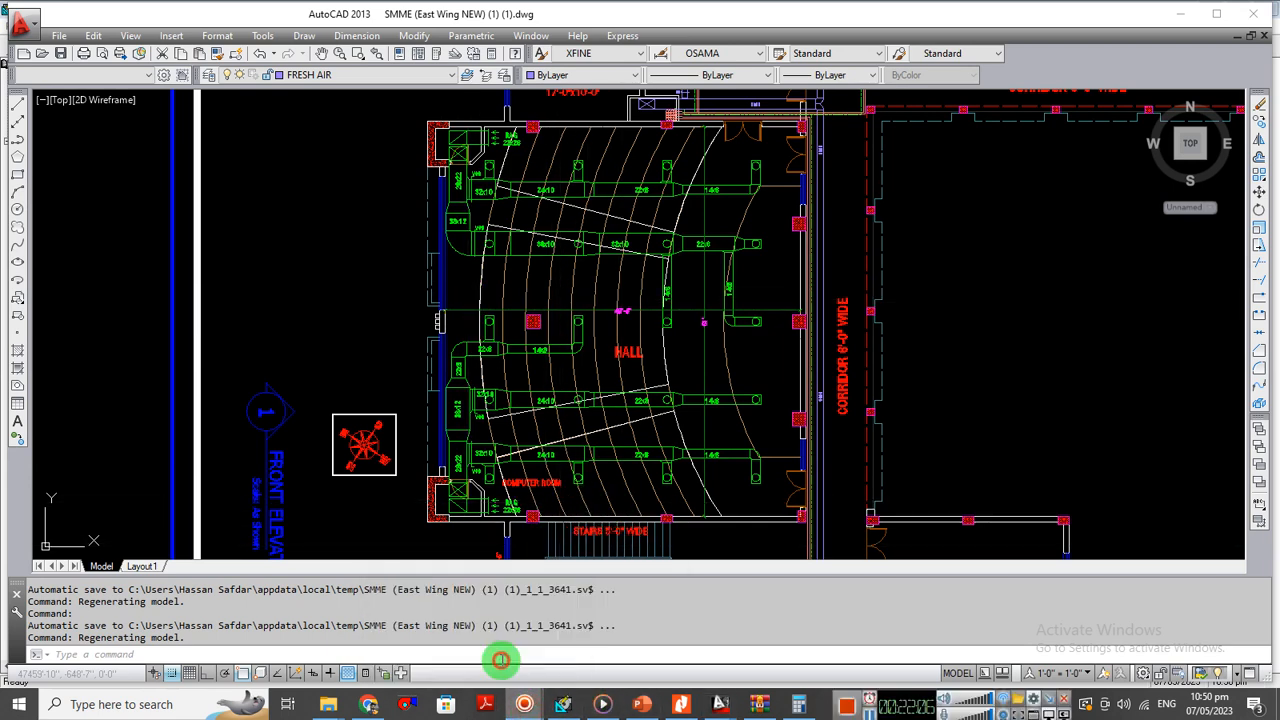